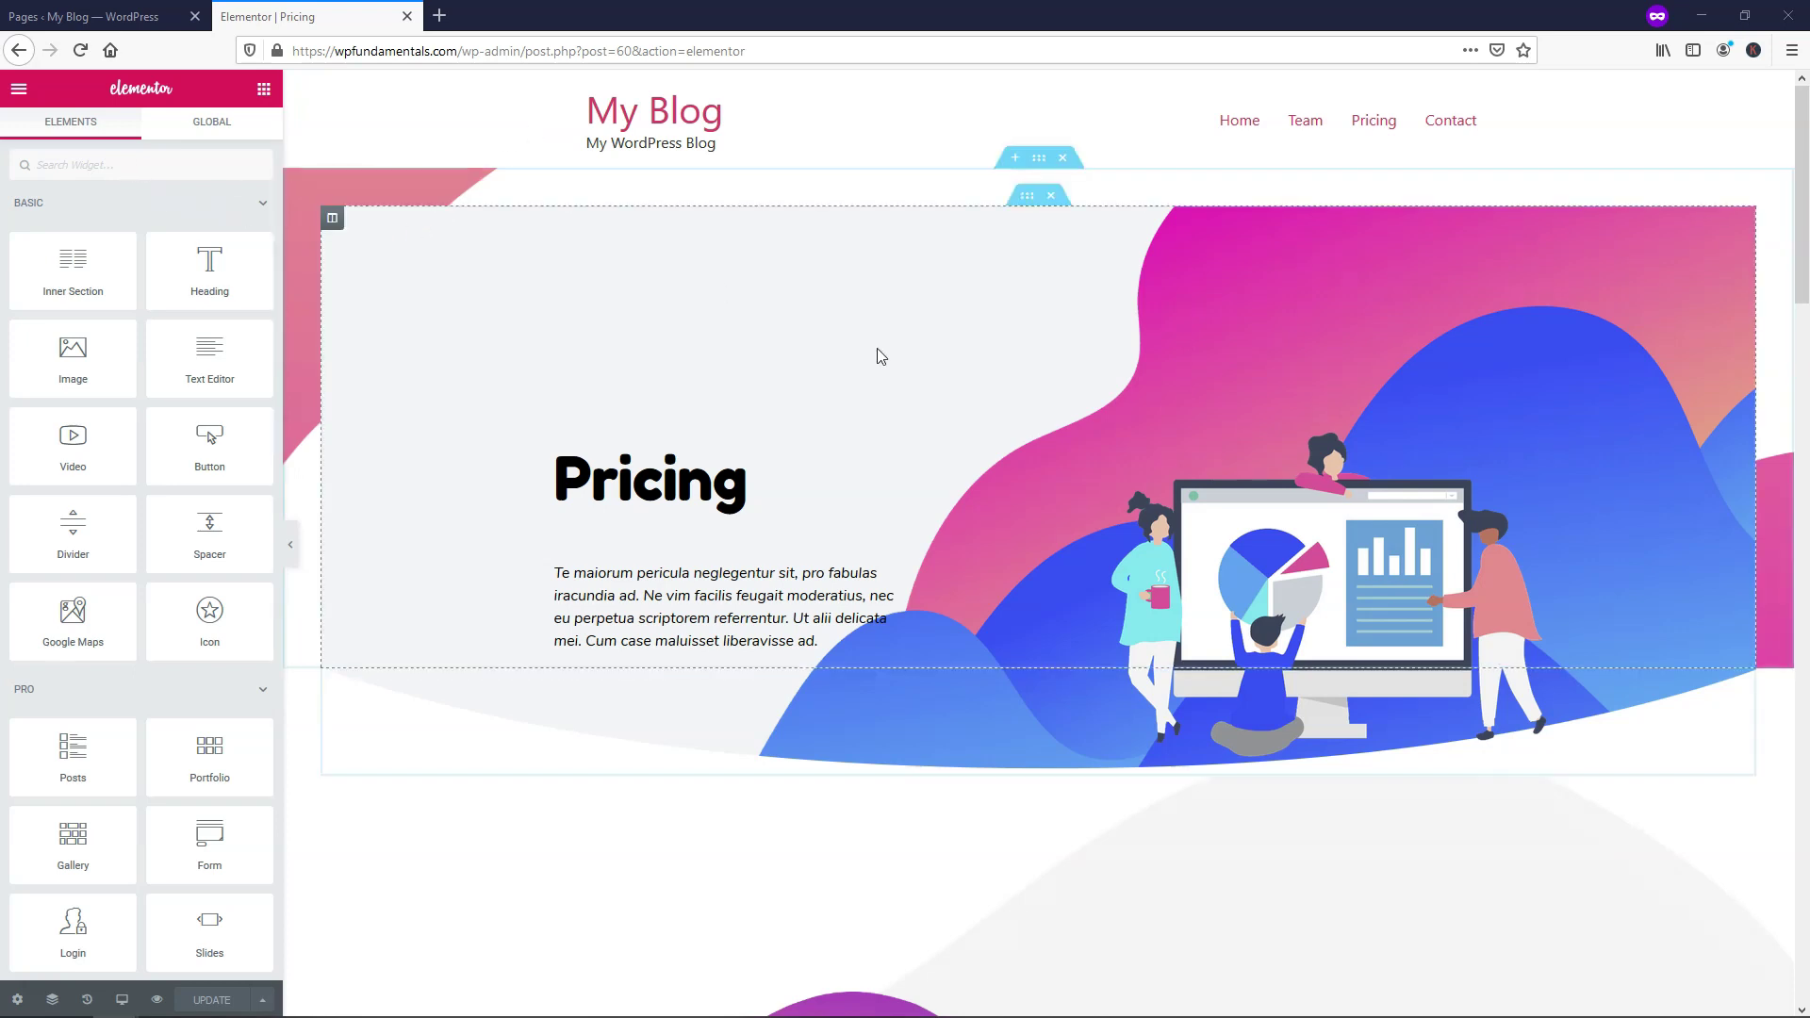
Step: Insert a new single-column section above the FAQ
scroll(872, 355, down, 10)
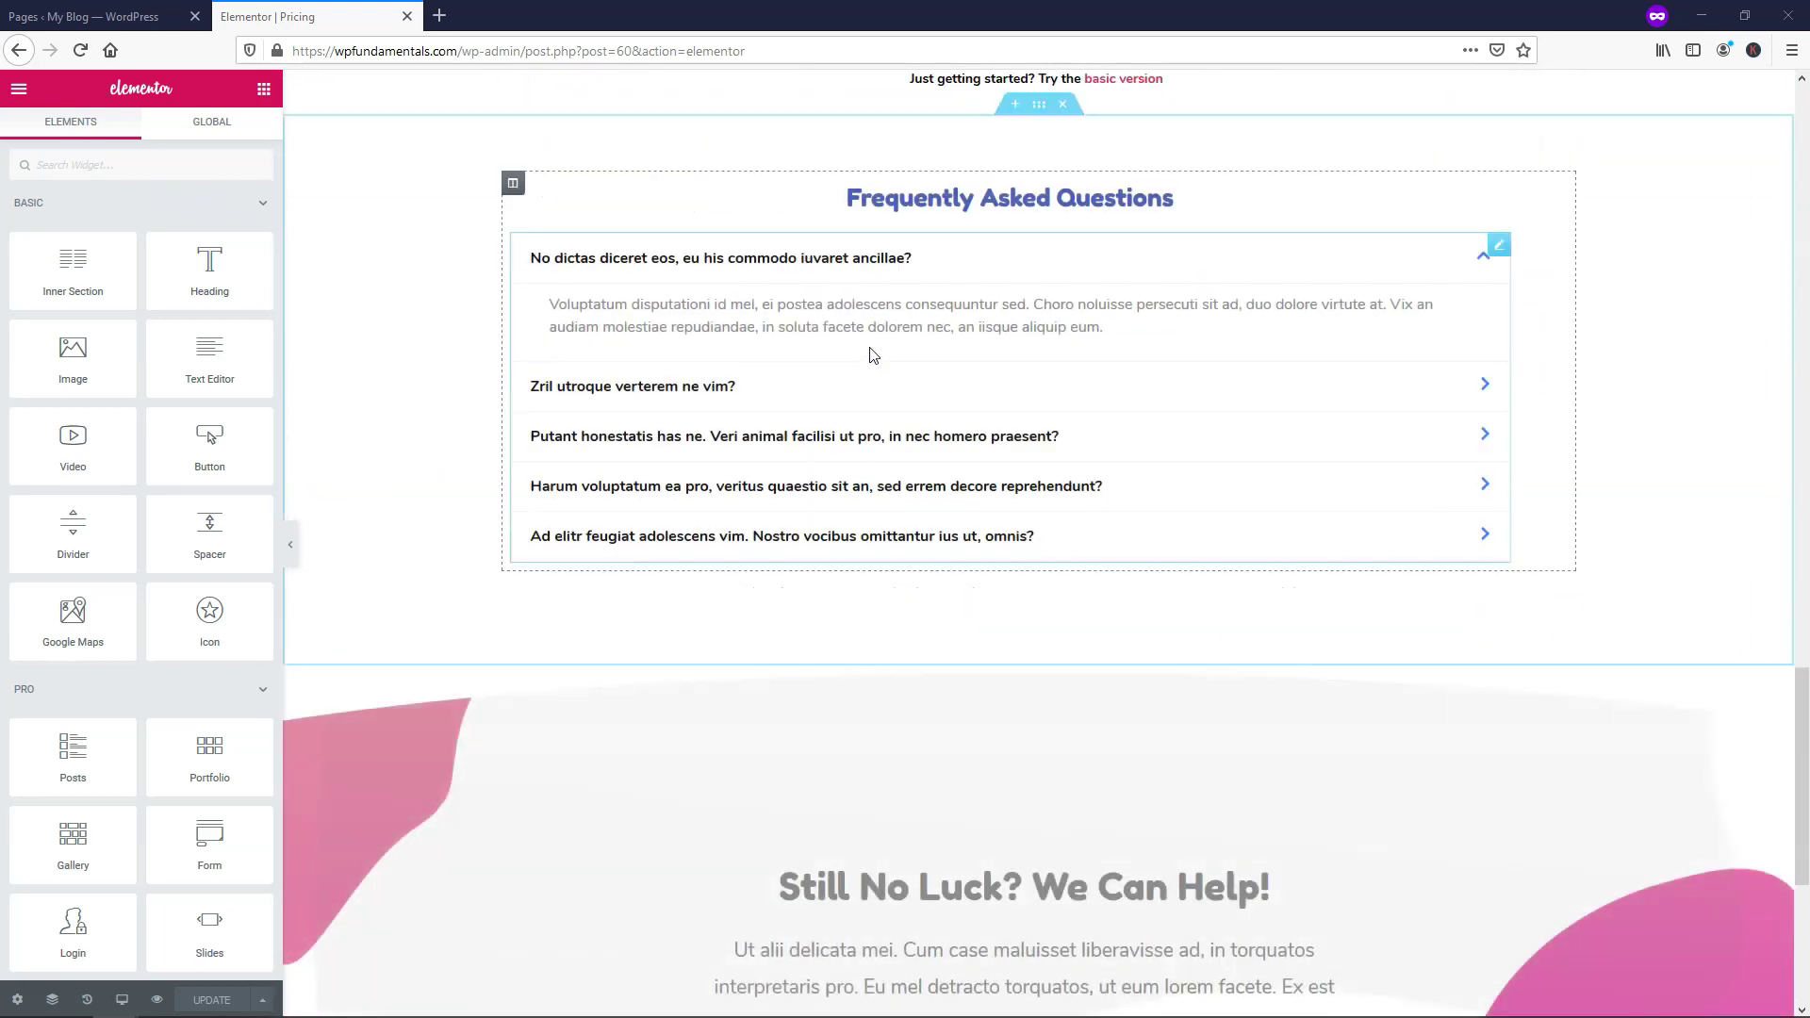
scroll(868, 347, up, 5)
scroll(957, 424, down, 2)
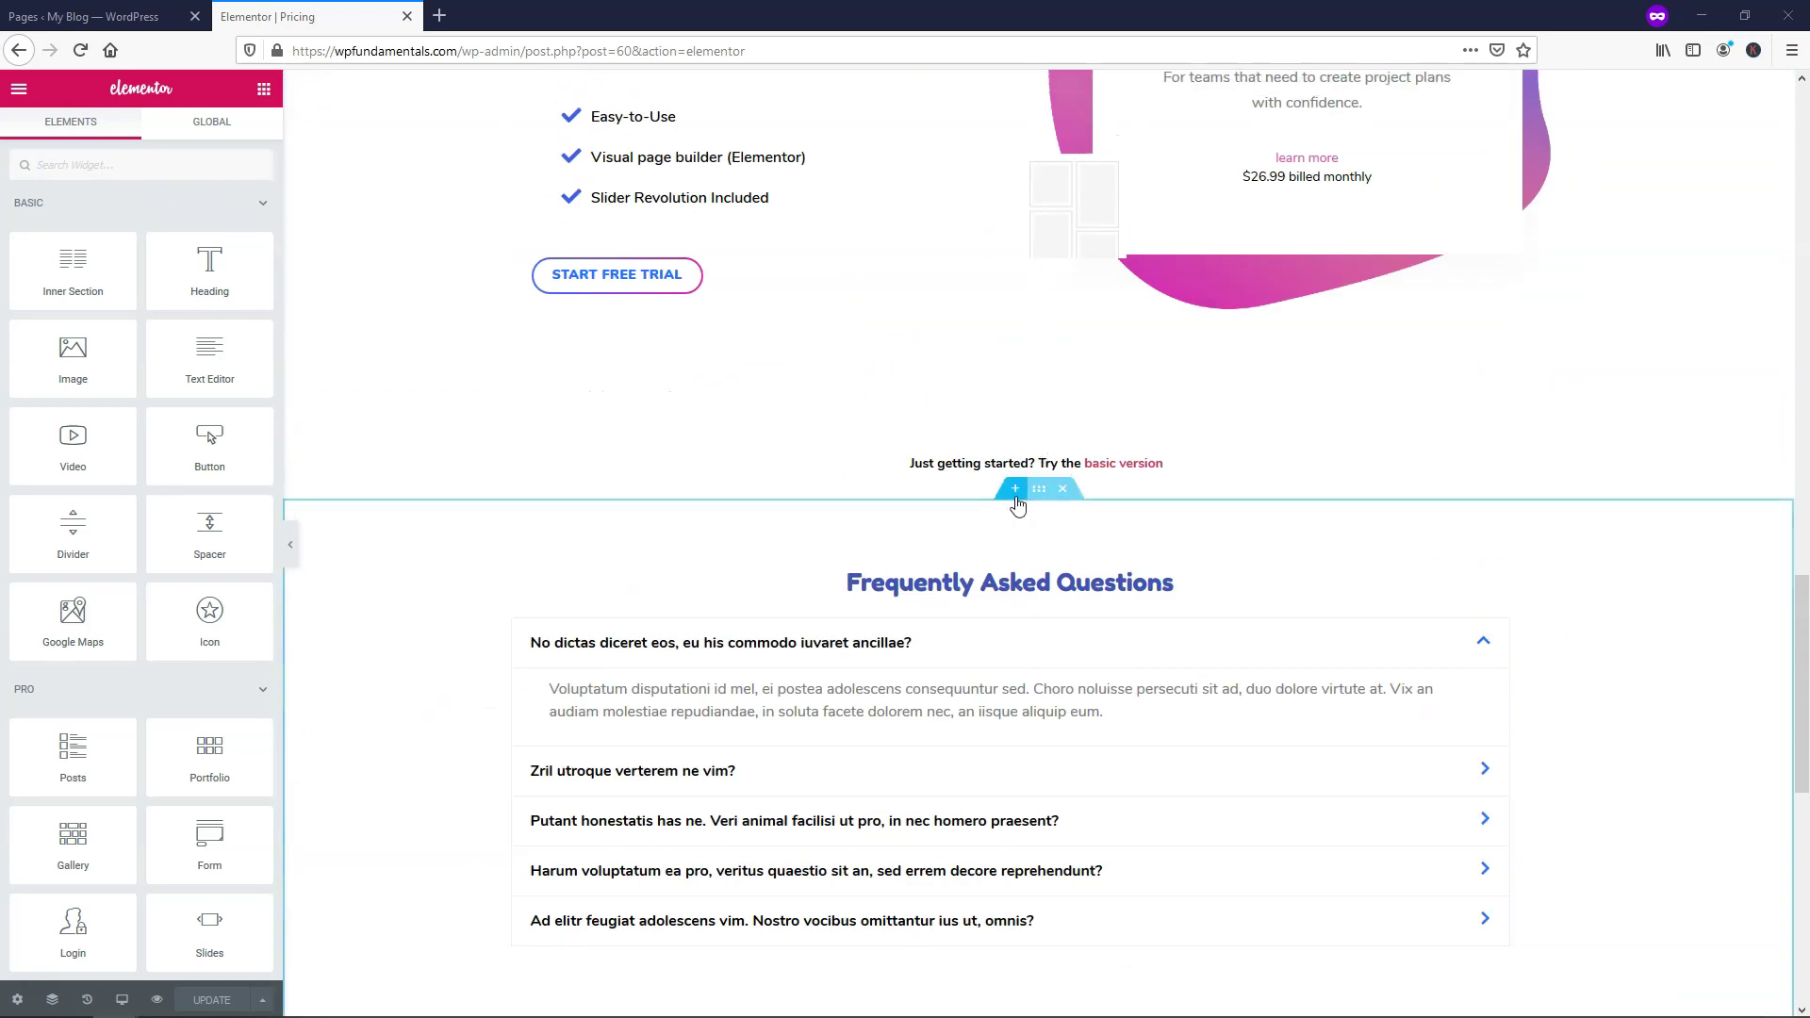
click(1015, 490)
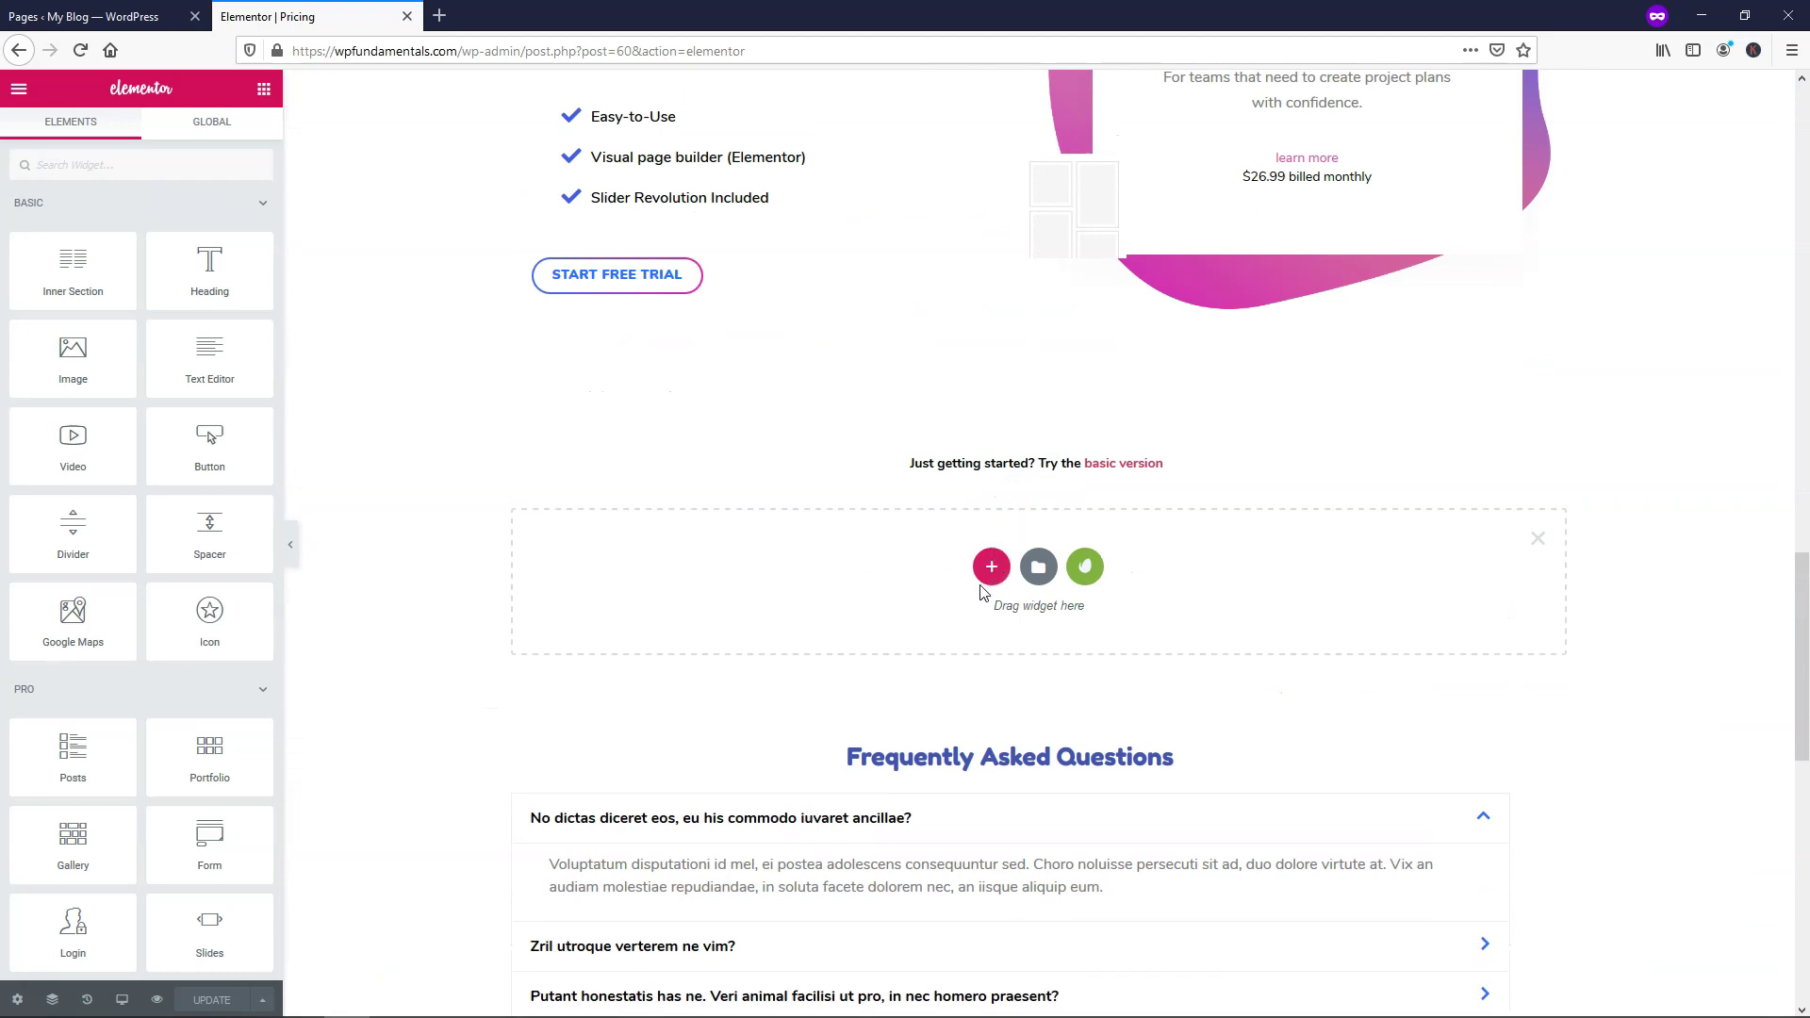
click(991, 567)
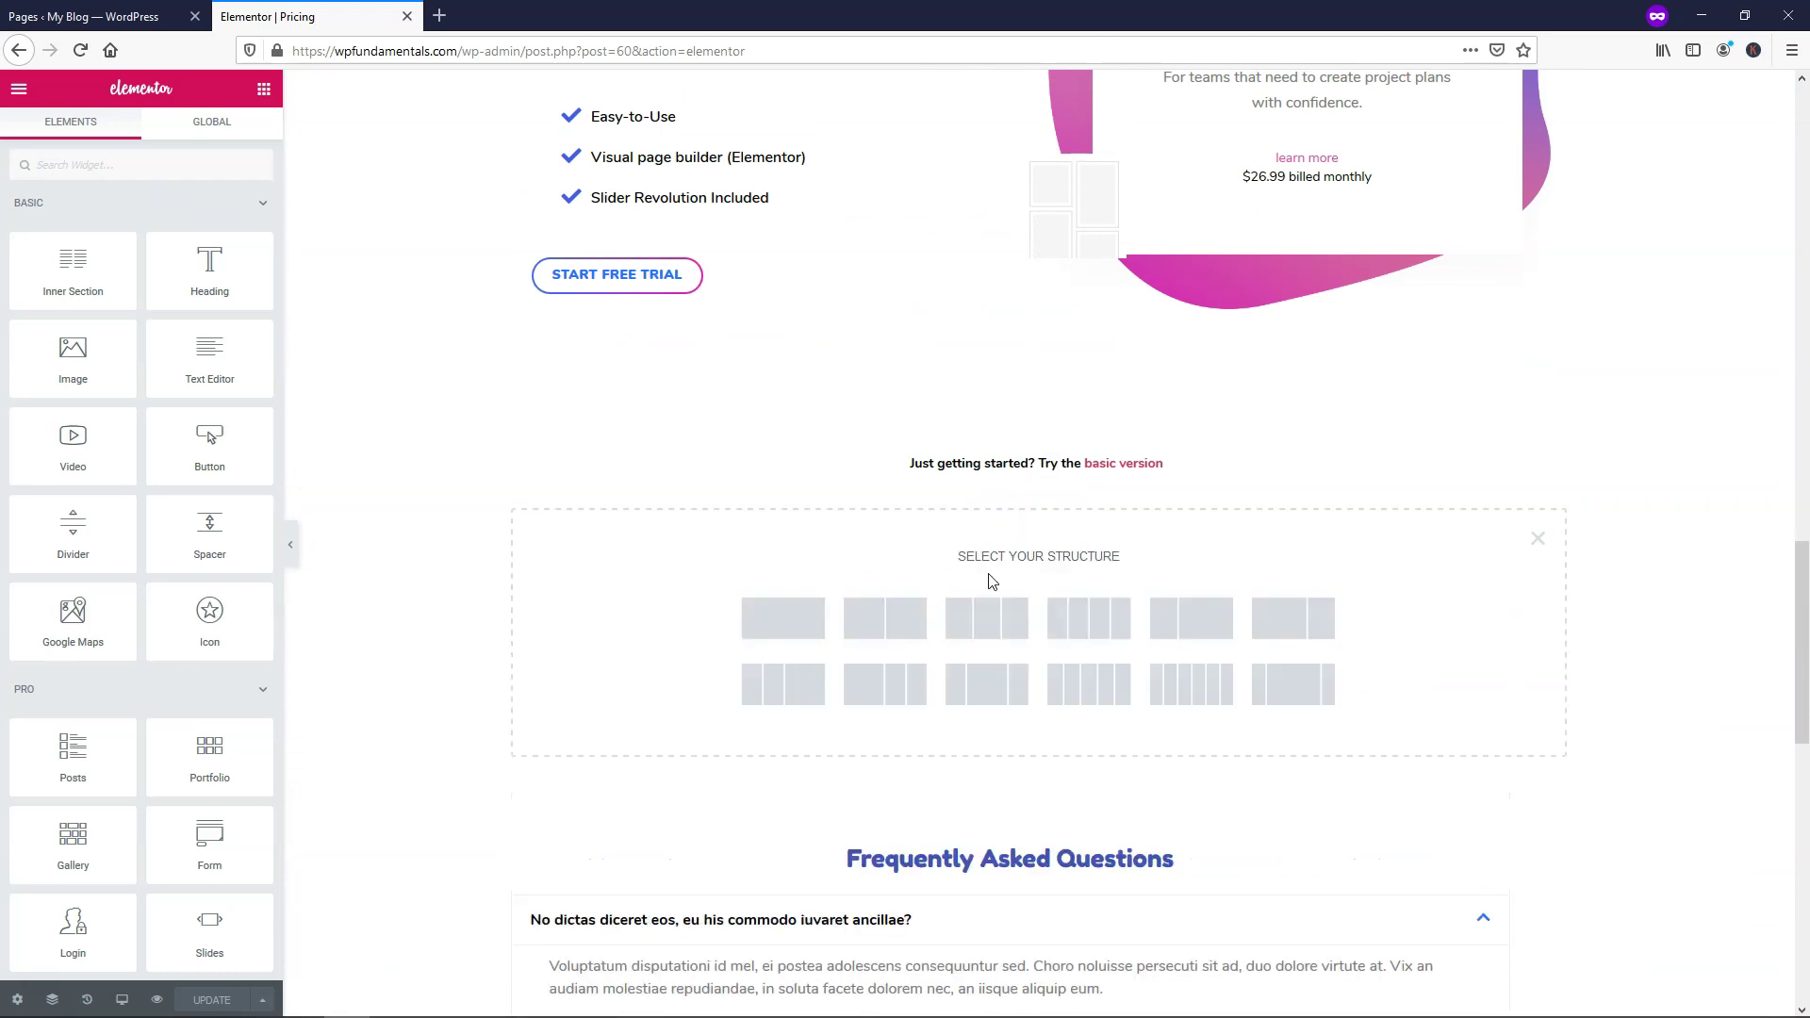
click(784, 620)
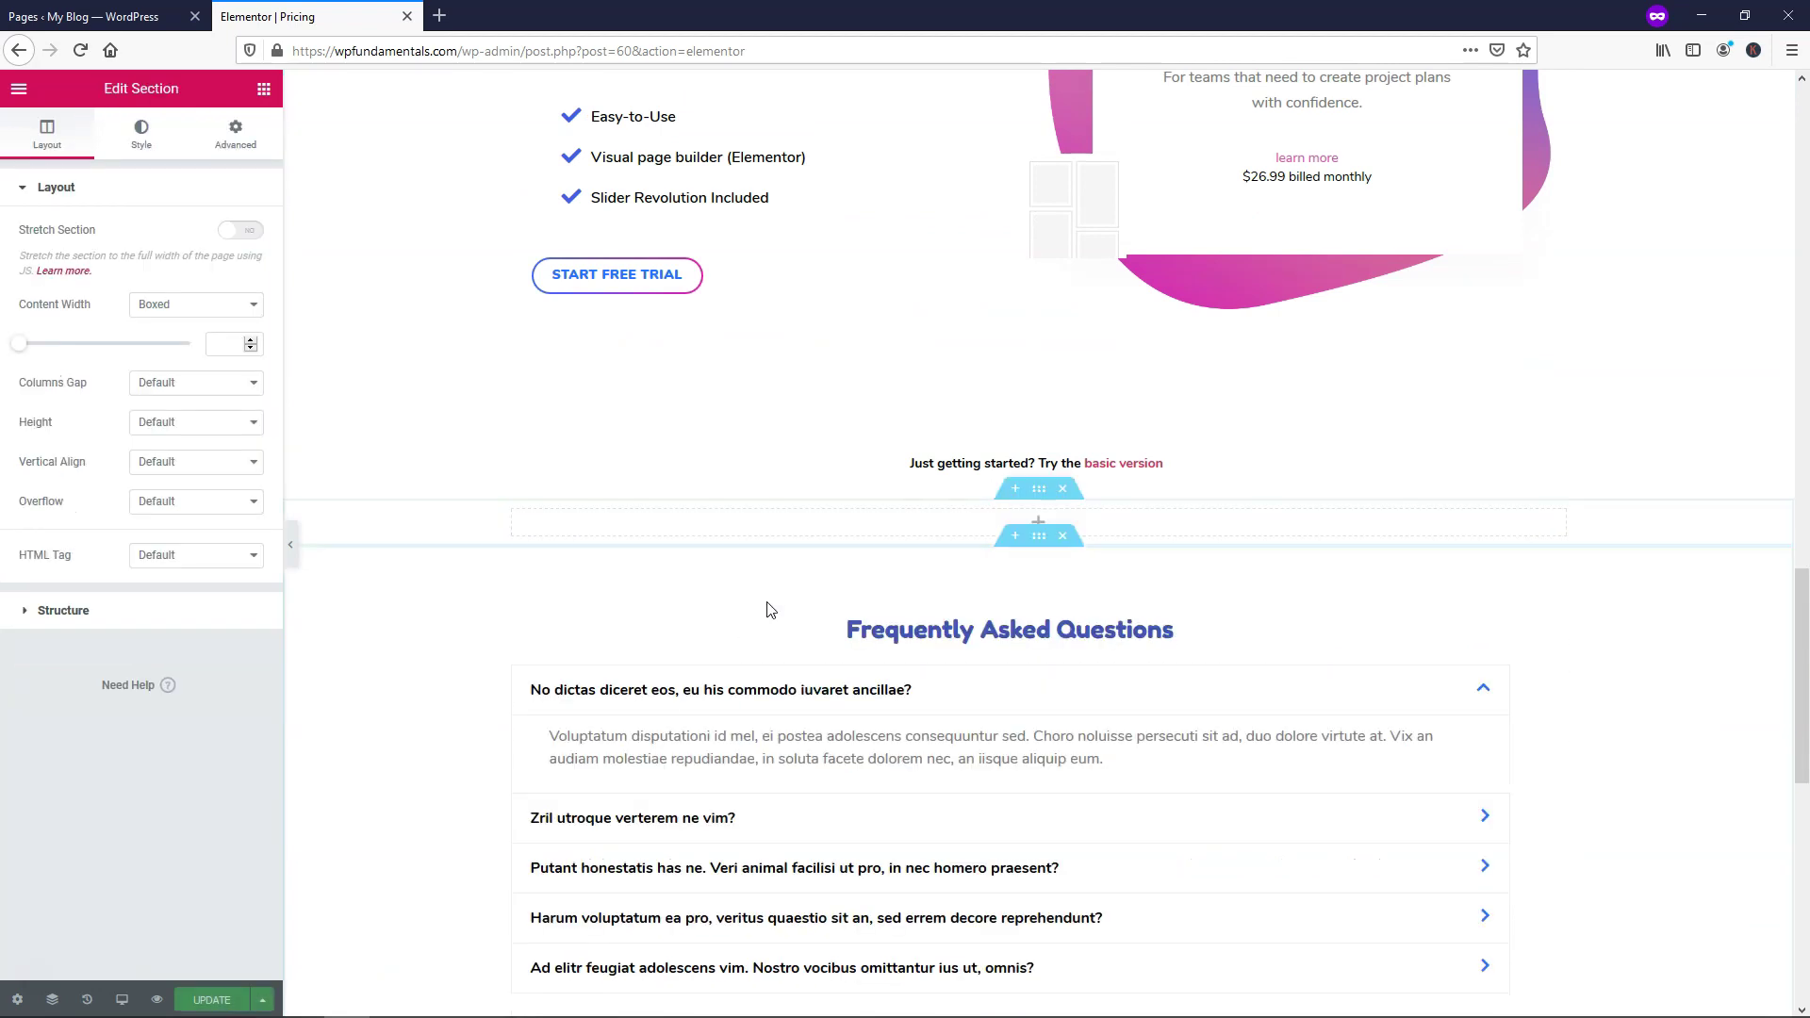
Step: Search 'pri' in Elements and drag a Price Table widget into the empty section
click(264, 89)
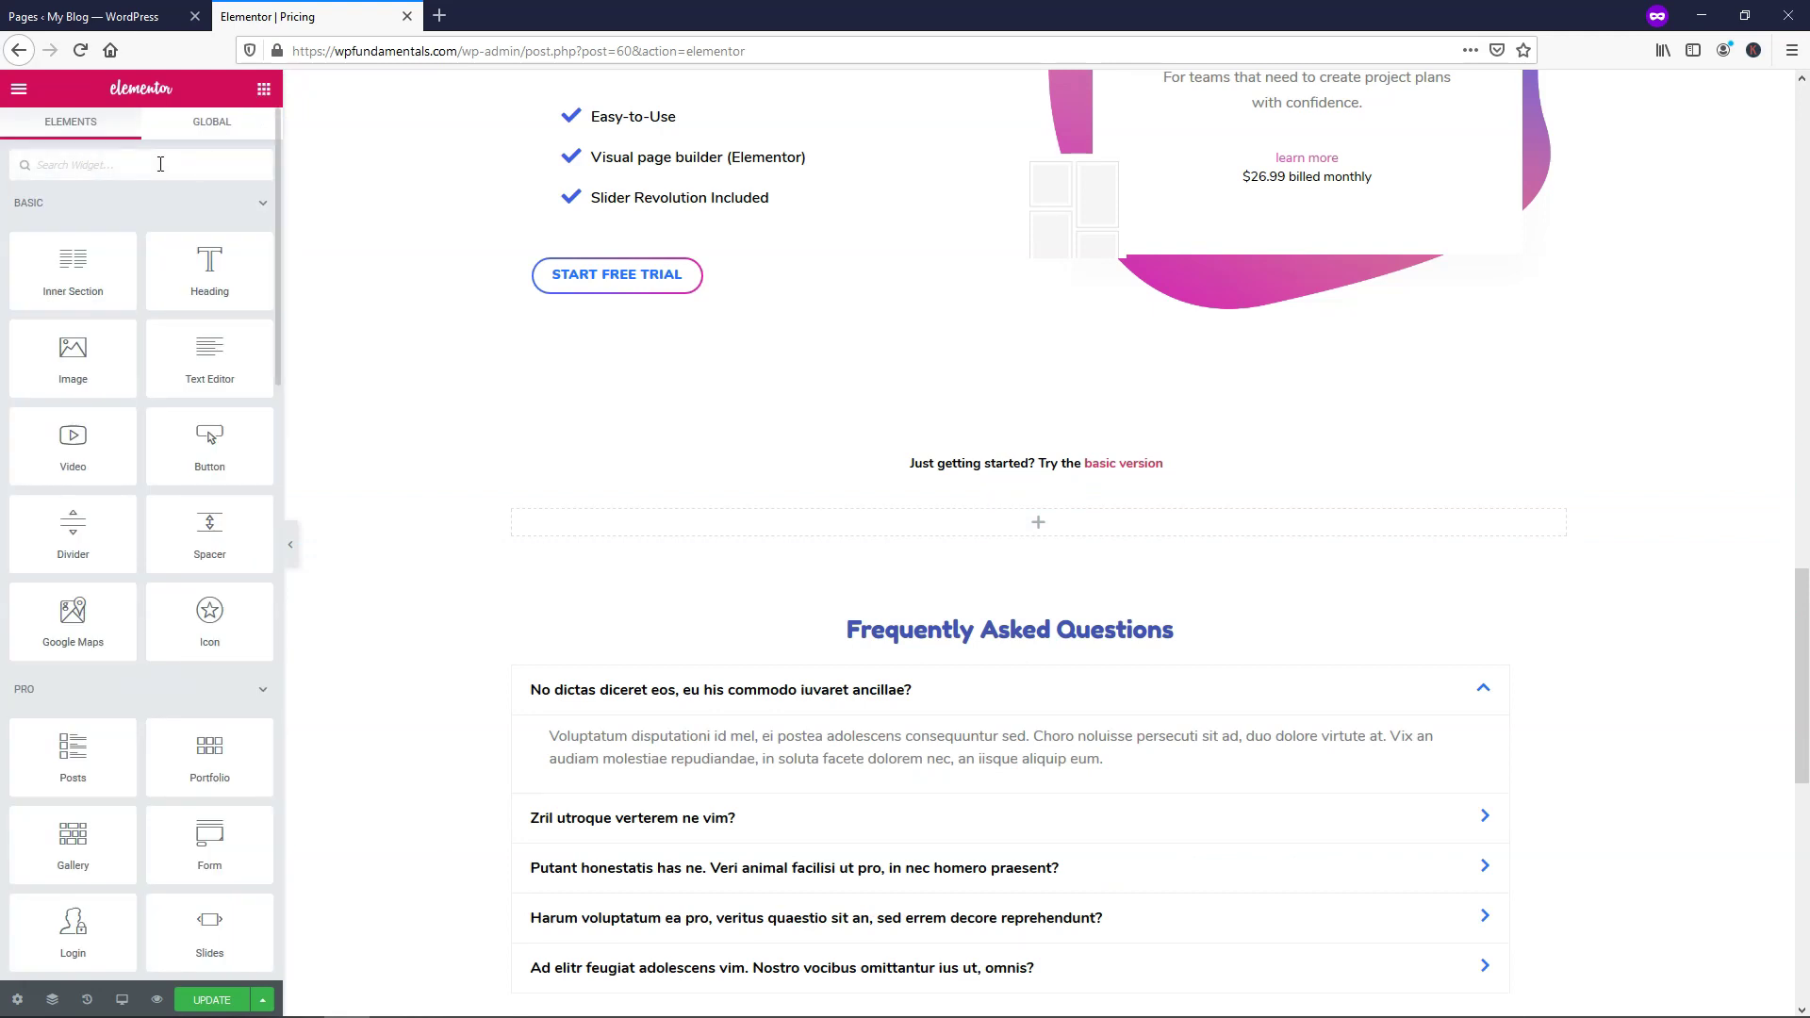
text(price)
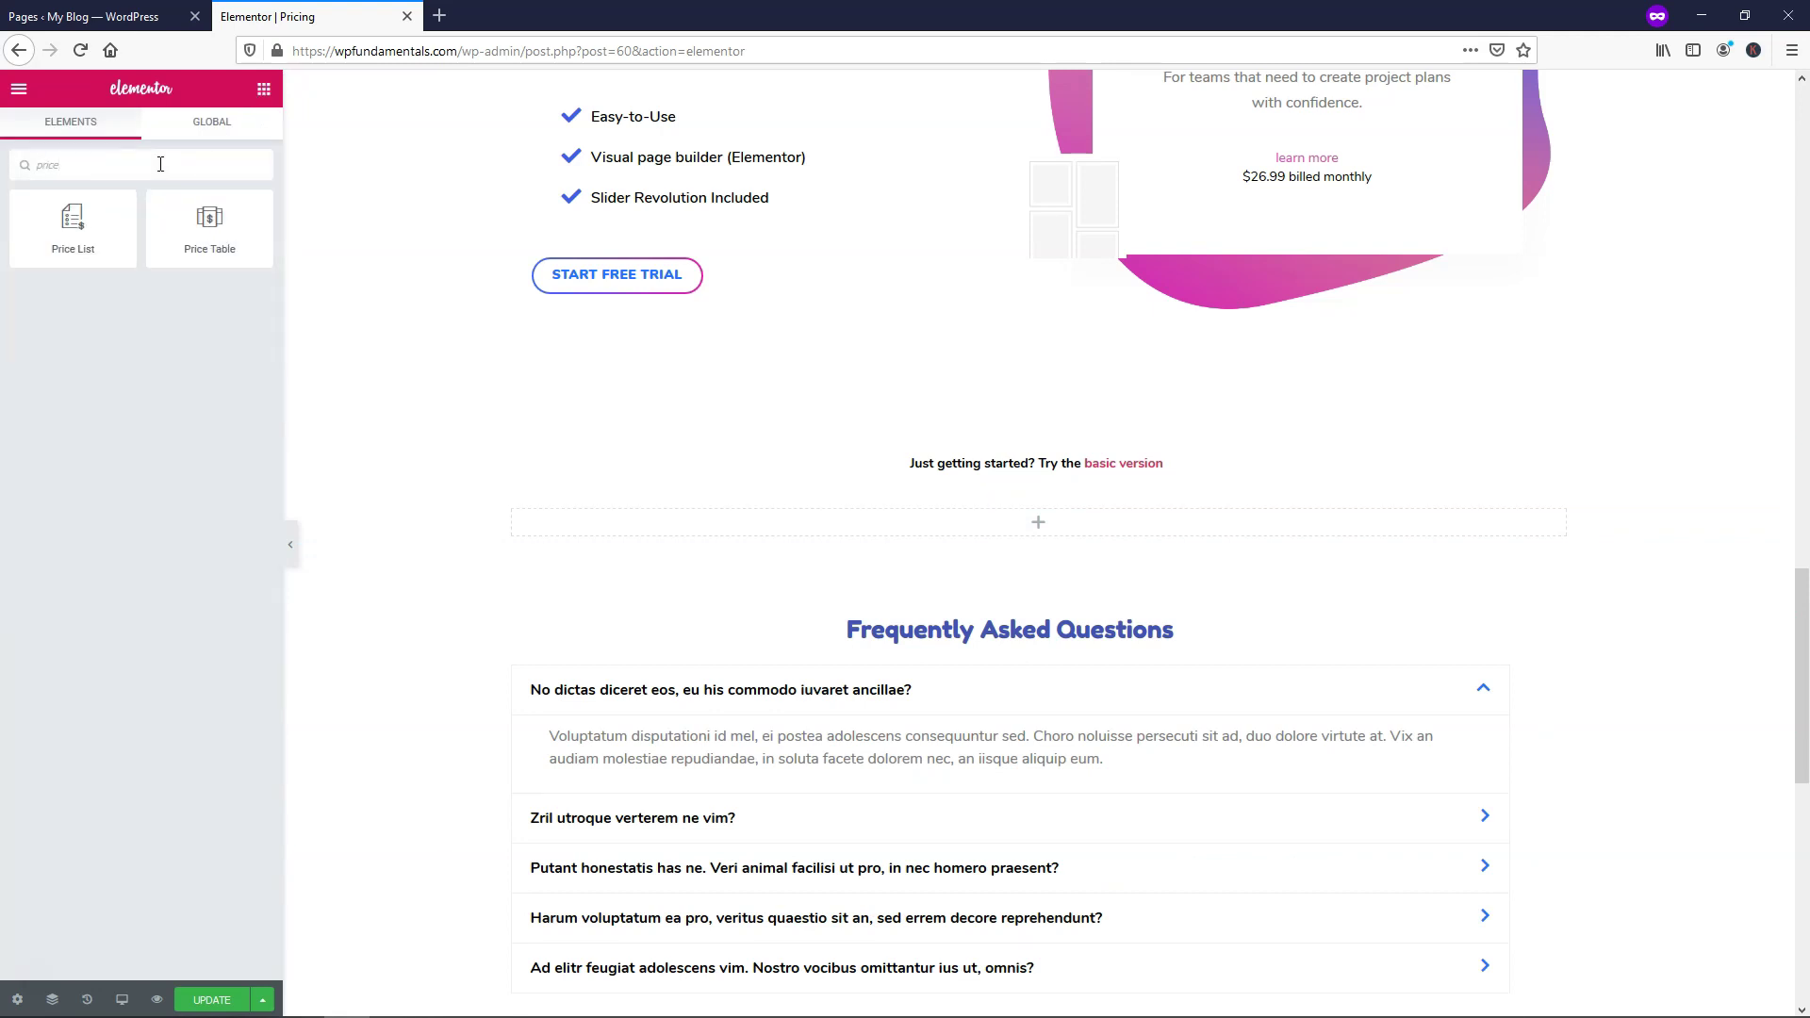
drag(210, 221, 988, 521)
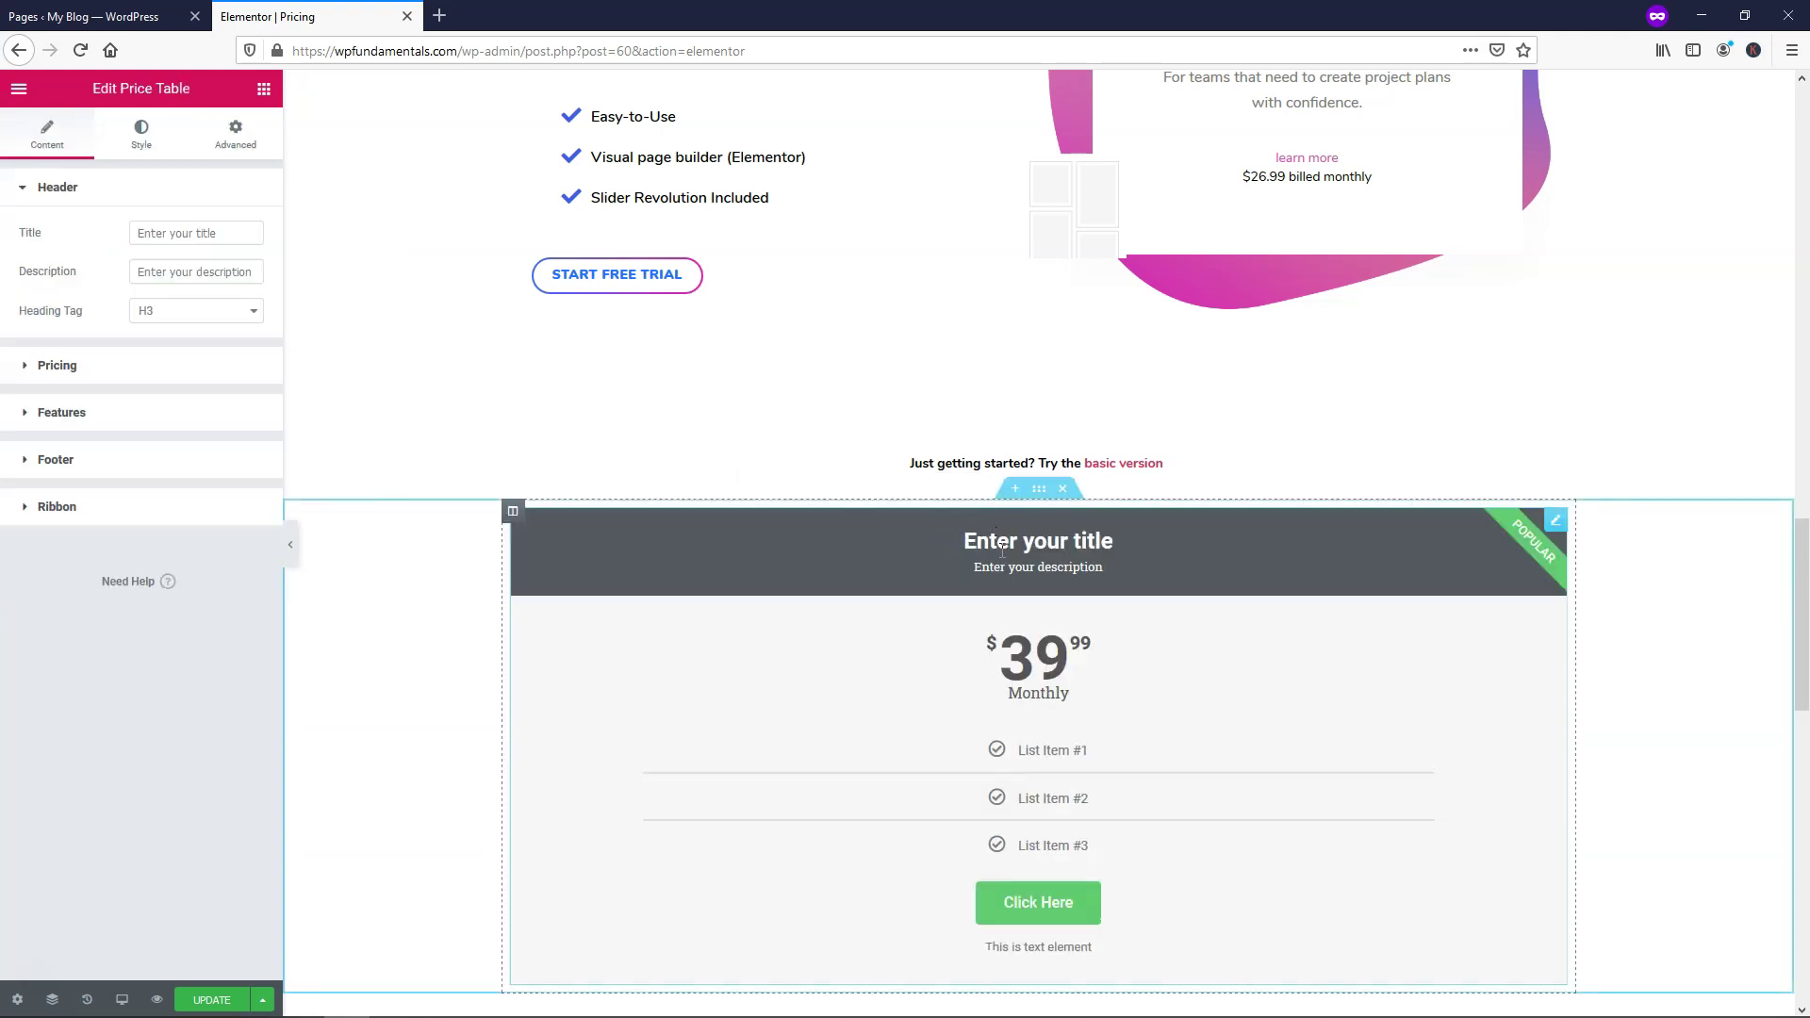
Step: Replace the price table title with 'Package' and keep the heading tag at H3
scroll(1002, 552, down, 3)
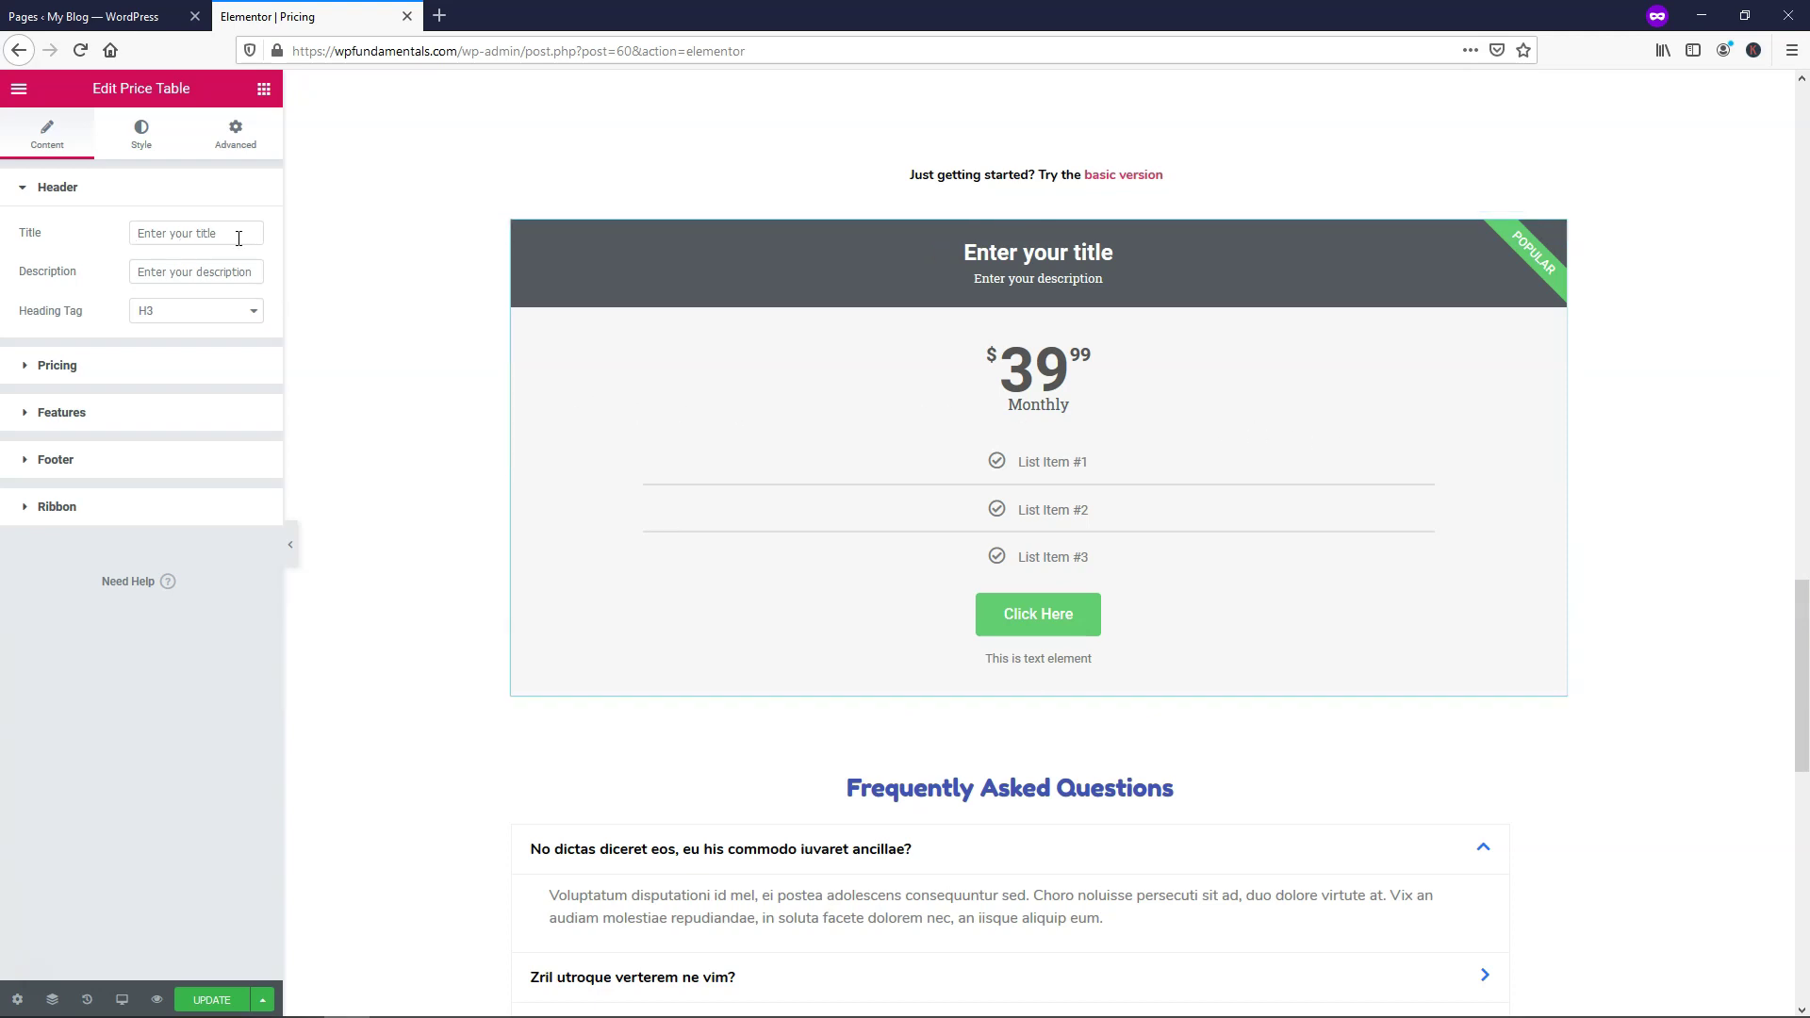
drag(239, 238, 137, 245)
text(Package)
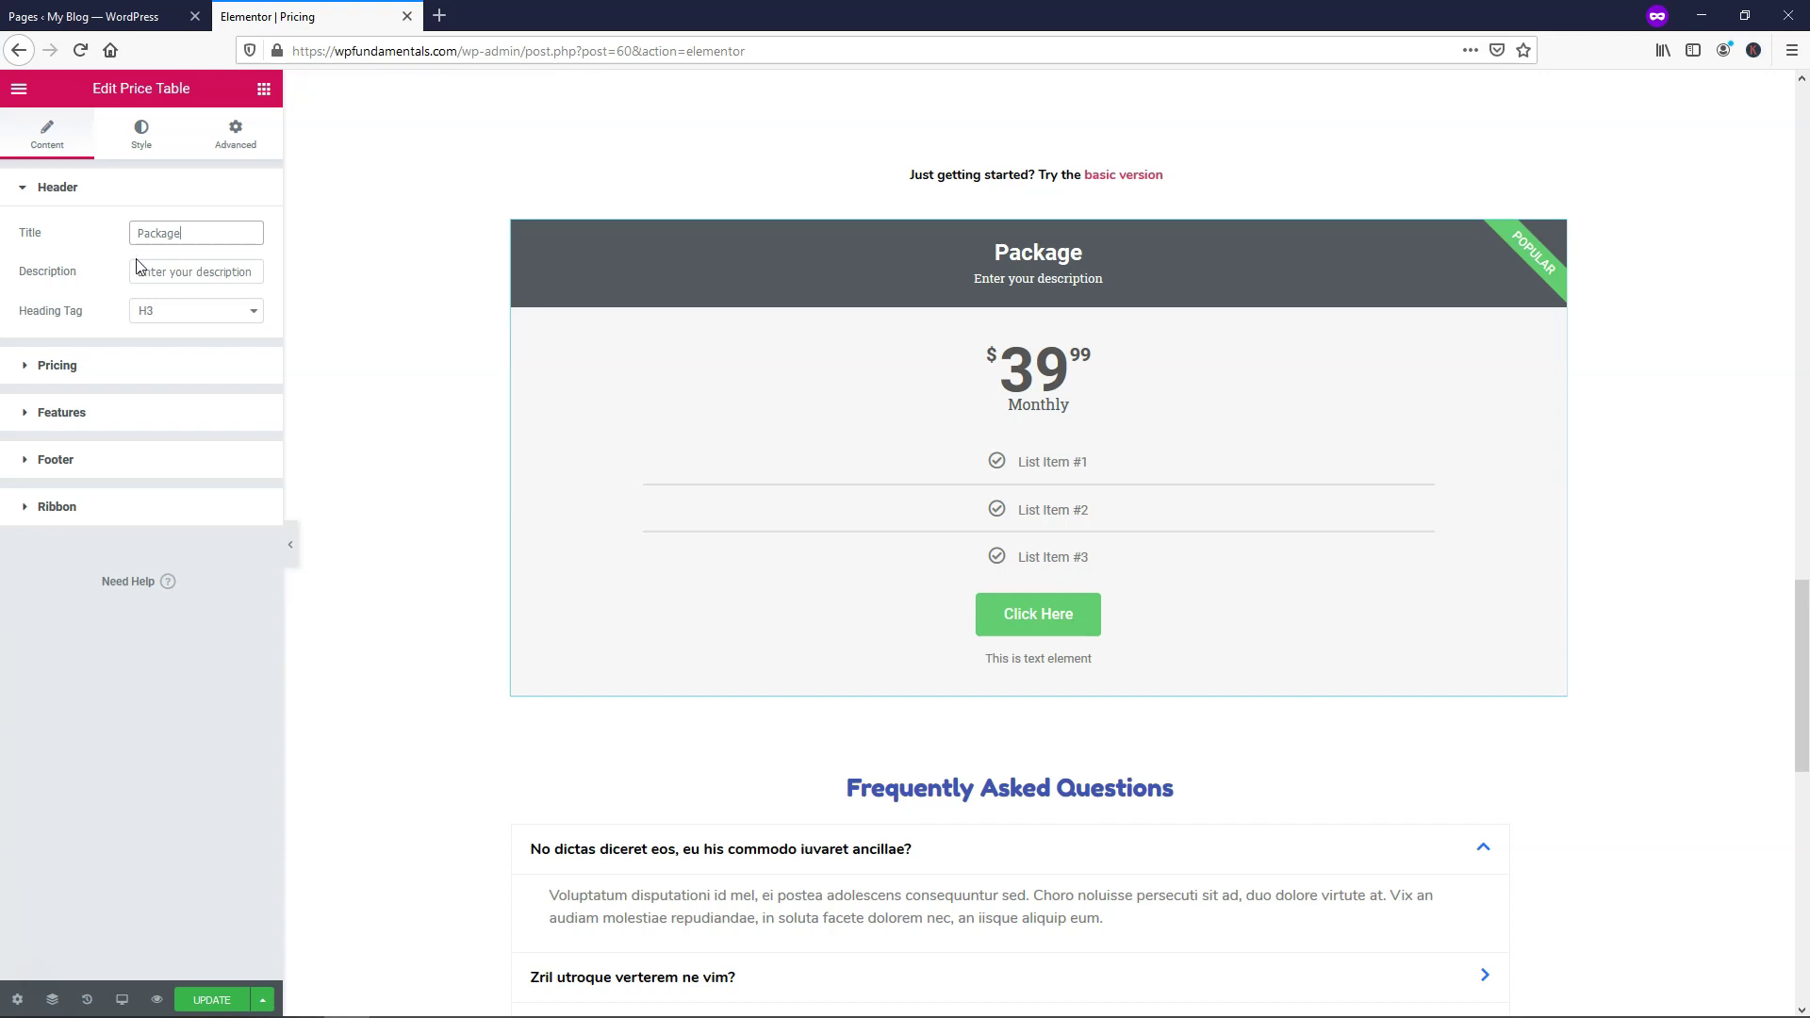
click(139, 269)
click(145, 313)
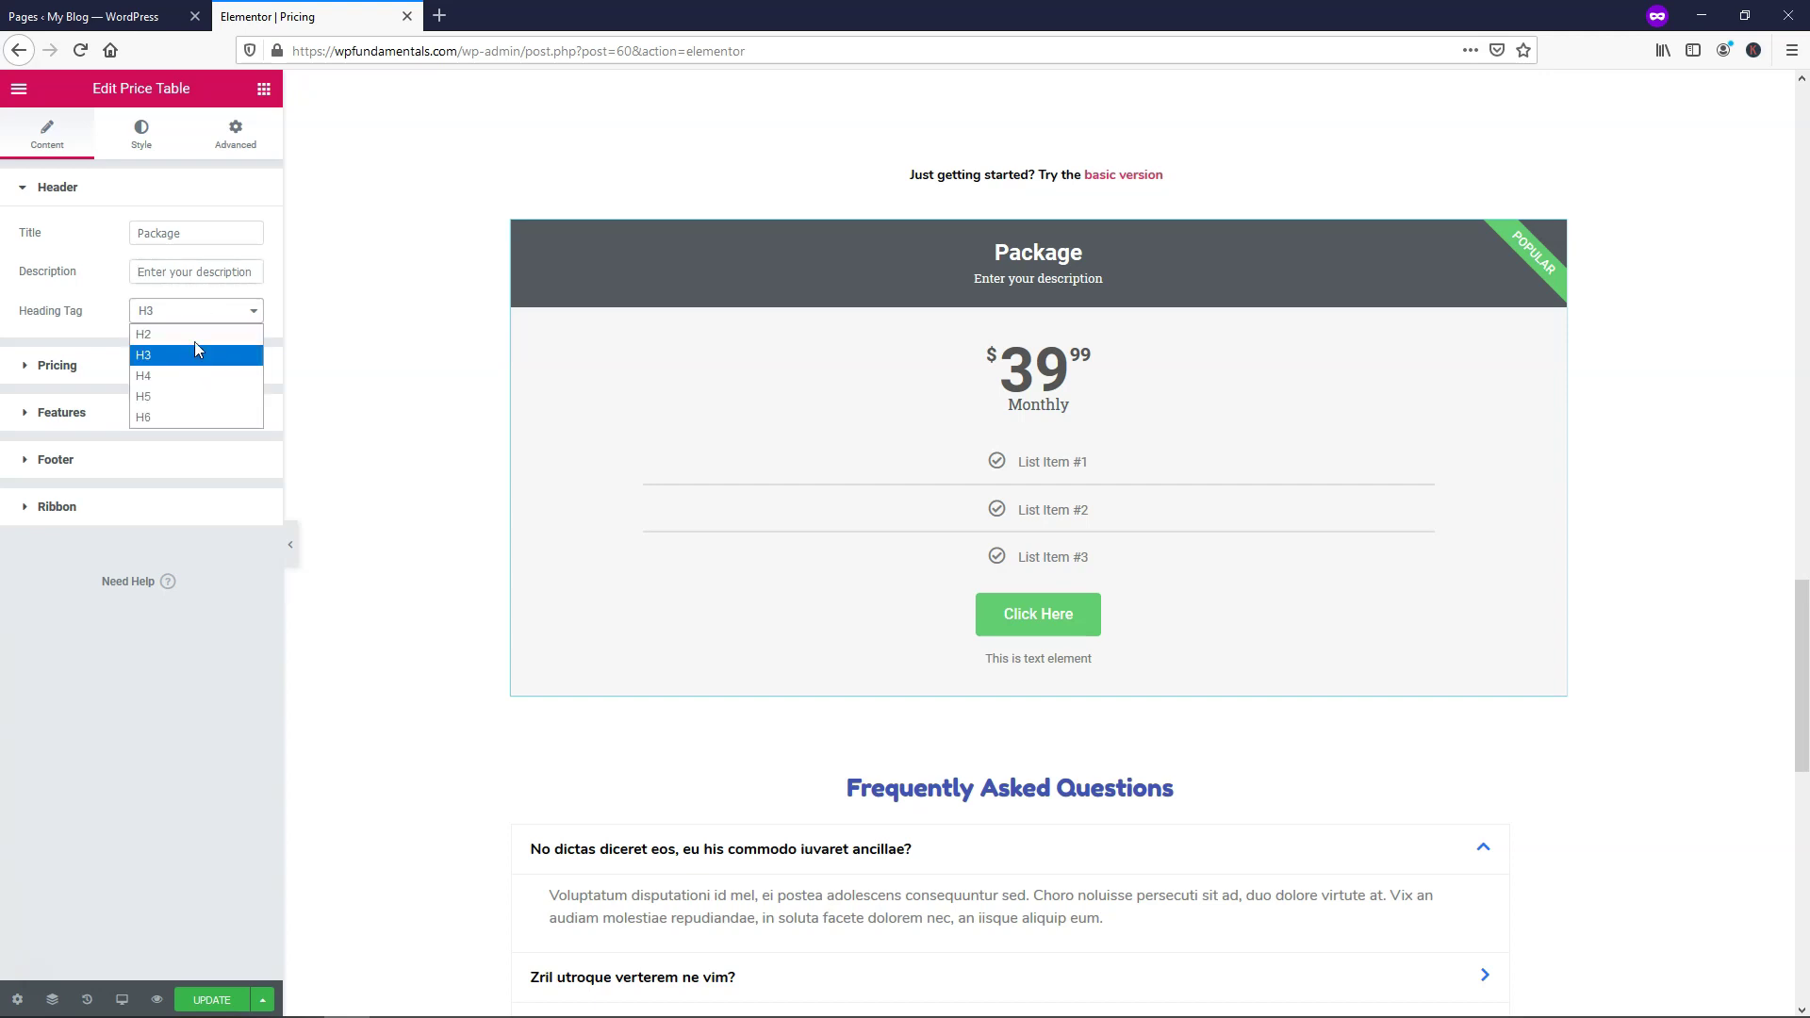
click(185, 357)
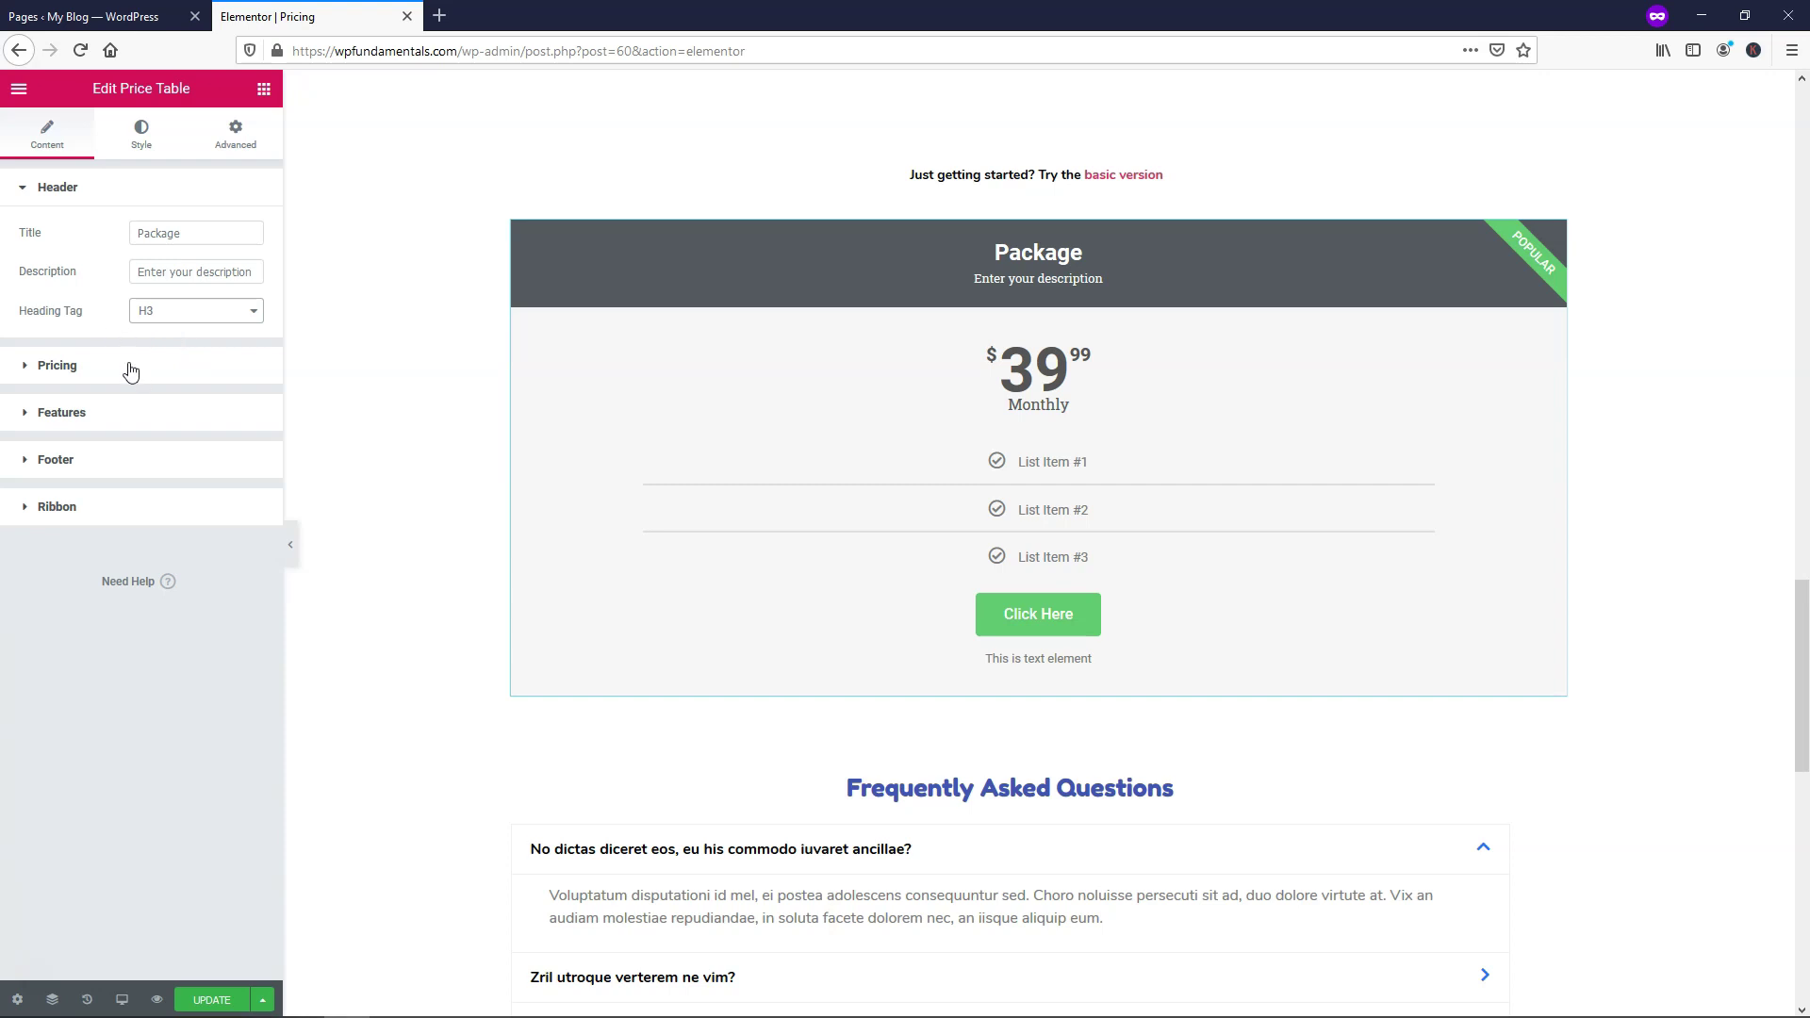
Step: Set the price to 97 with the dollar symbol and default number format
click(130, 367)
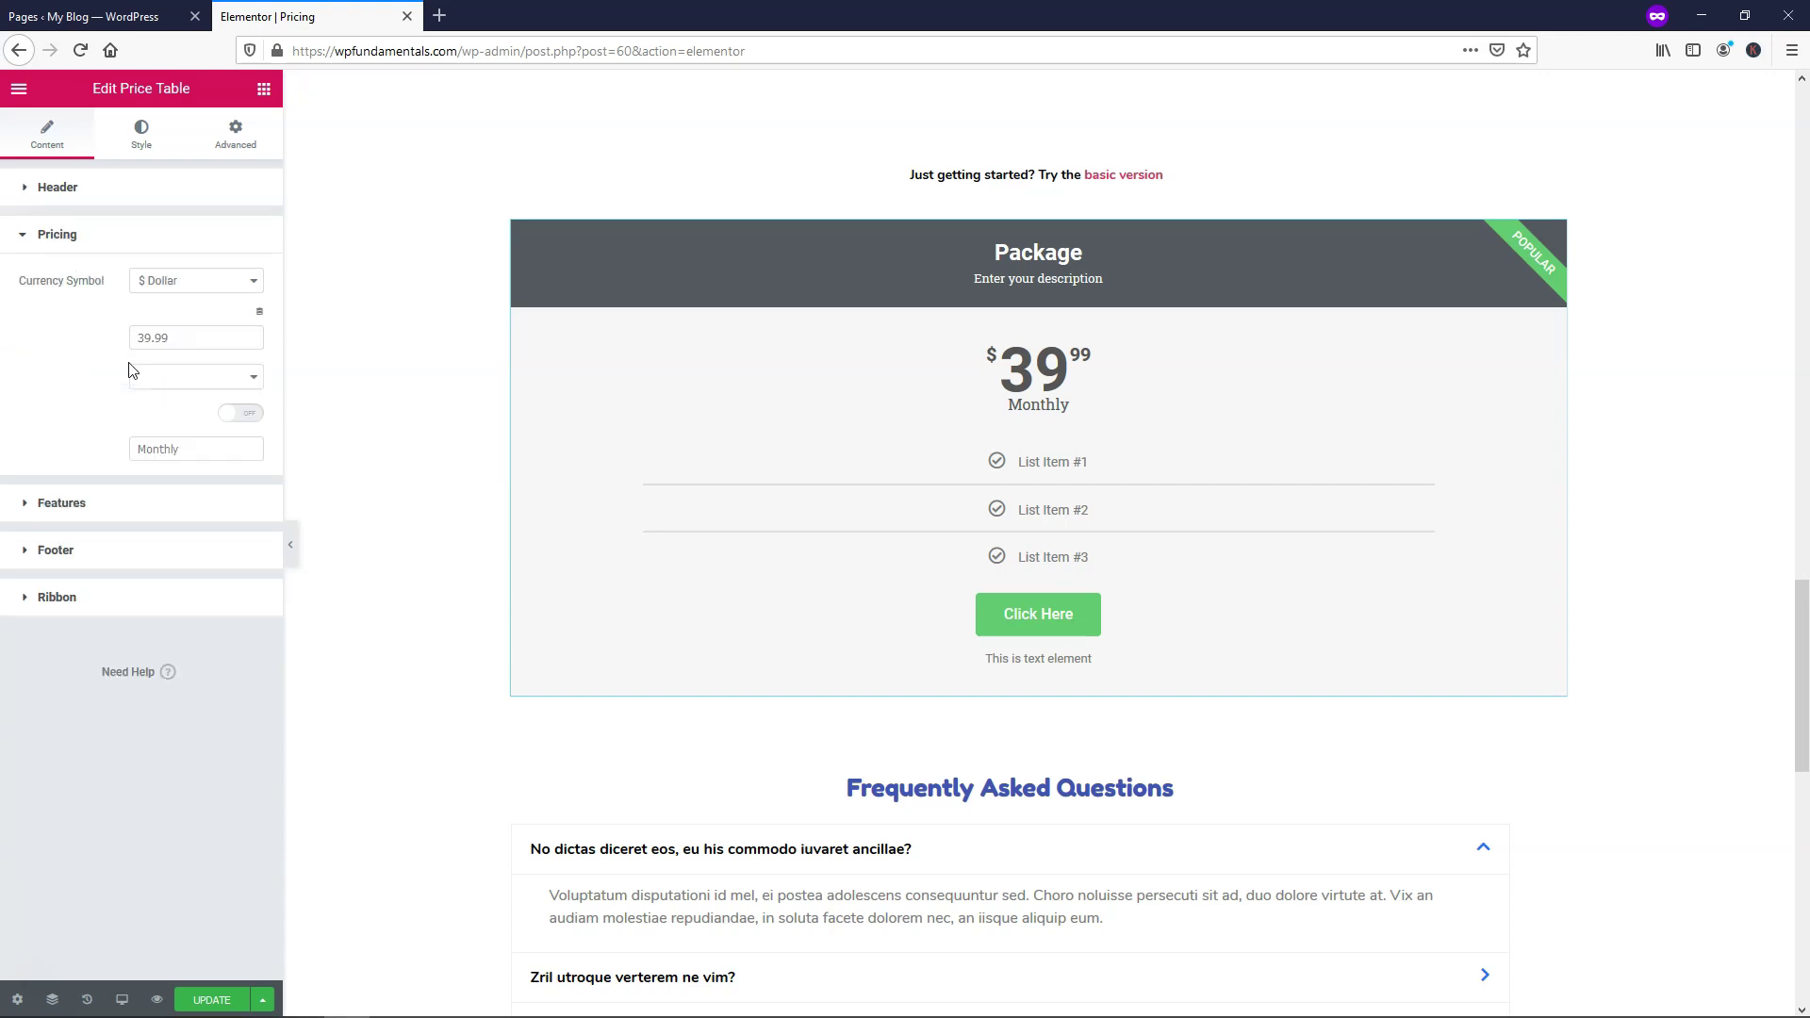
click(232, 287)
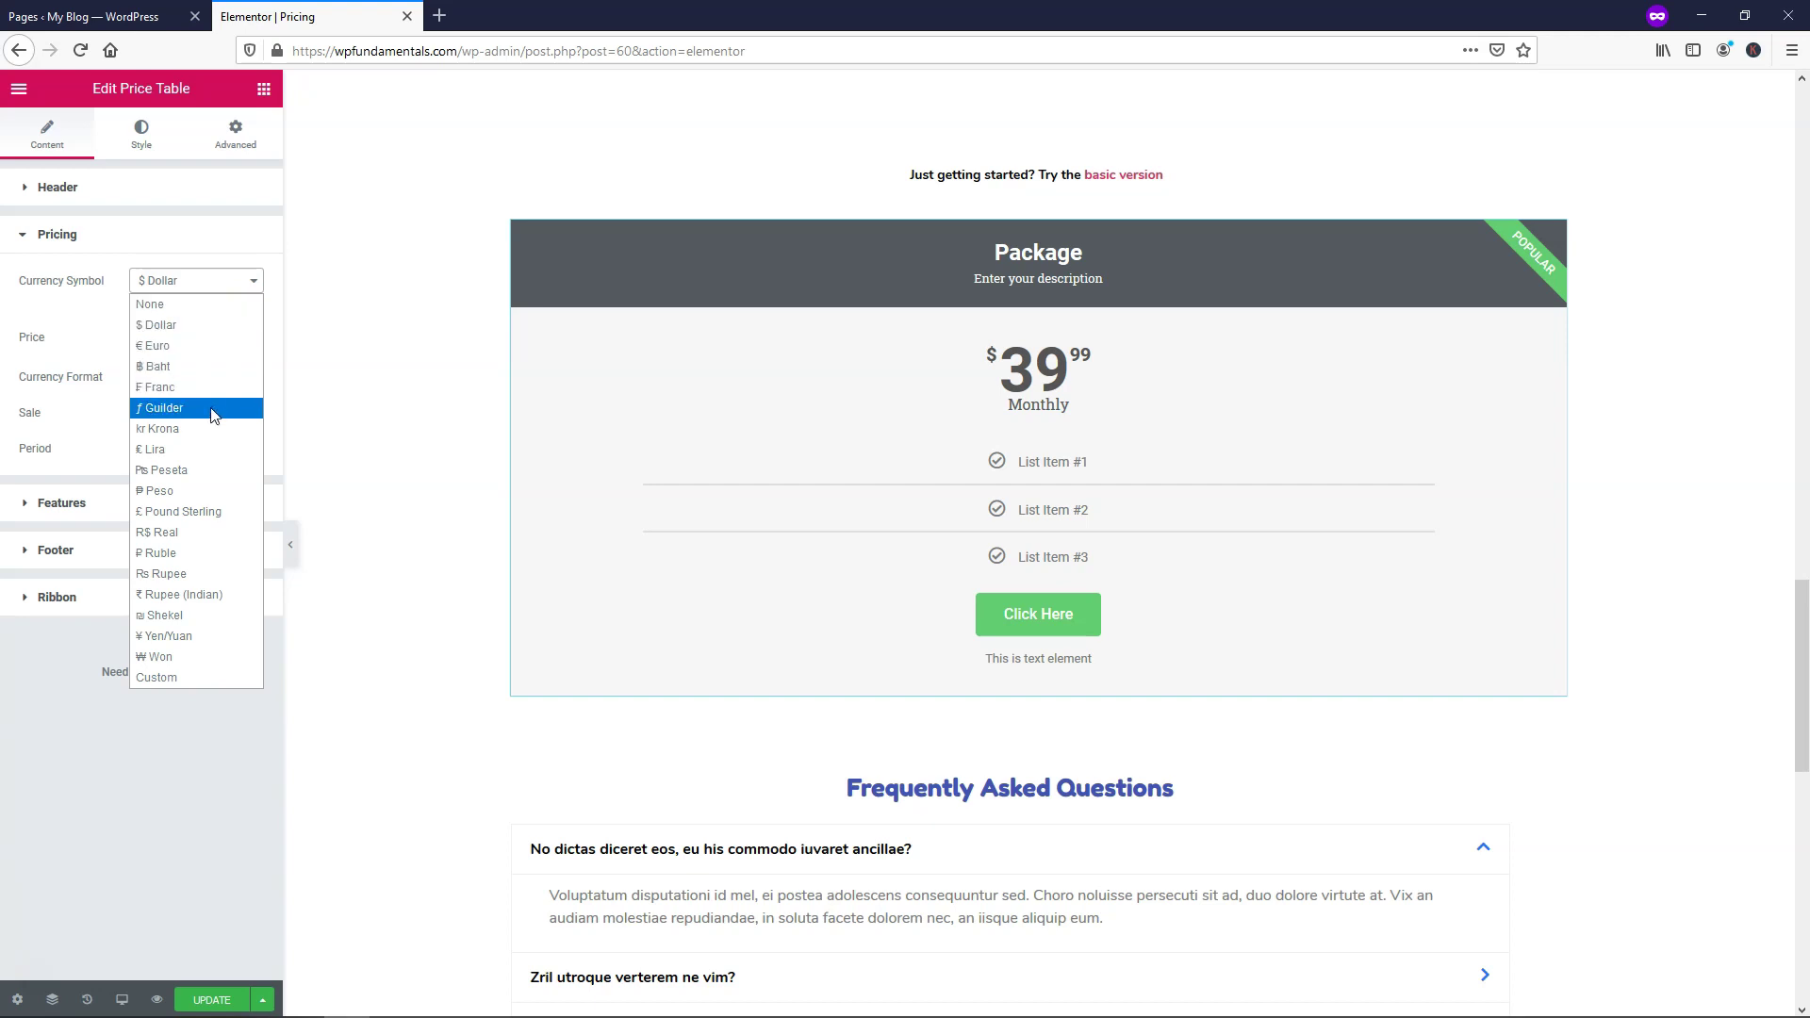
click(204, 336)
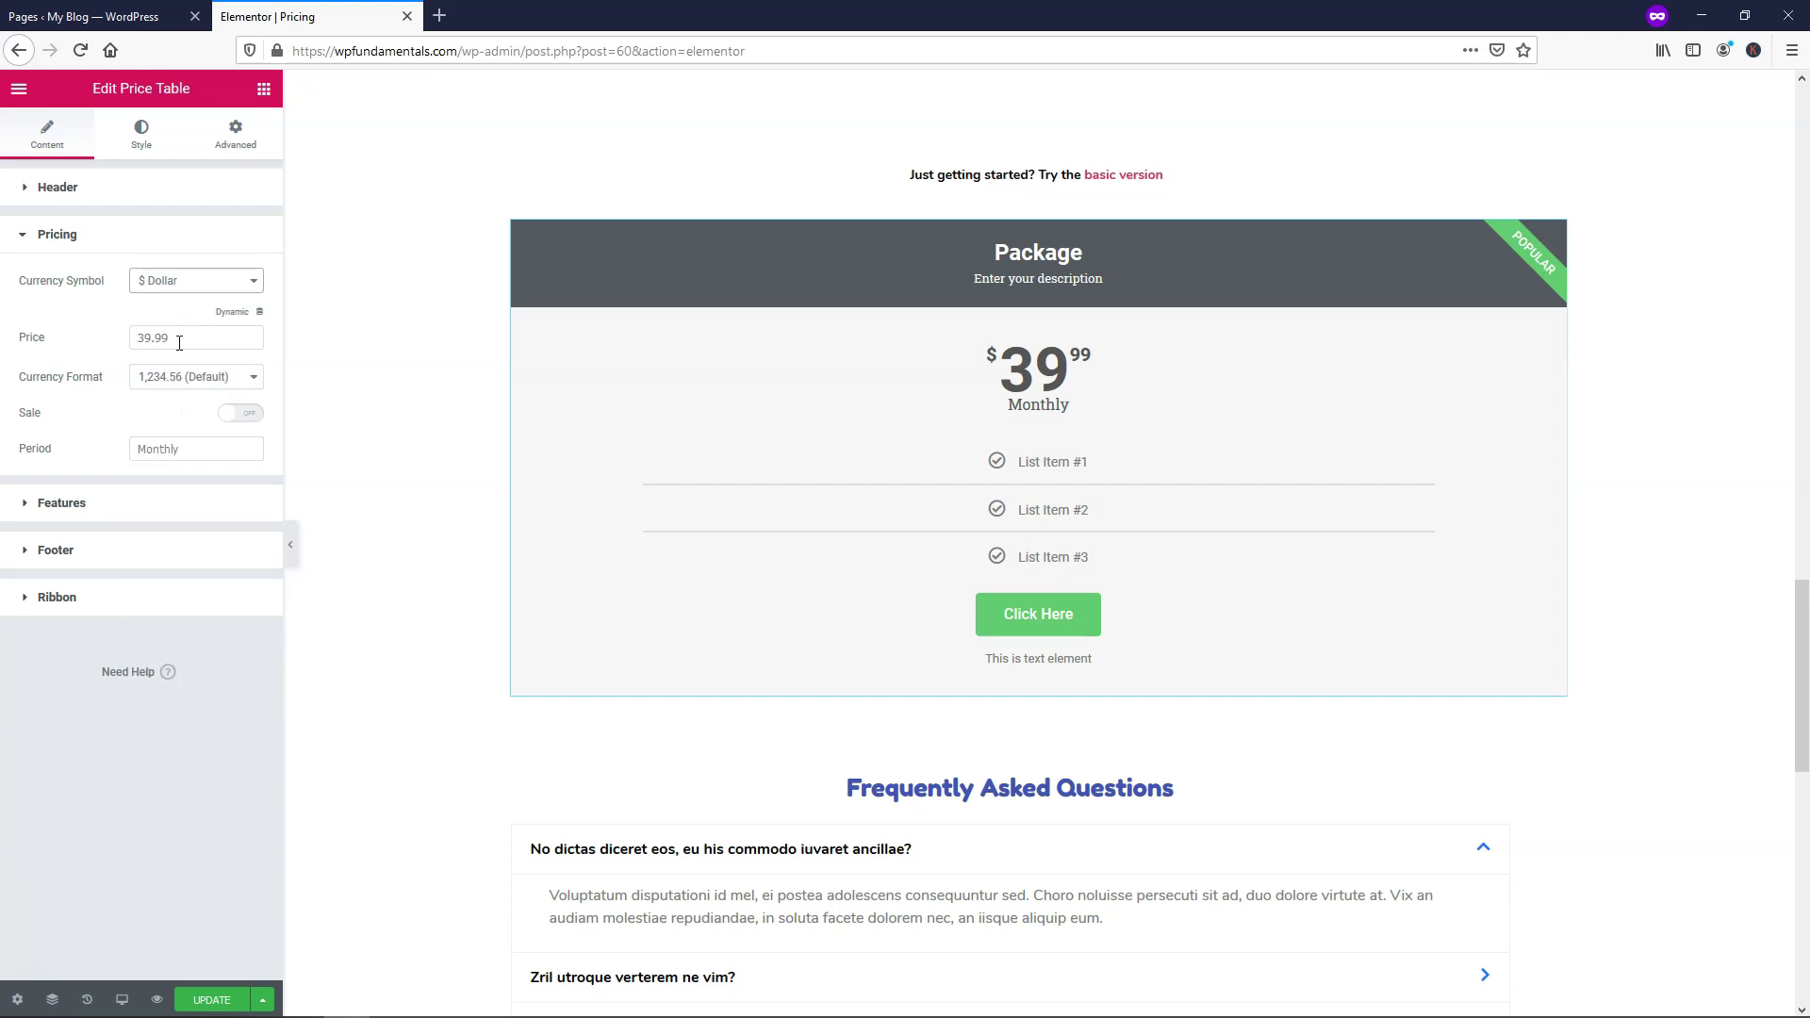
drag(178, 339, 136, 342)
text(97)
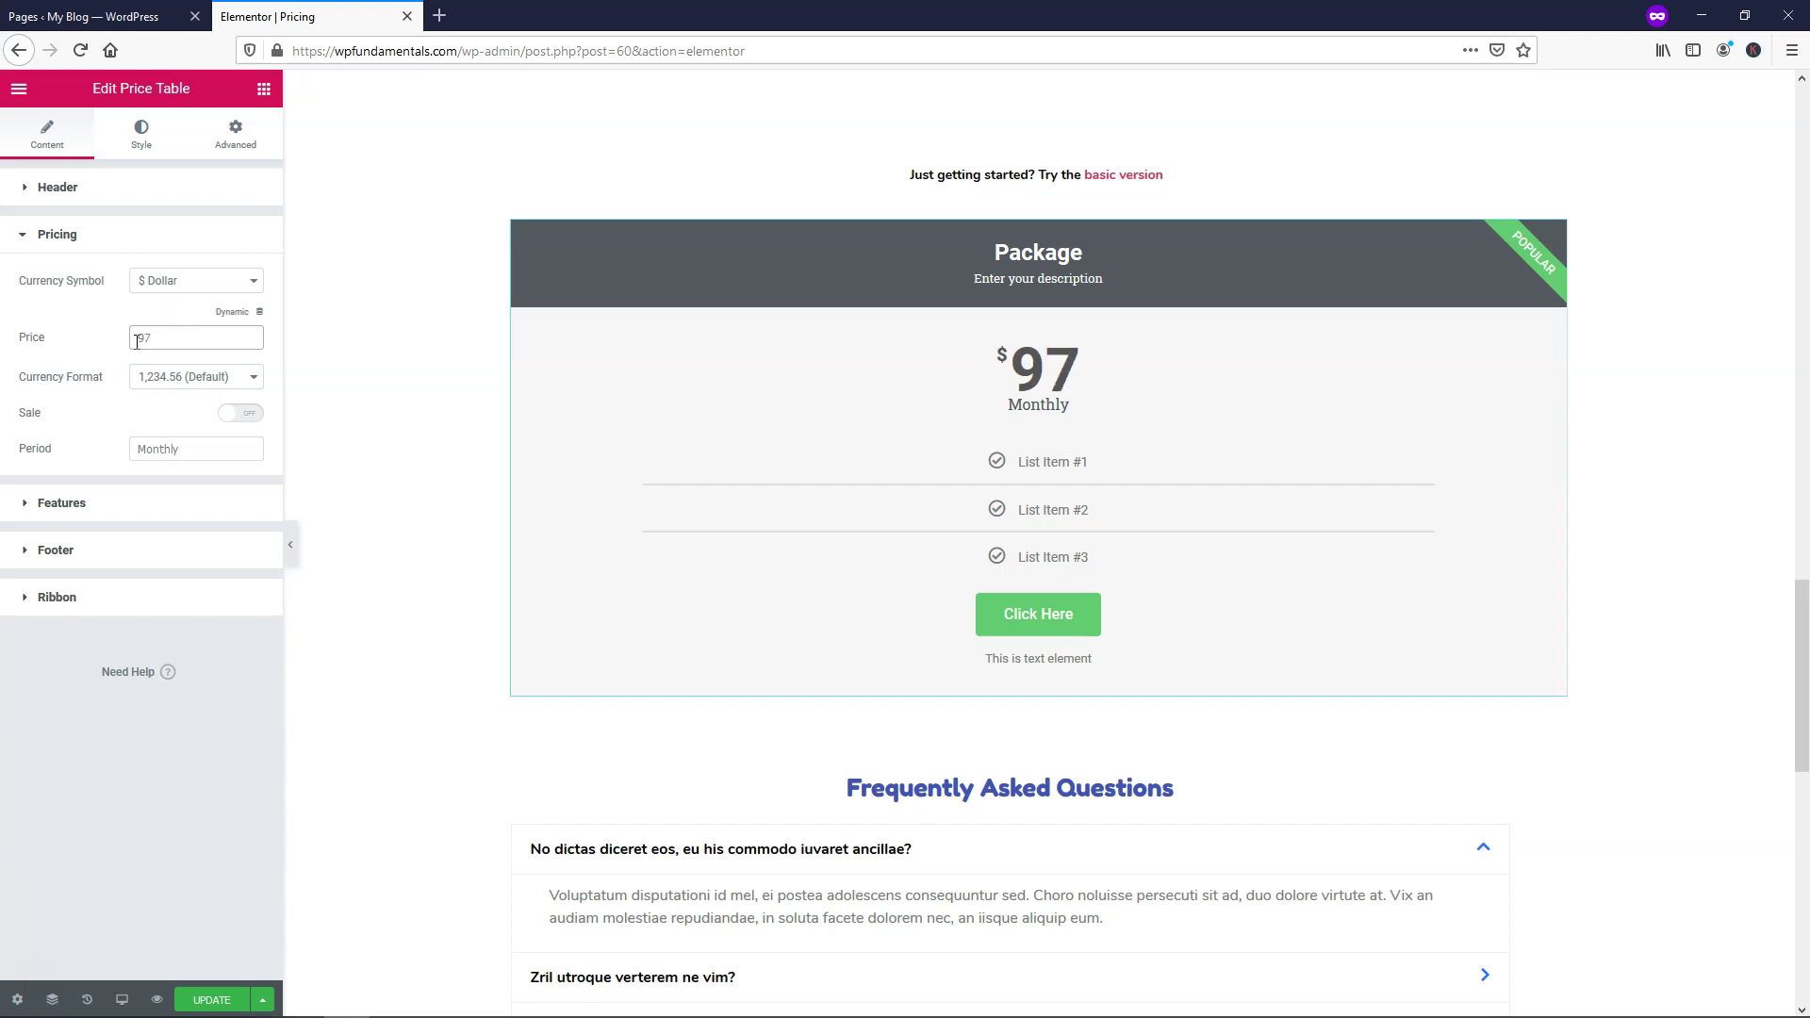
click(206, 376)
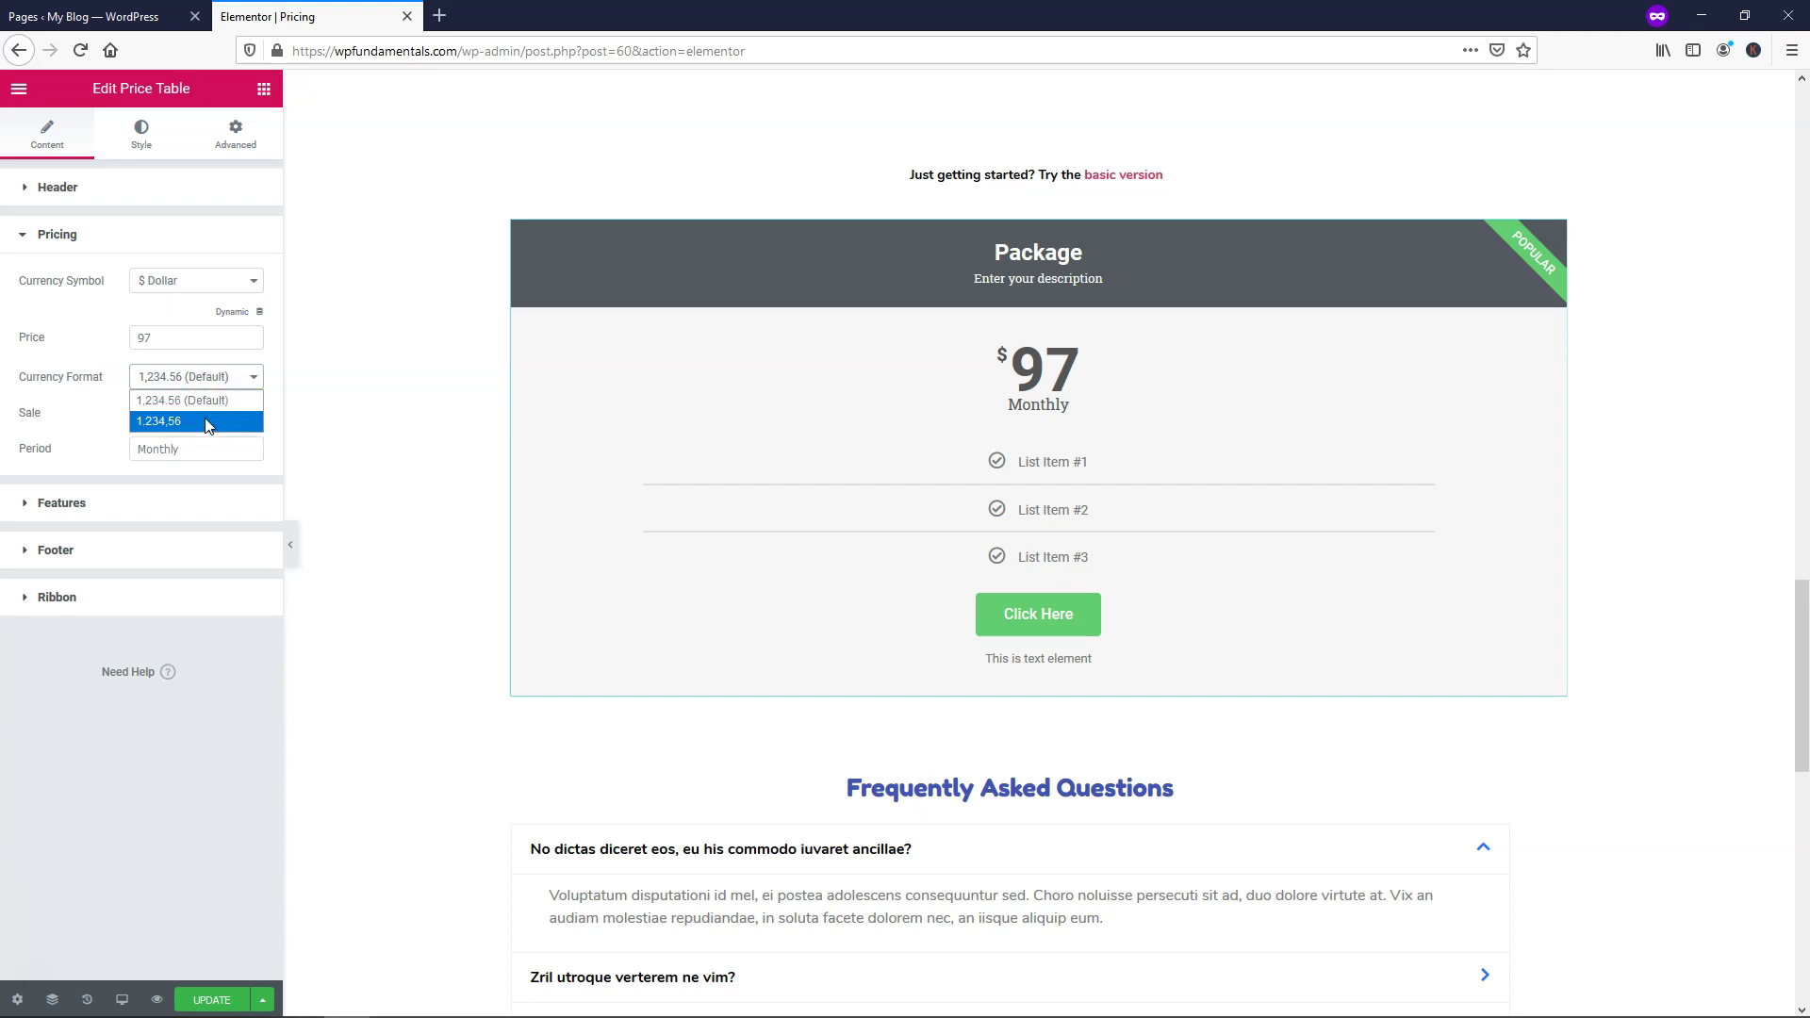
click(207, 421)
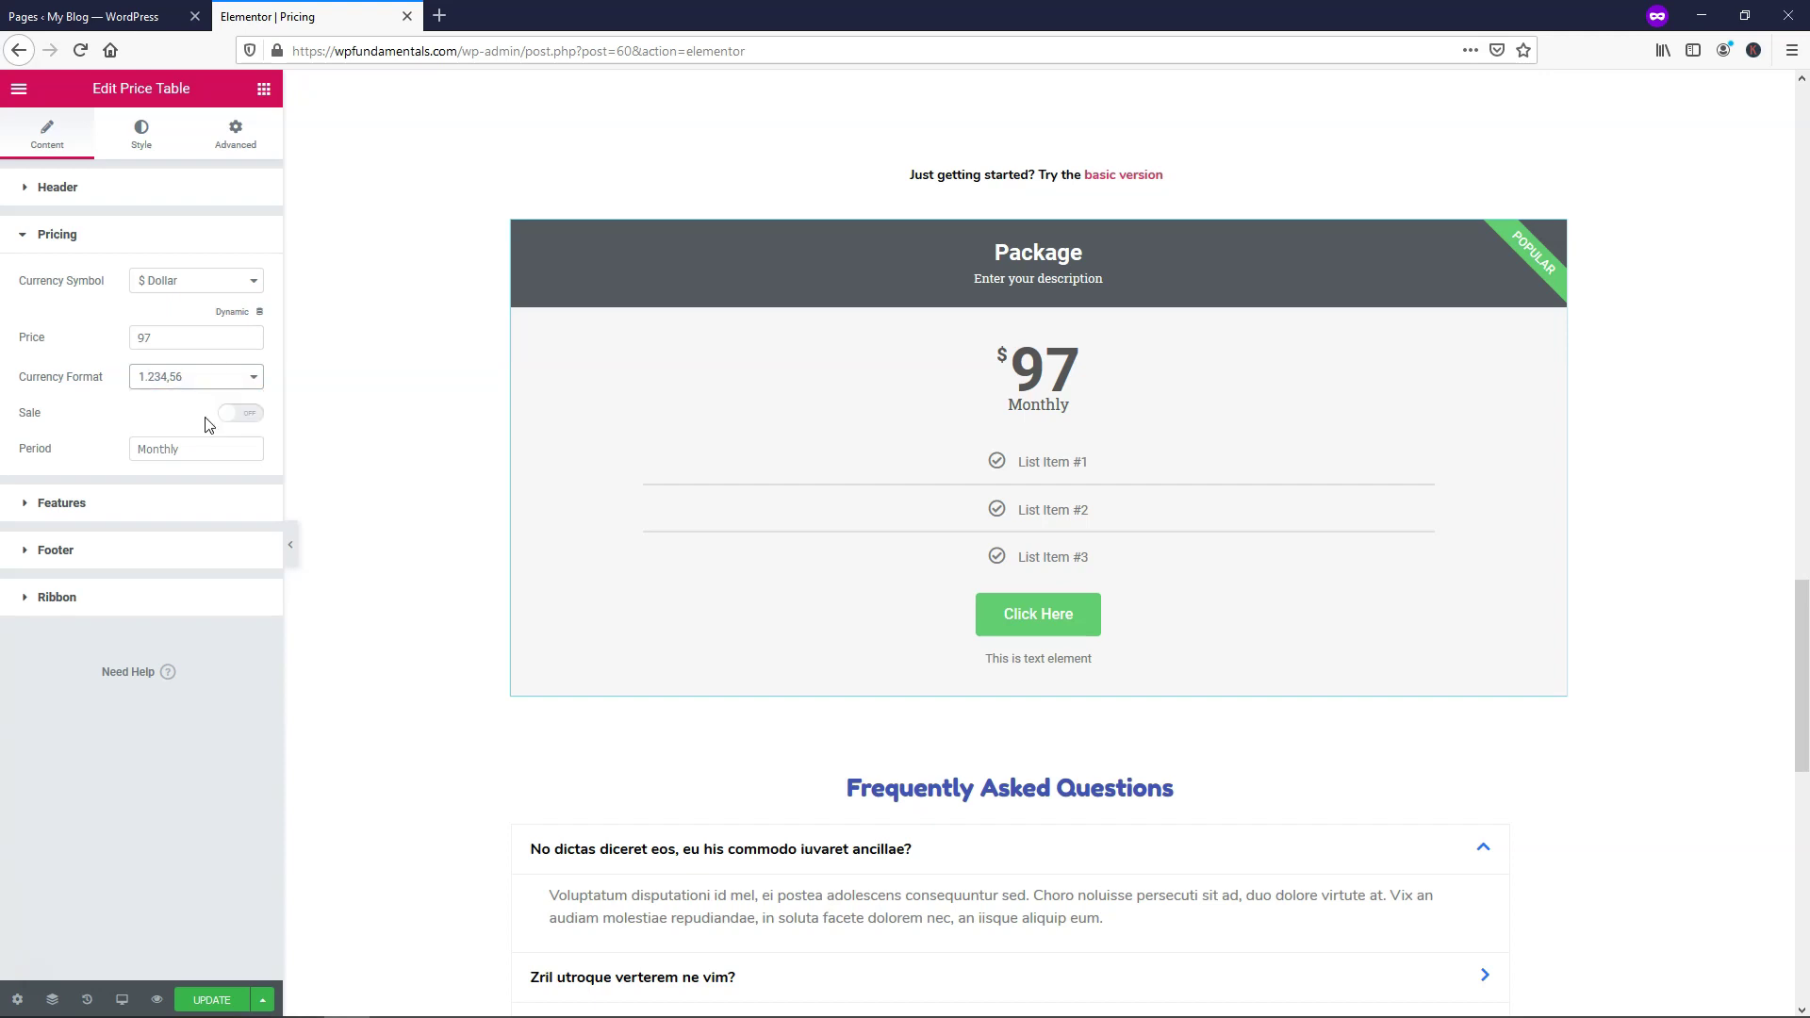
click(175, 339)
text(.00)
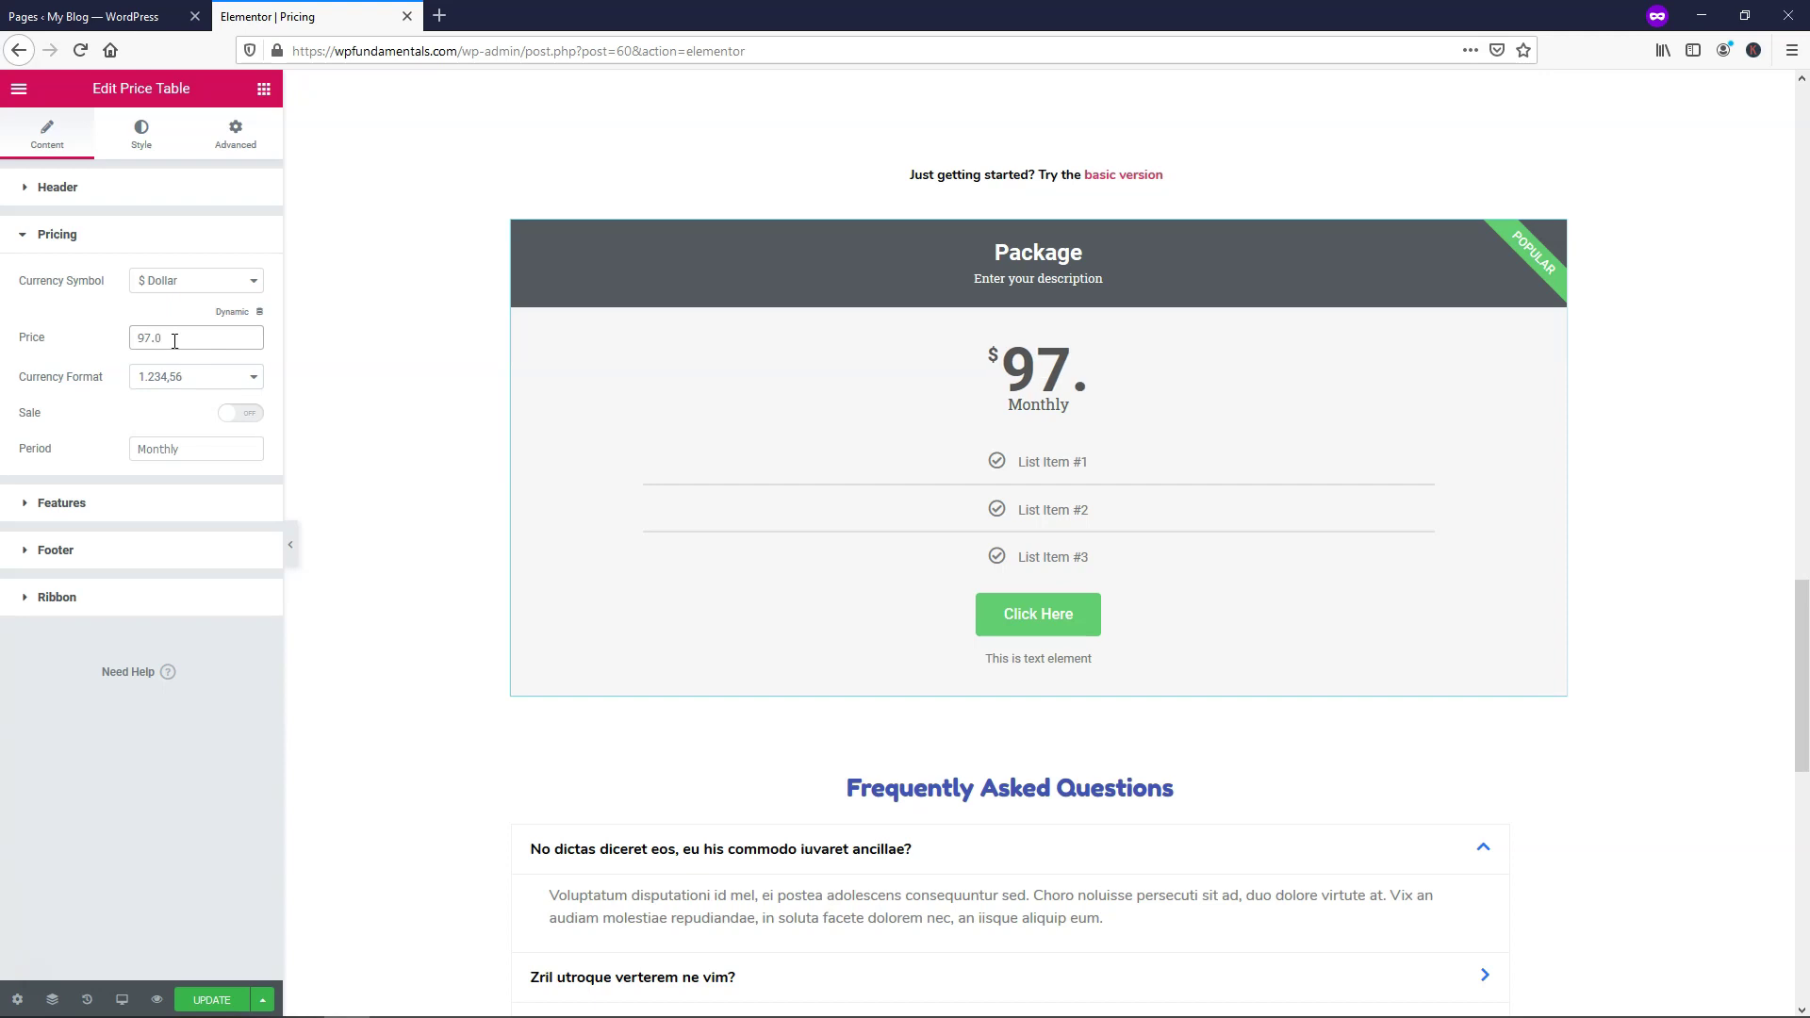
click(182, 382)
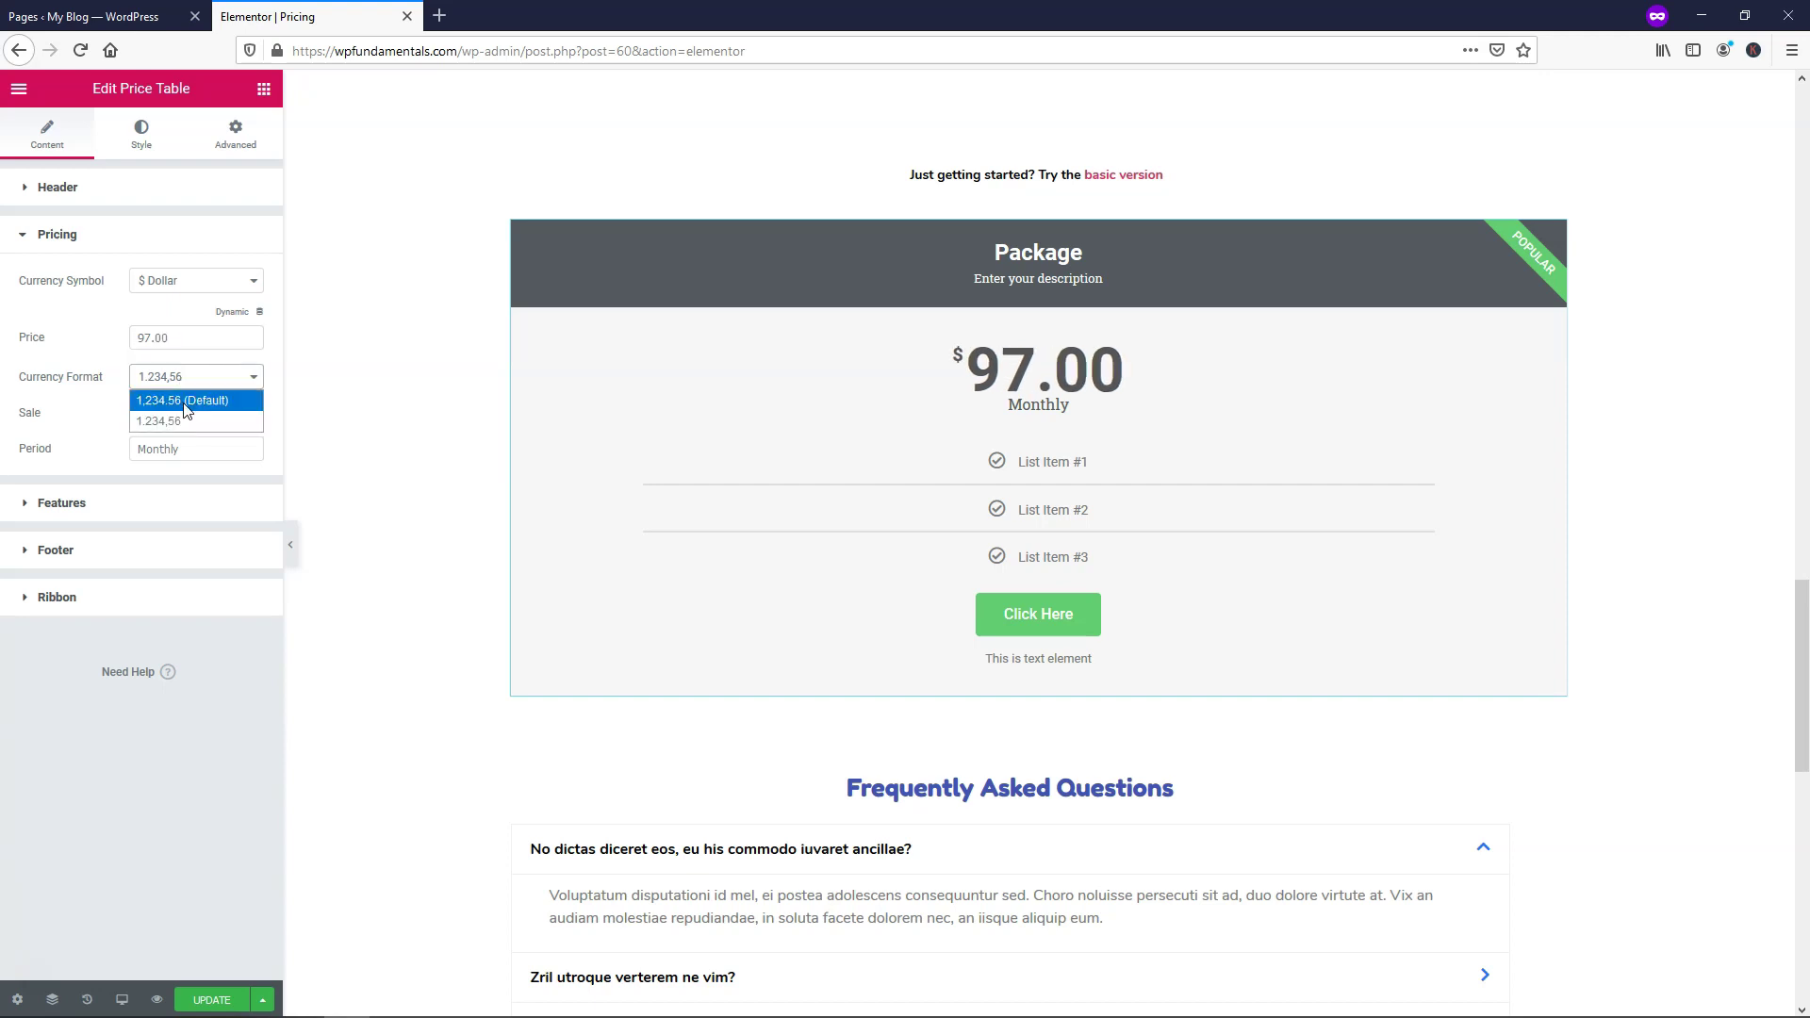
click(185, 401)
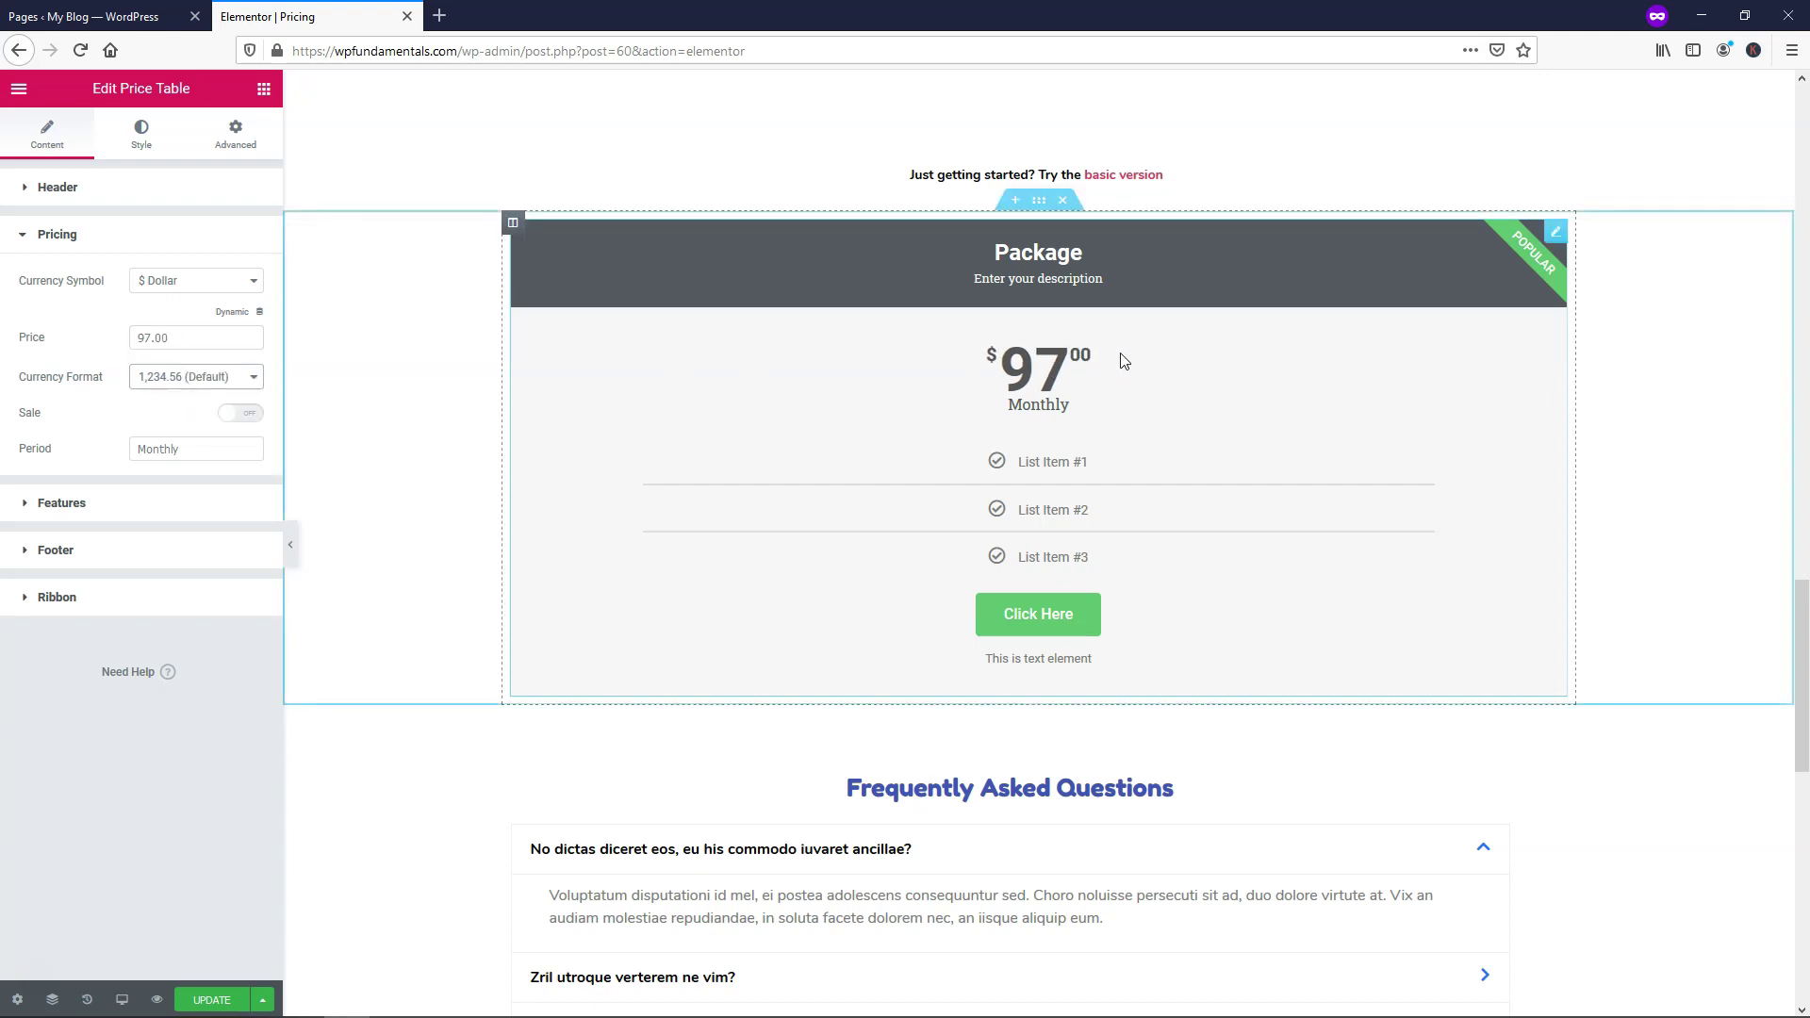
click(154, 379)
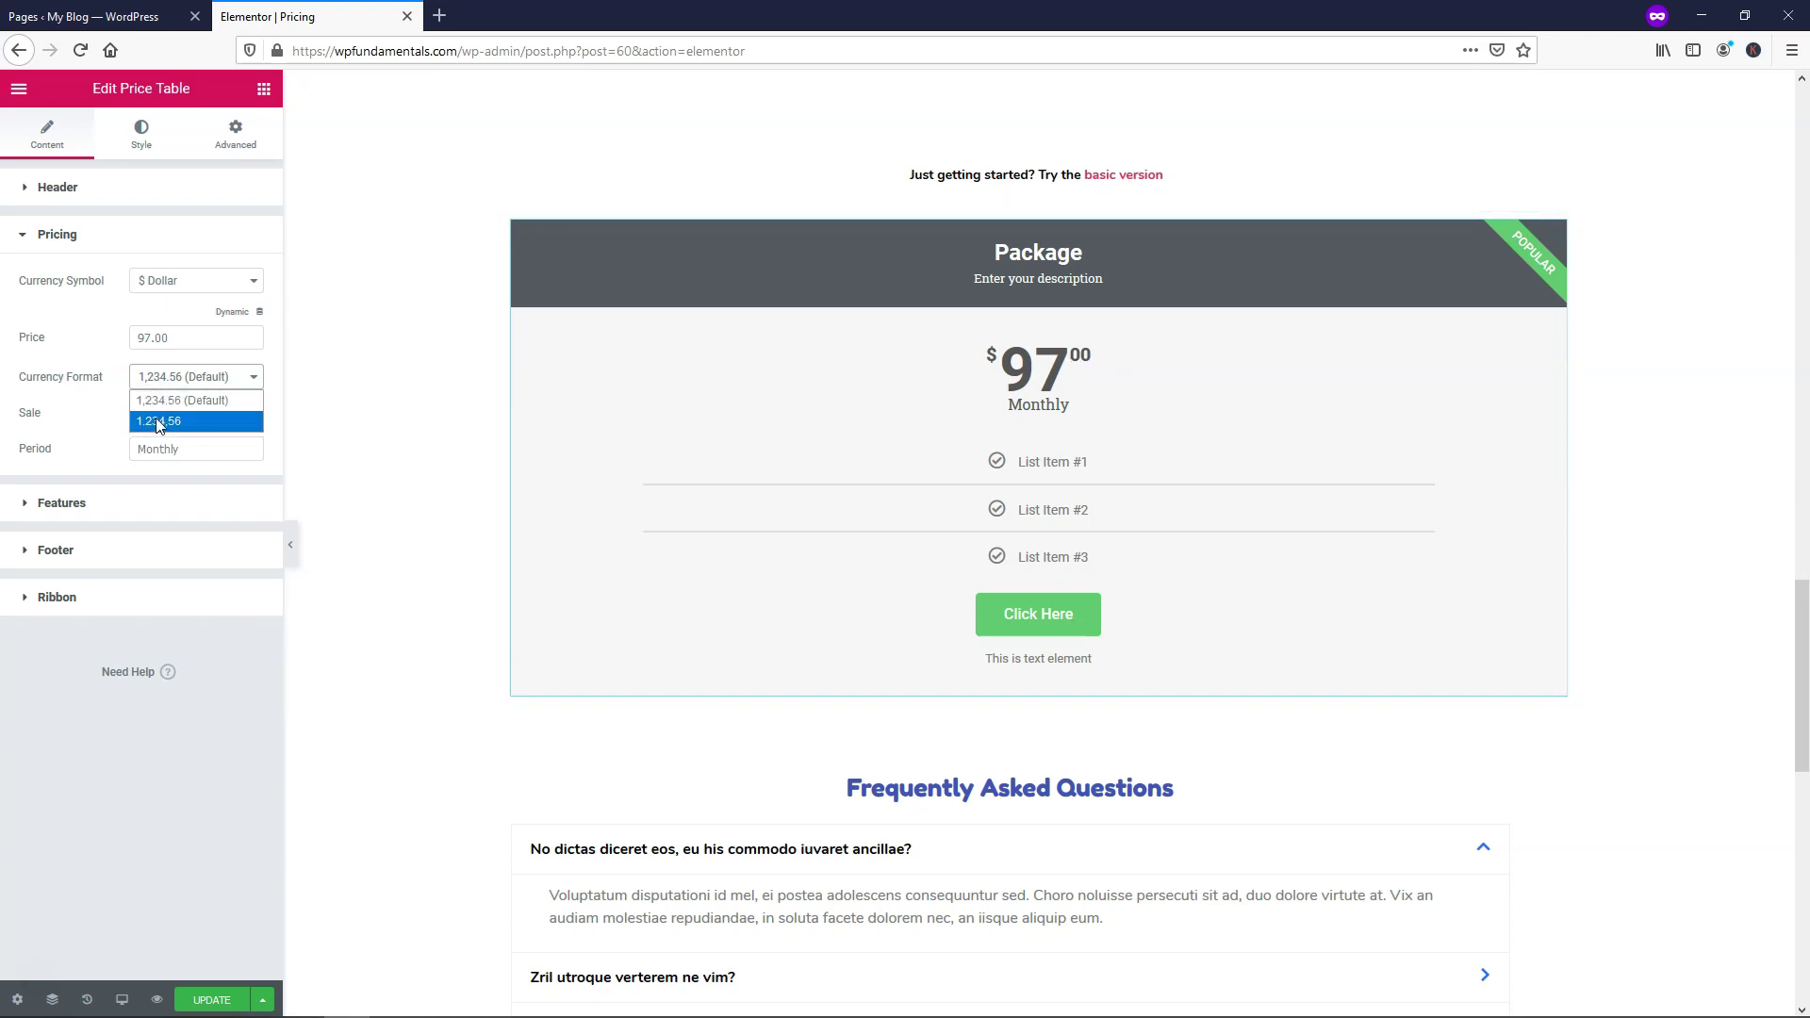
click(157, 420)
click(170, 378)
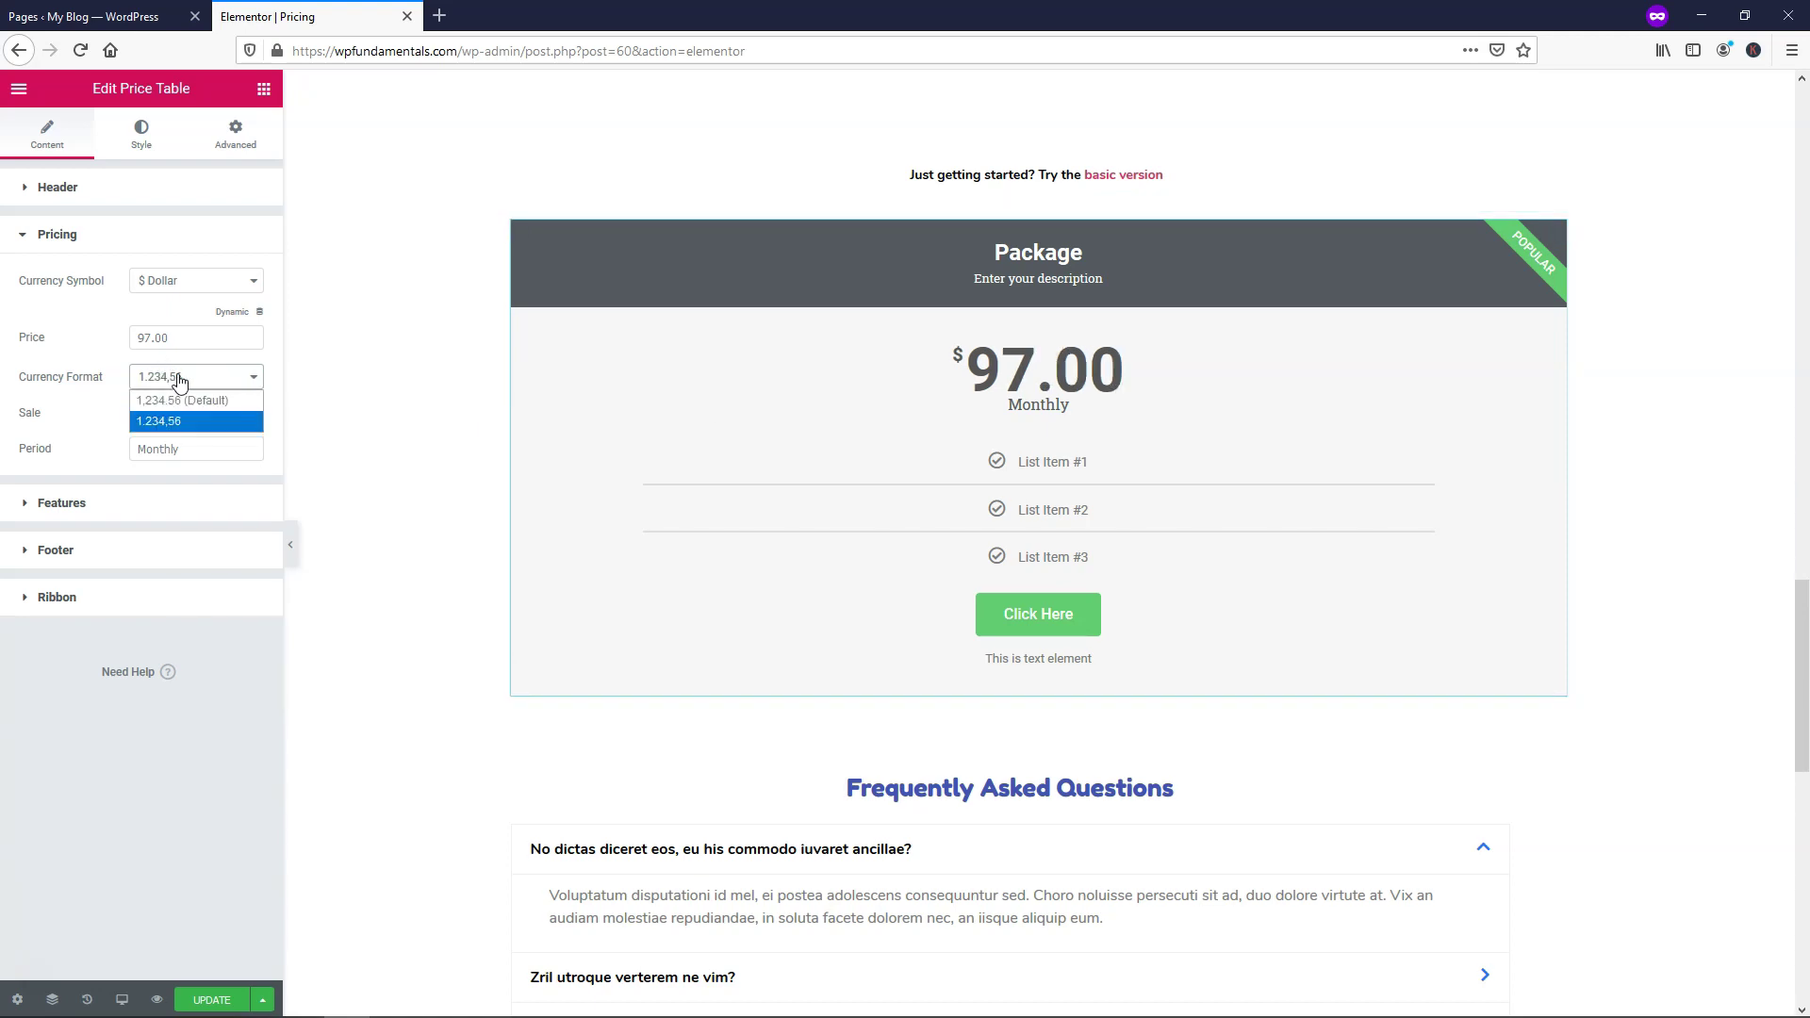
click(181, 400)
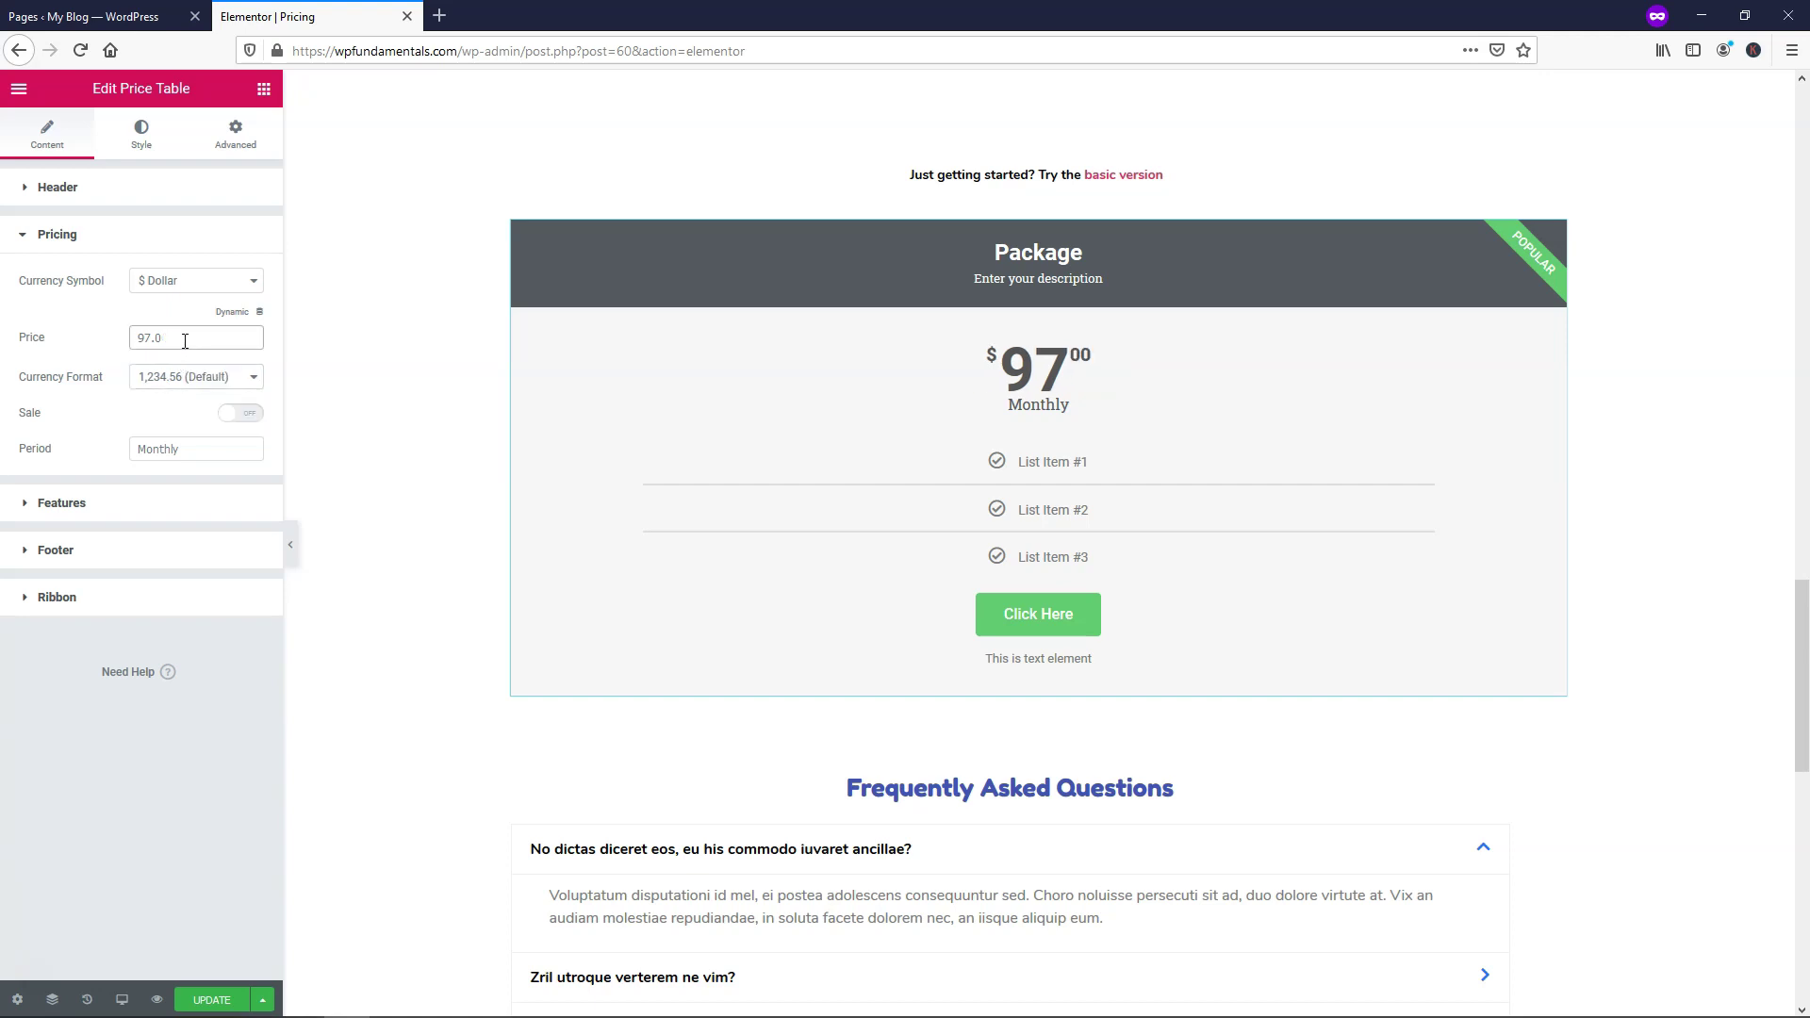
key(BackSpace)
key(BackSpace)
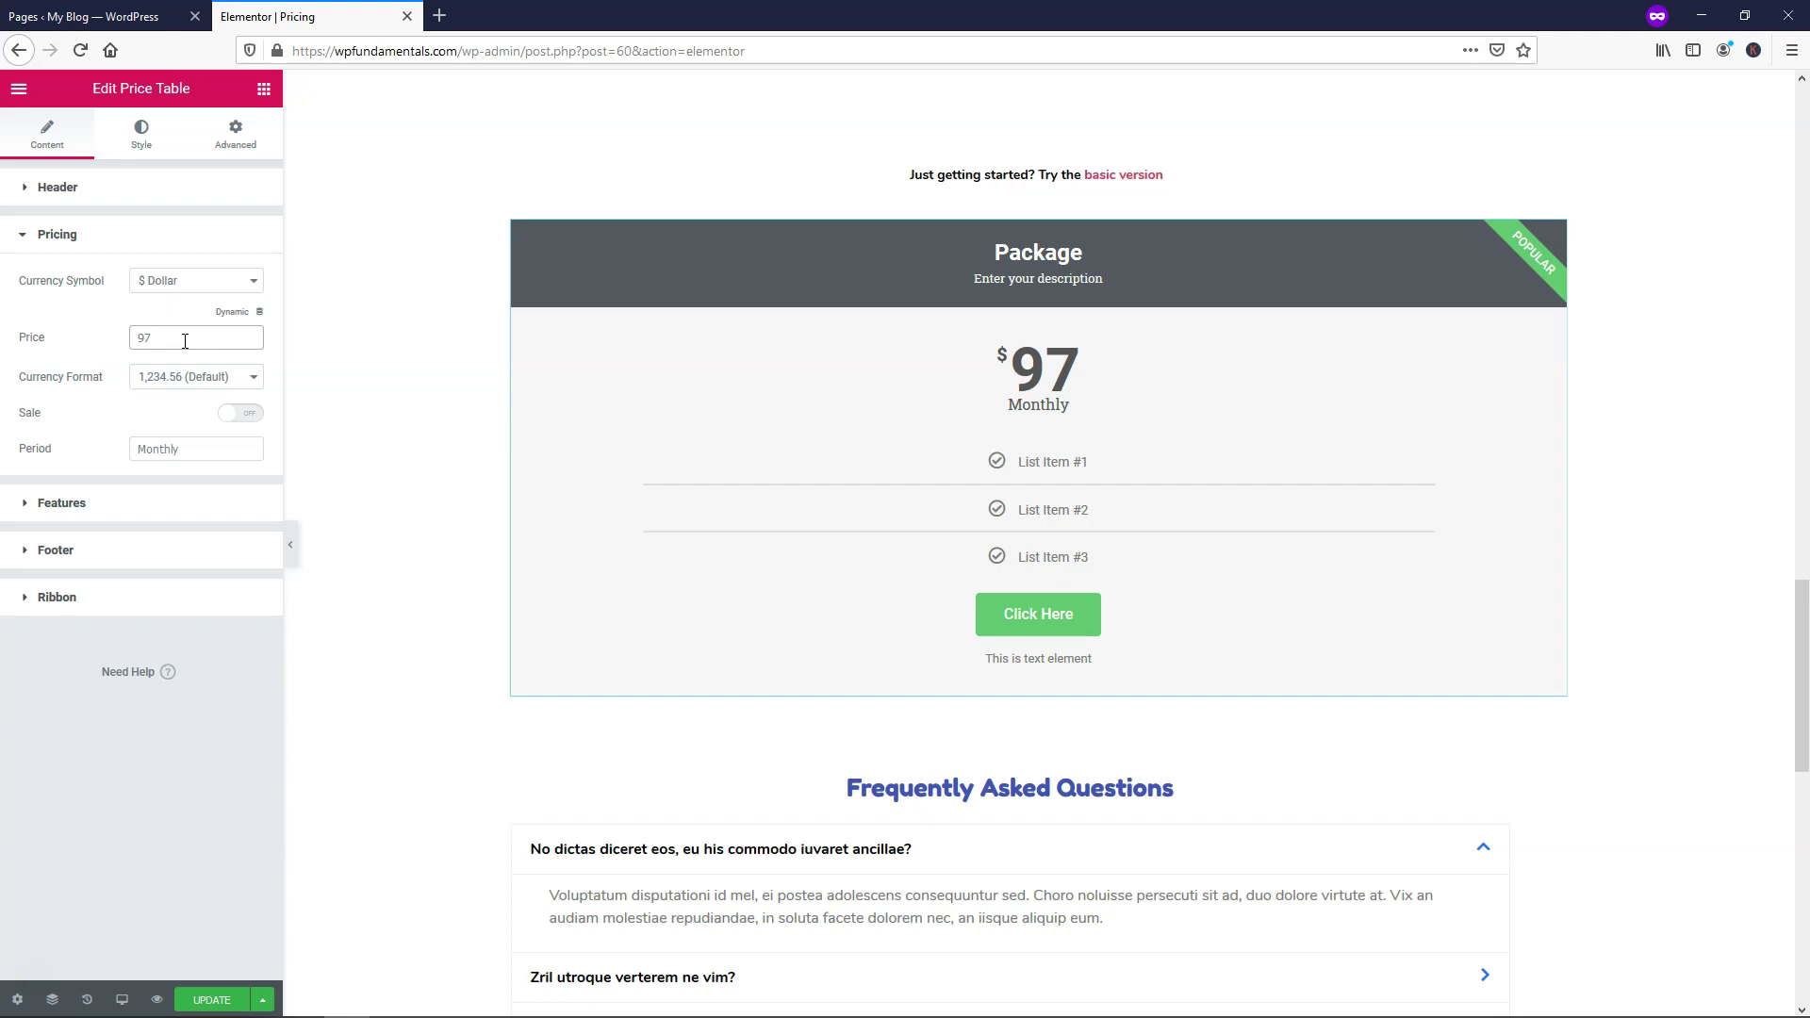
Step: Leave the sale price off and change the period from Monthly to Lifetime
click(247, 414)
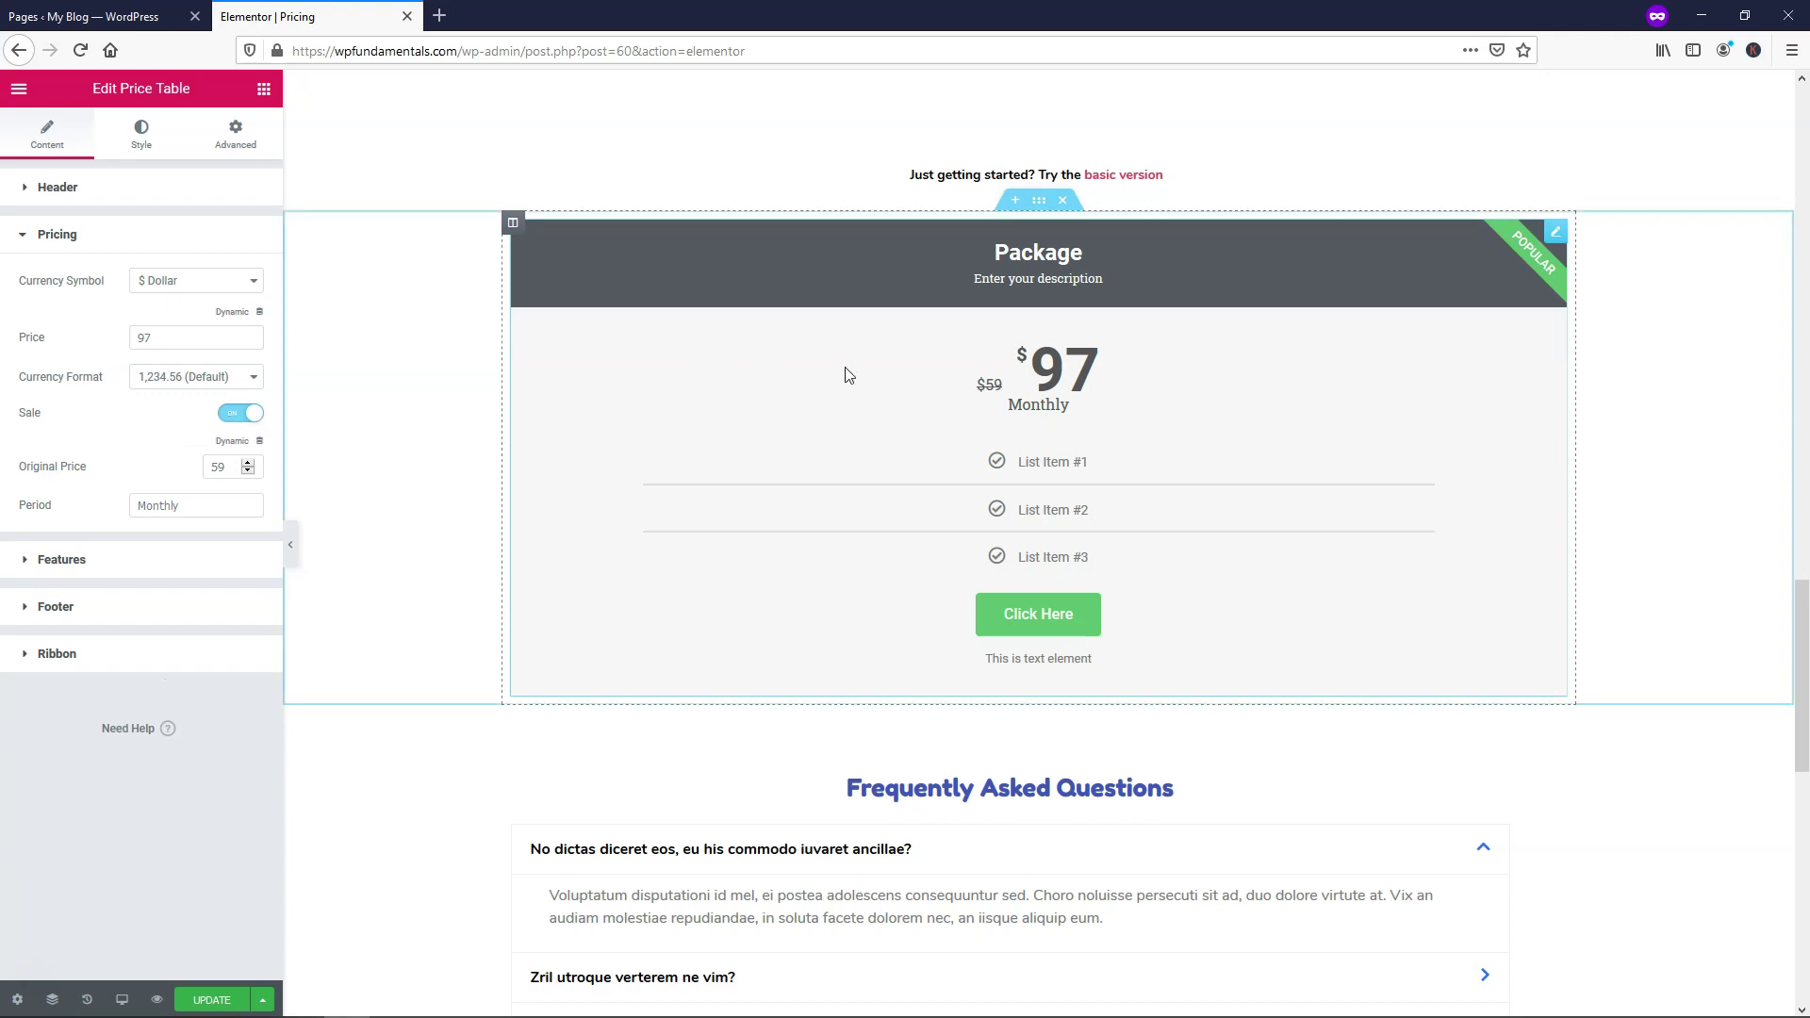
click(215, 467)
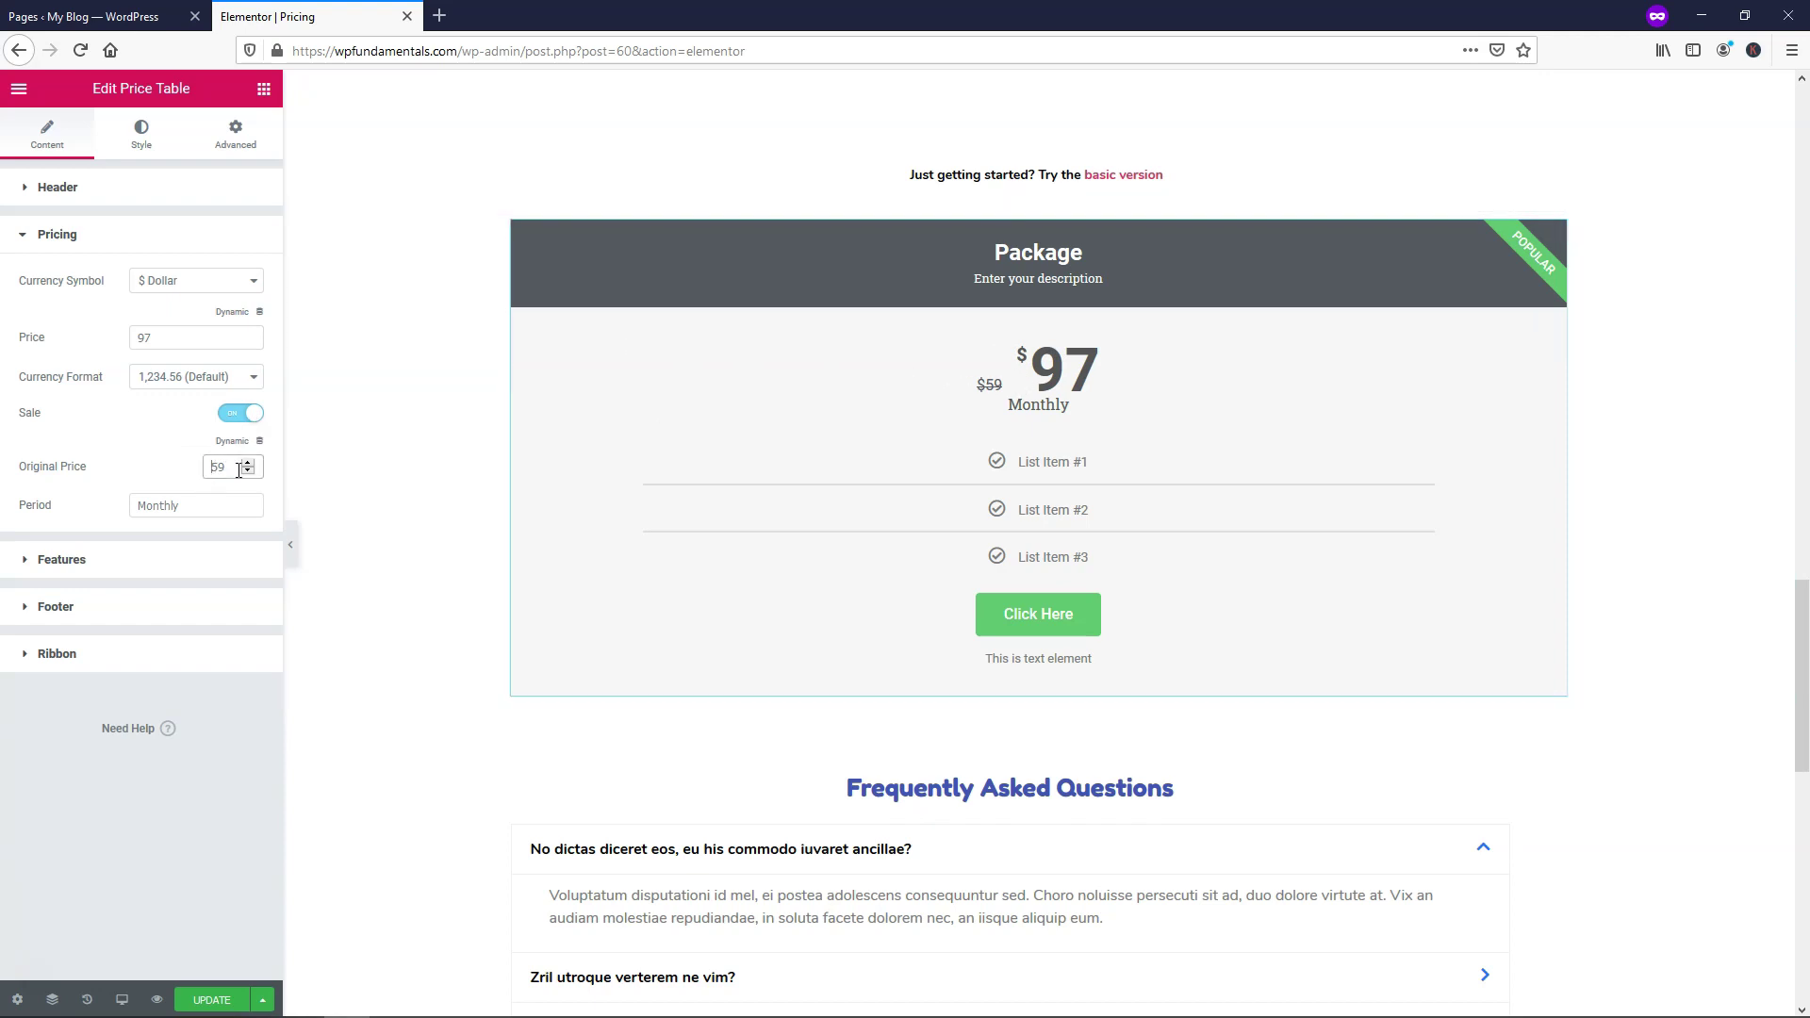
text(19)
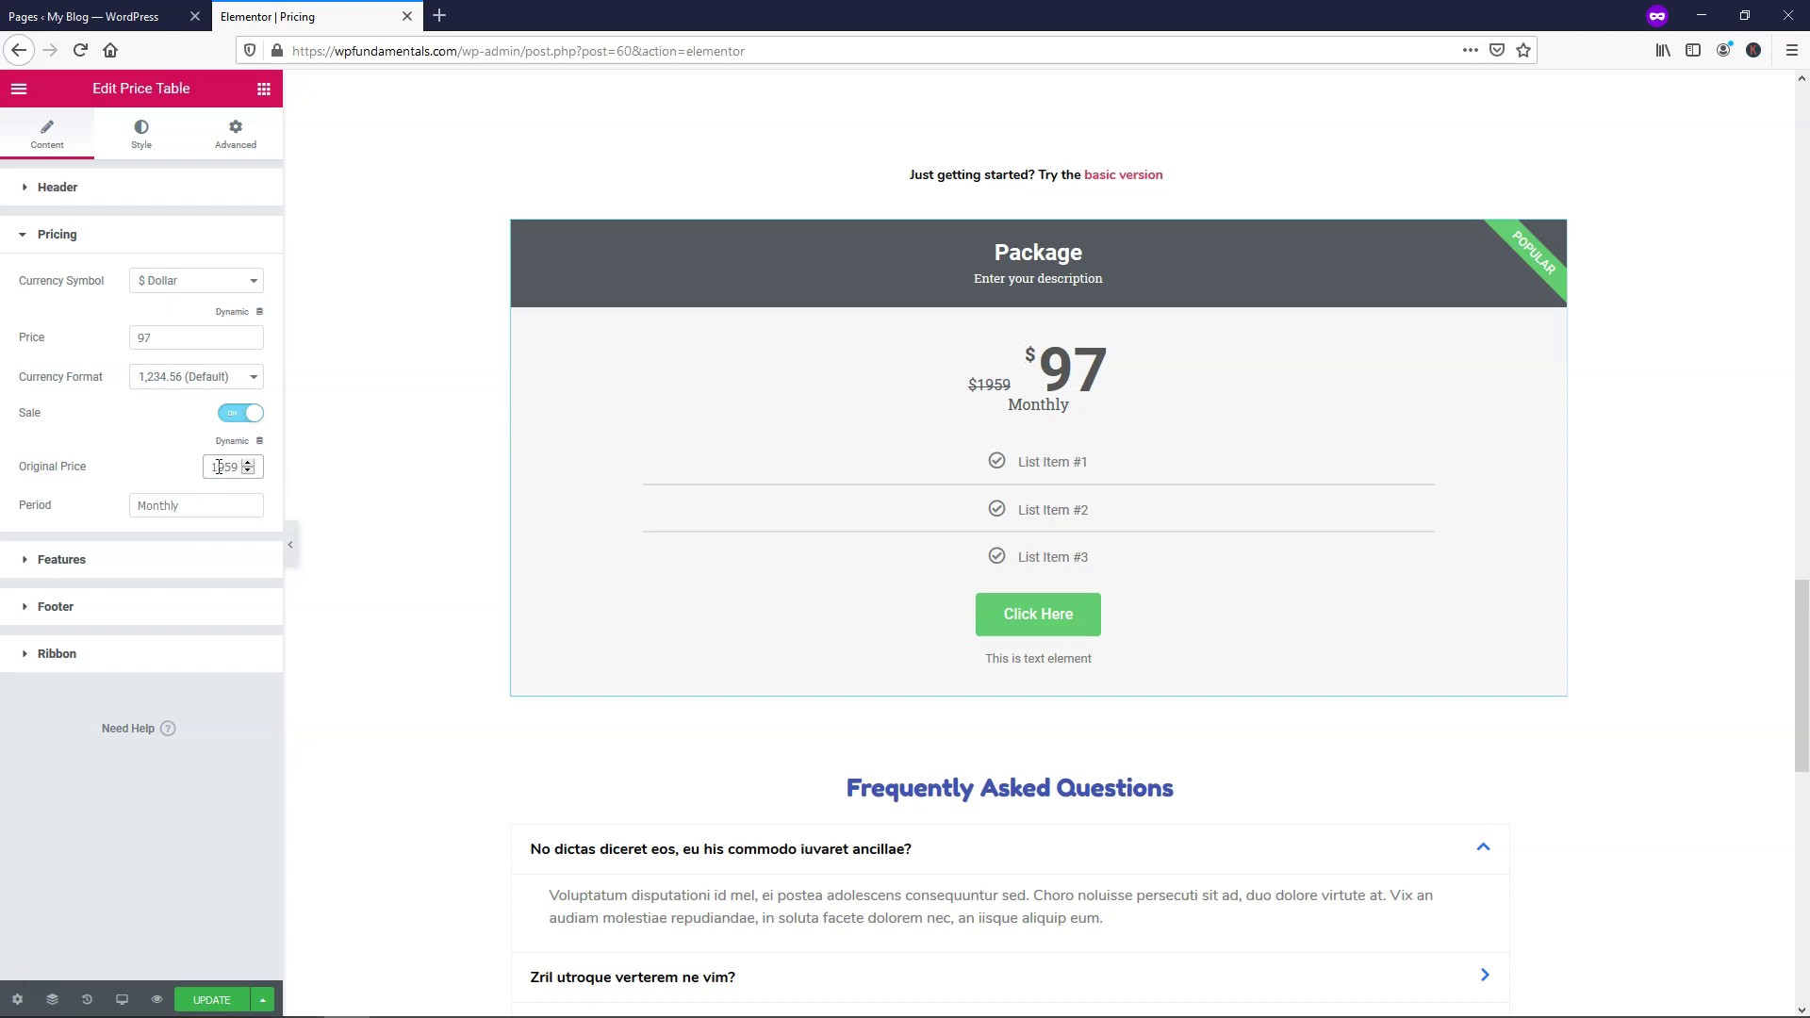
drag(224, 468, 231, 471)
key(BackSpace)
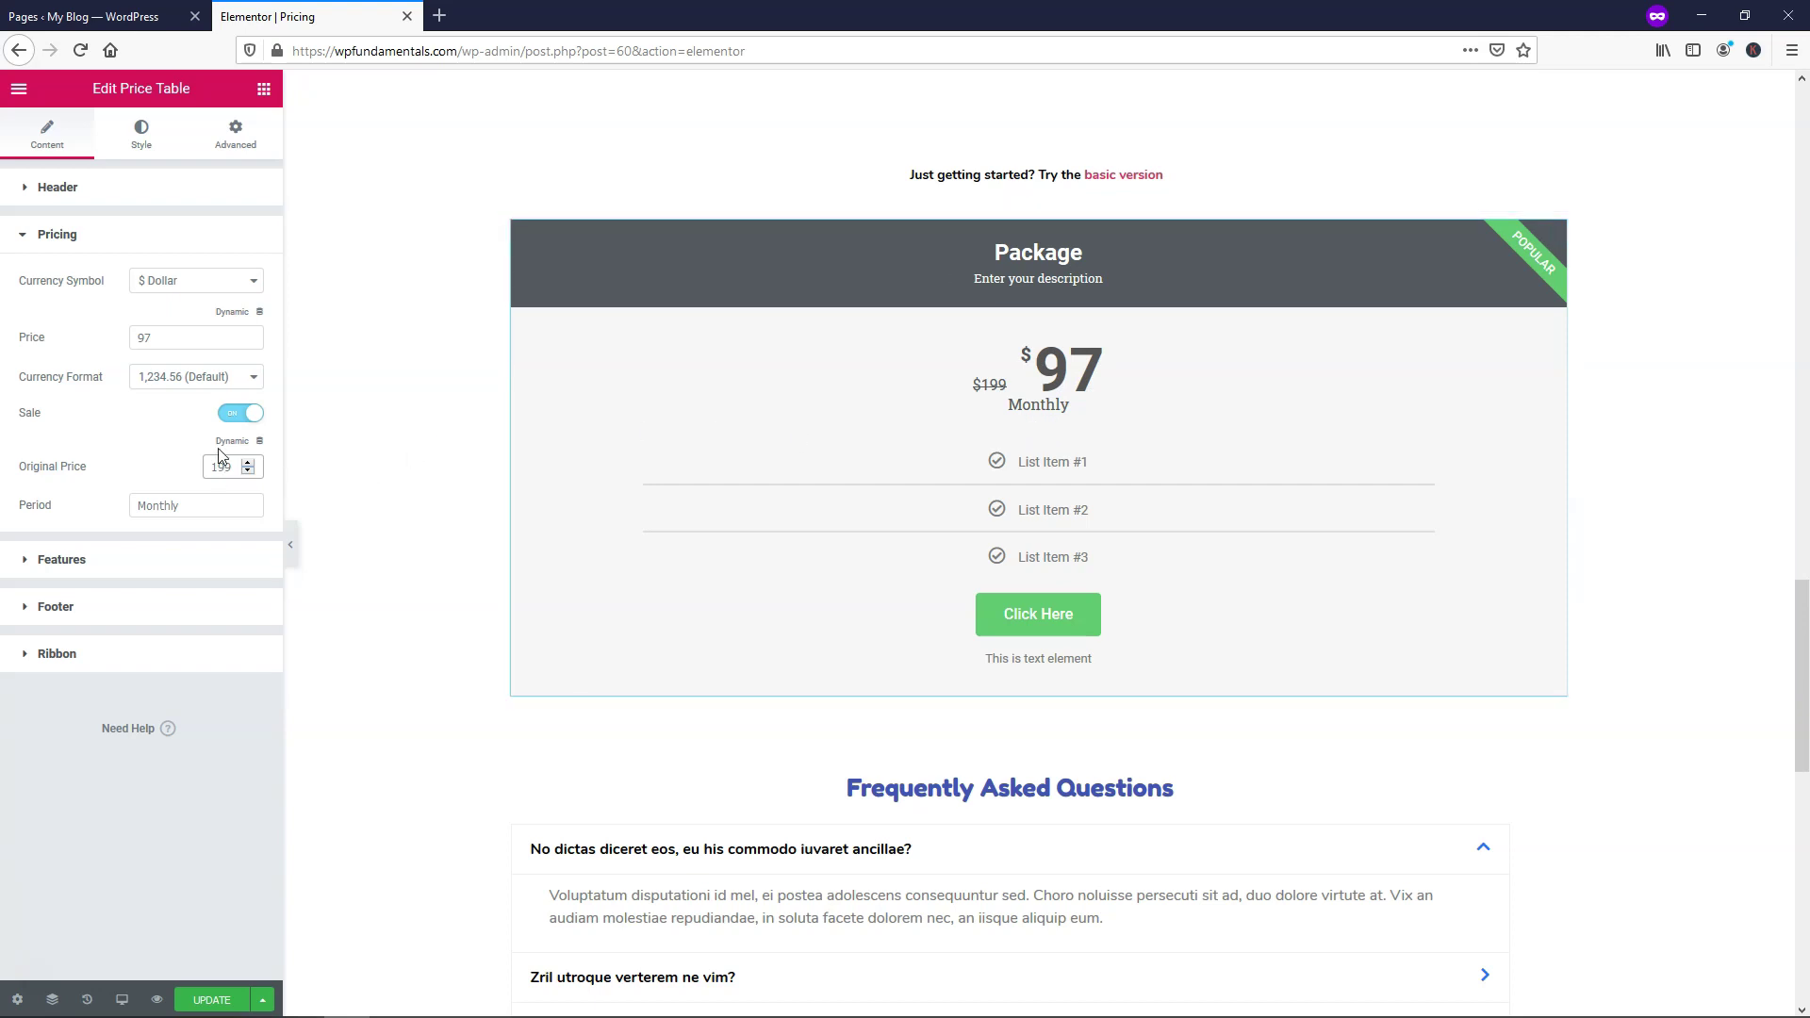
click(228, 420)
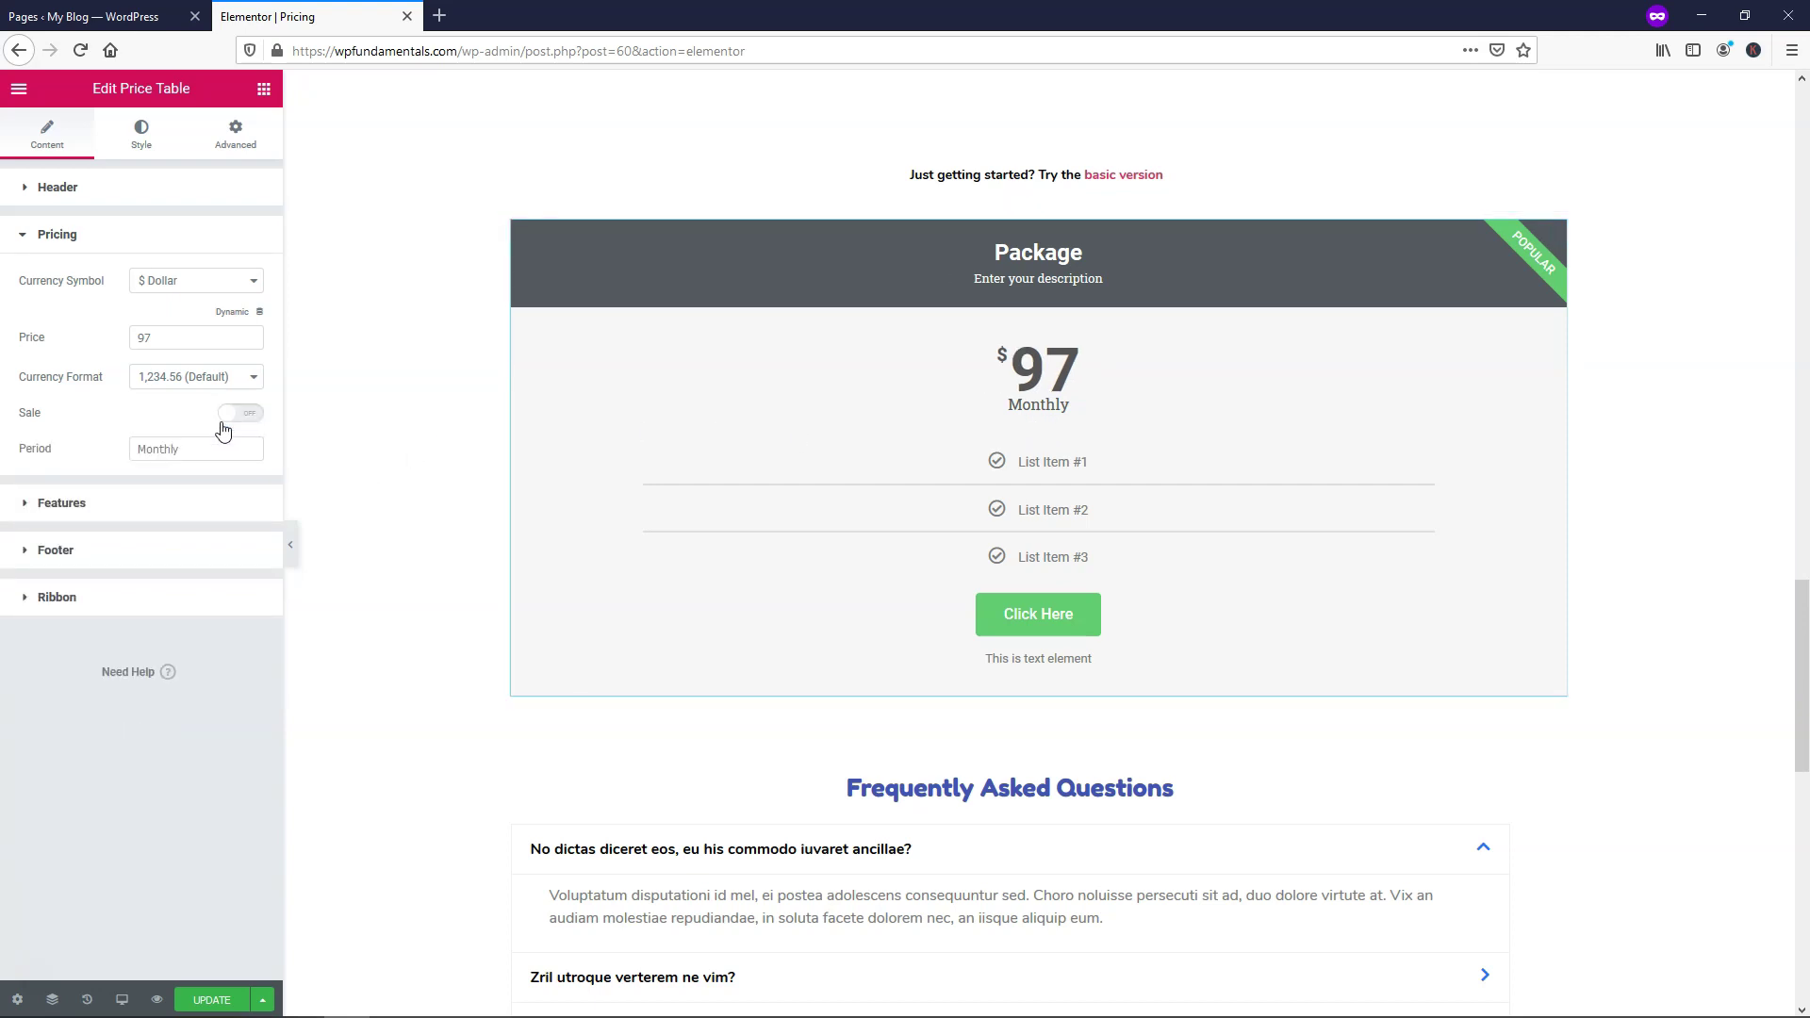
drag(225, 451, 120, 461)
text(Lifetime)
Step: Replace List Item #1's icon with the square Check icon from the Icon Library
click(118, 512)
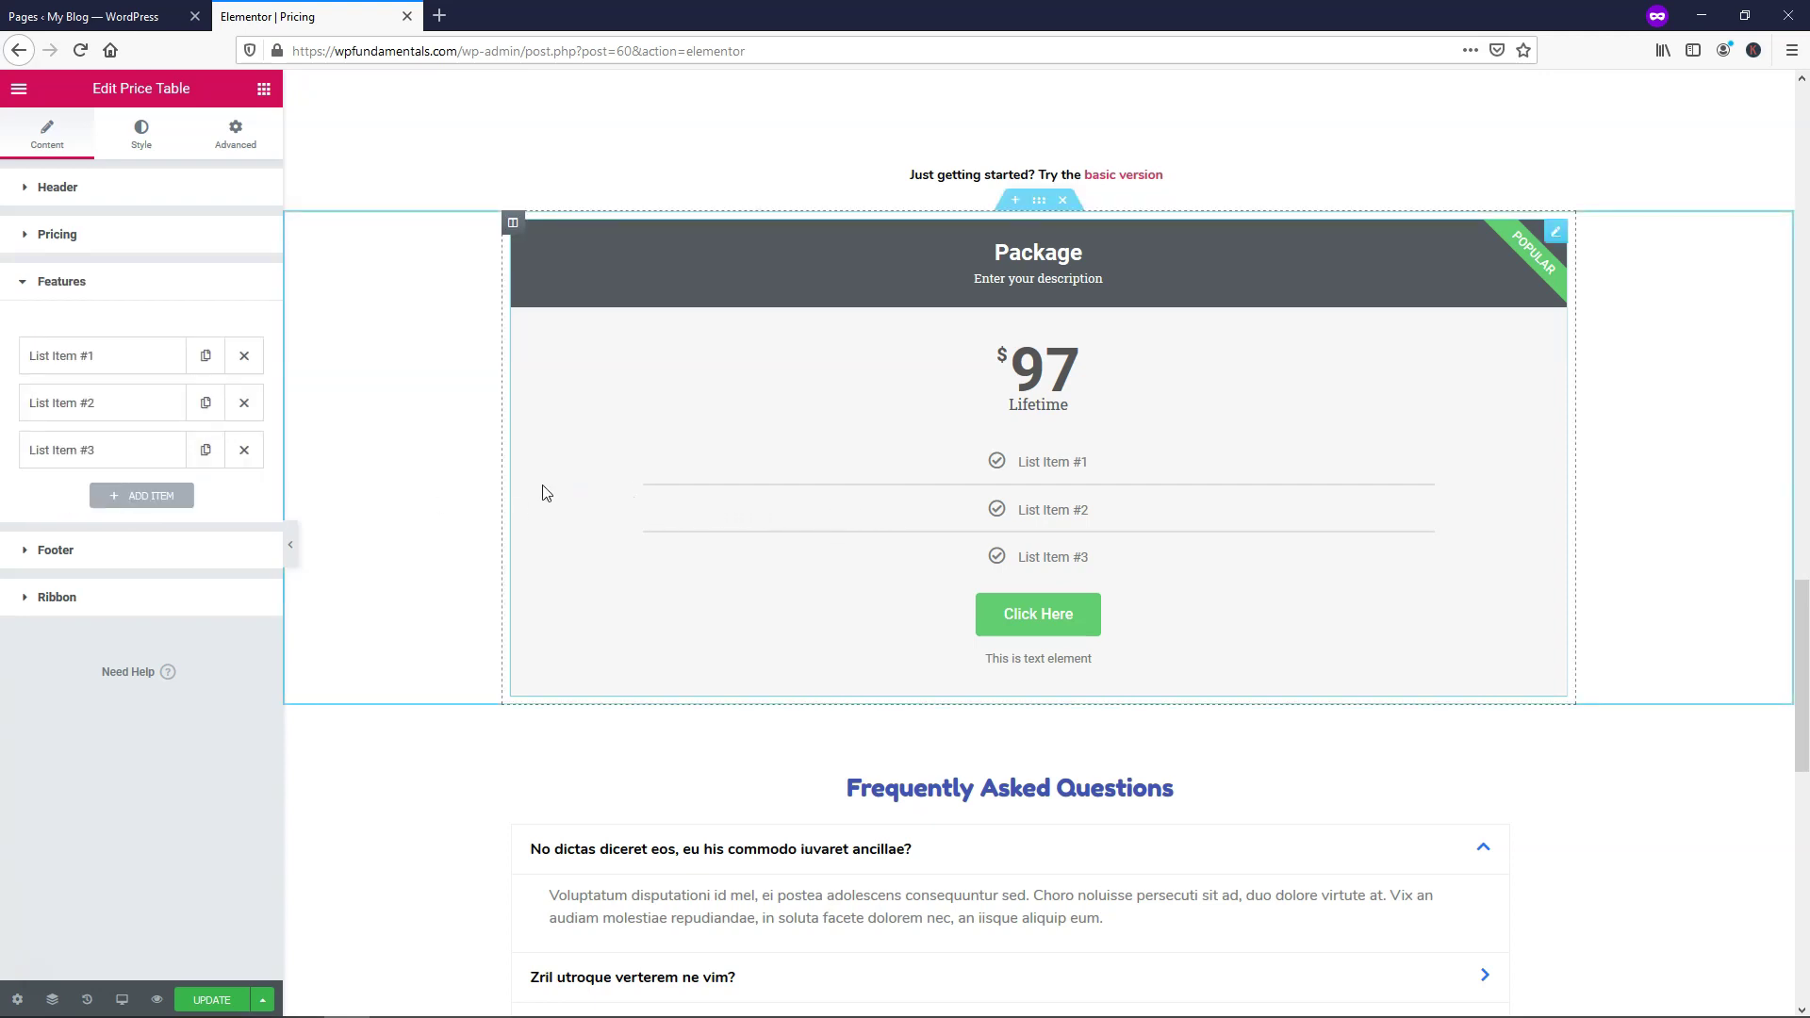
click(118, 361)
mouse_move(143, 495)
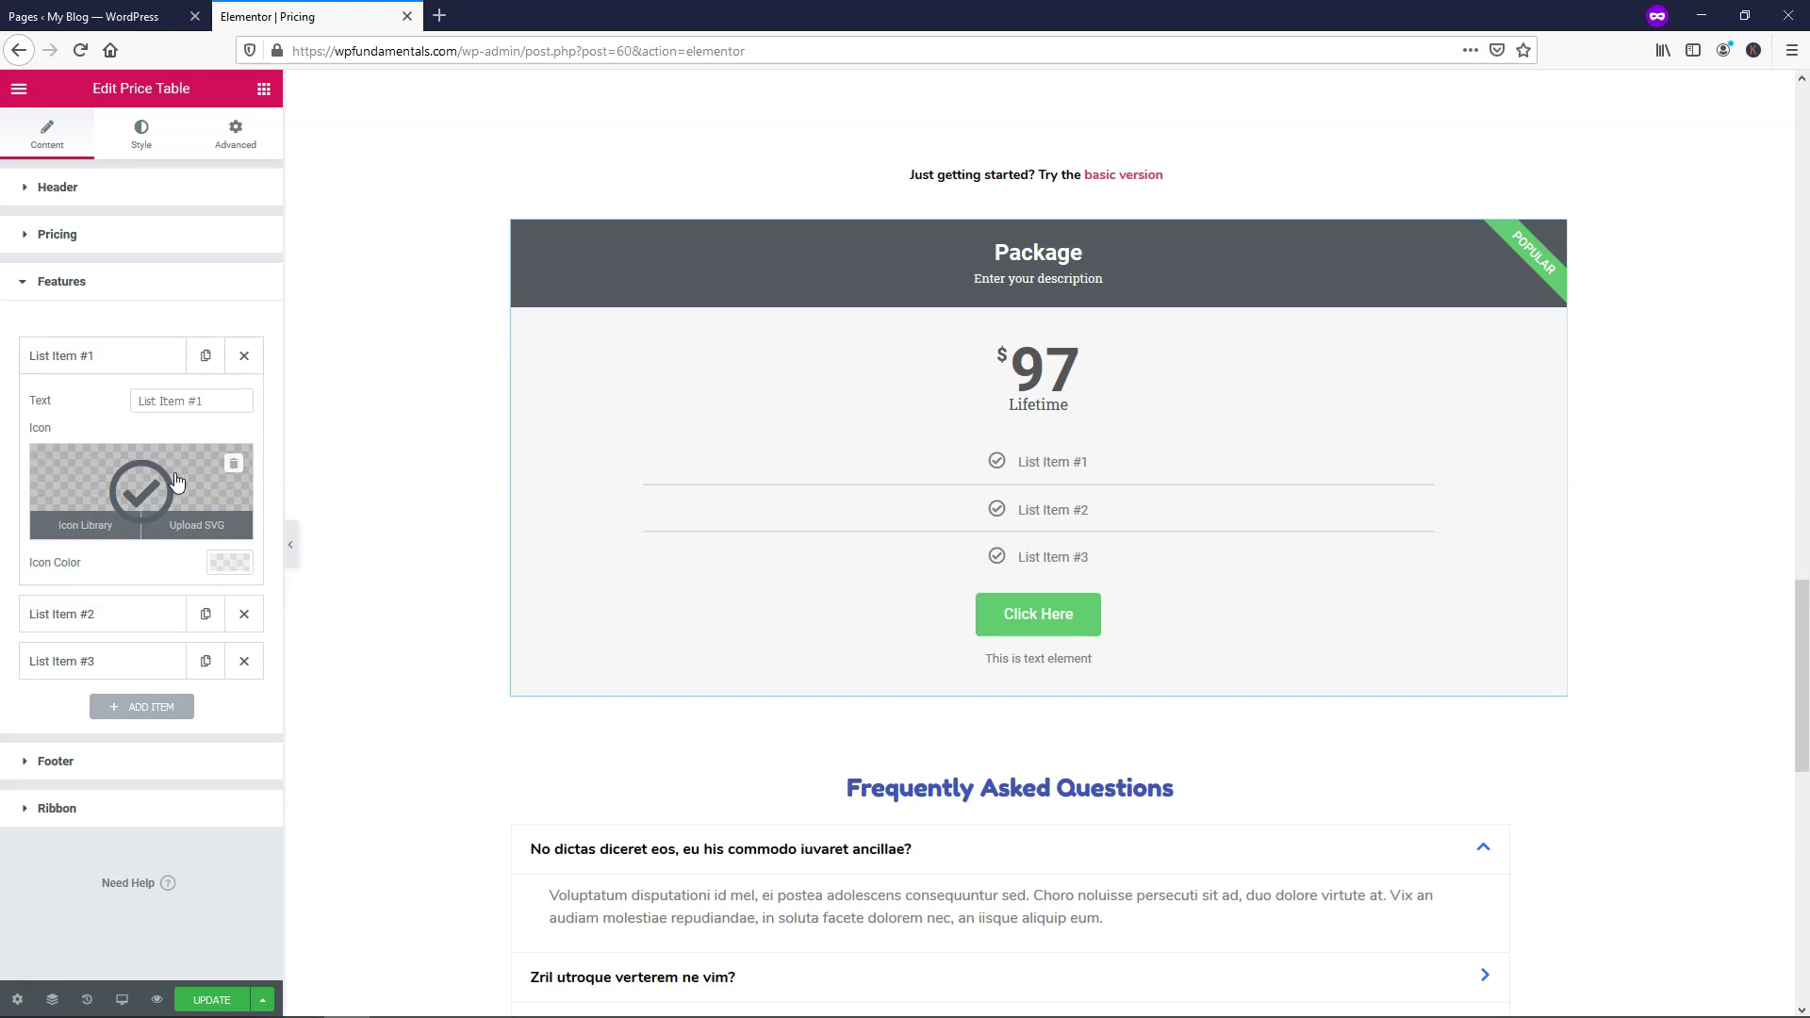
click(177, 481)
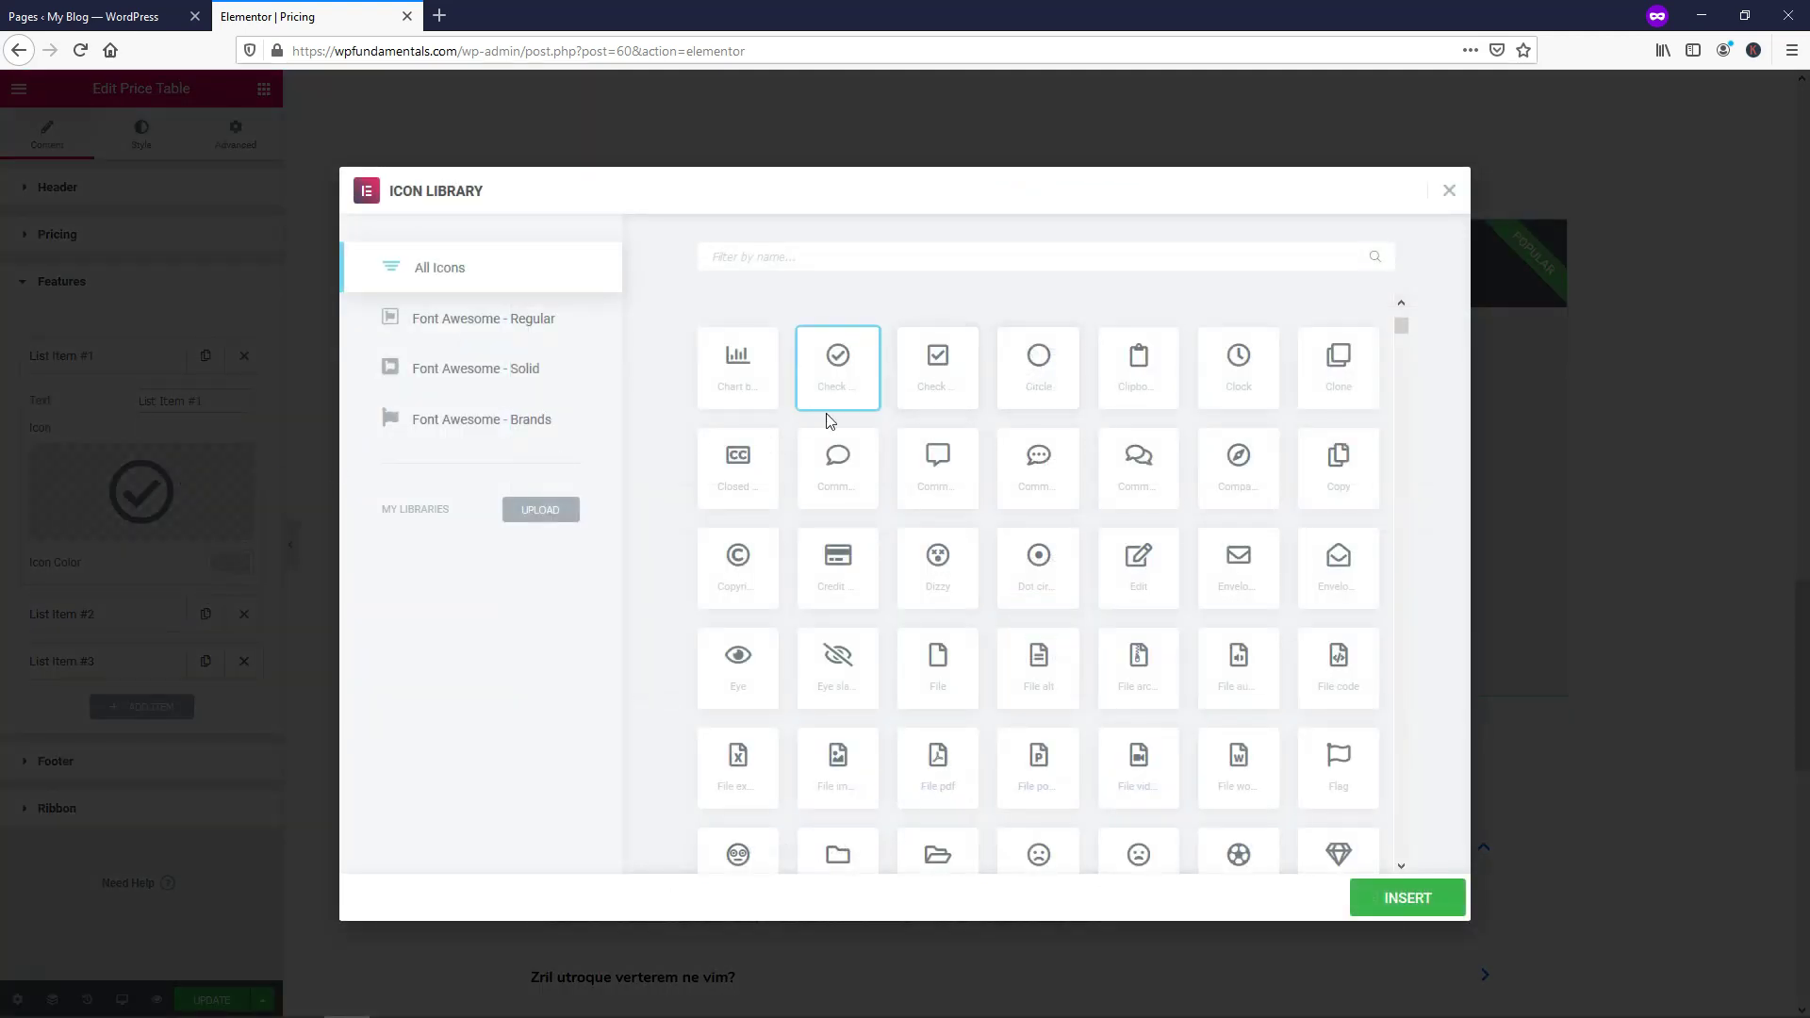
click(943, 361)
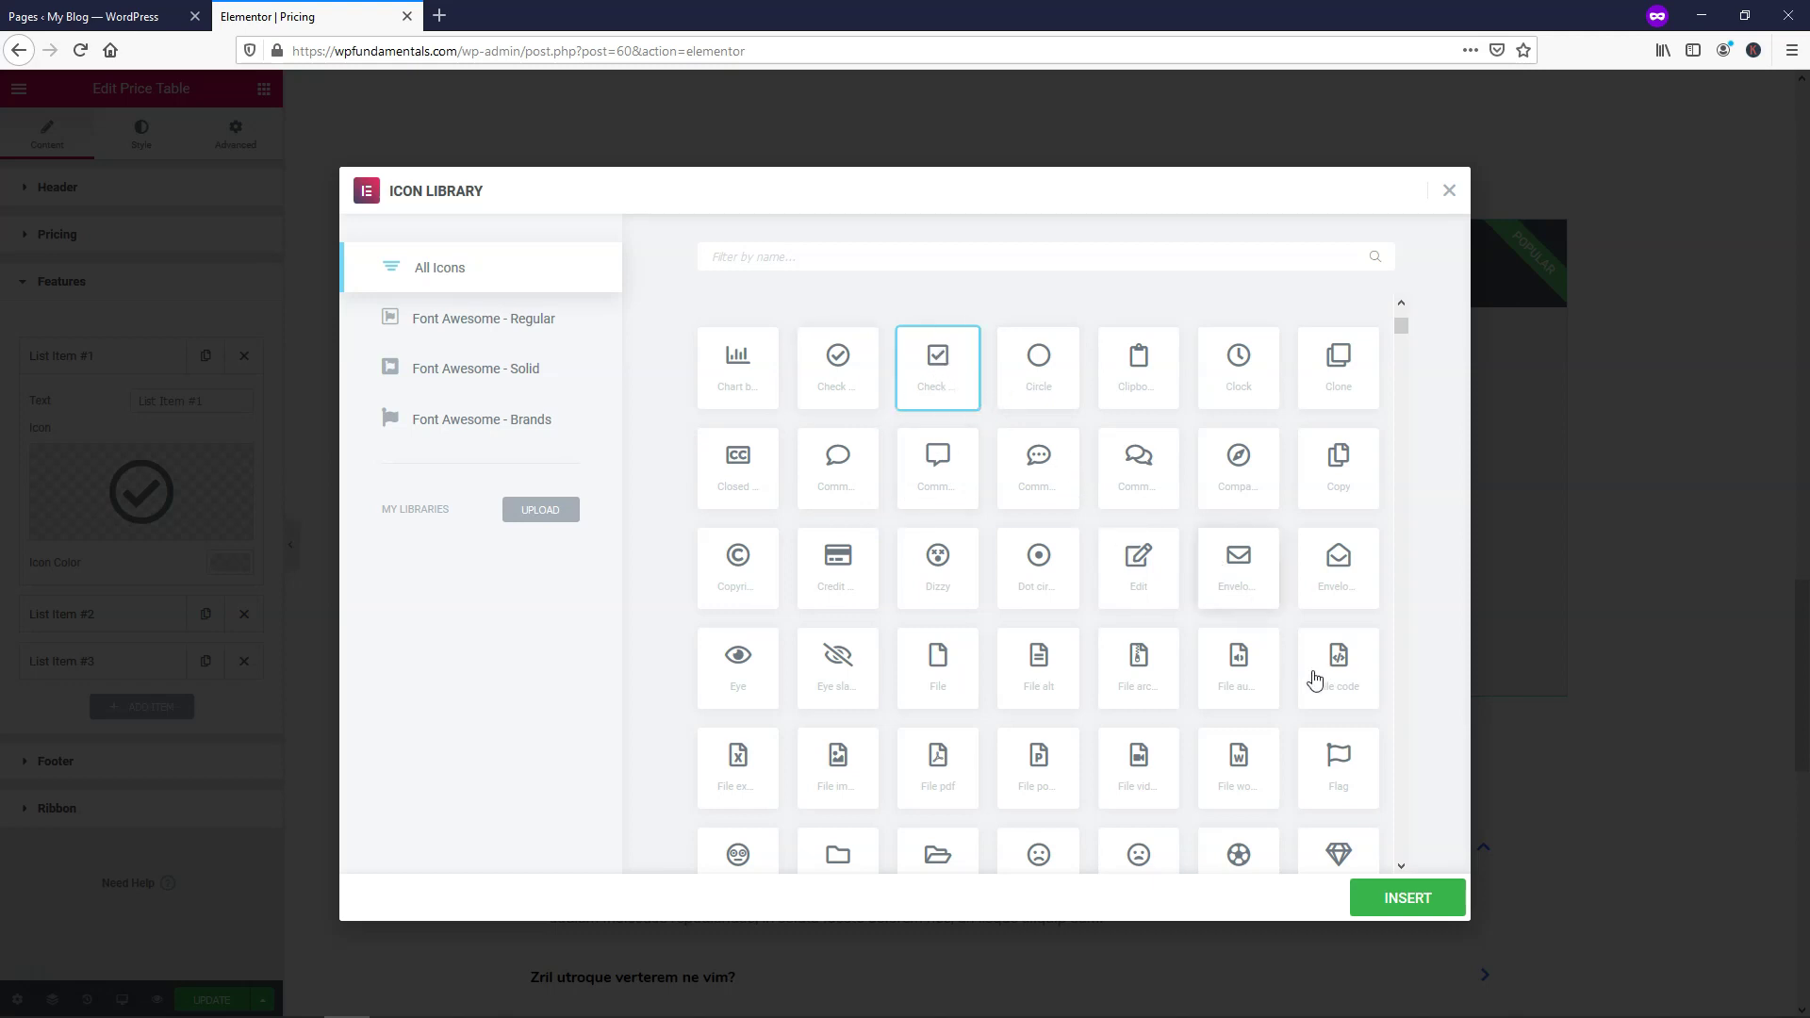
scroll(1134, 641, down, 5)
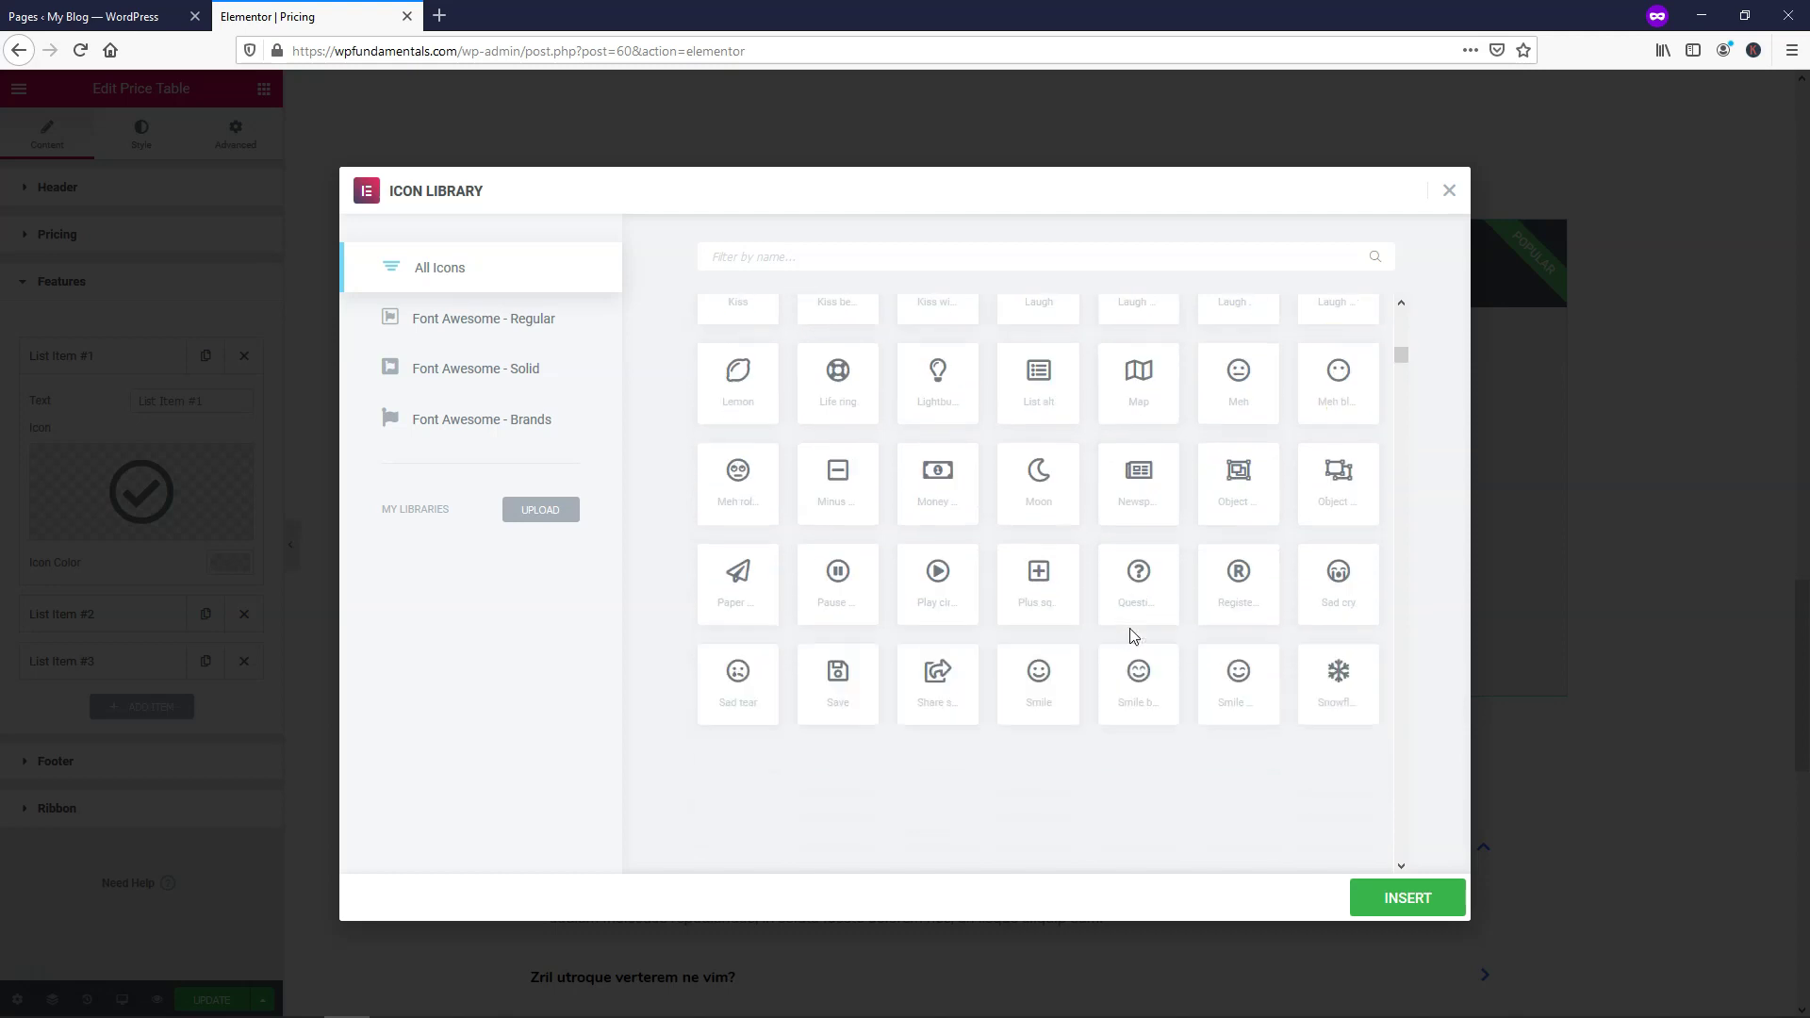
scroll(1134, 638, down, 3)
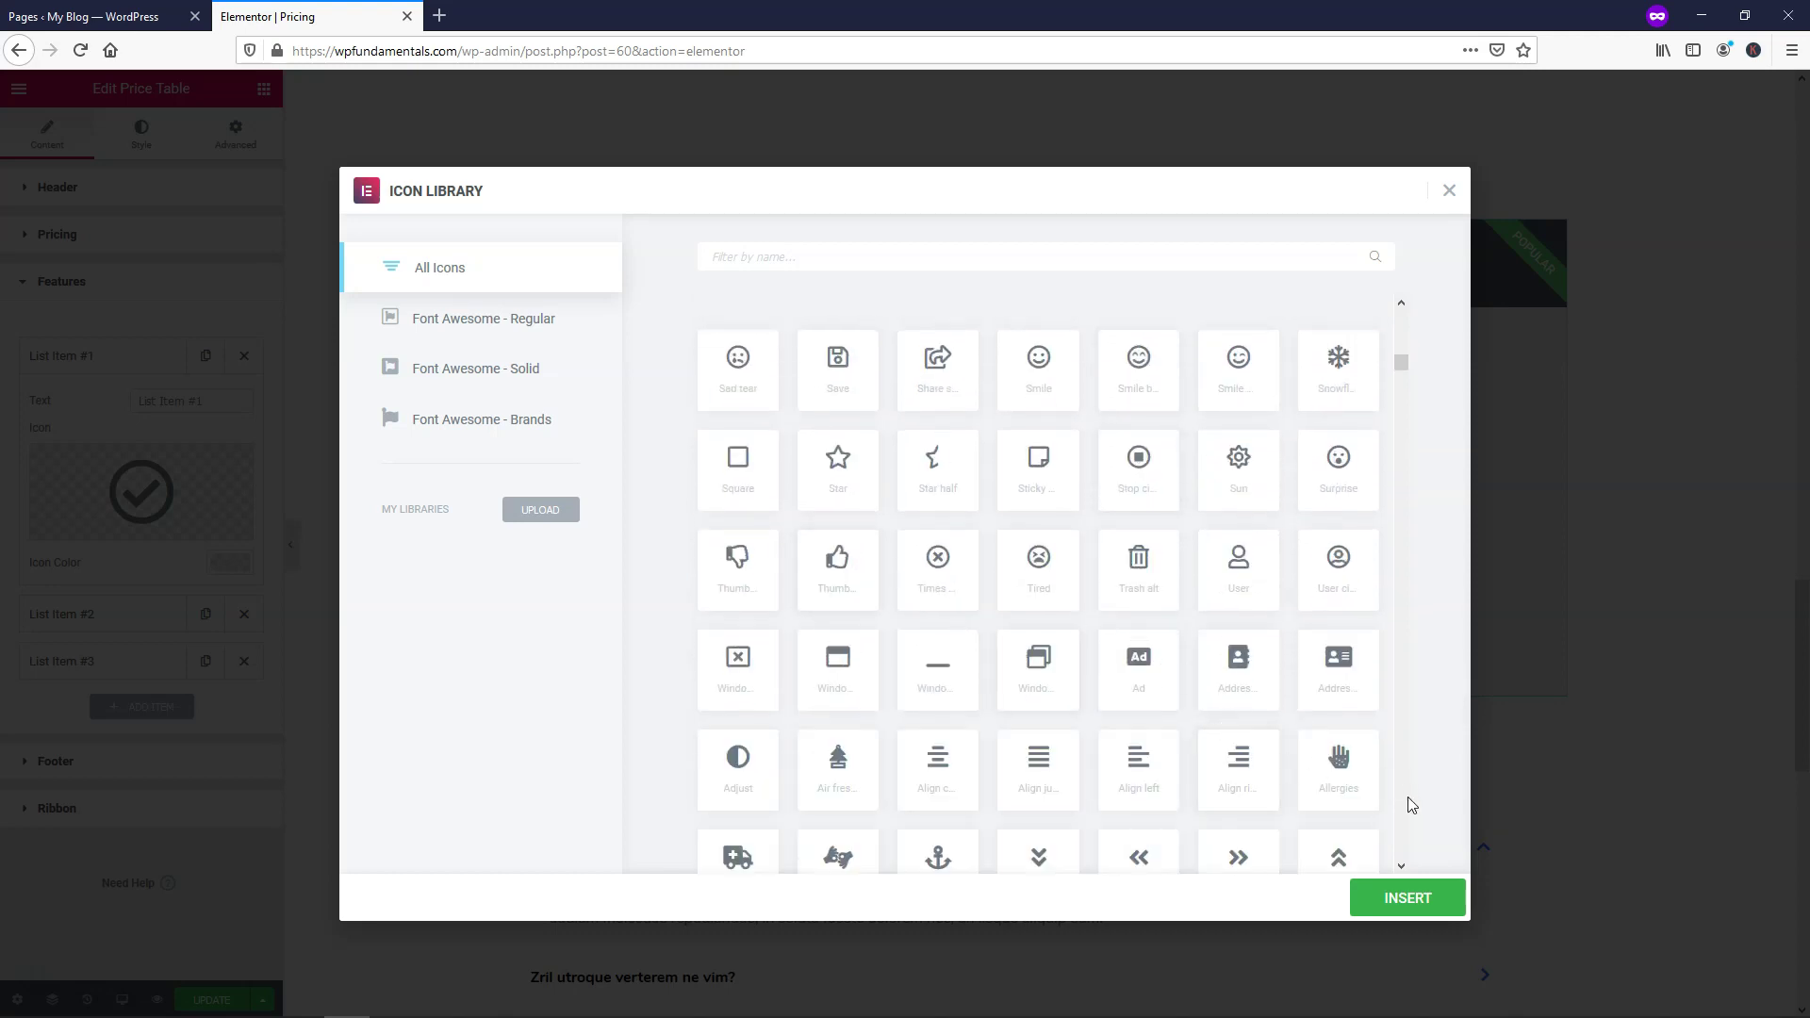
scroll(1137, 694, down, 3)
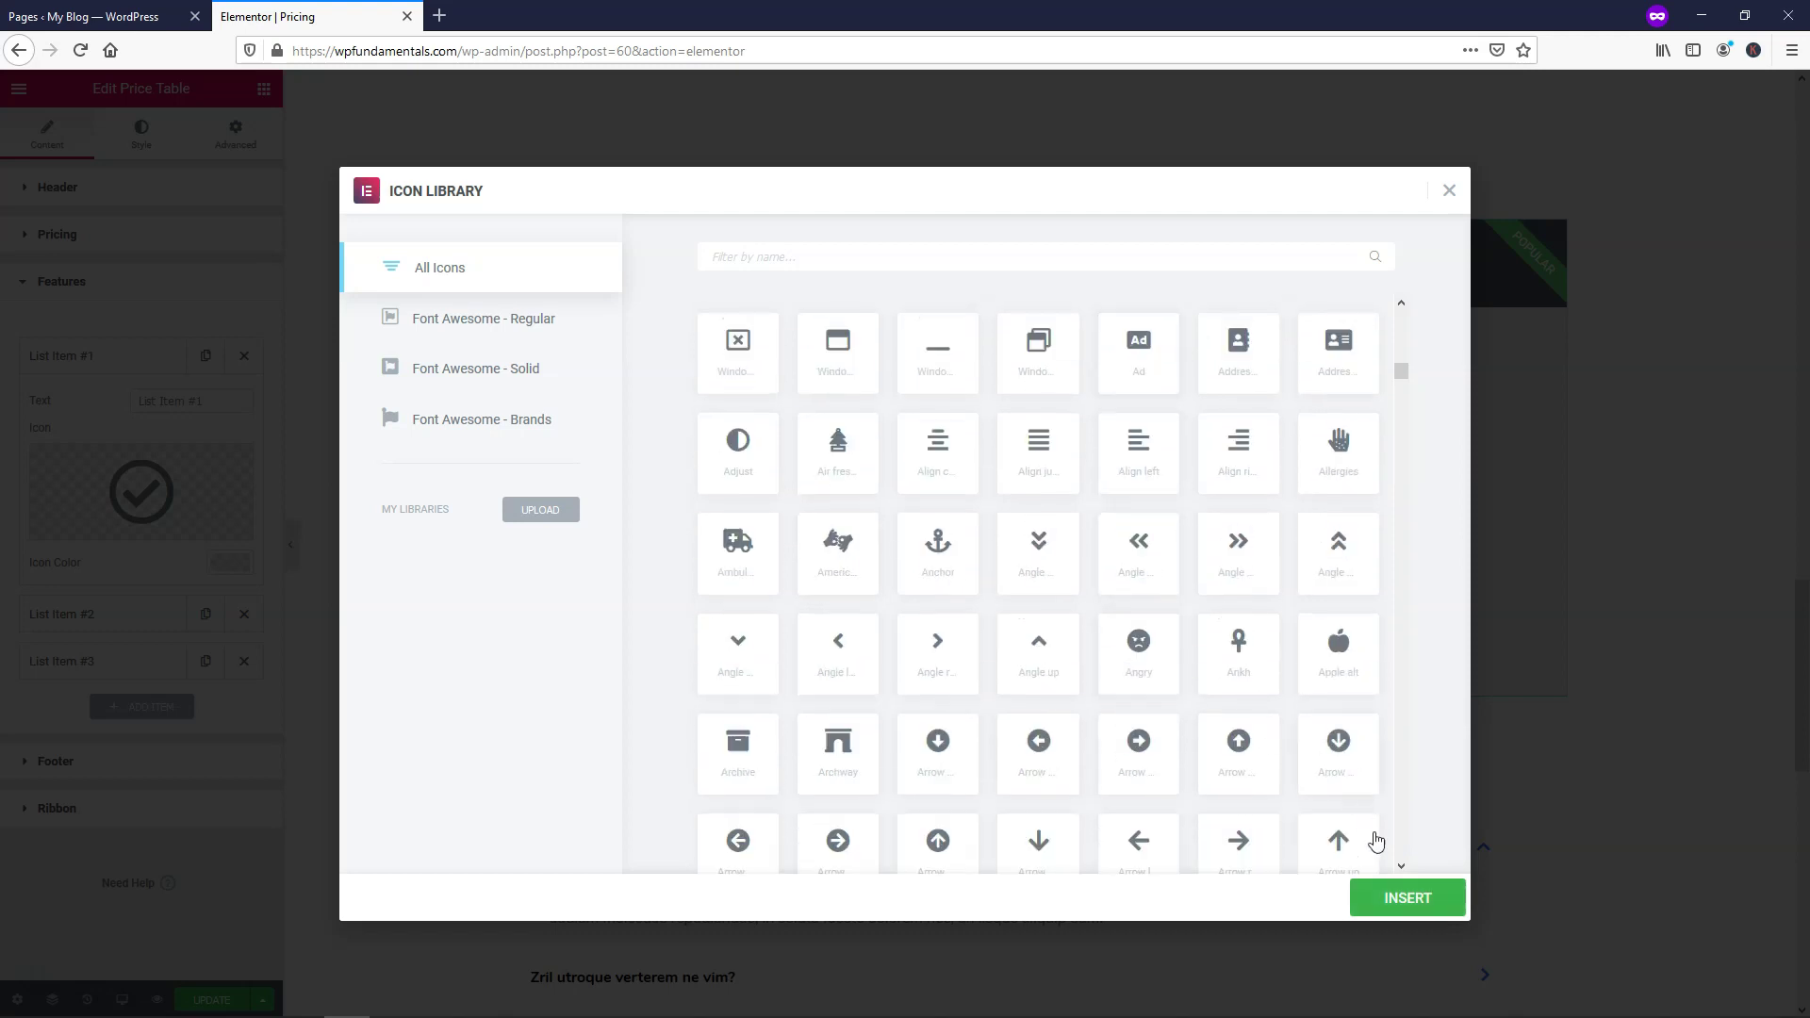
click(1419, 900)
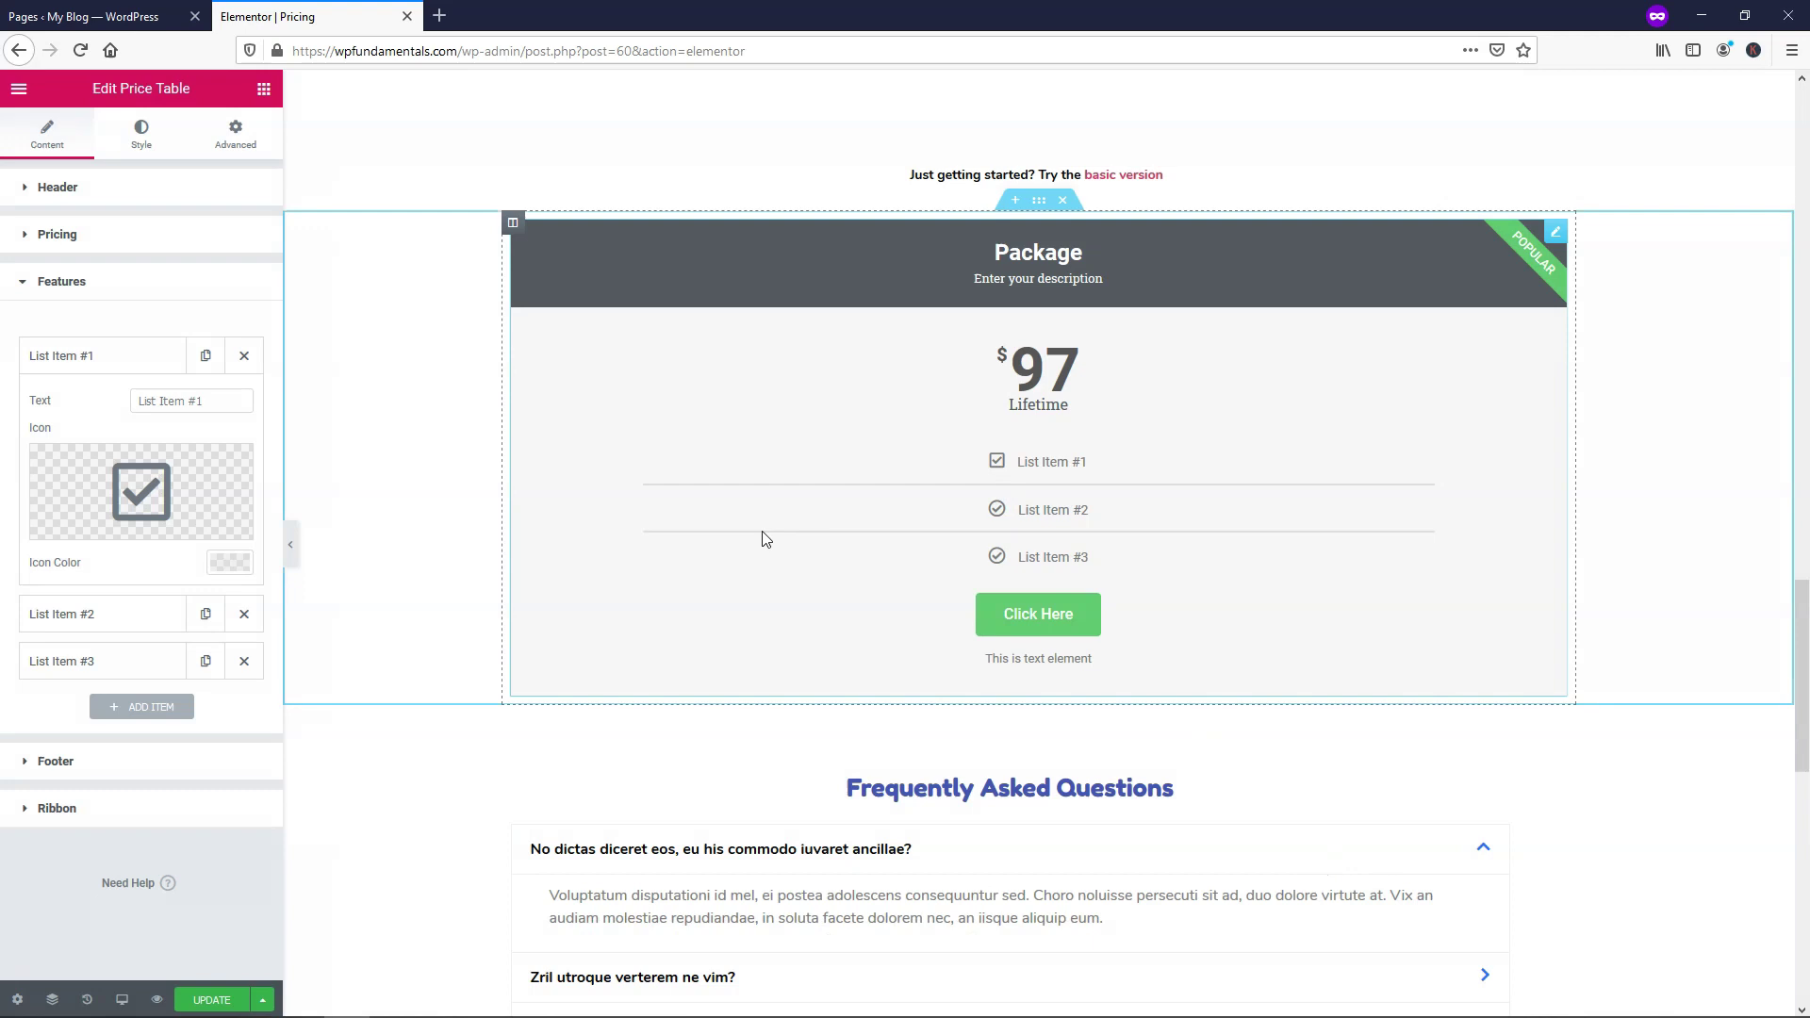
Step: Duplicate List Item #1 twice and delete the old items #2 and #3
mouse_move(226, 461)
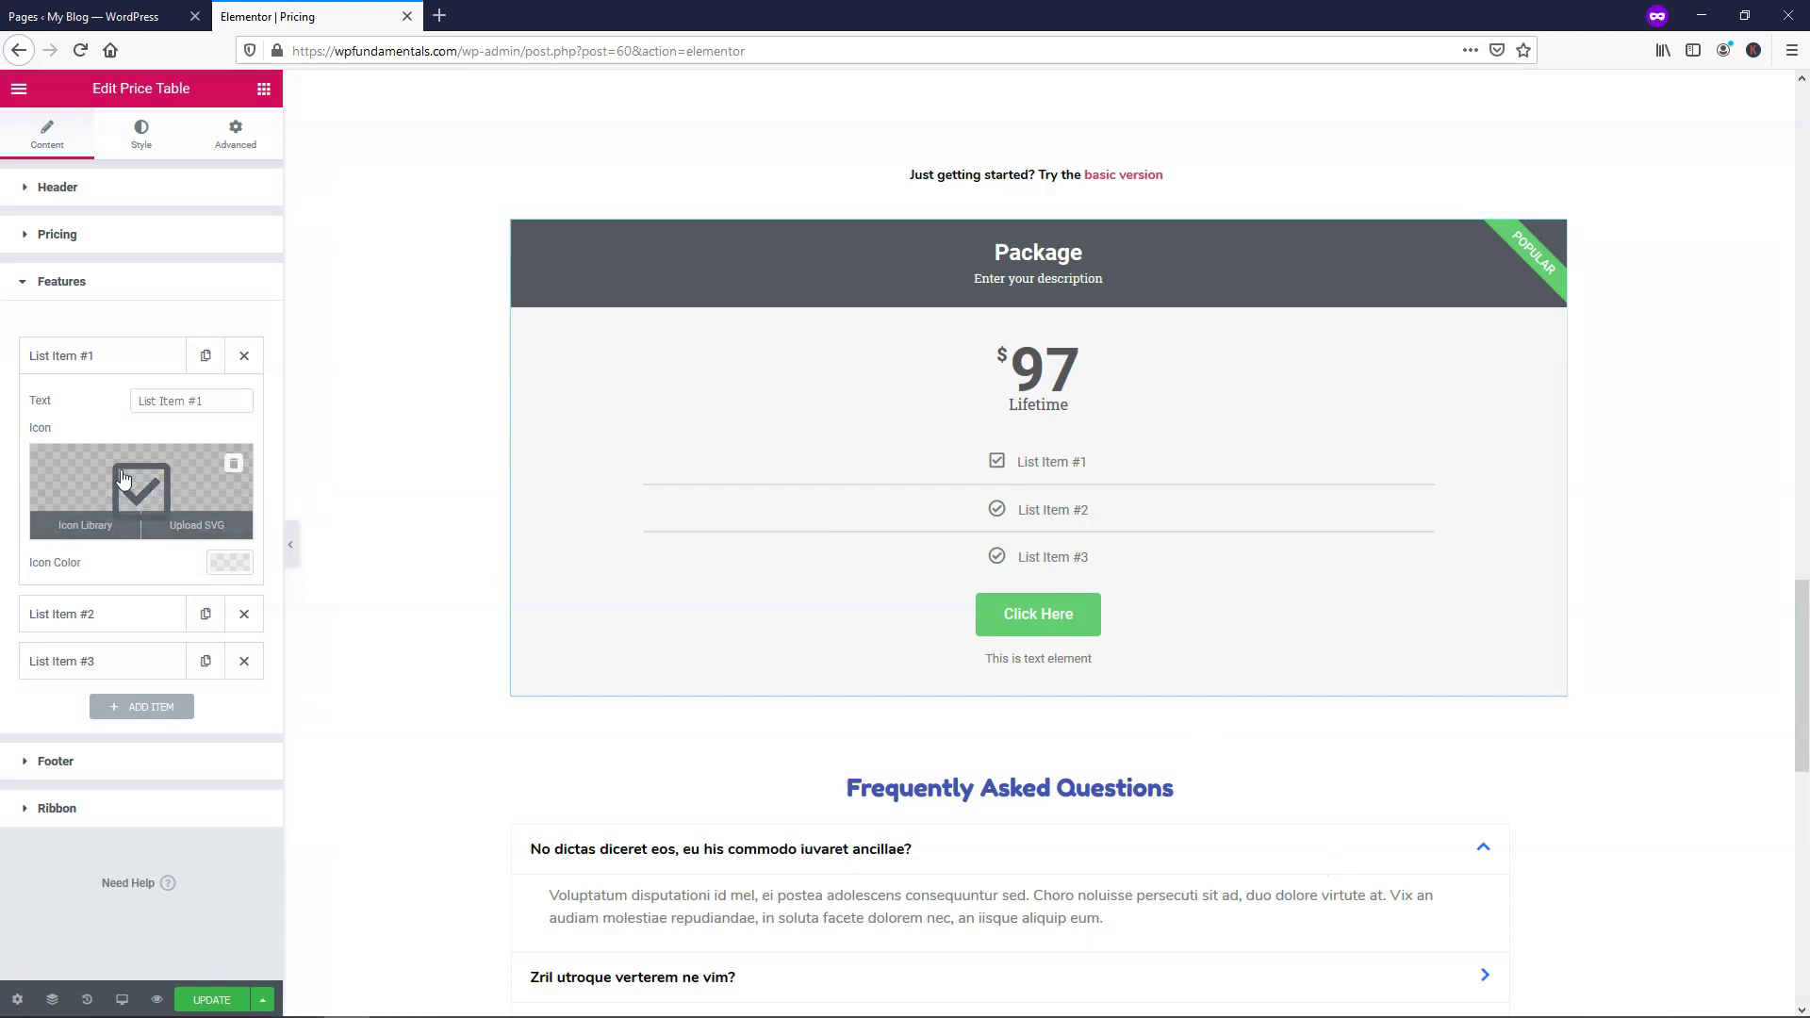
click(206, 358)
click(206, 360)
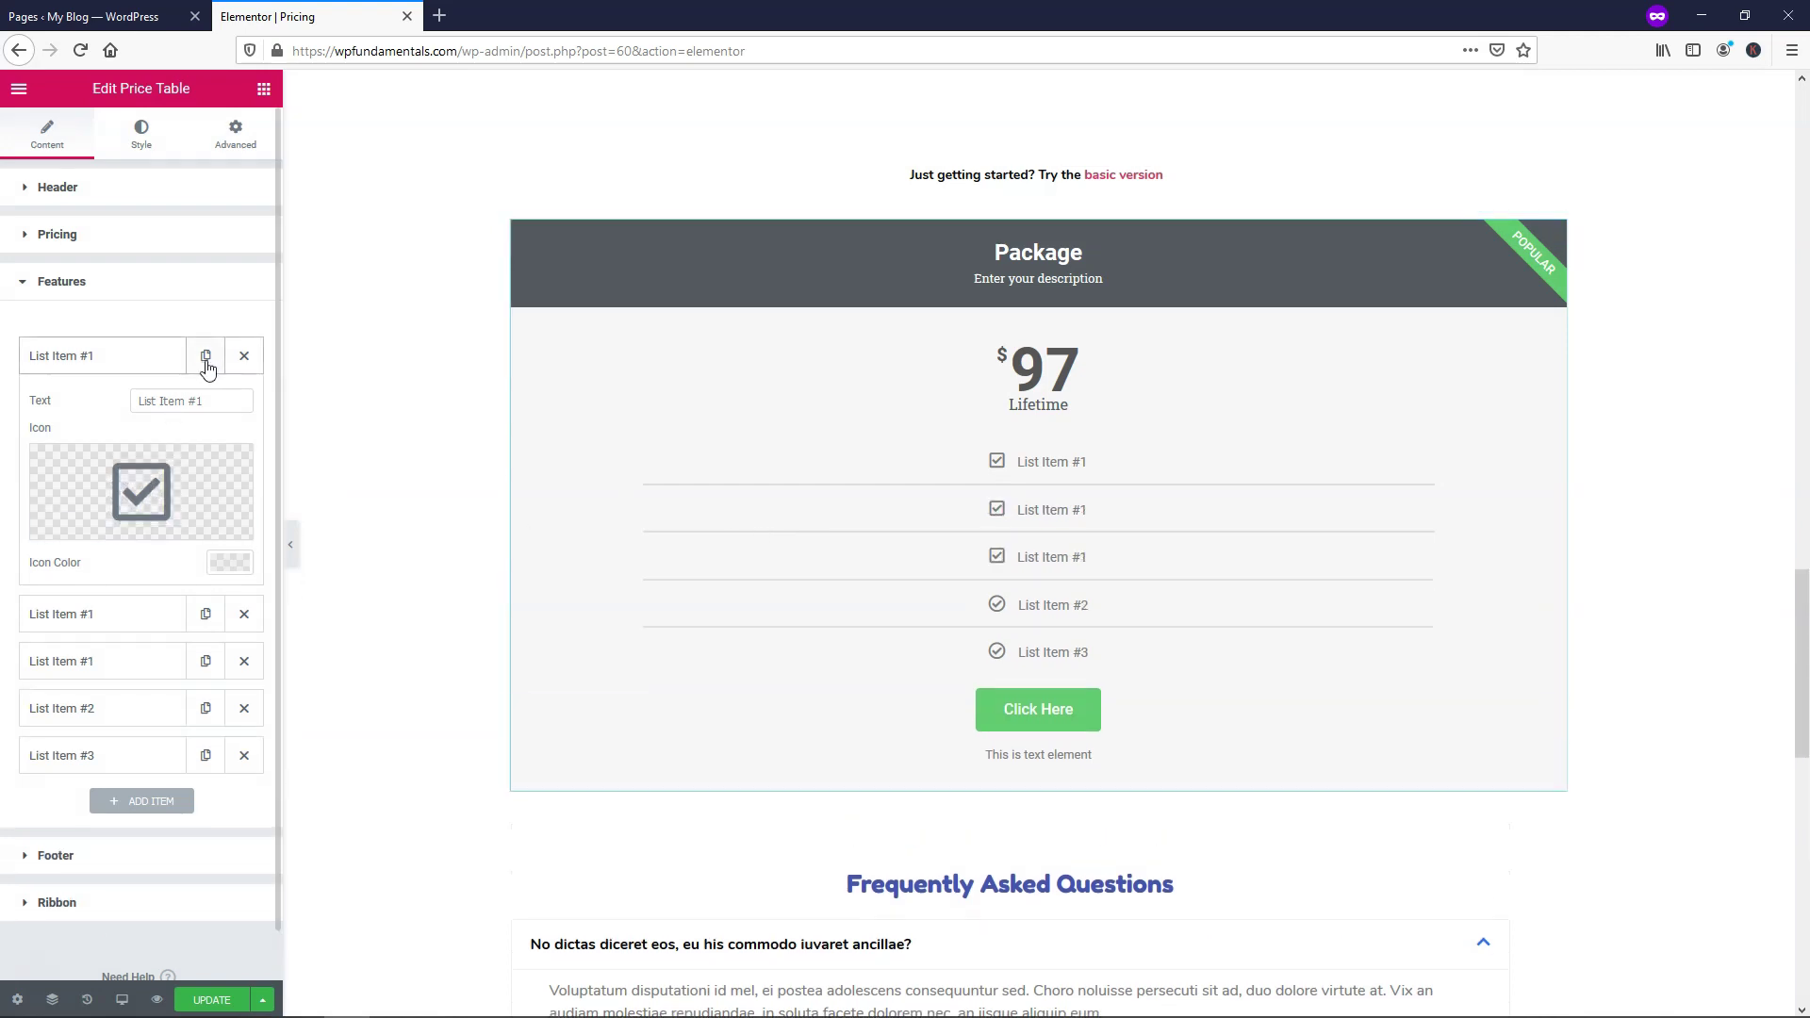
click(244, 708)
click(246, 709)
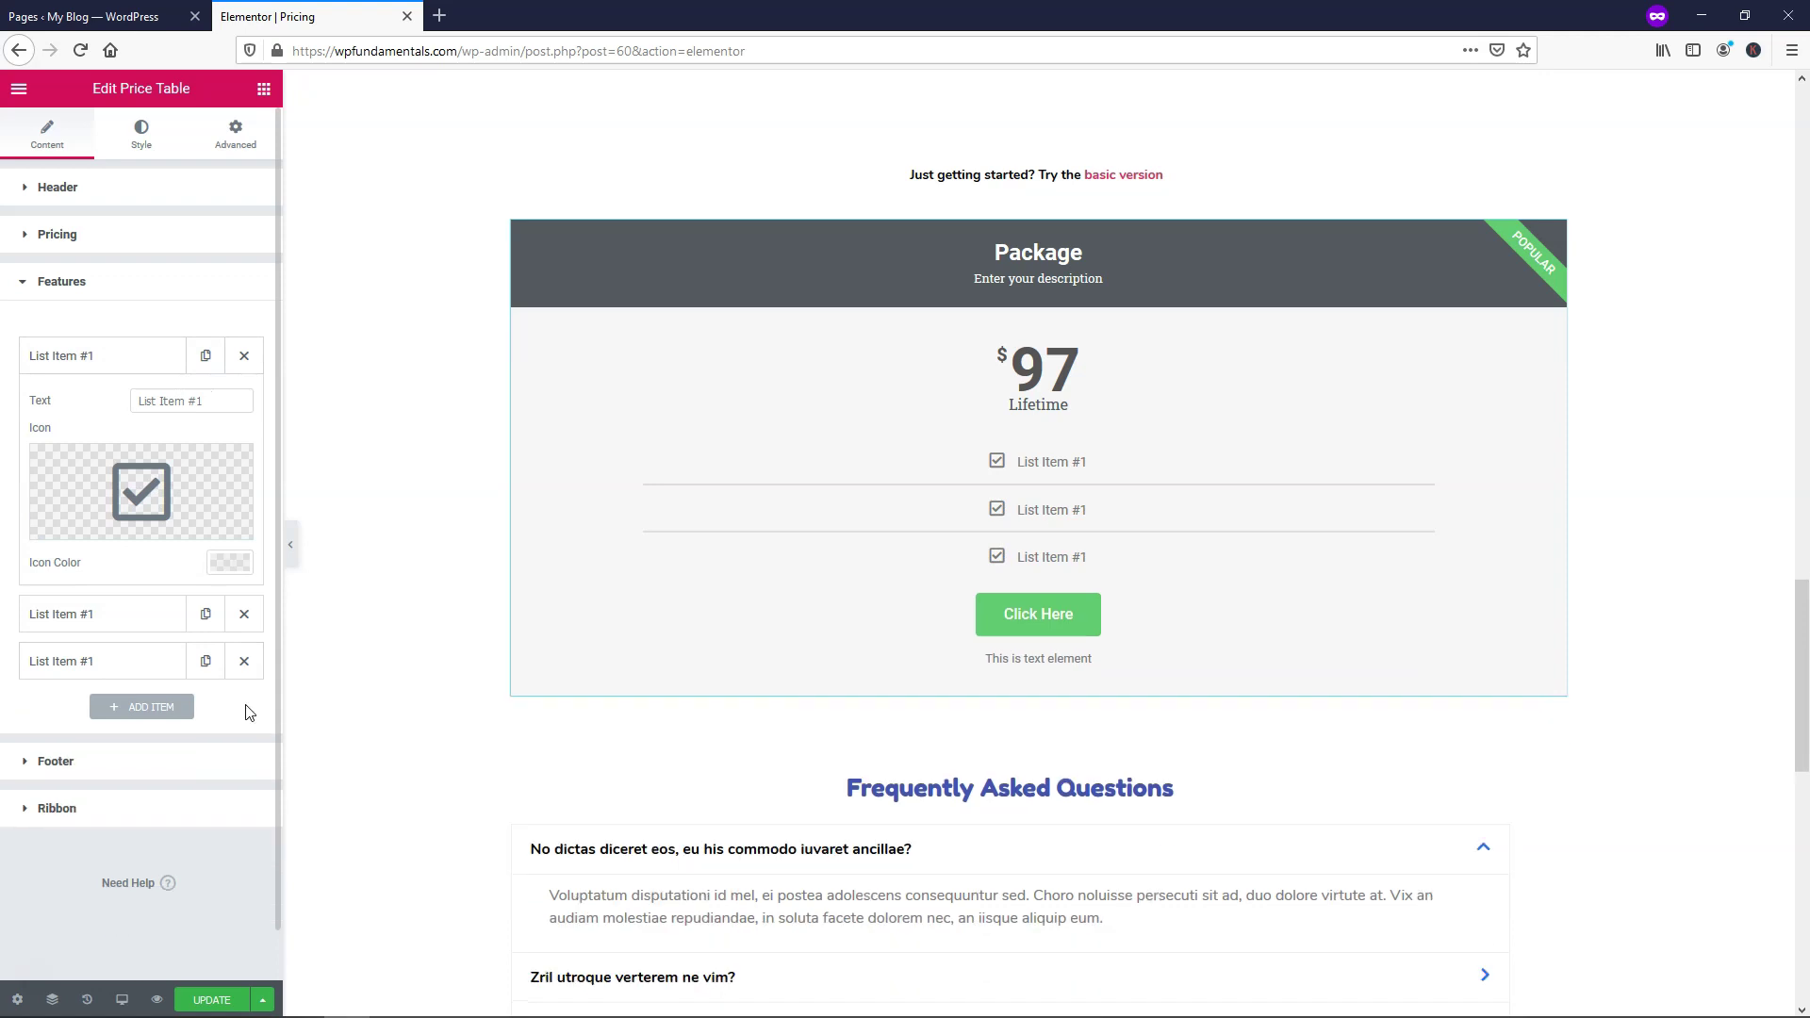
Step: Rename the two copied features List Item #2 and List Item #3
click(128, 623)
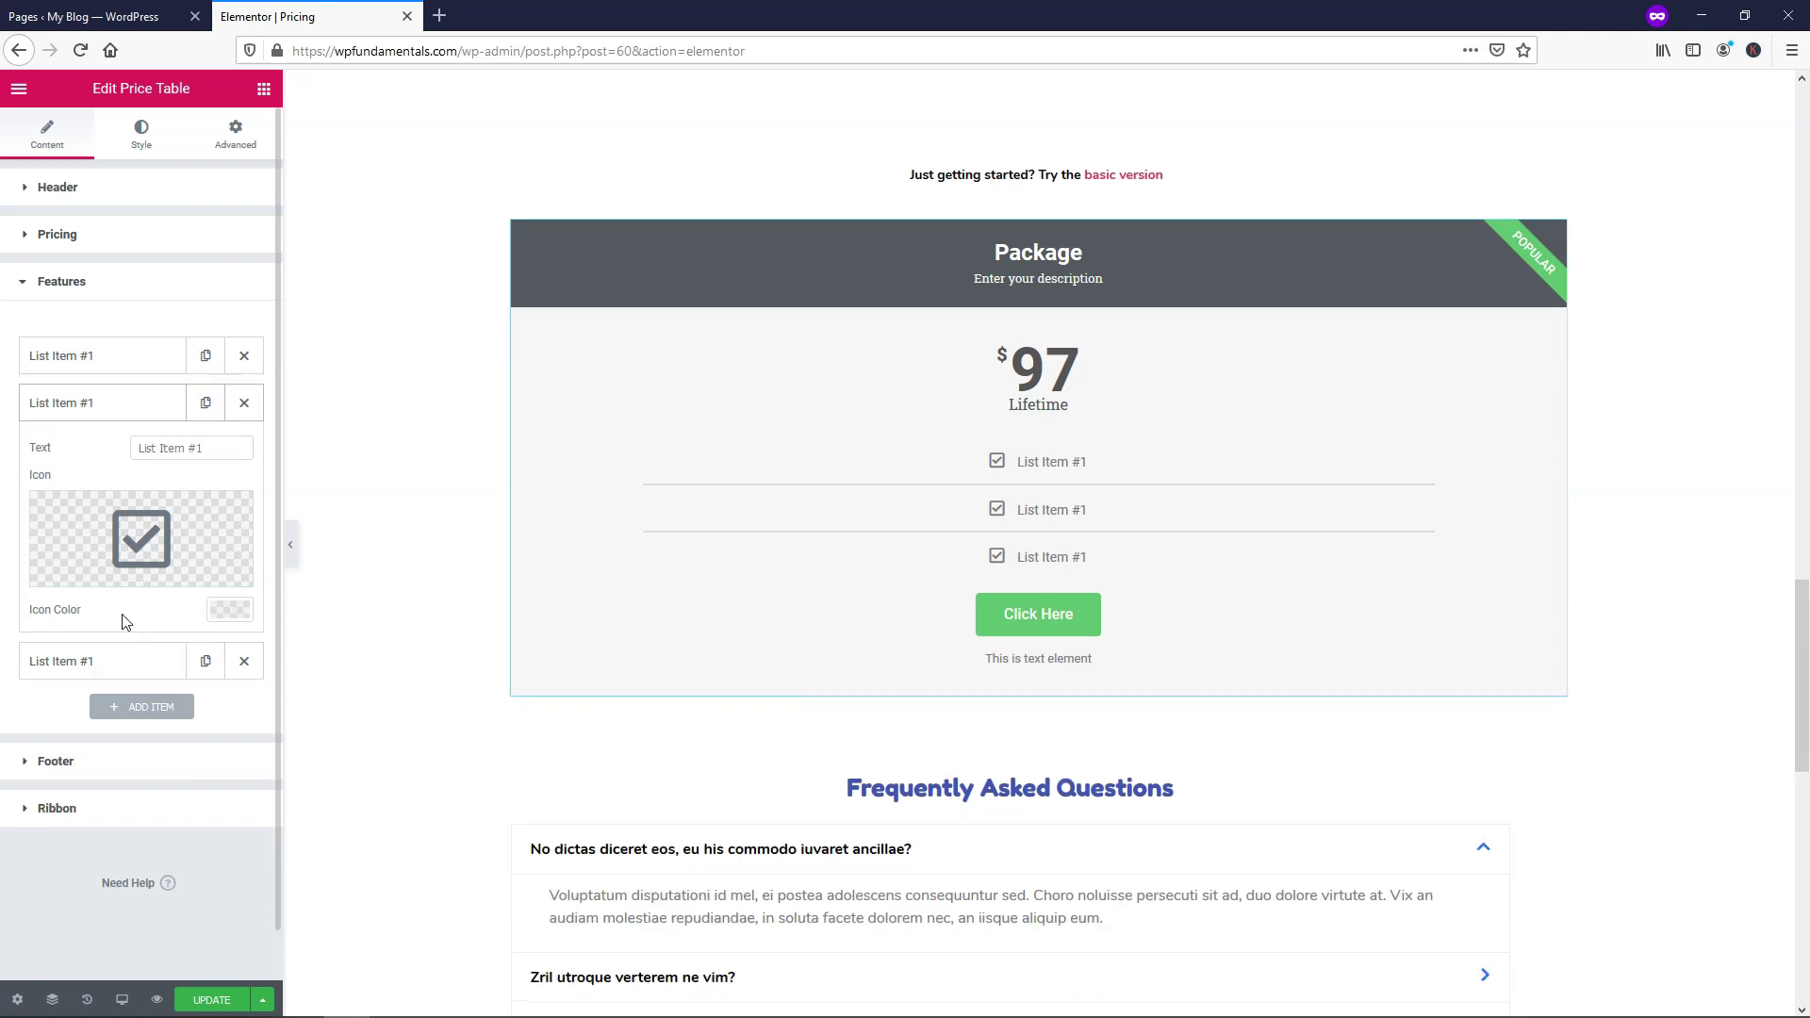
click(212, 447)
key(BackSpace)
text(2)
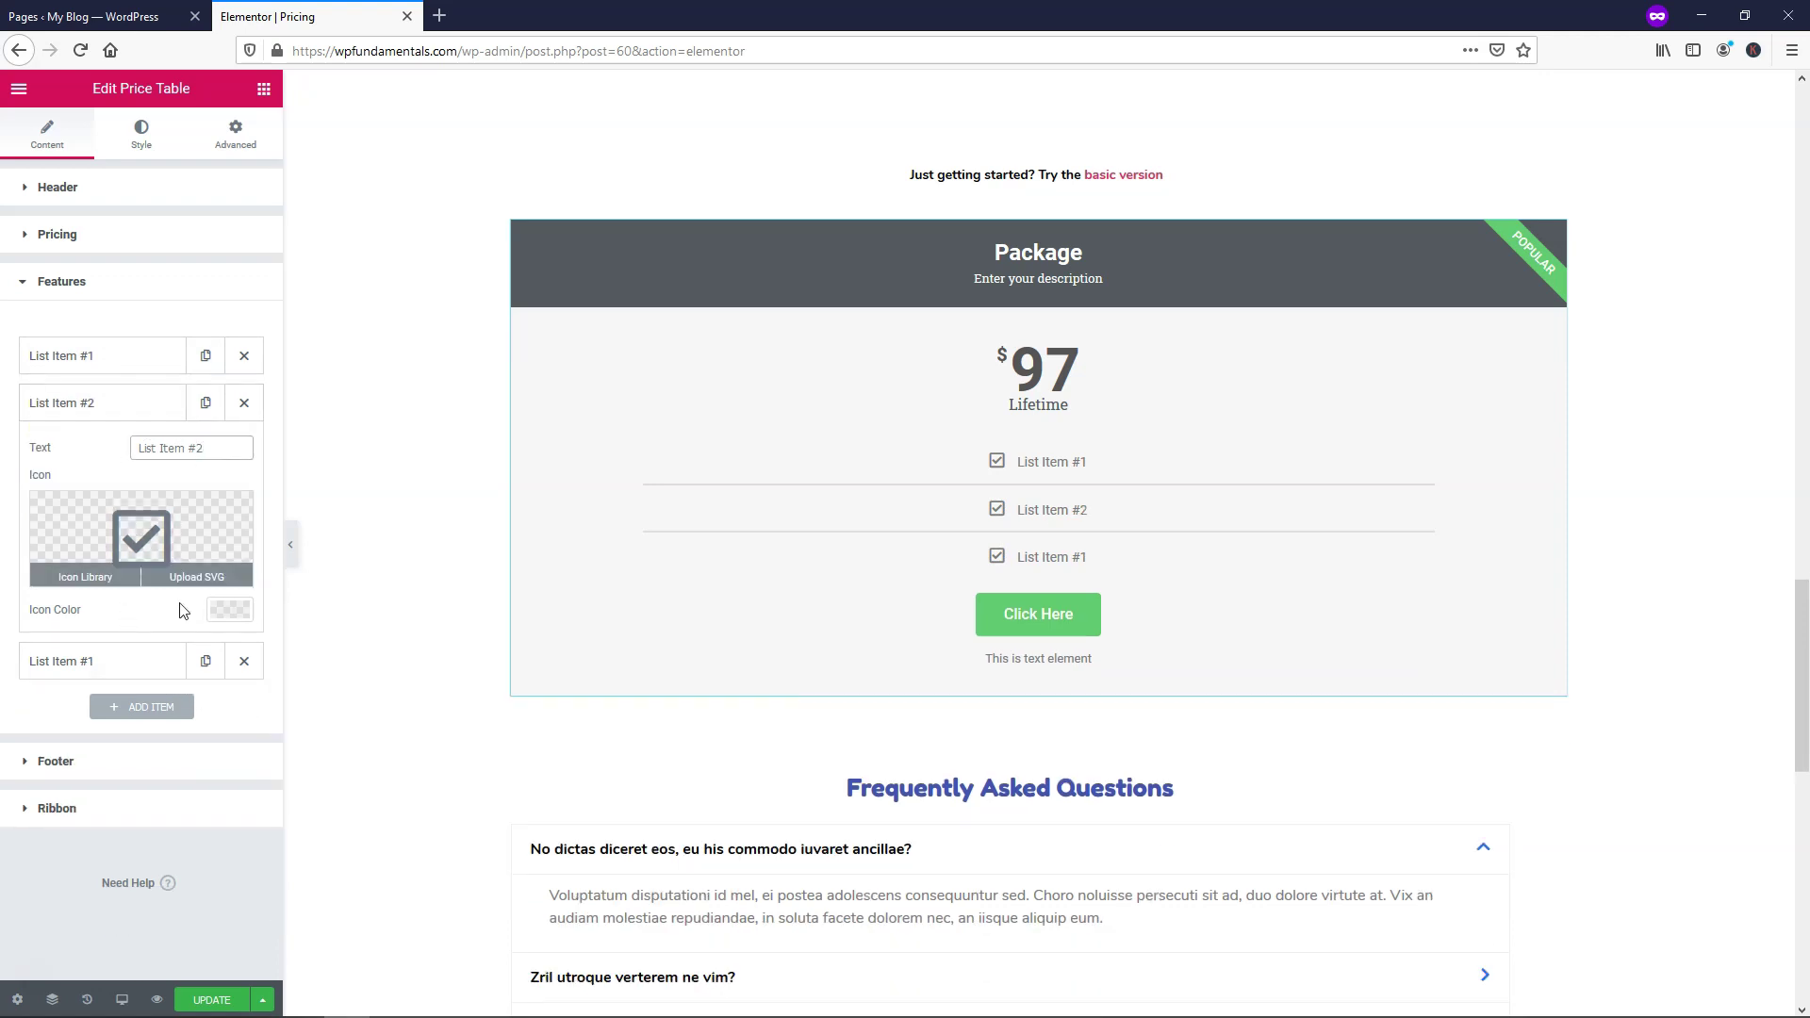
click(149, 663)
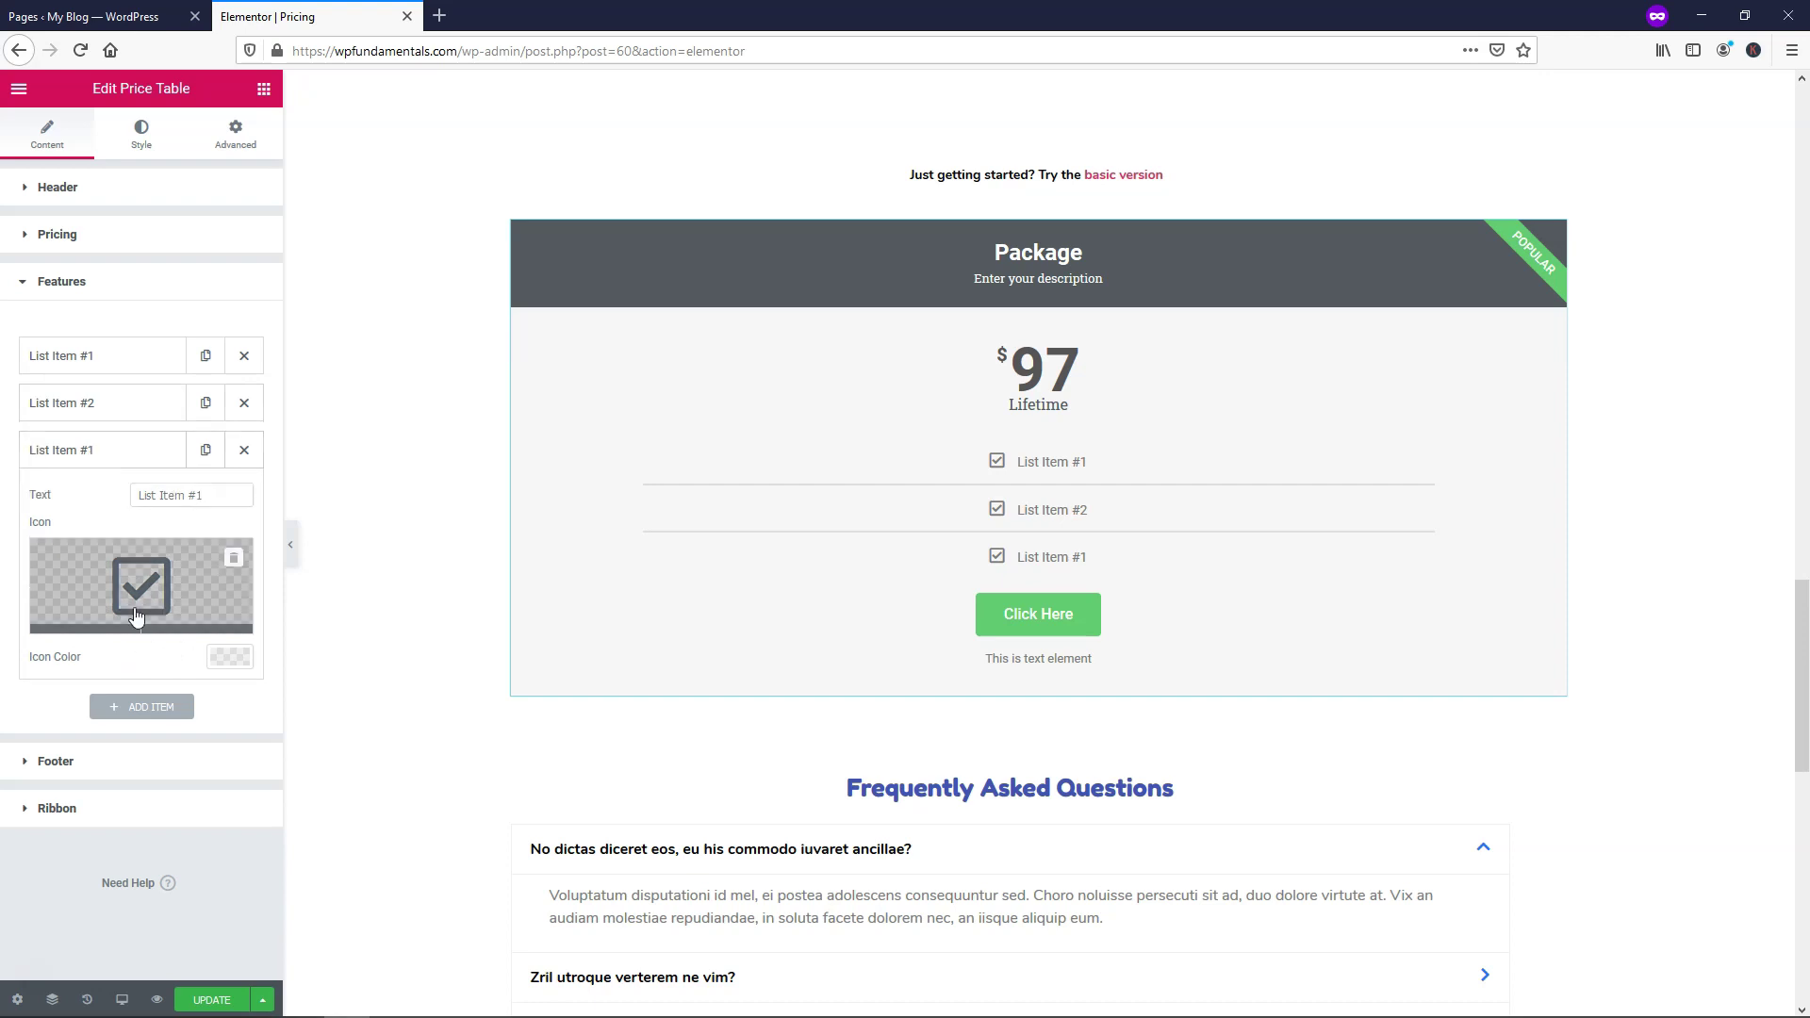
click(201, 492)
text(3)
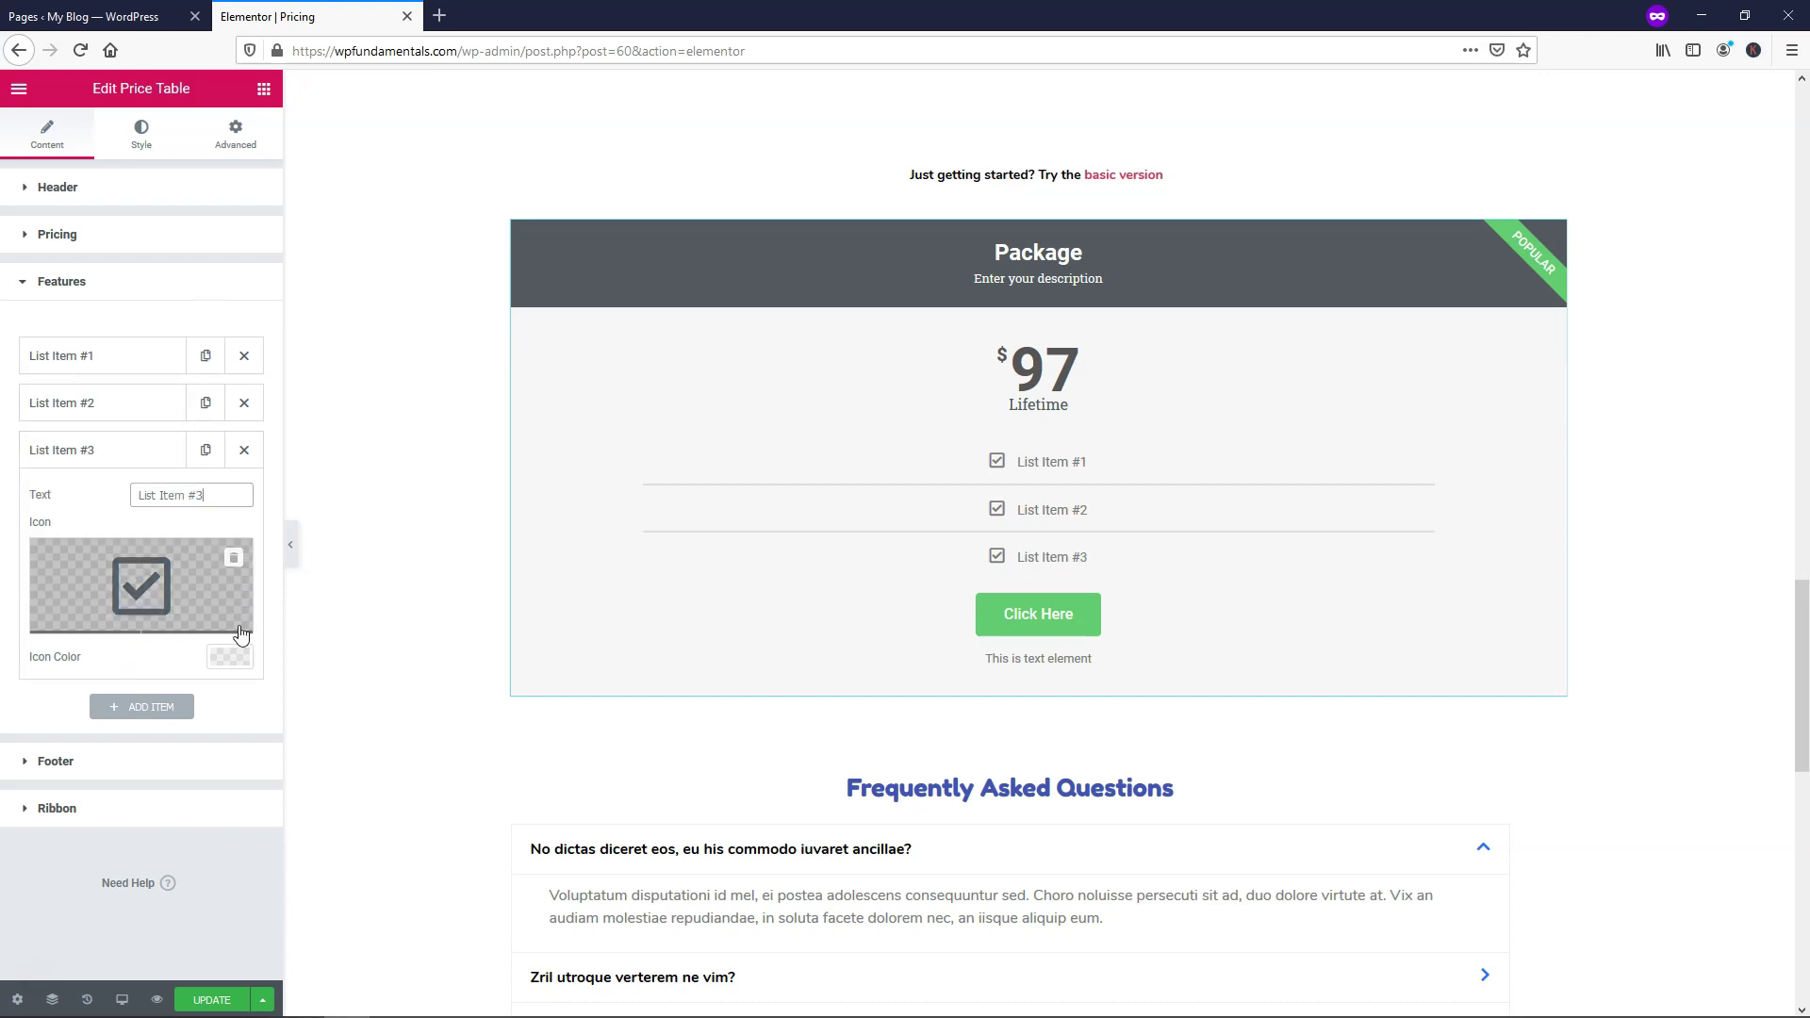
Step: Save the page changes with Update
click(206, 1000)
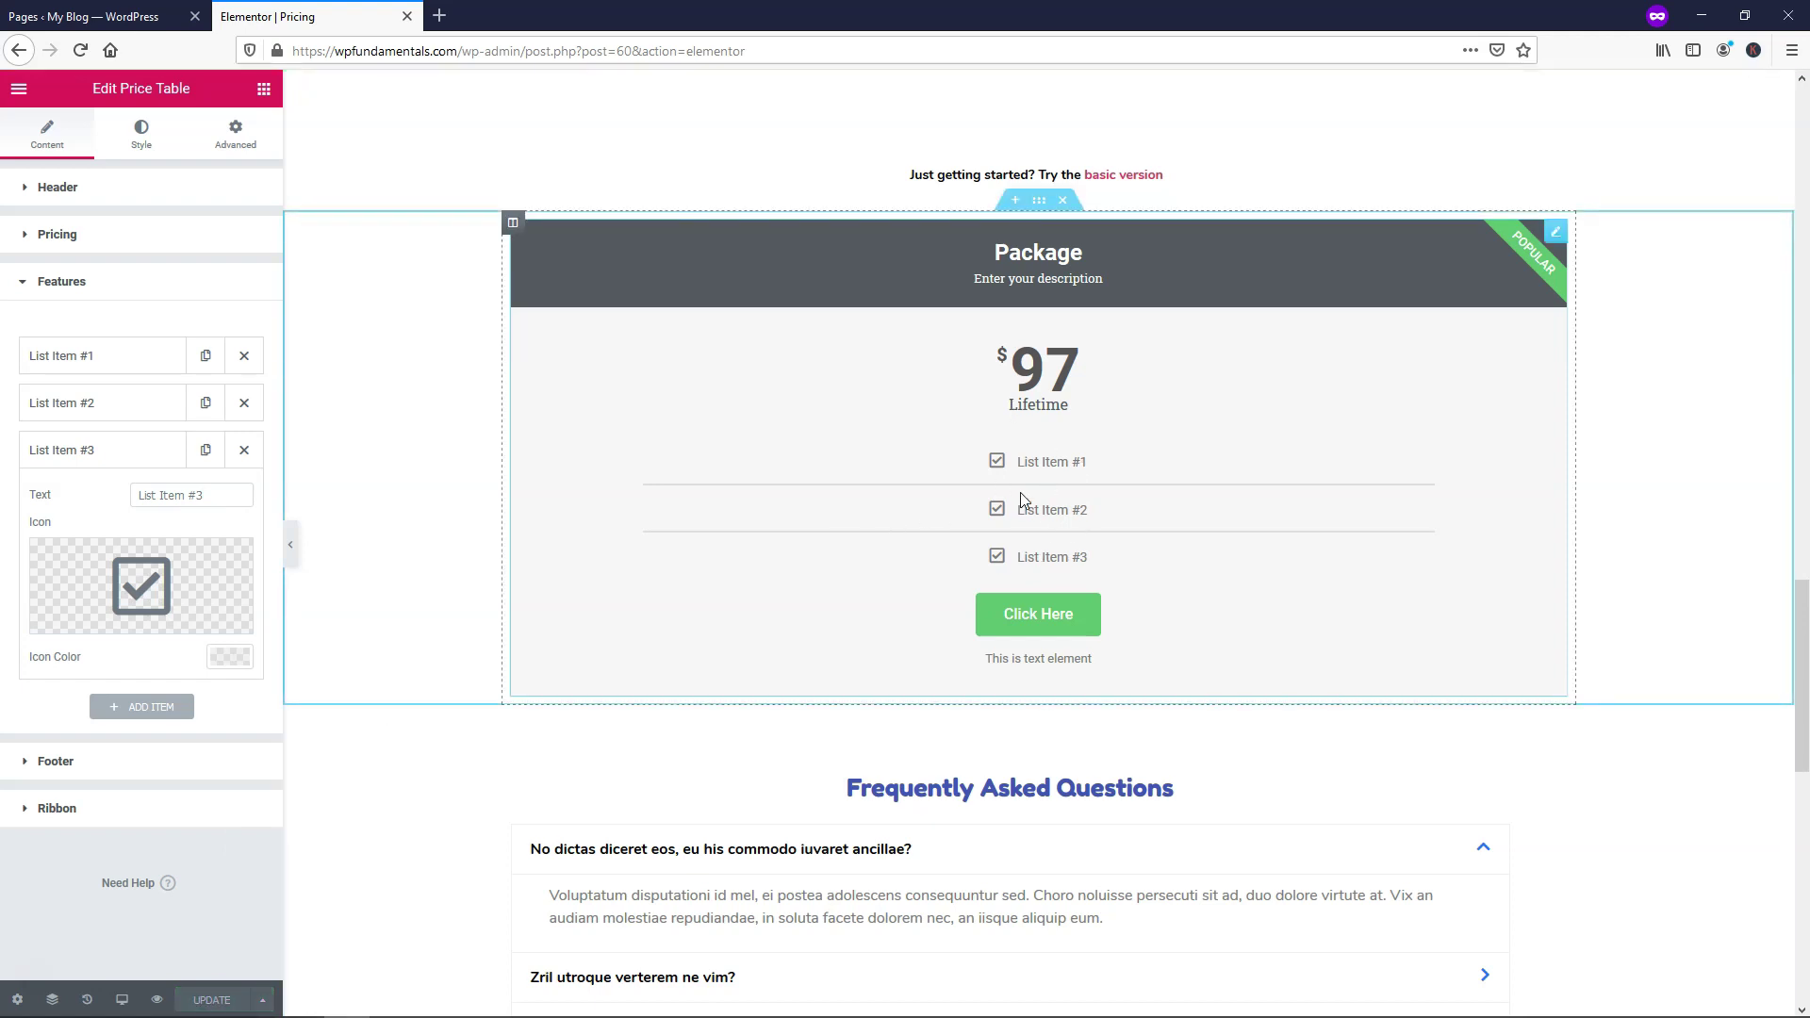
scroll(793, 512, up, 8)
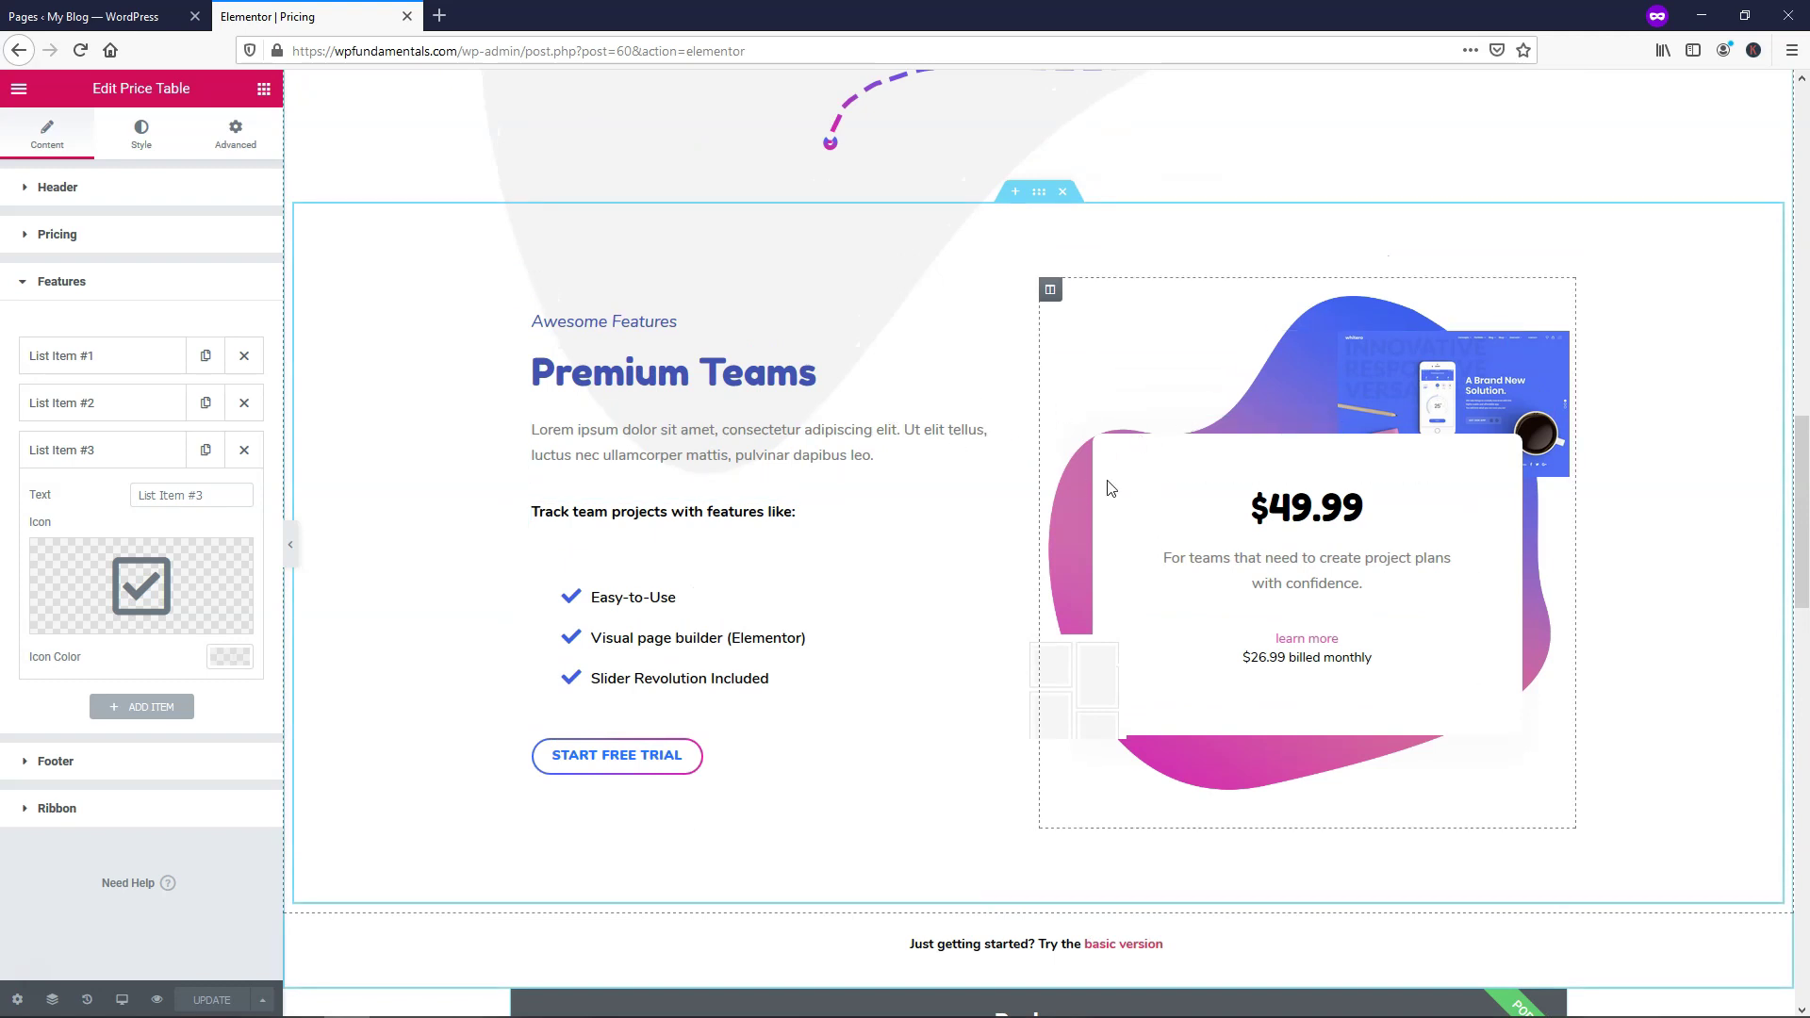
scroll(1044, 551, down, 5)
scroll(903, 603, down, 1)
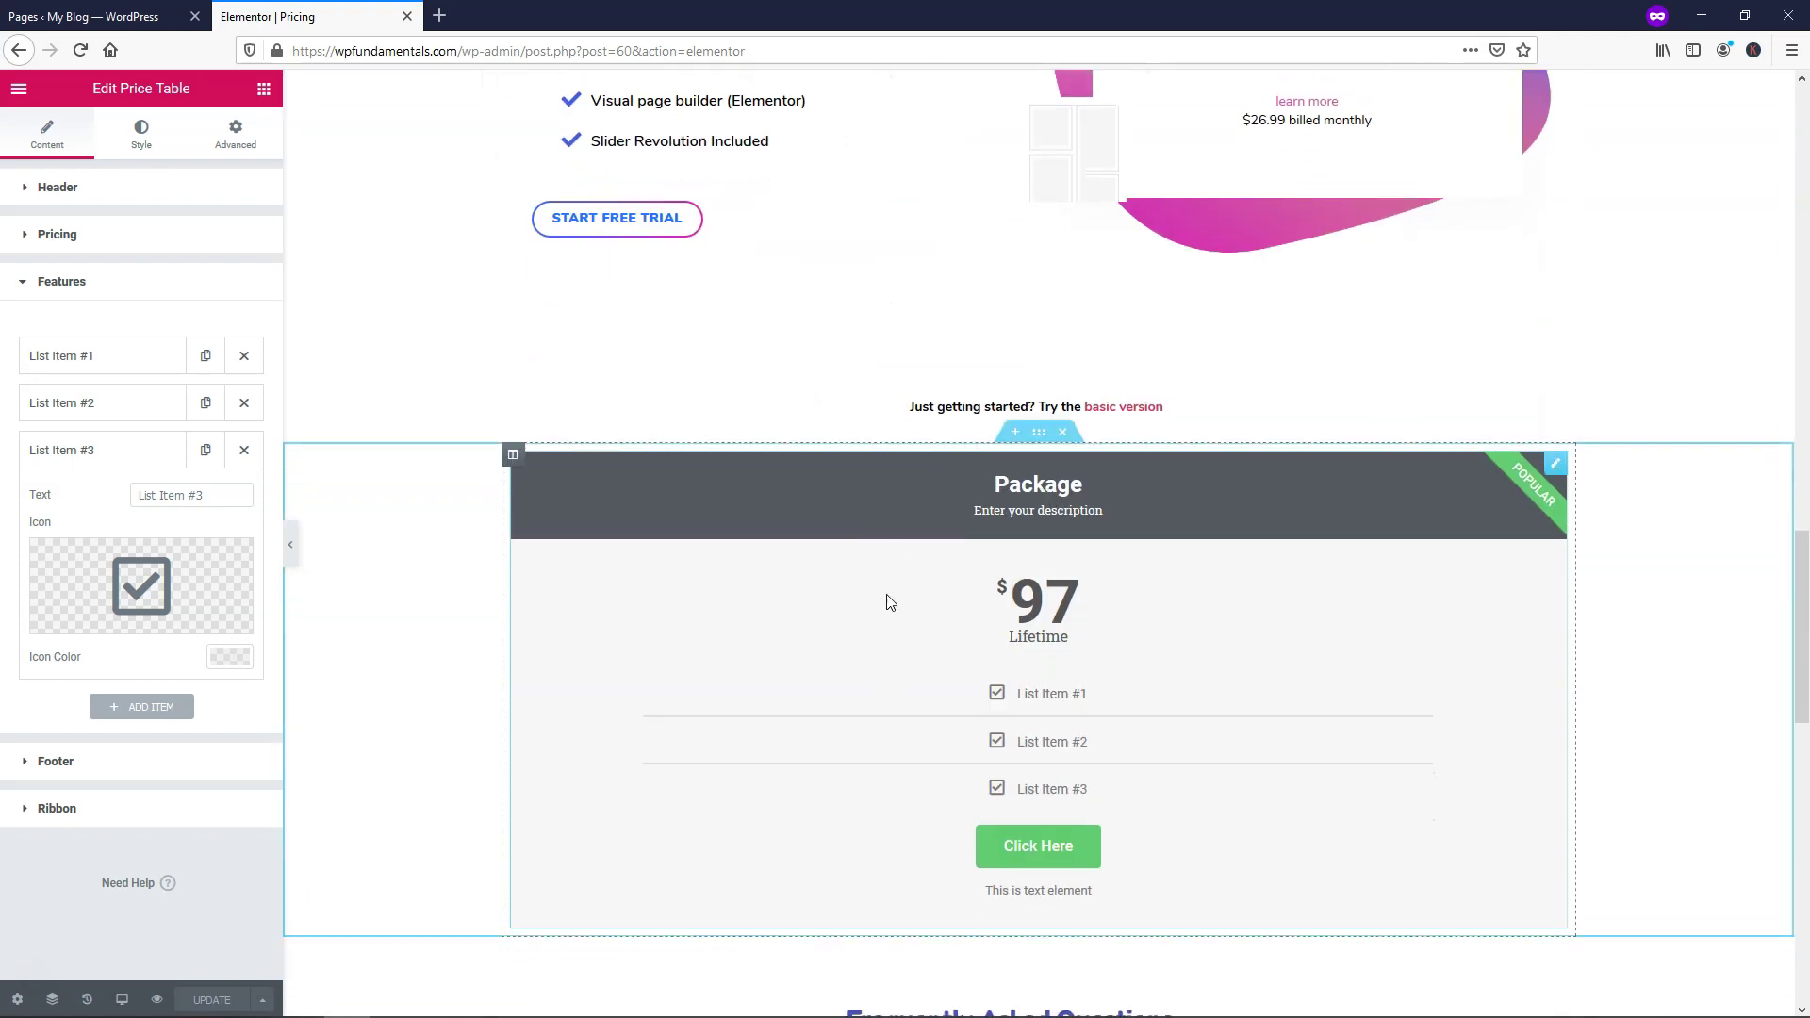
click(151, 762)
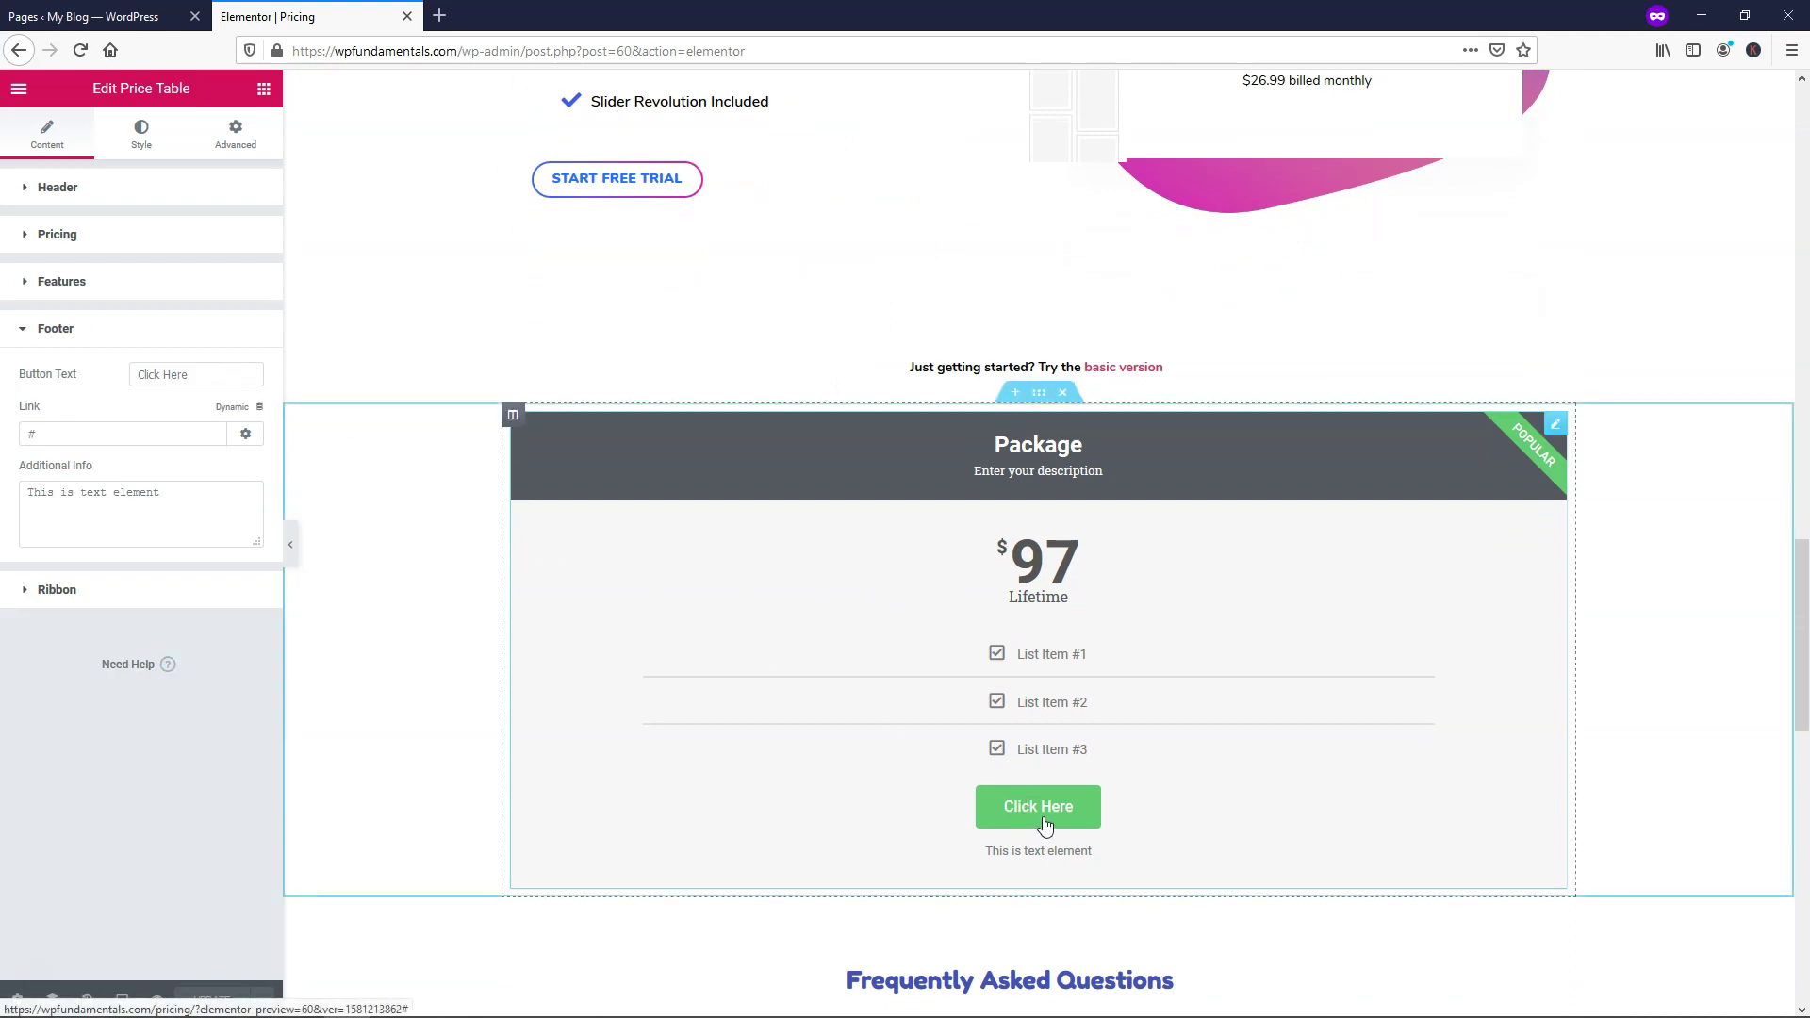
Step: Change the button text to 'Order Now!' and review its link options
drag(212, 376, 98, 377)
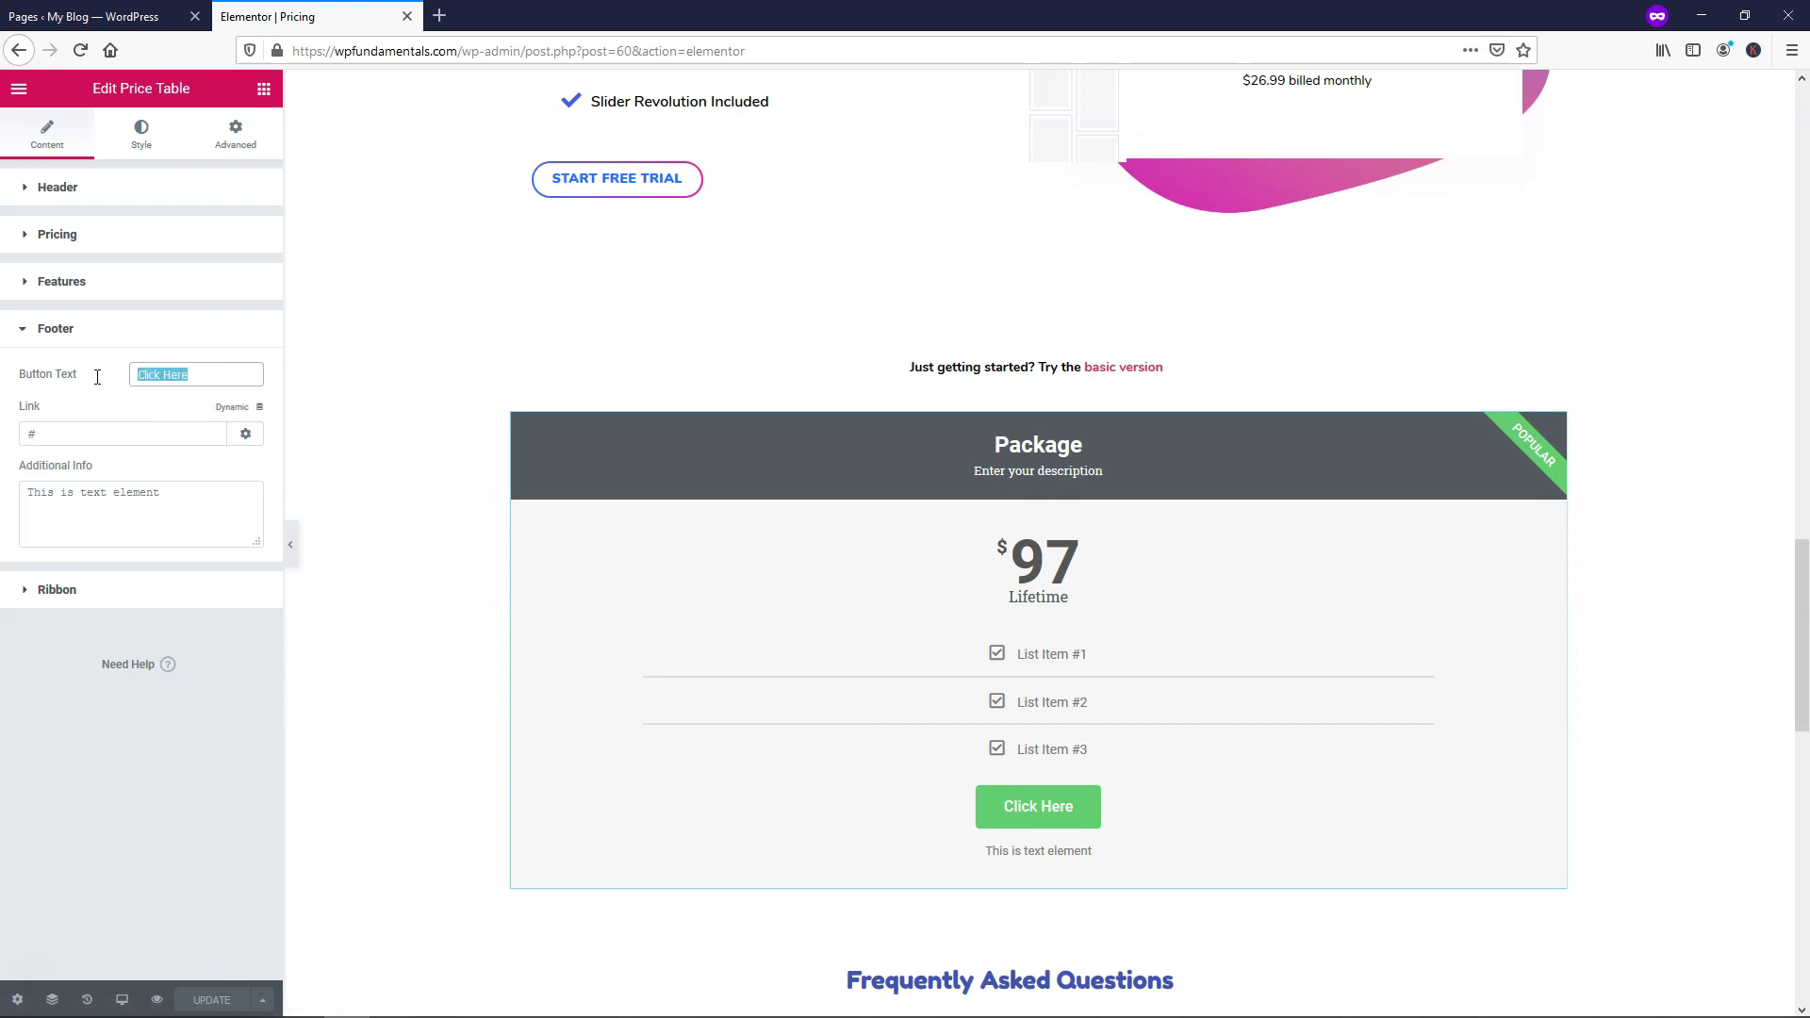
text(Order Now)
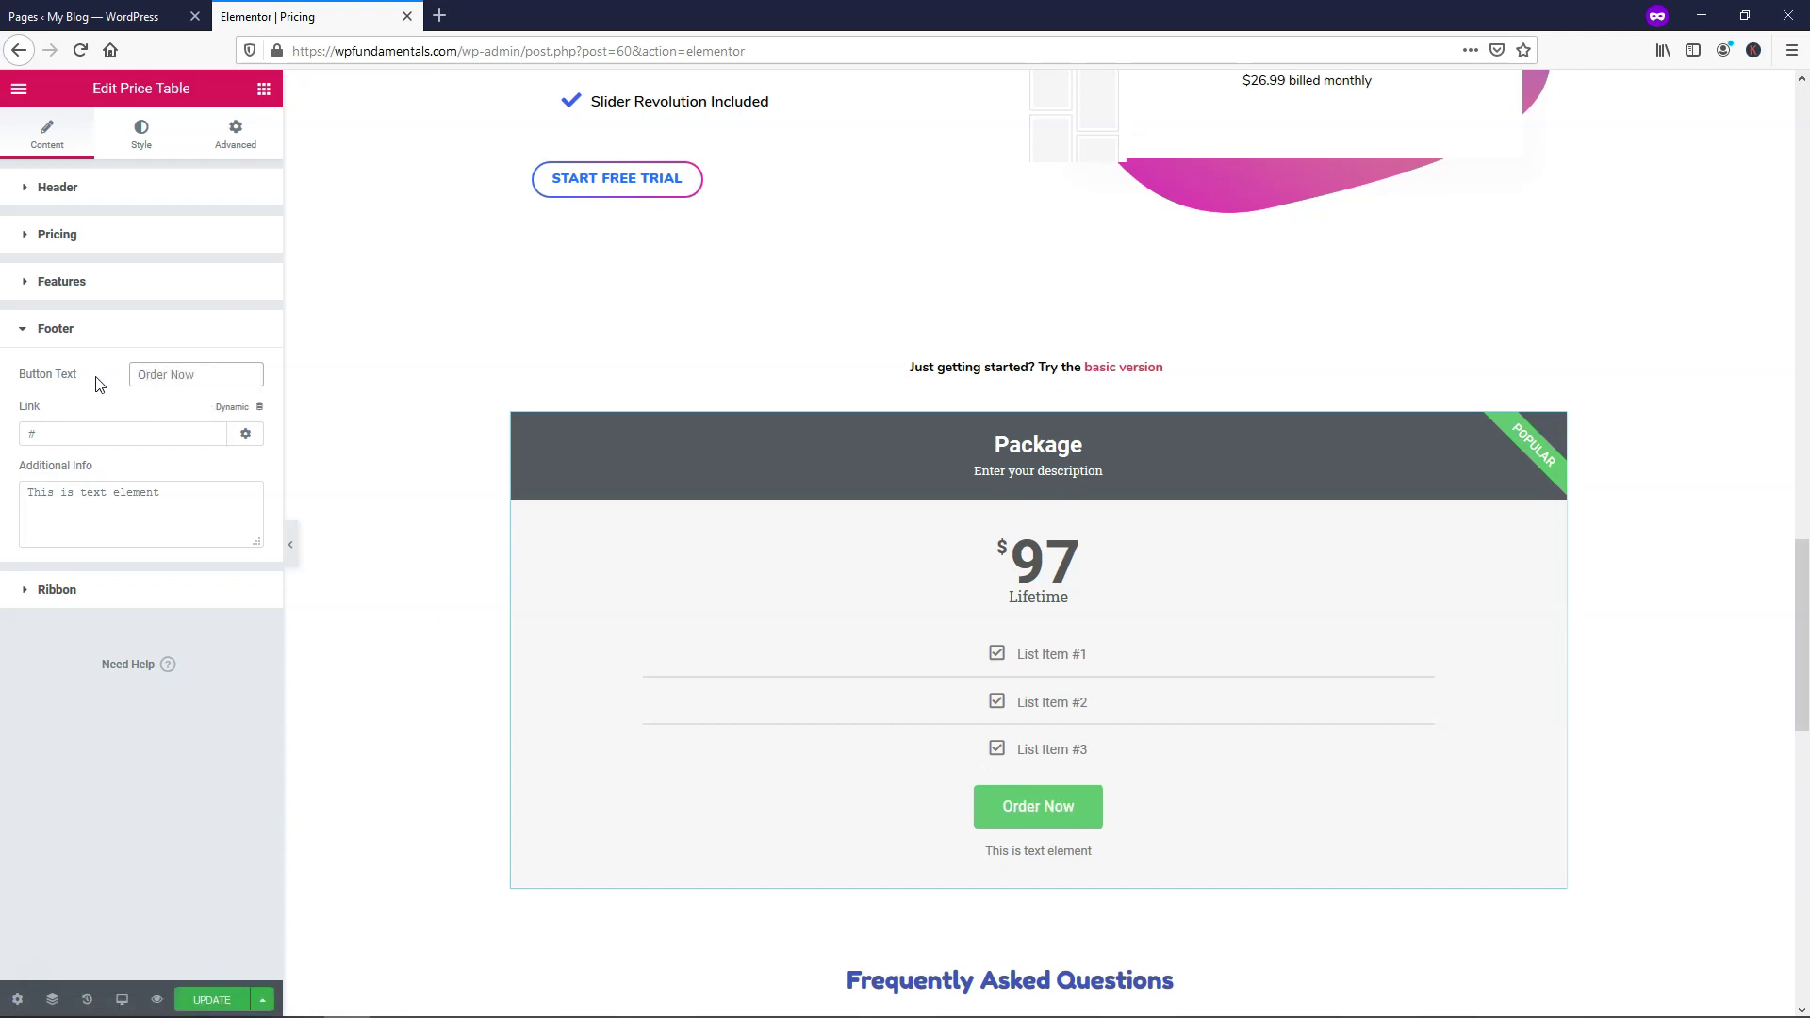
text(!)
click(42, 432)
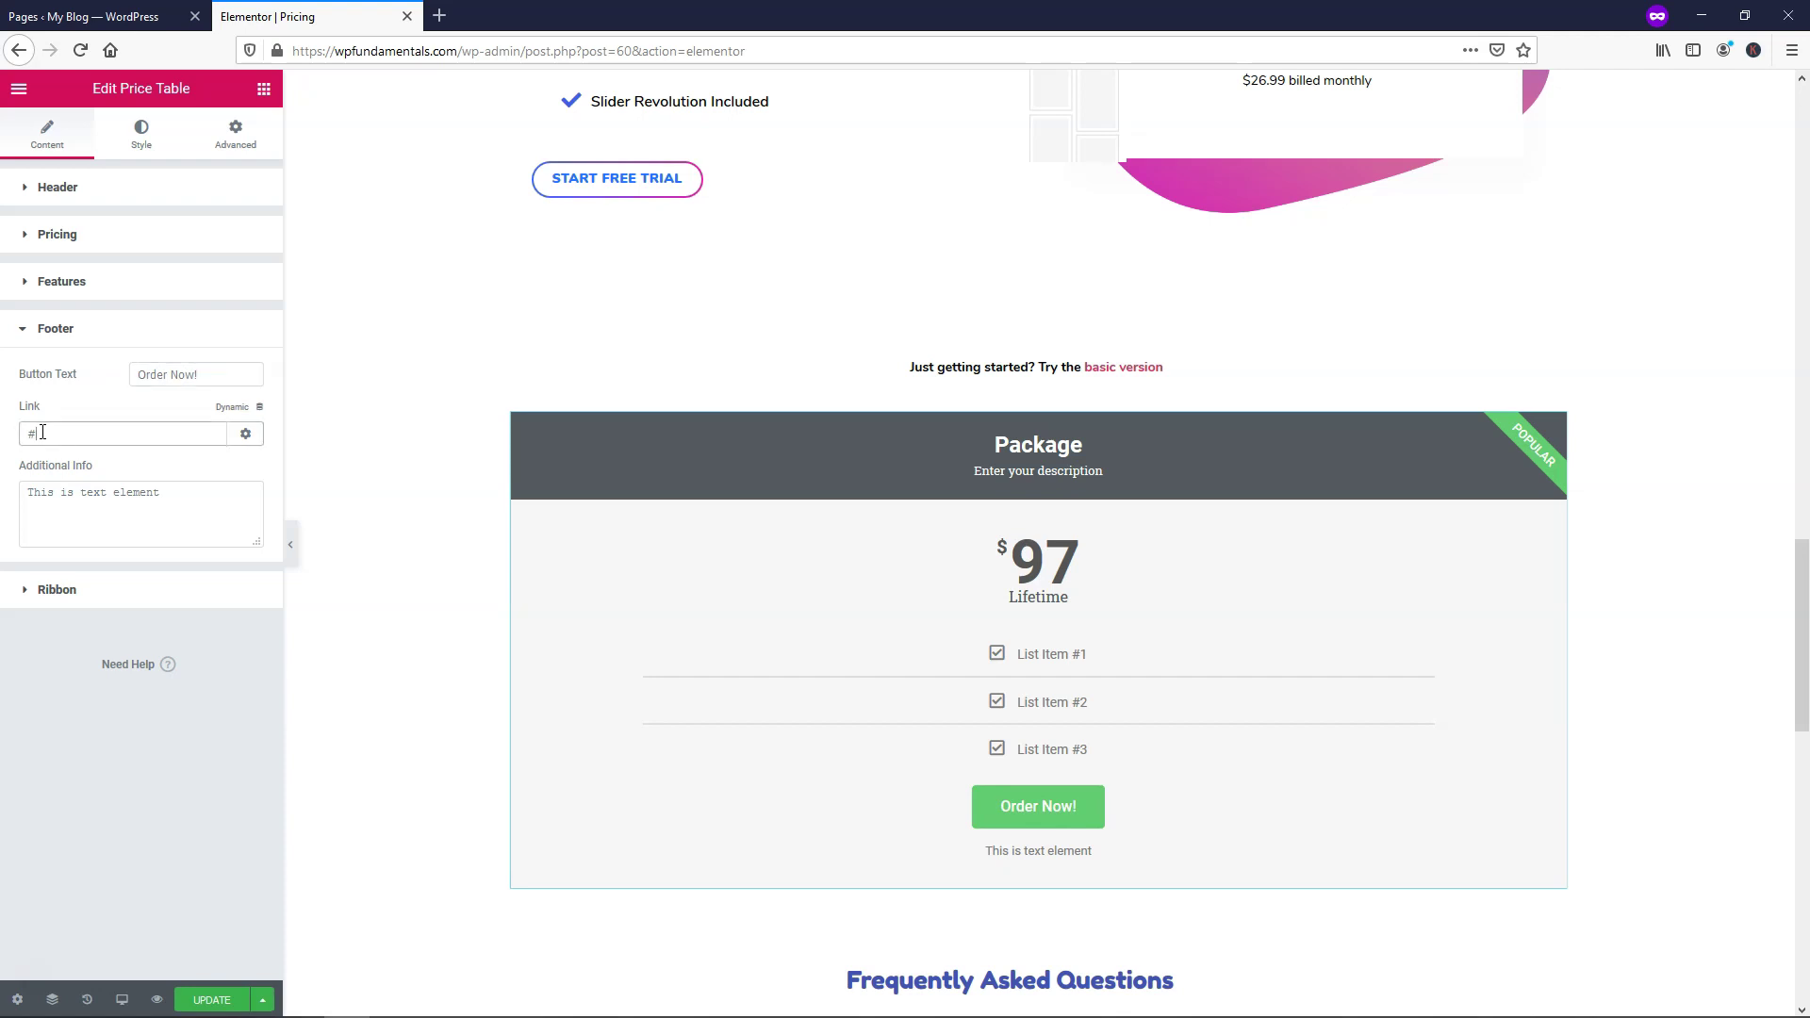
click(245, 434)
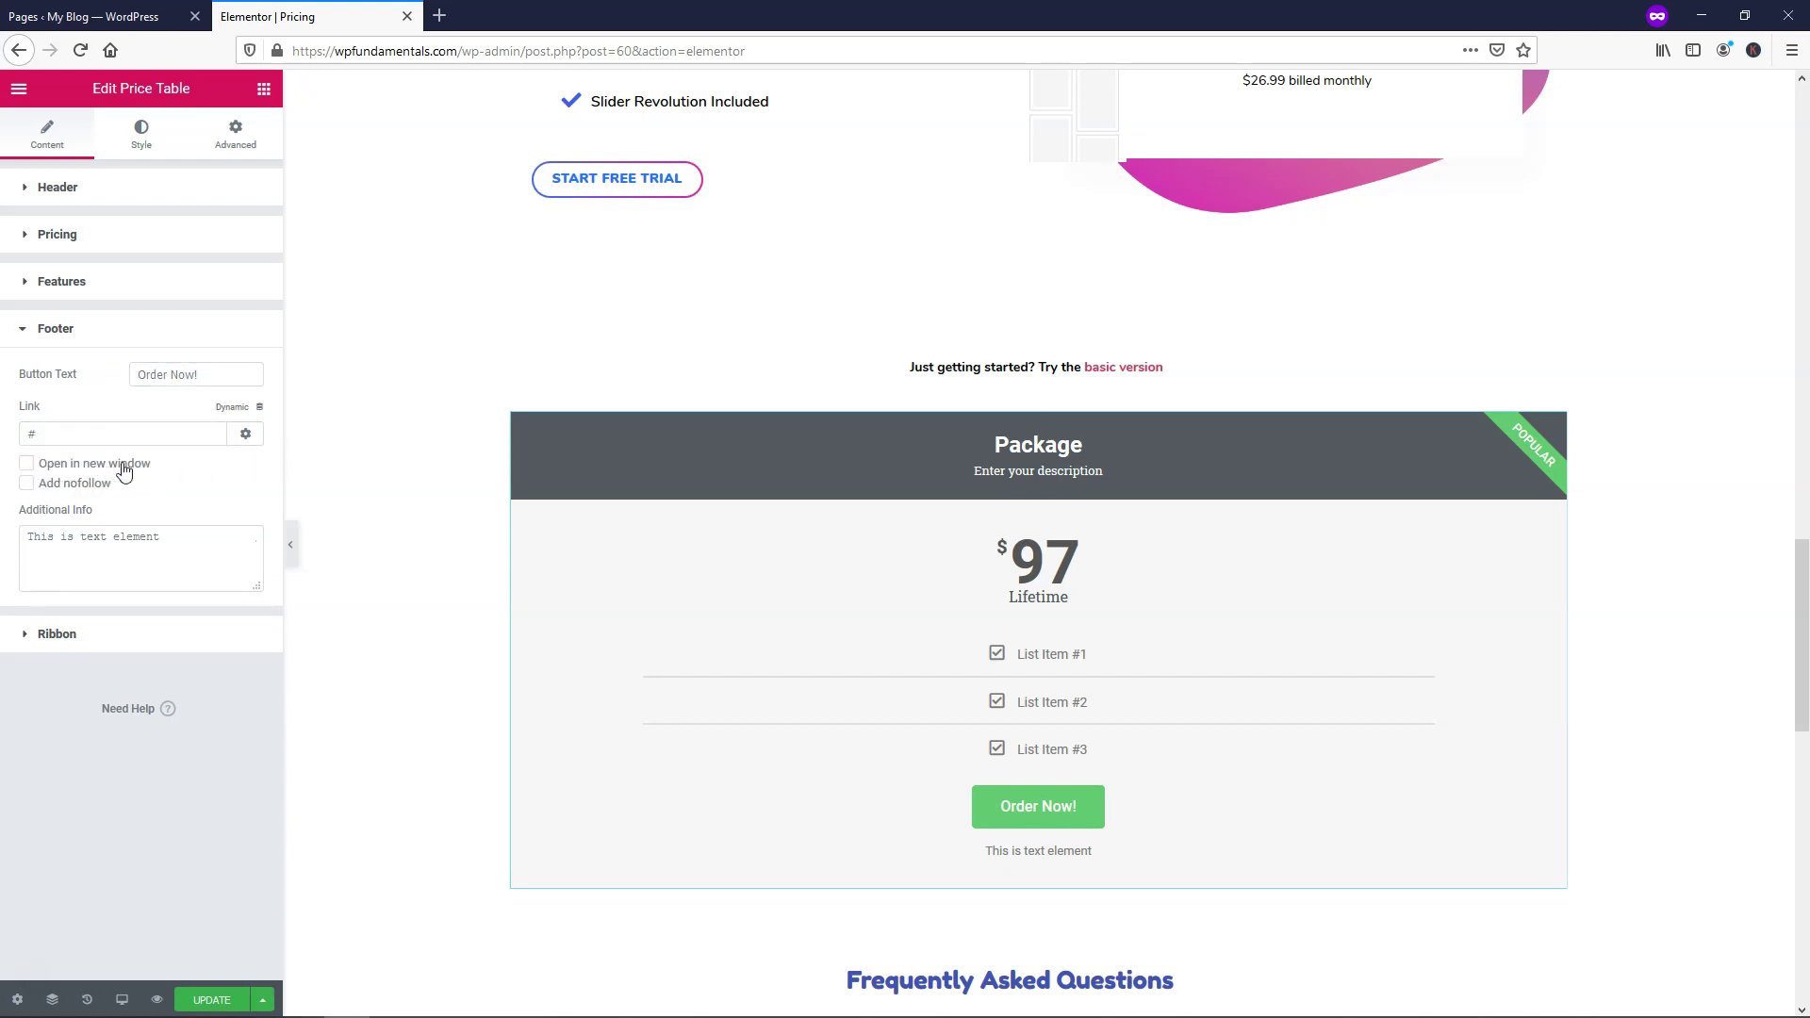
click(244, 438)
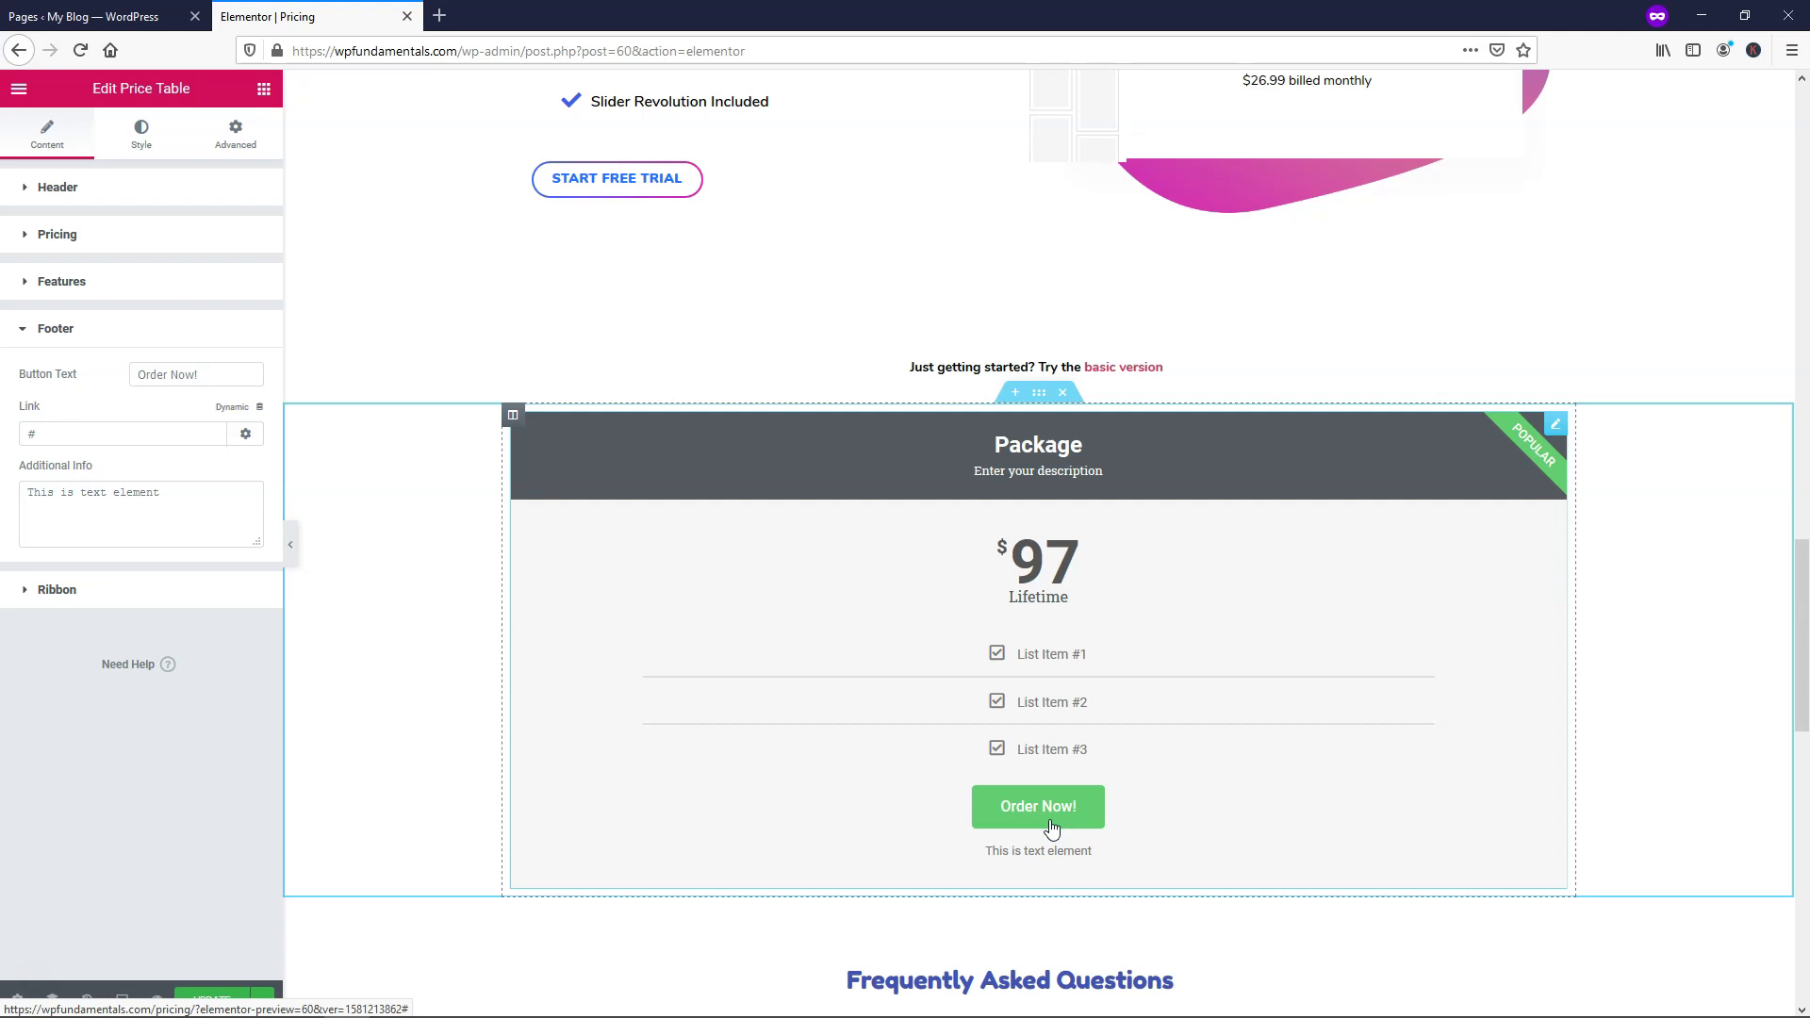
Step: Clear the Additional Info text beneath the button
click(147, 523)
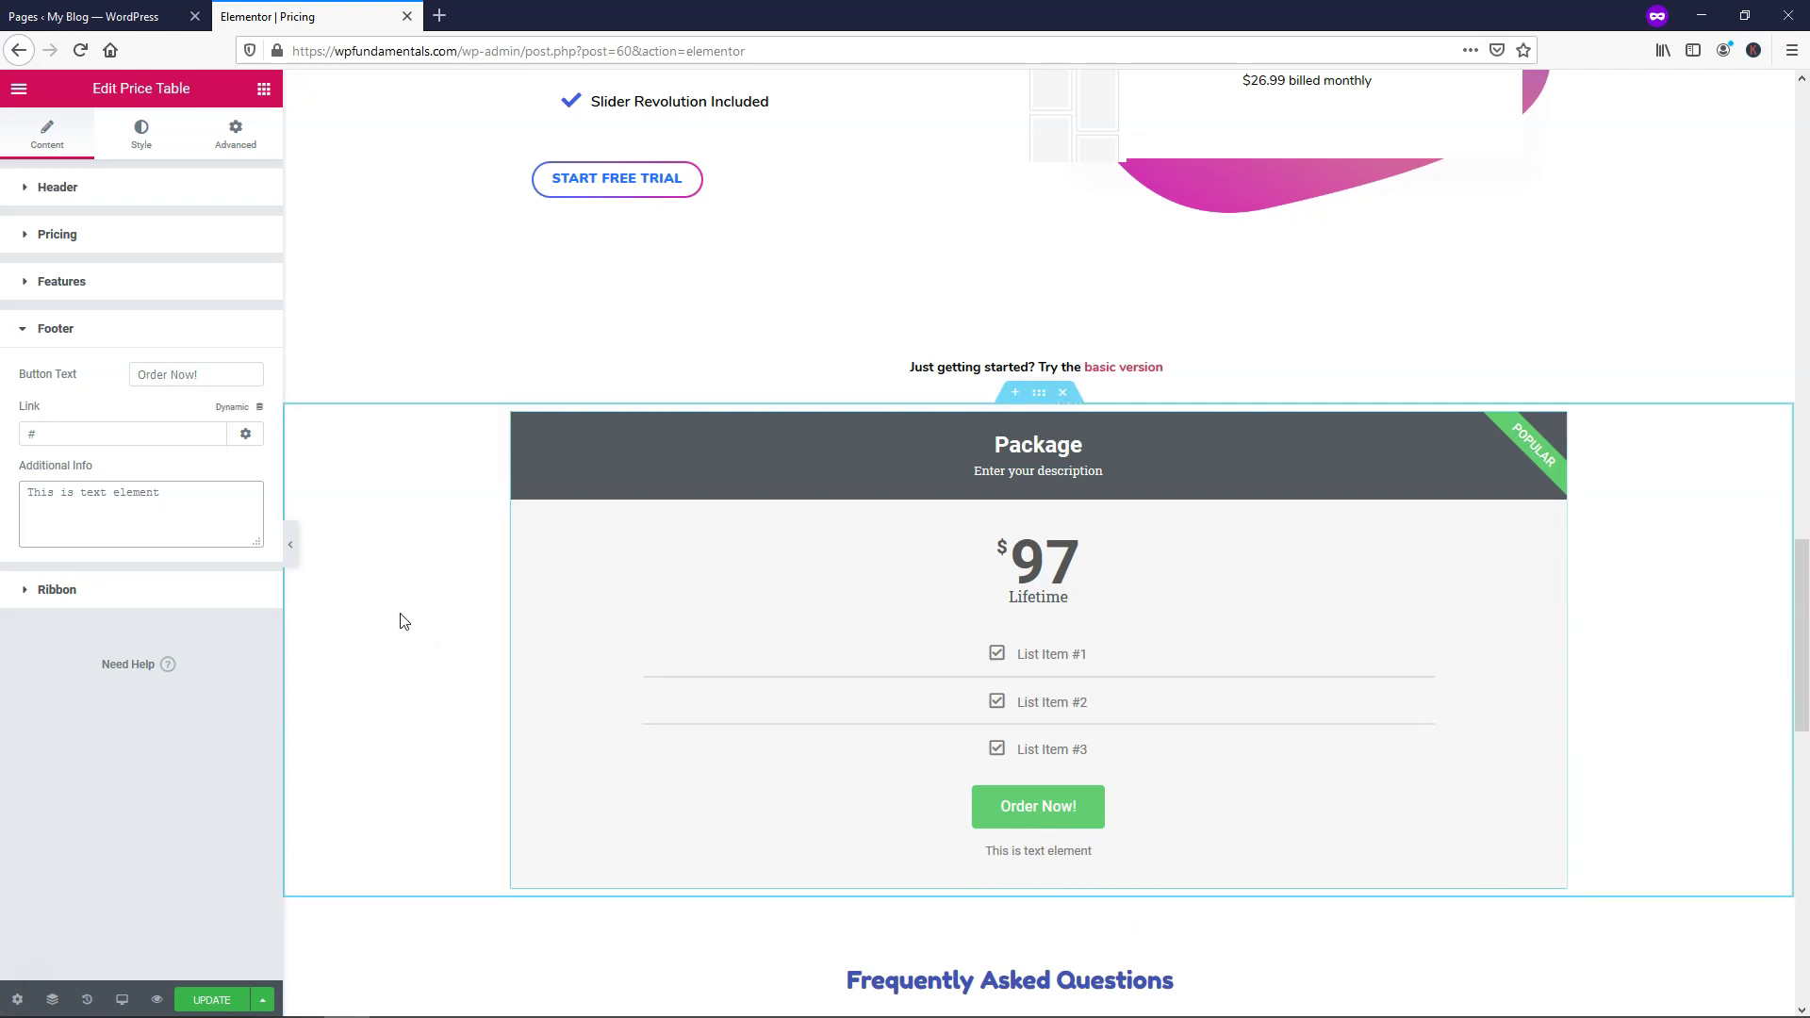
triple_click(95, 514)
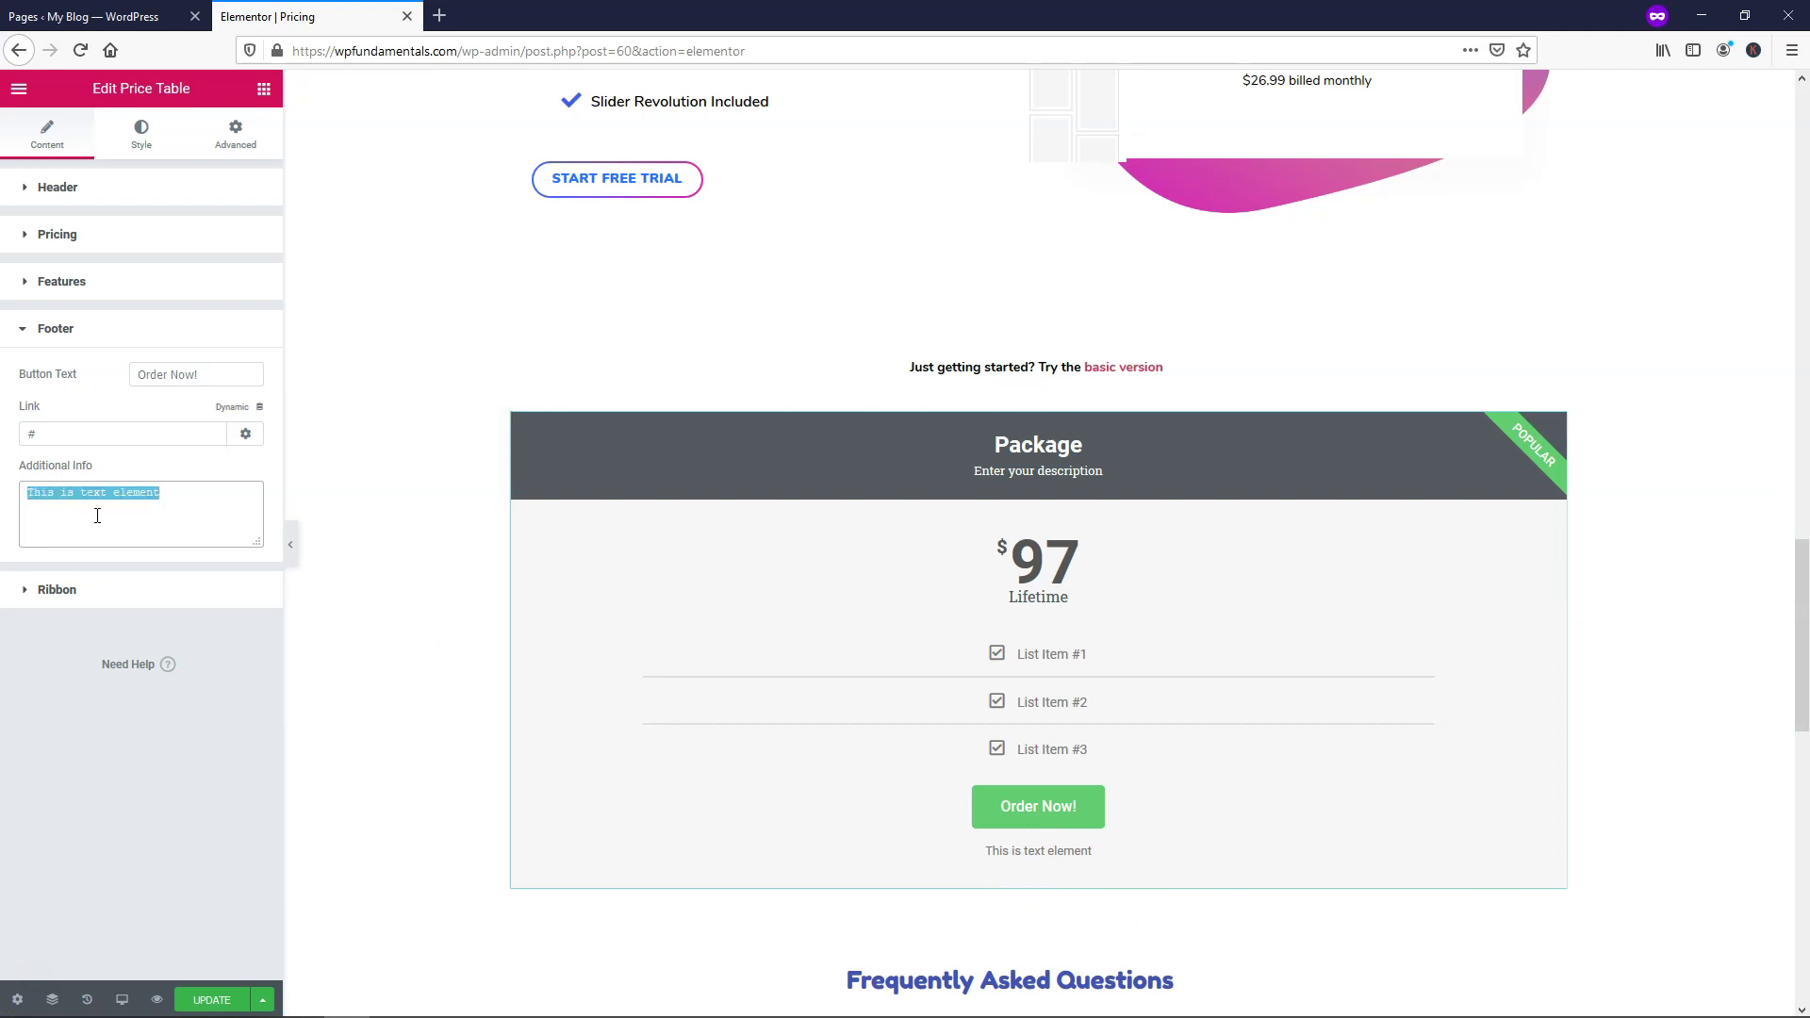
key(BackSpace)
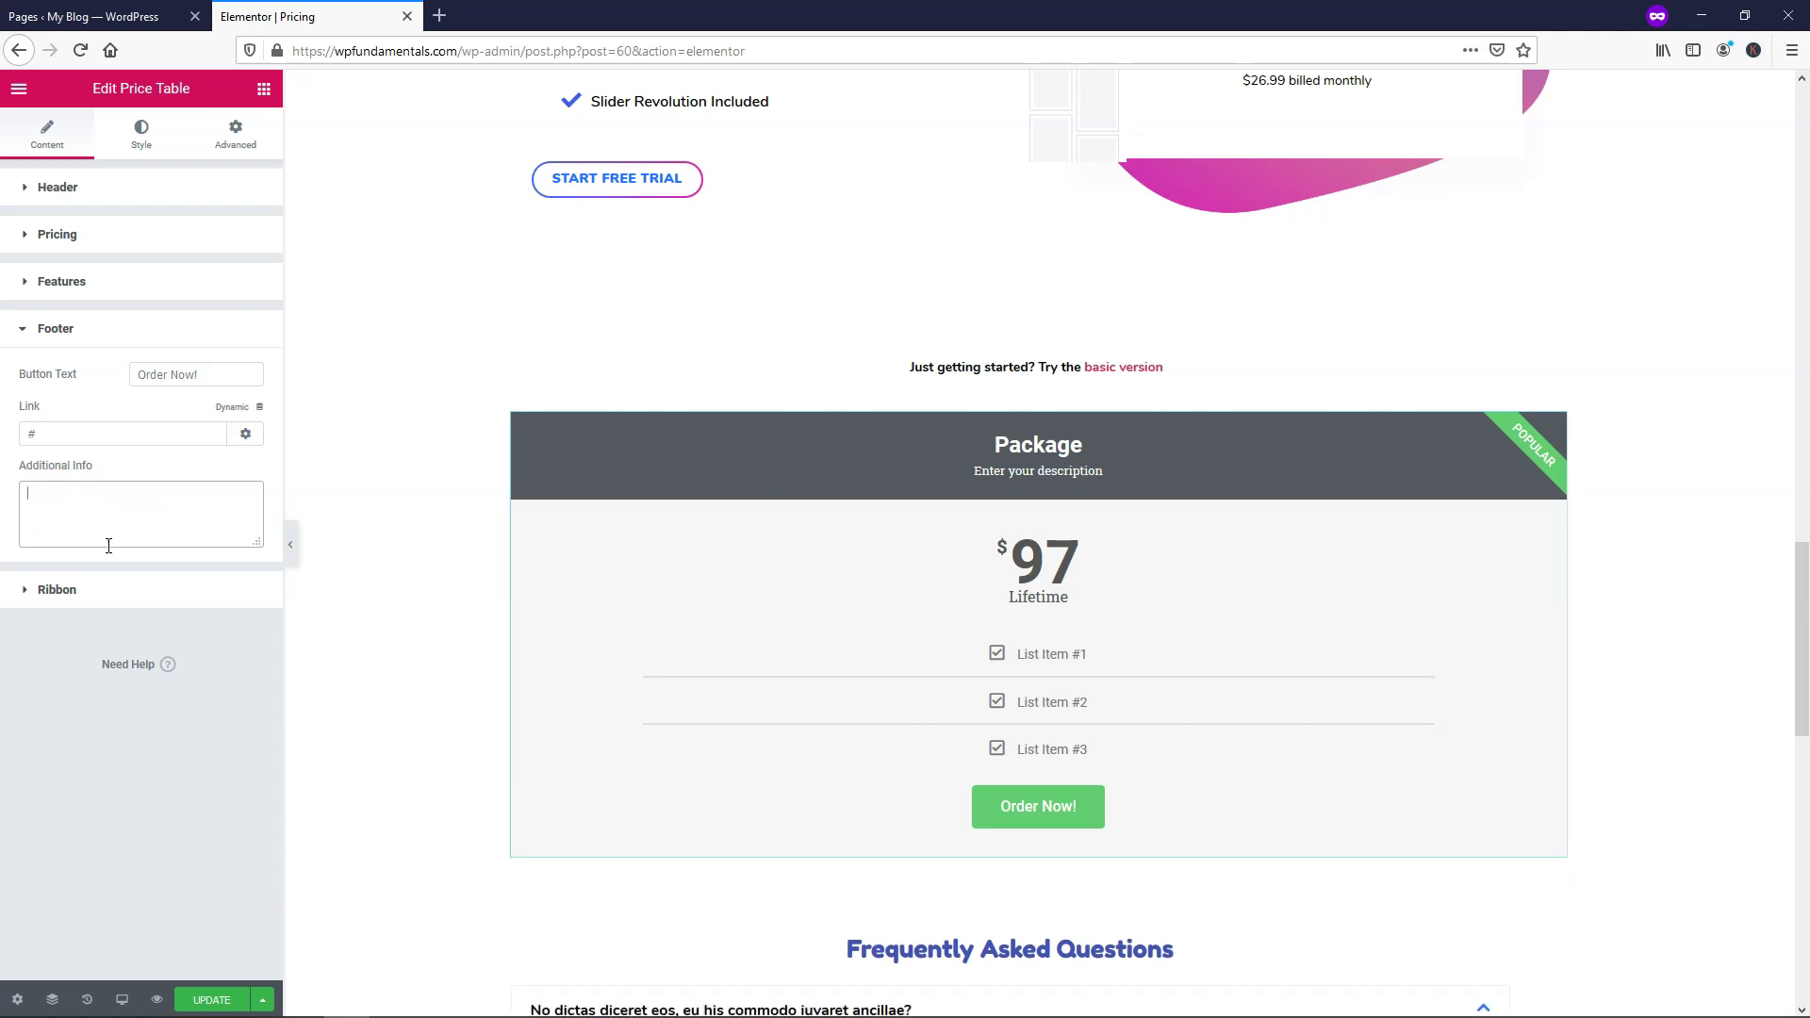
Step: Keep the Popular ribbon shown and save the page with Update
click(104, 592)
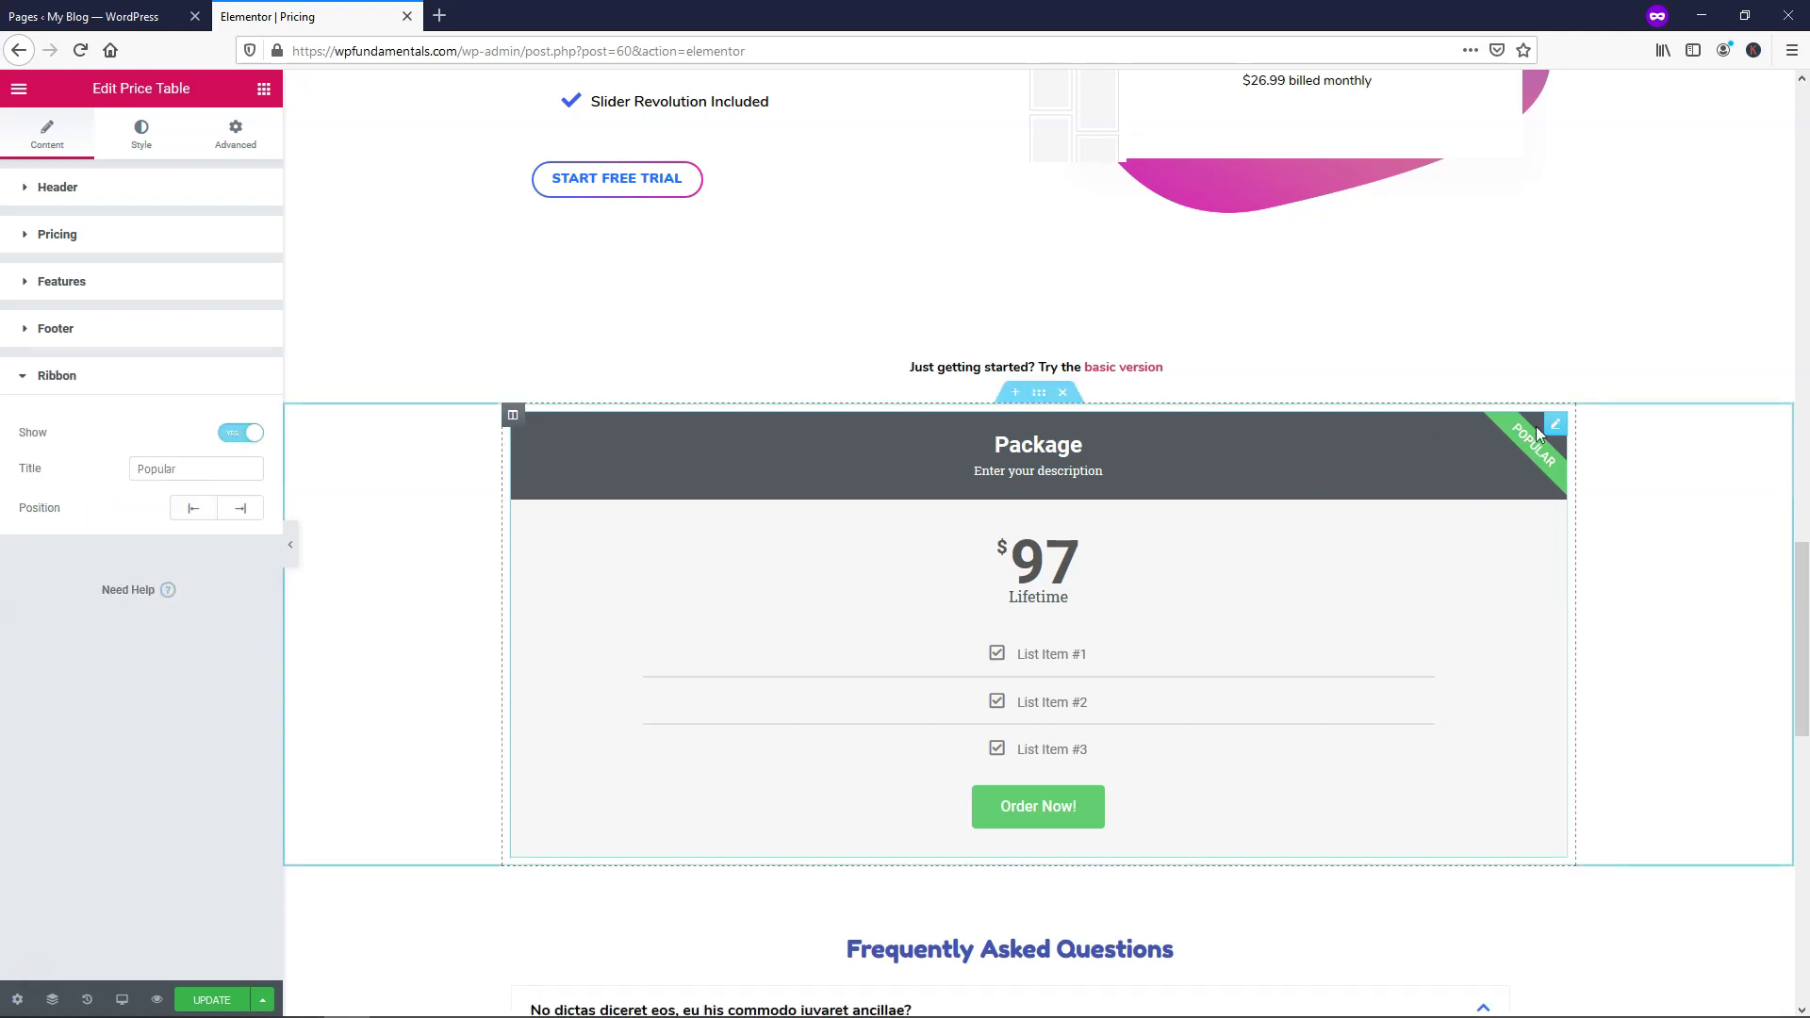
click(229, 443)
click(250, 440)
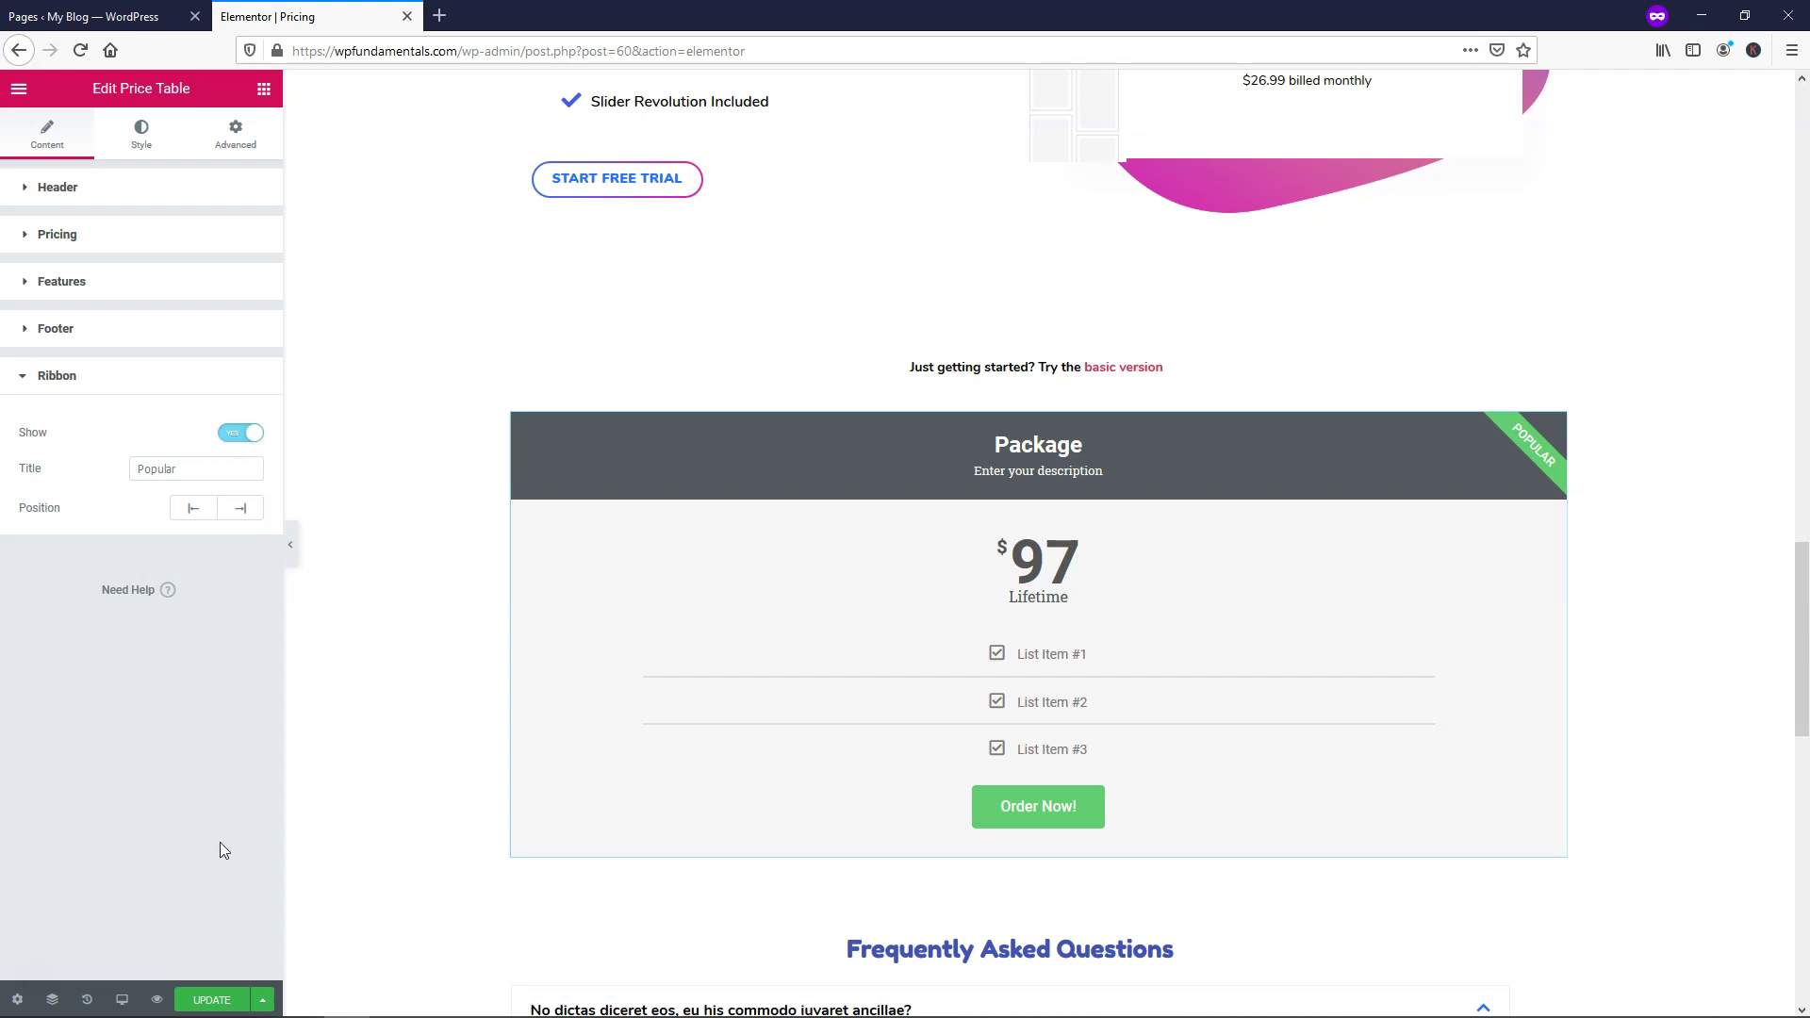
click(212, 999)
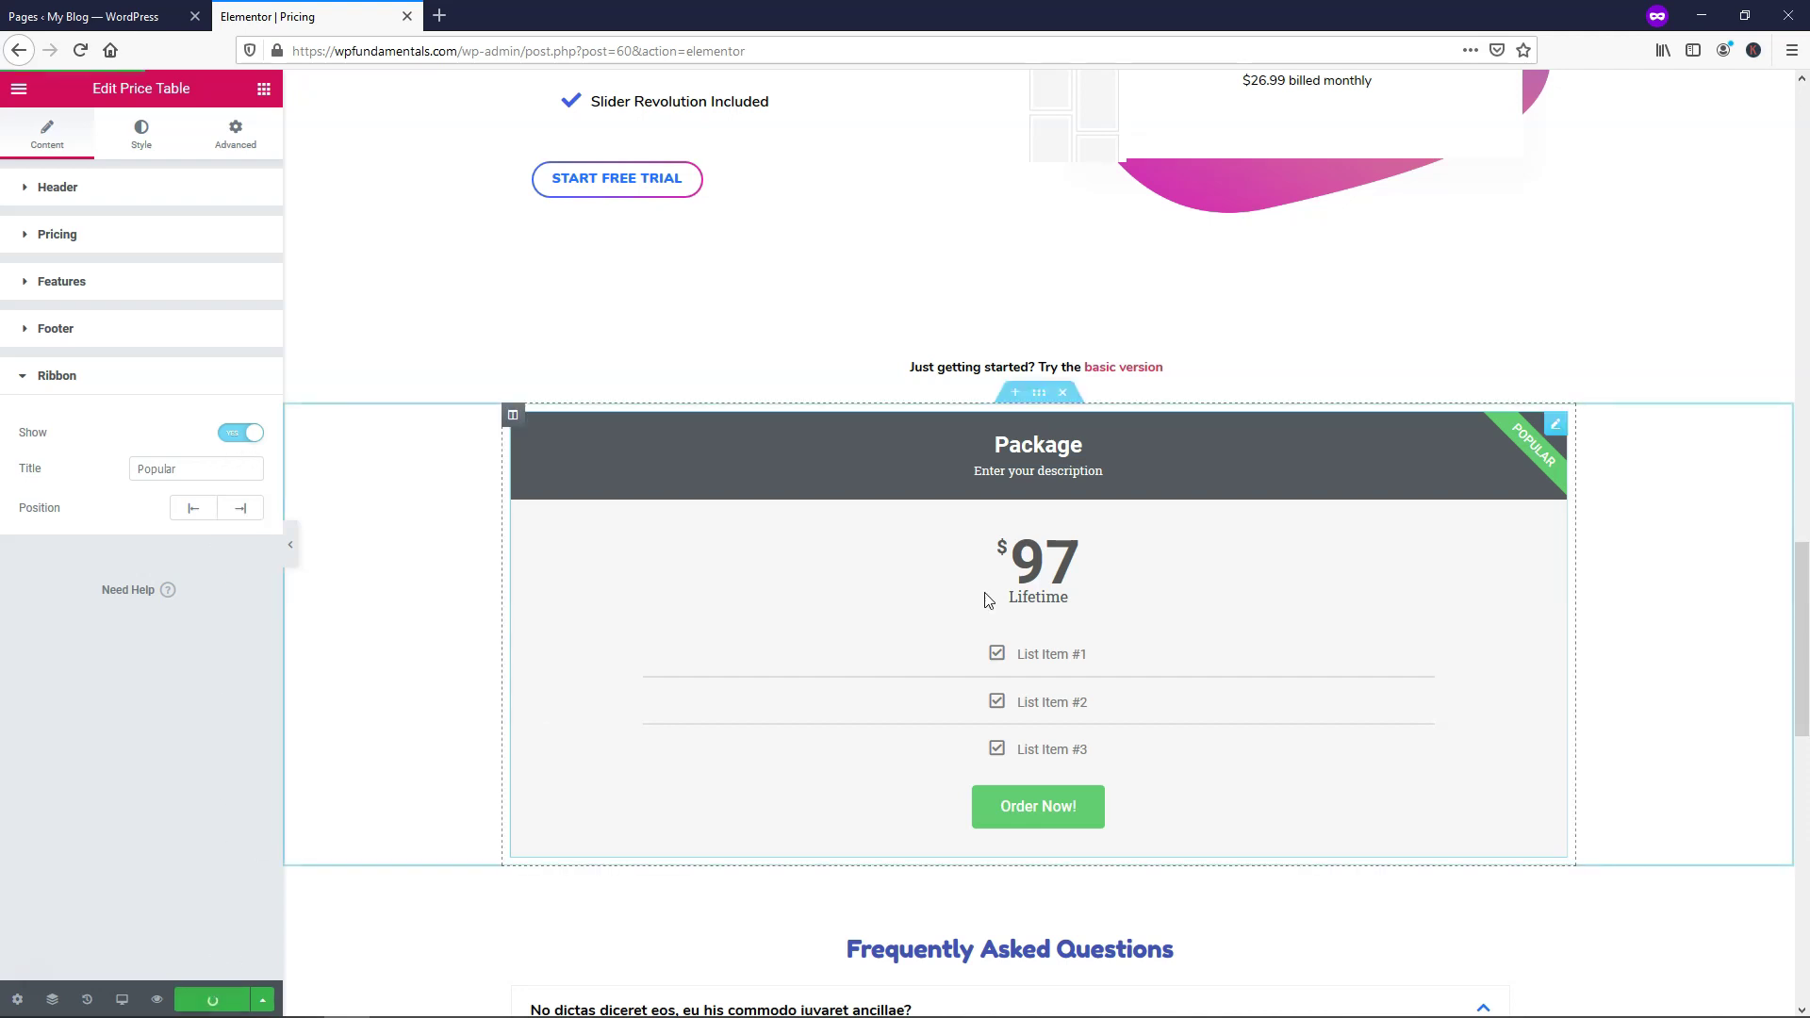
Step: Set the header background colour to magenta (#B3189D) in the Style tab
click(149, 146)
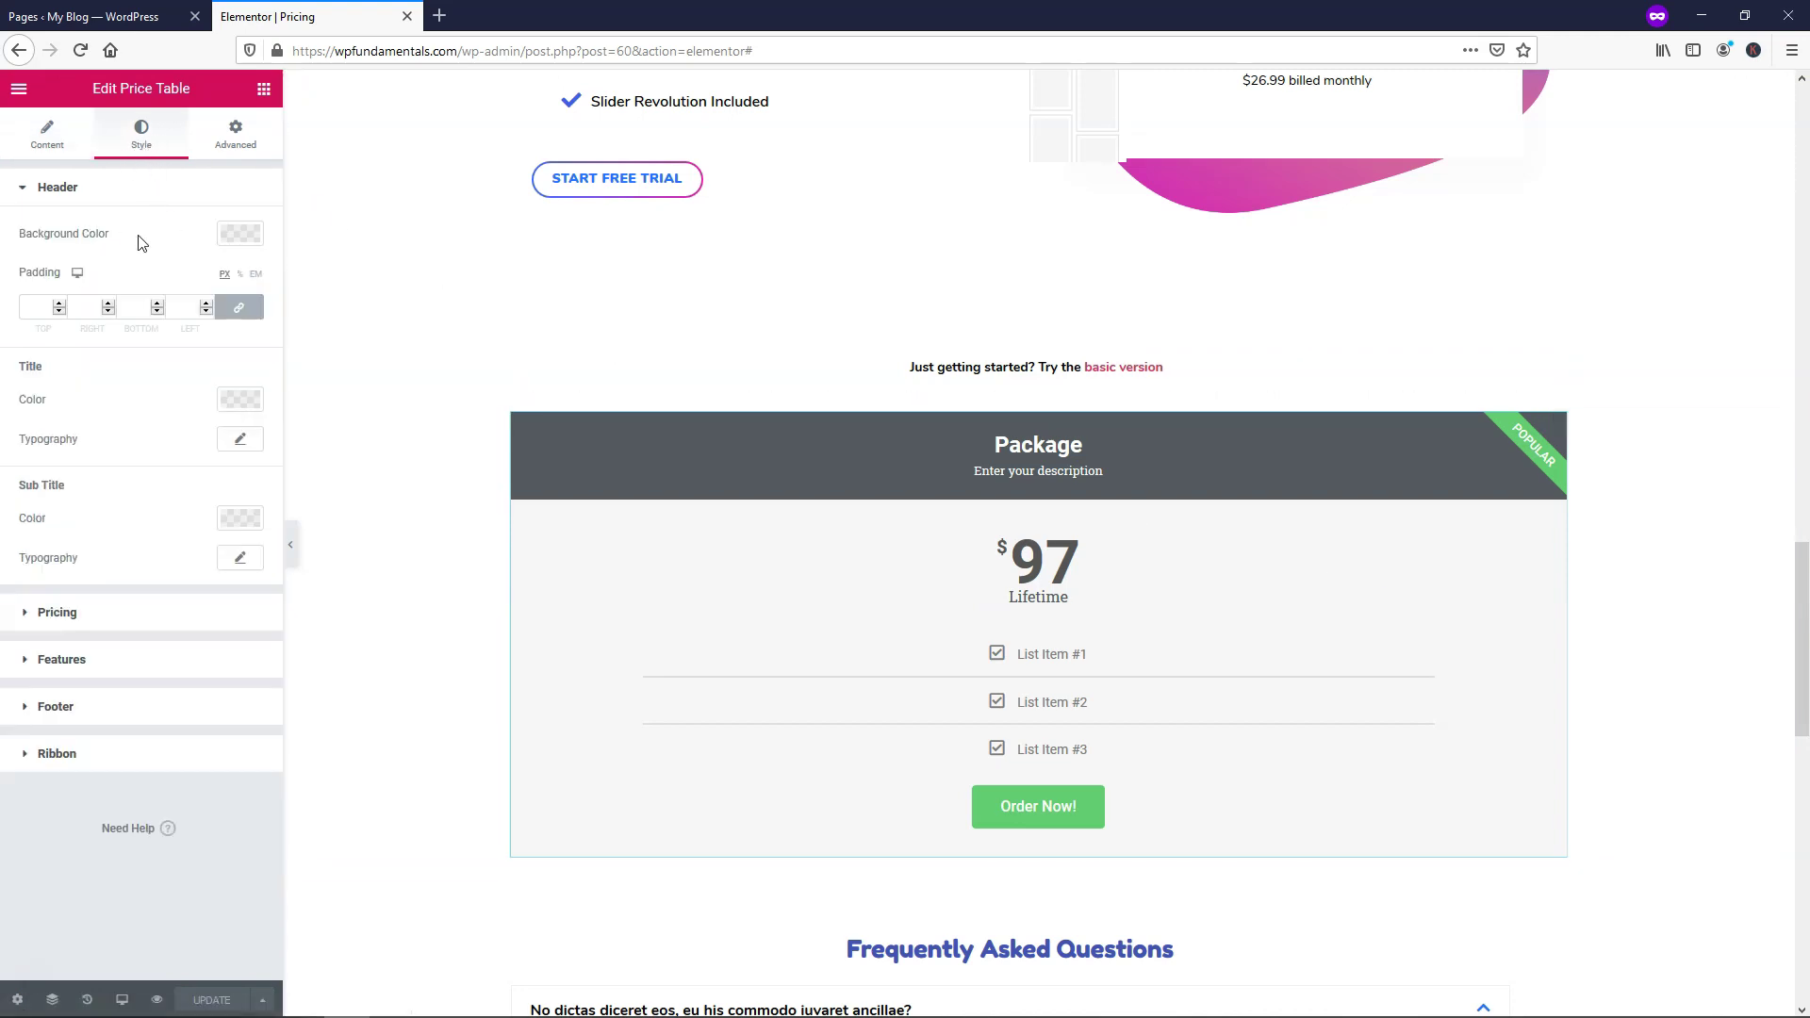
click(241, 234)
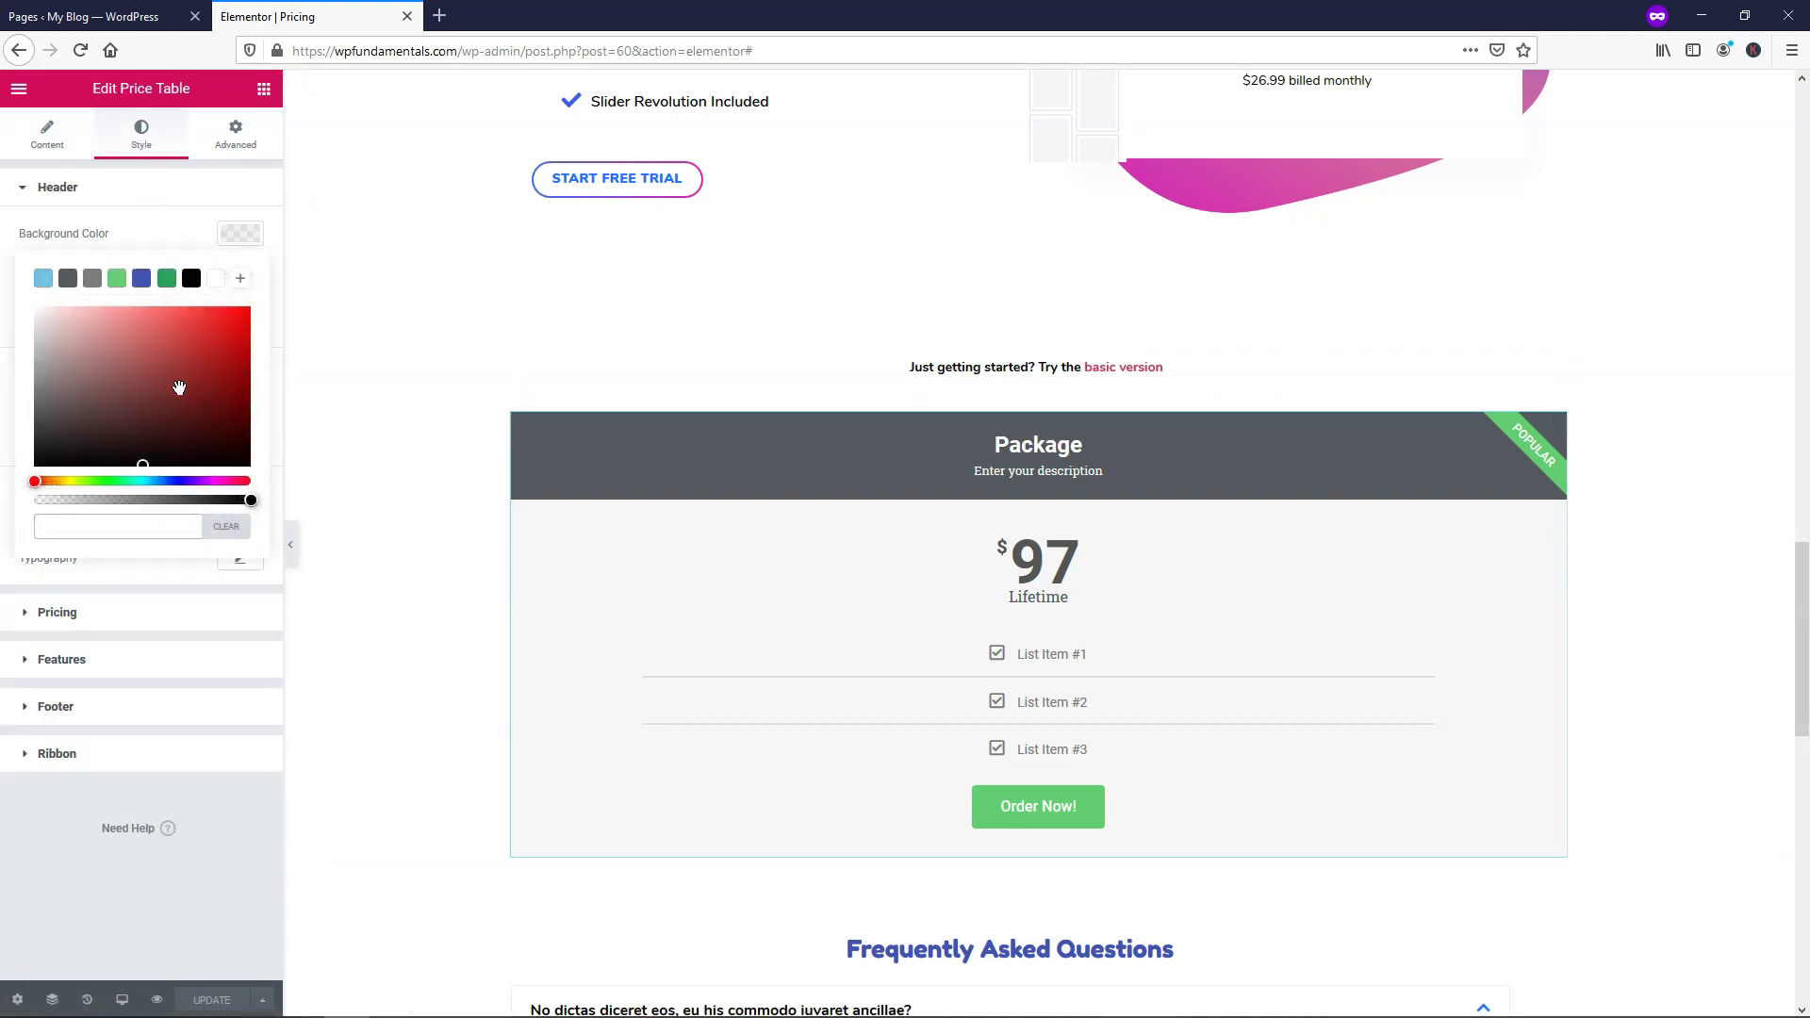
click(219, 481)
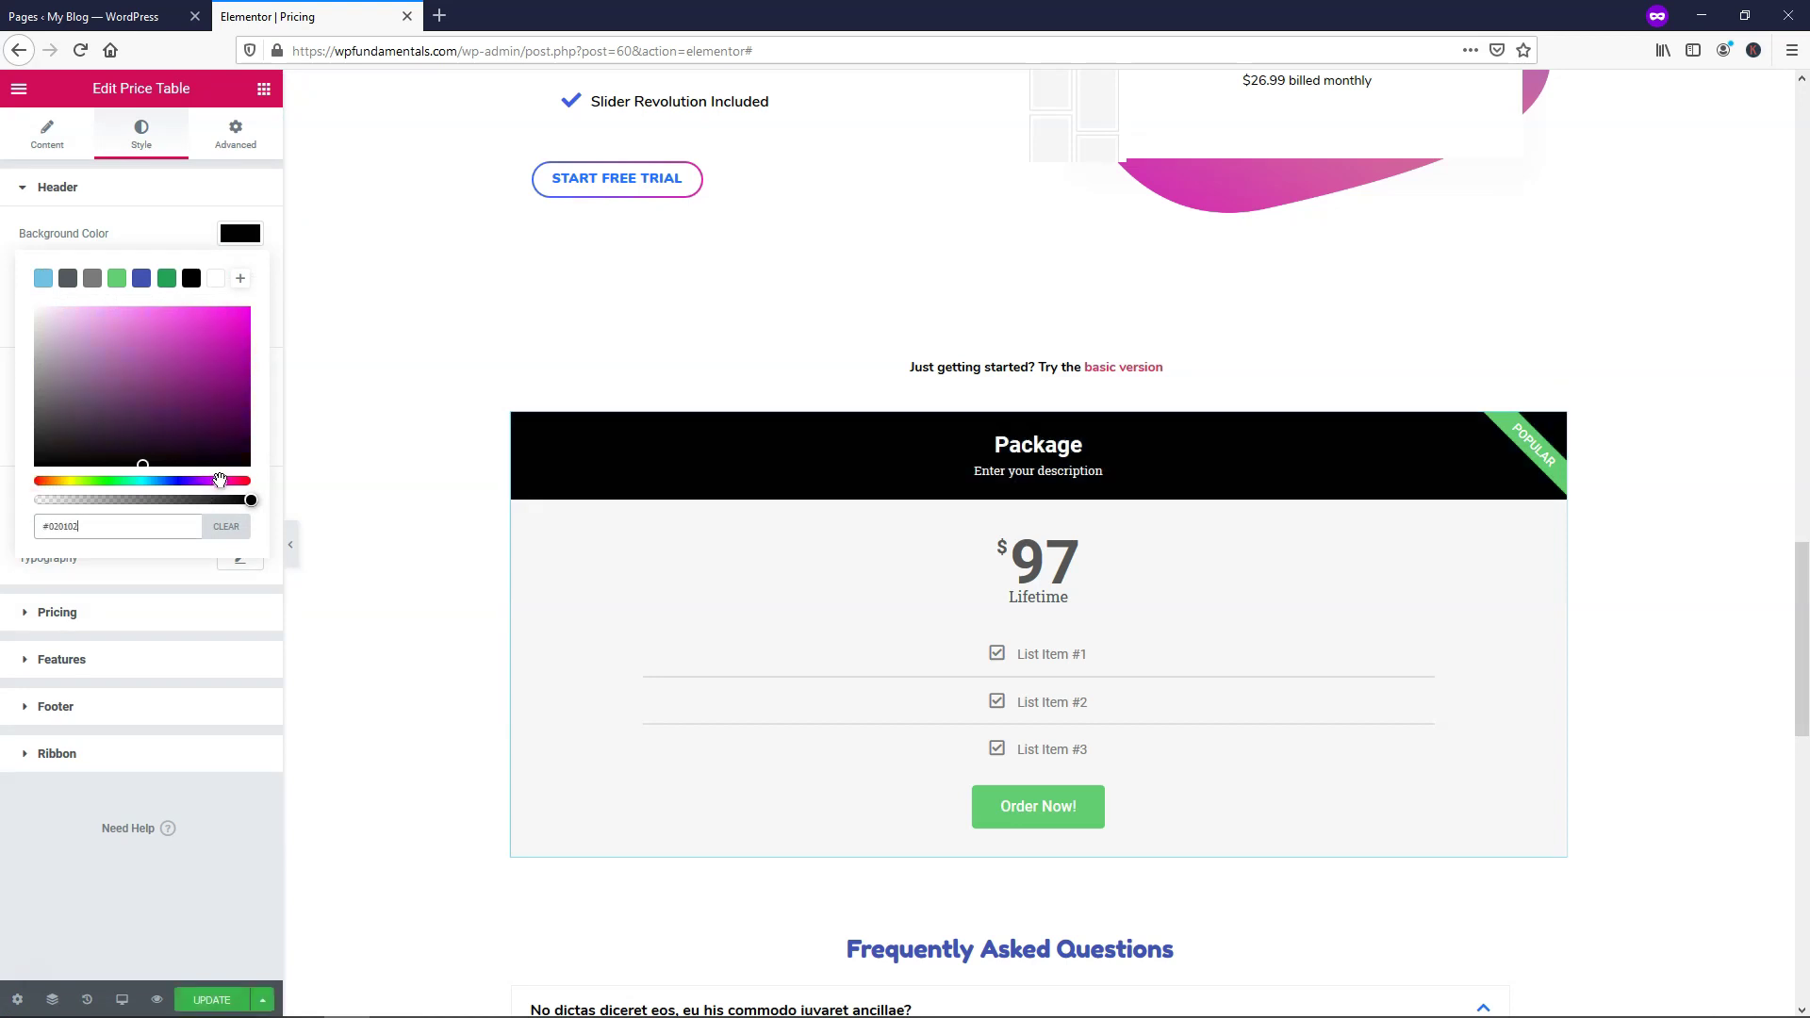
drag(178, 444, 222, 355)
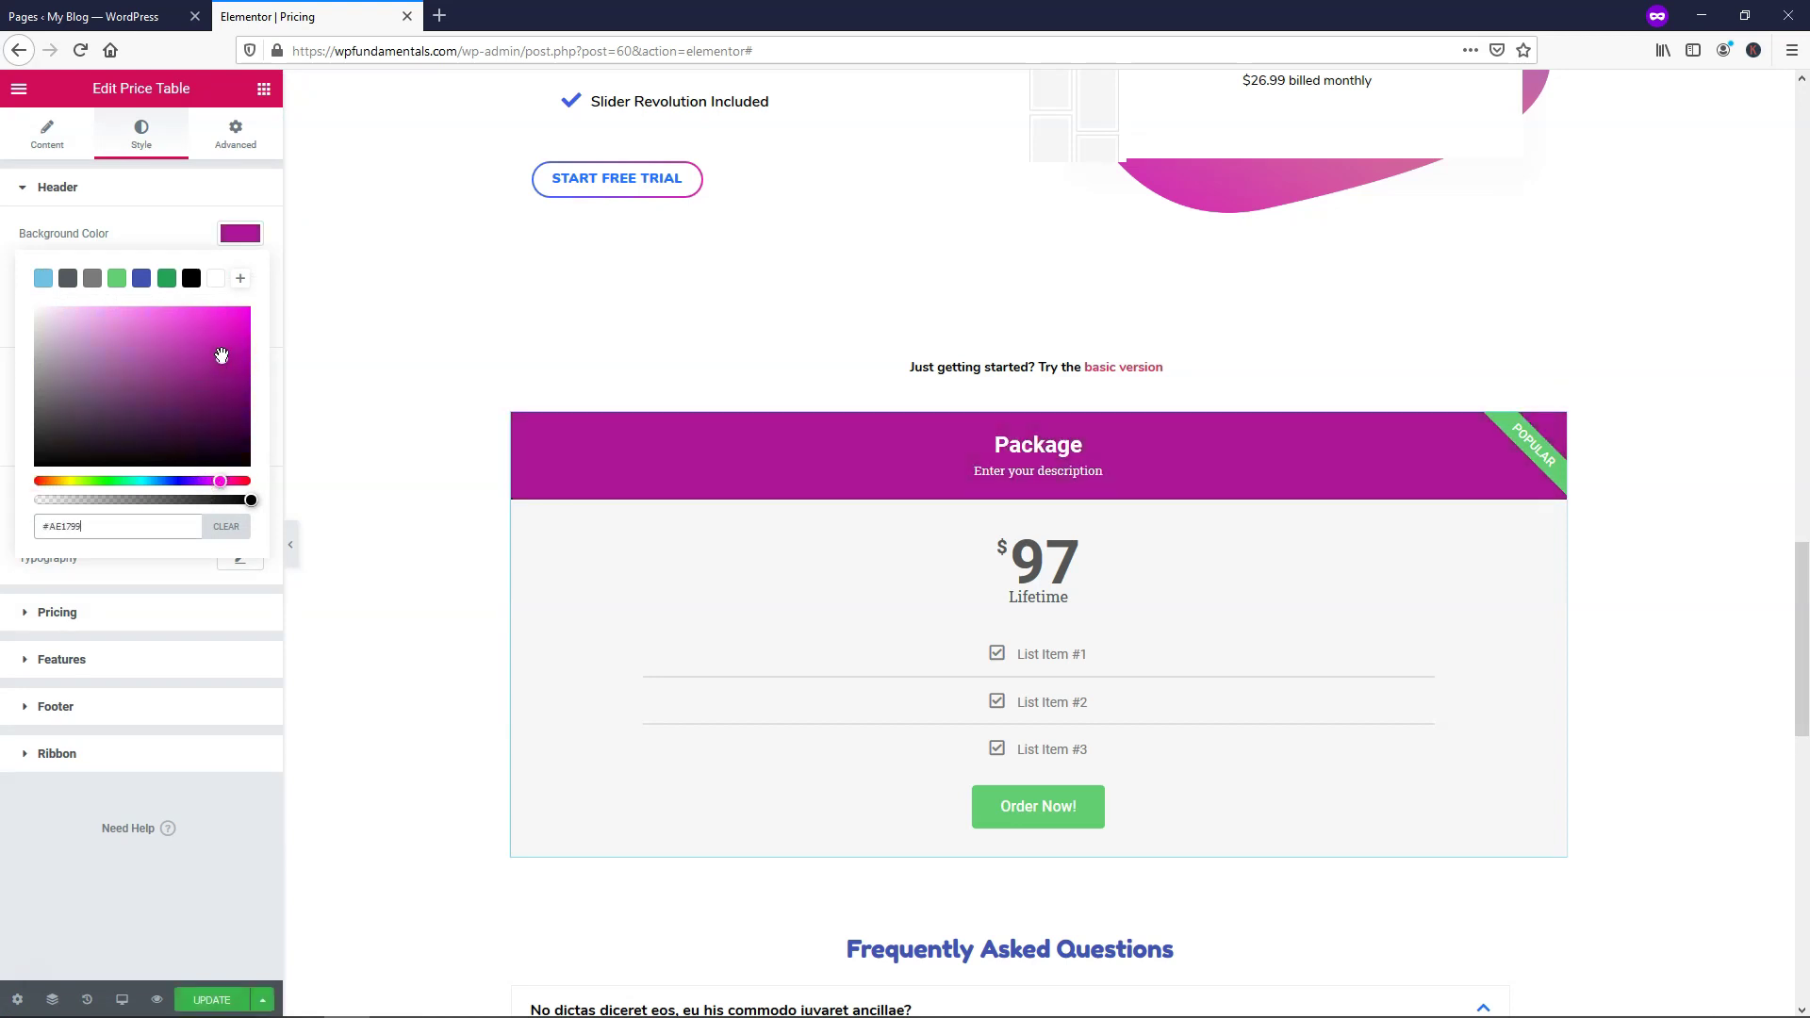
scroll(943, 363, up, 4)
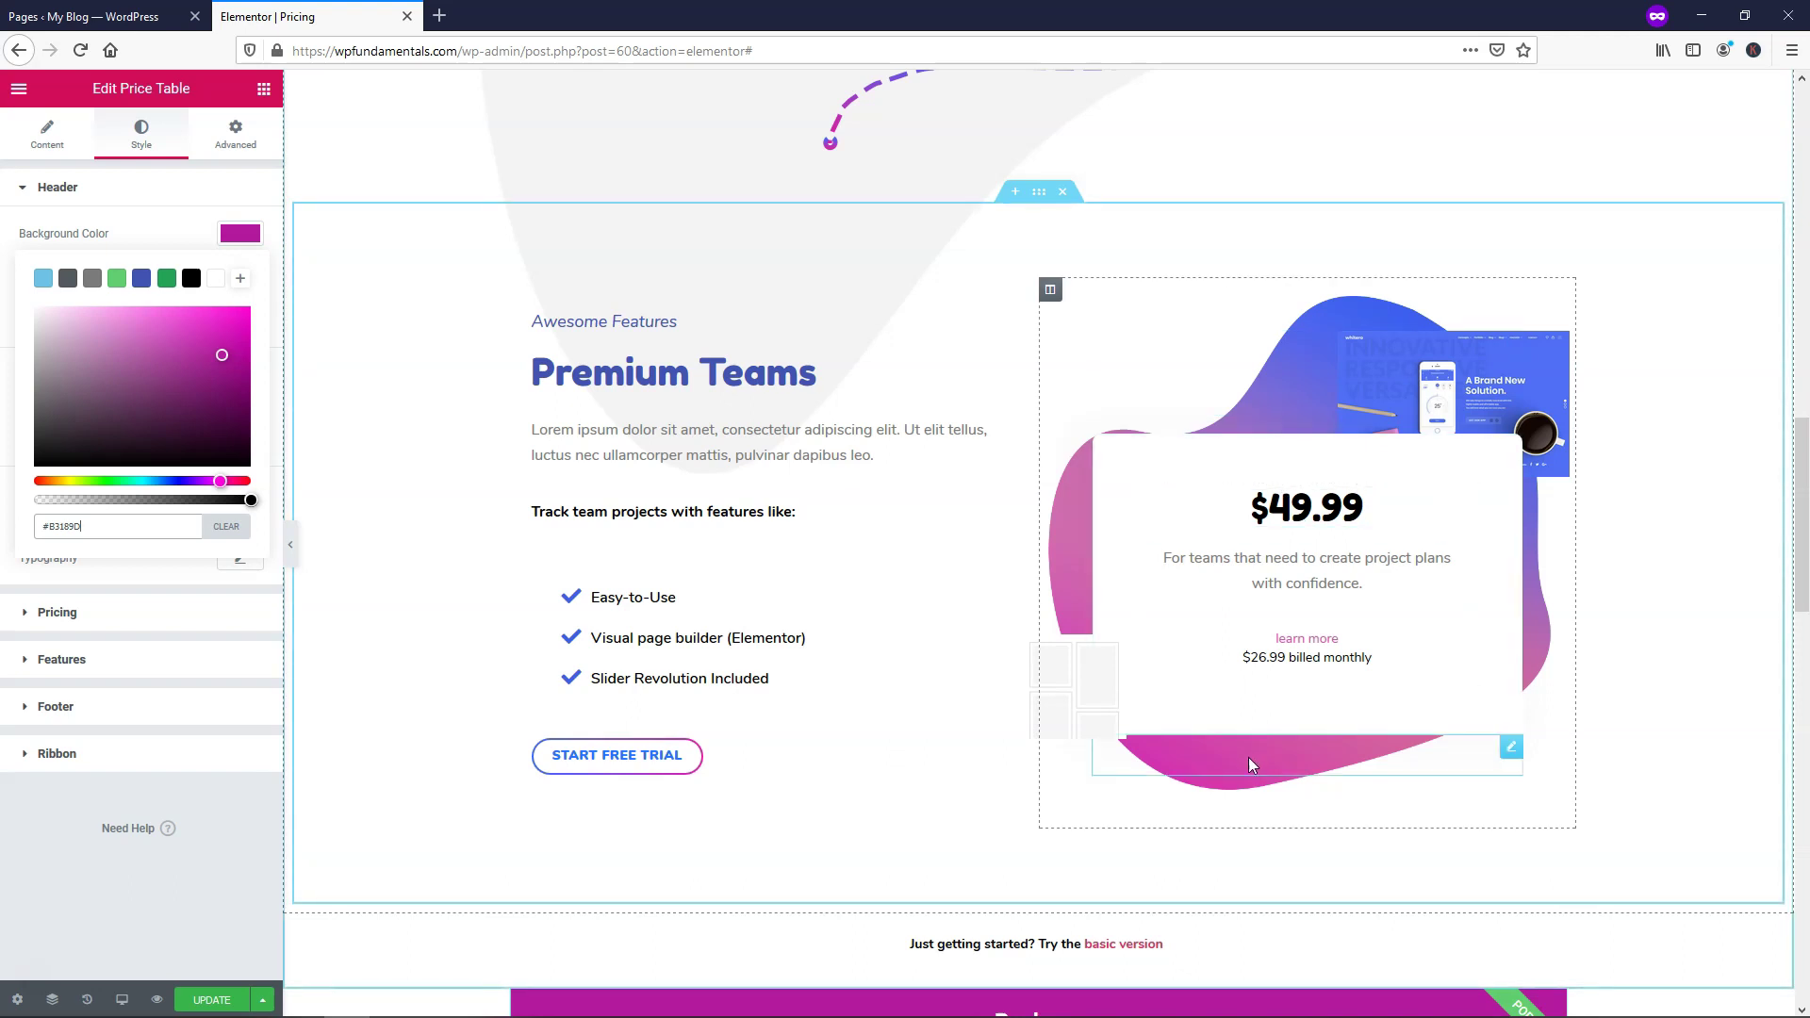
scroll(1238, 747, down, 1)
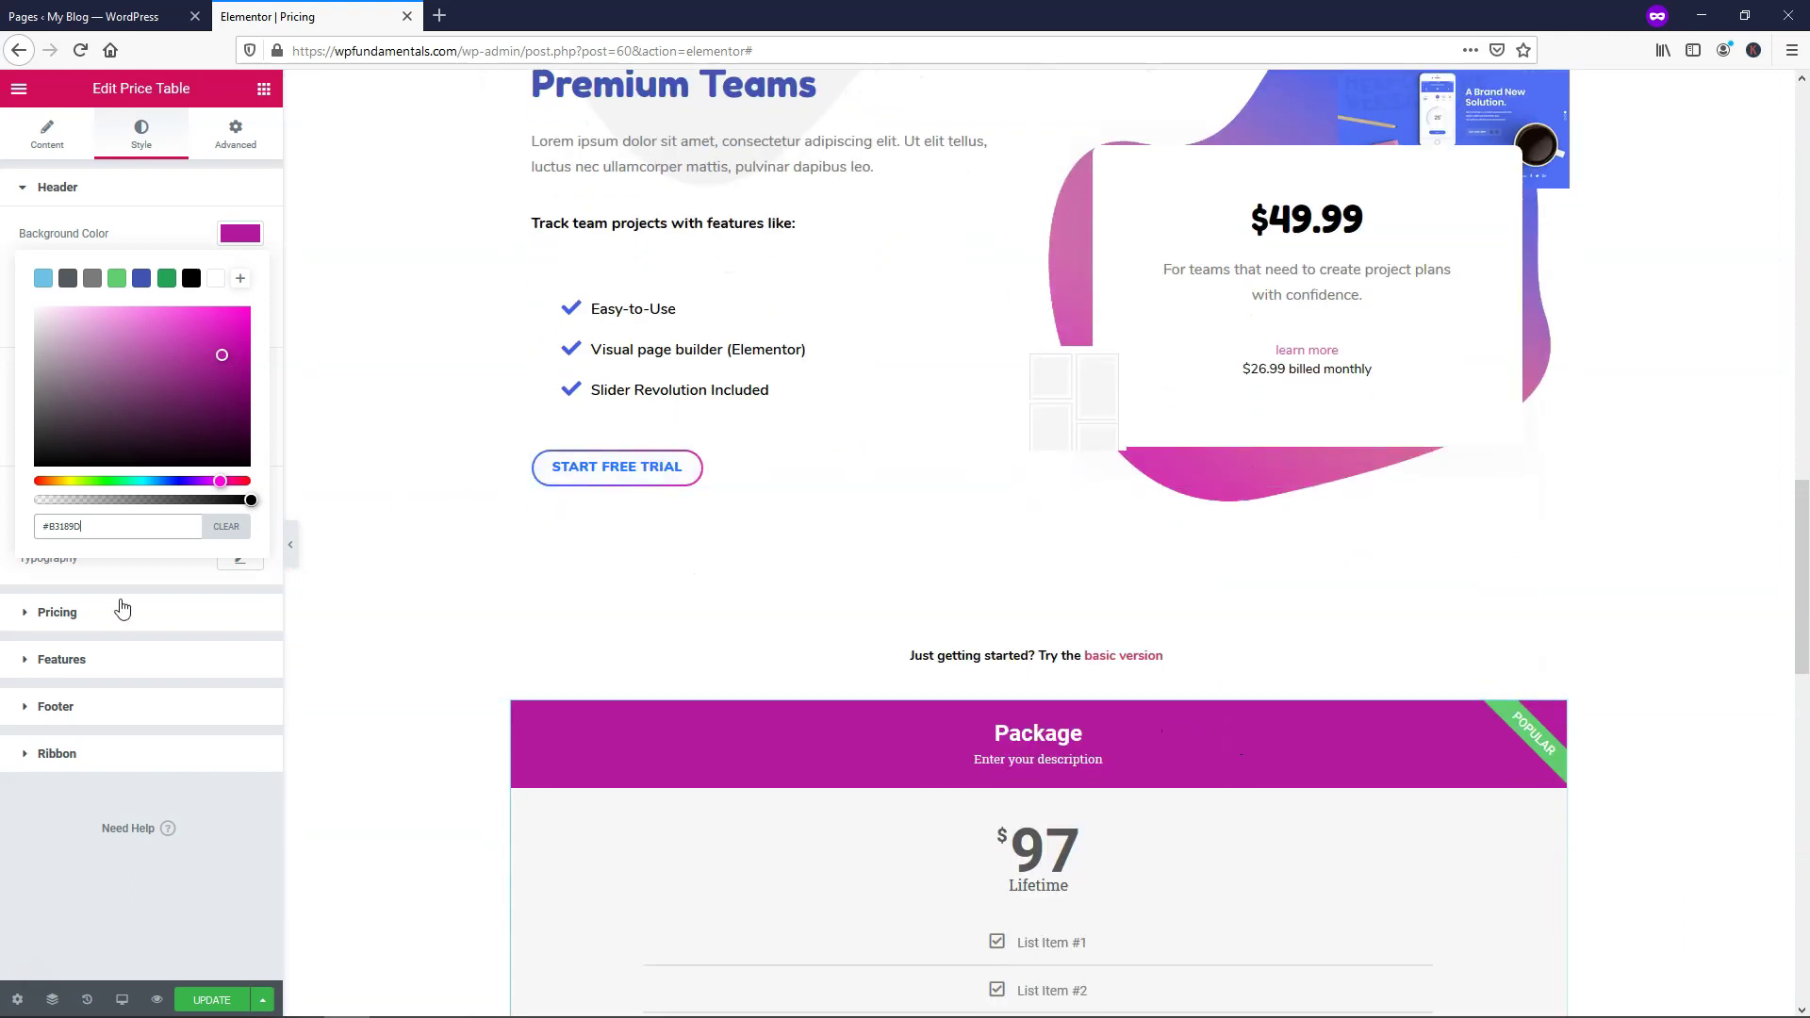
click(146, 238)
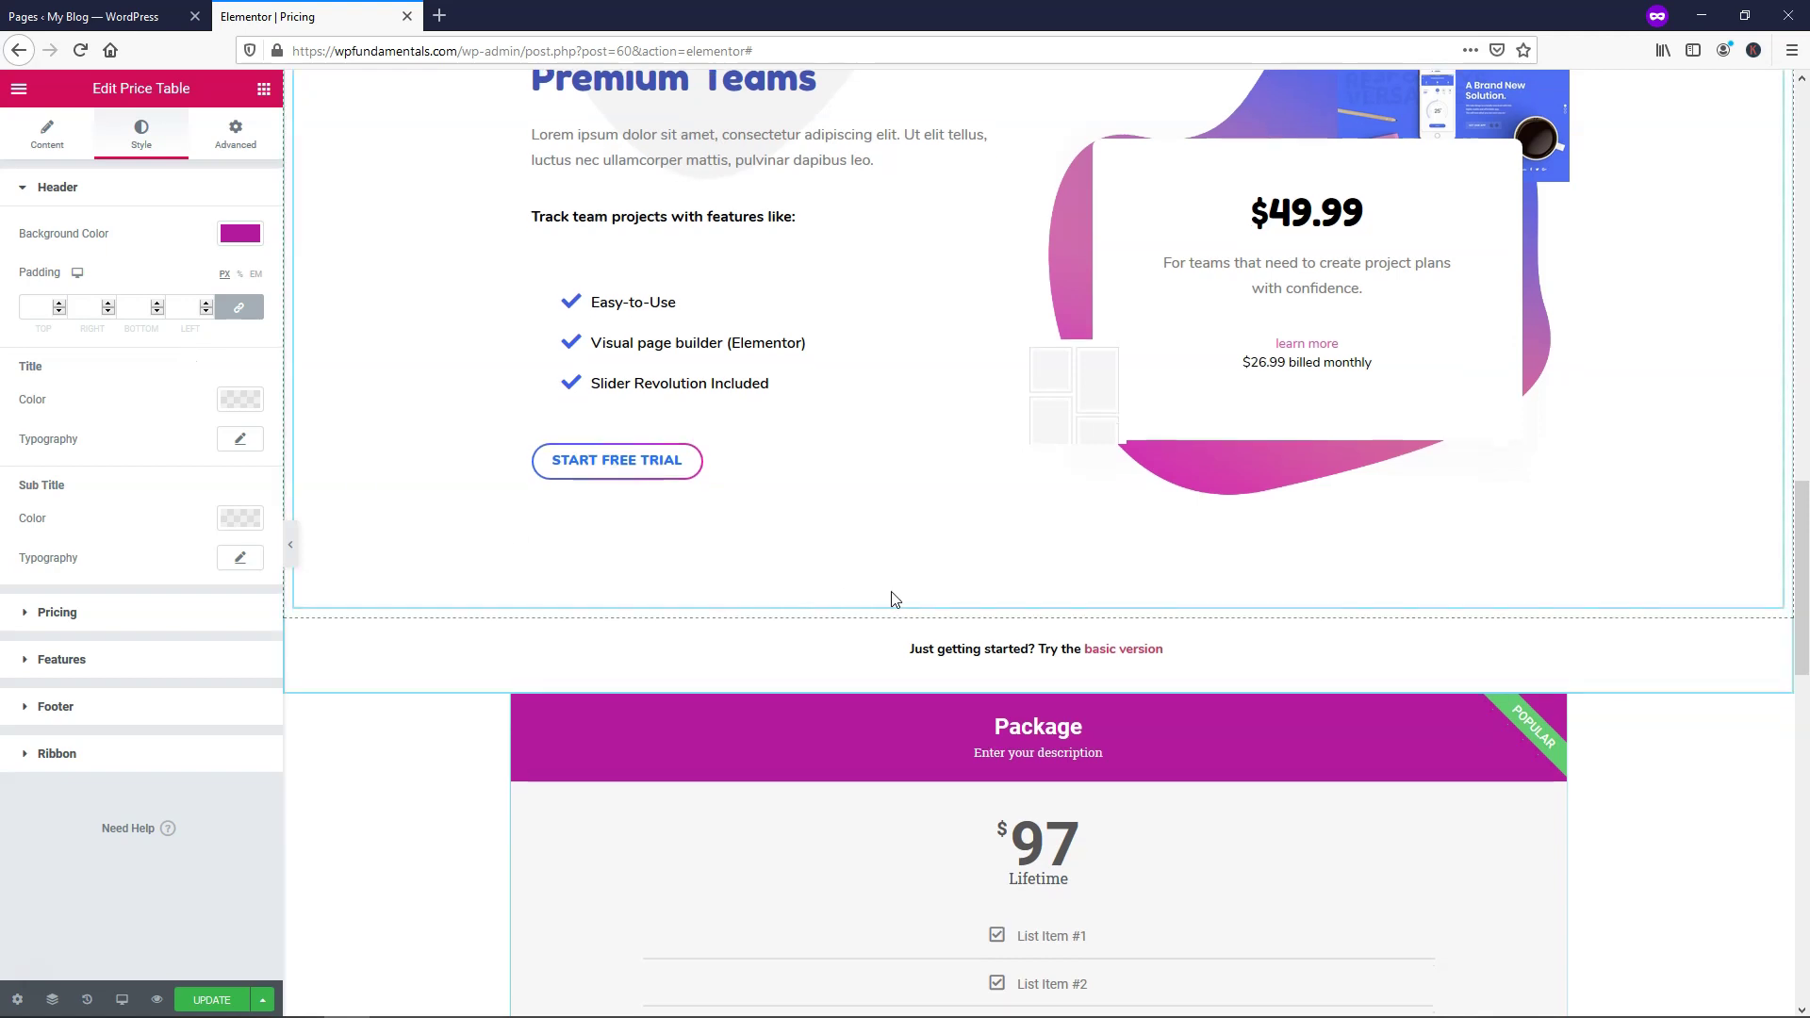
Step: Set the header padding to 25 on all sides with values linked
click(42, 308)
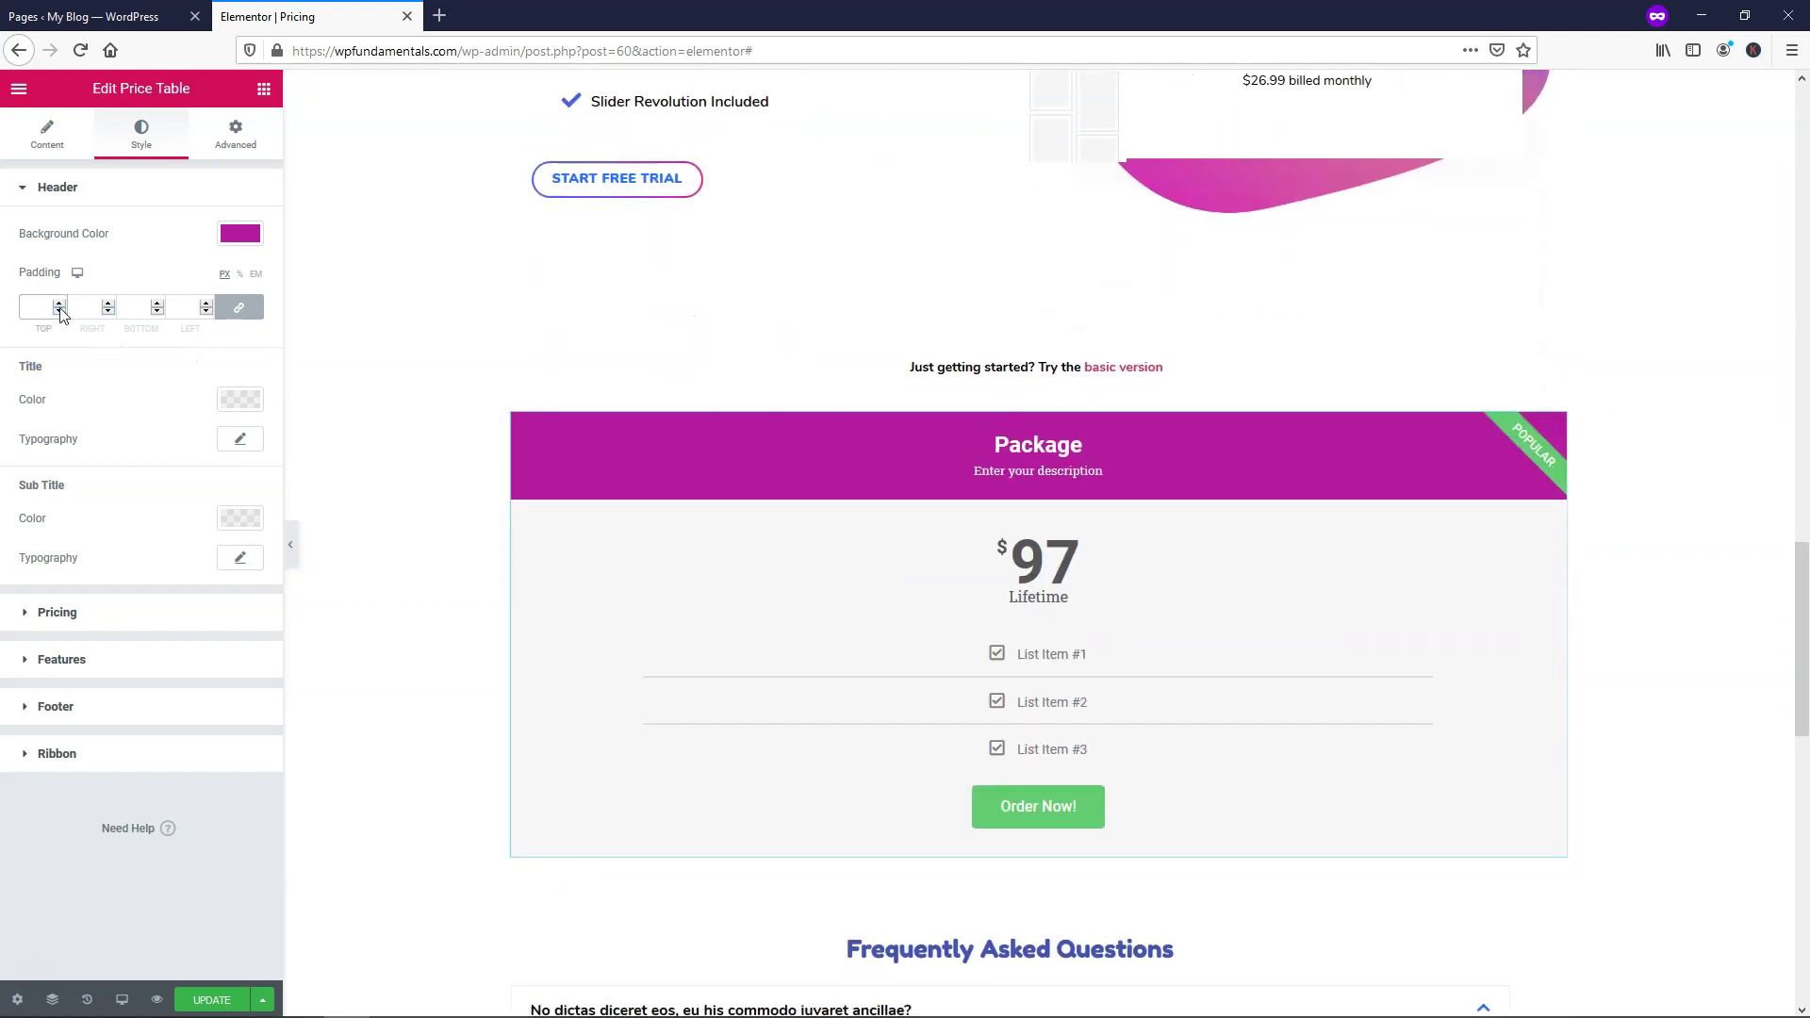
text(25)
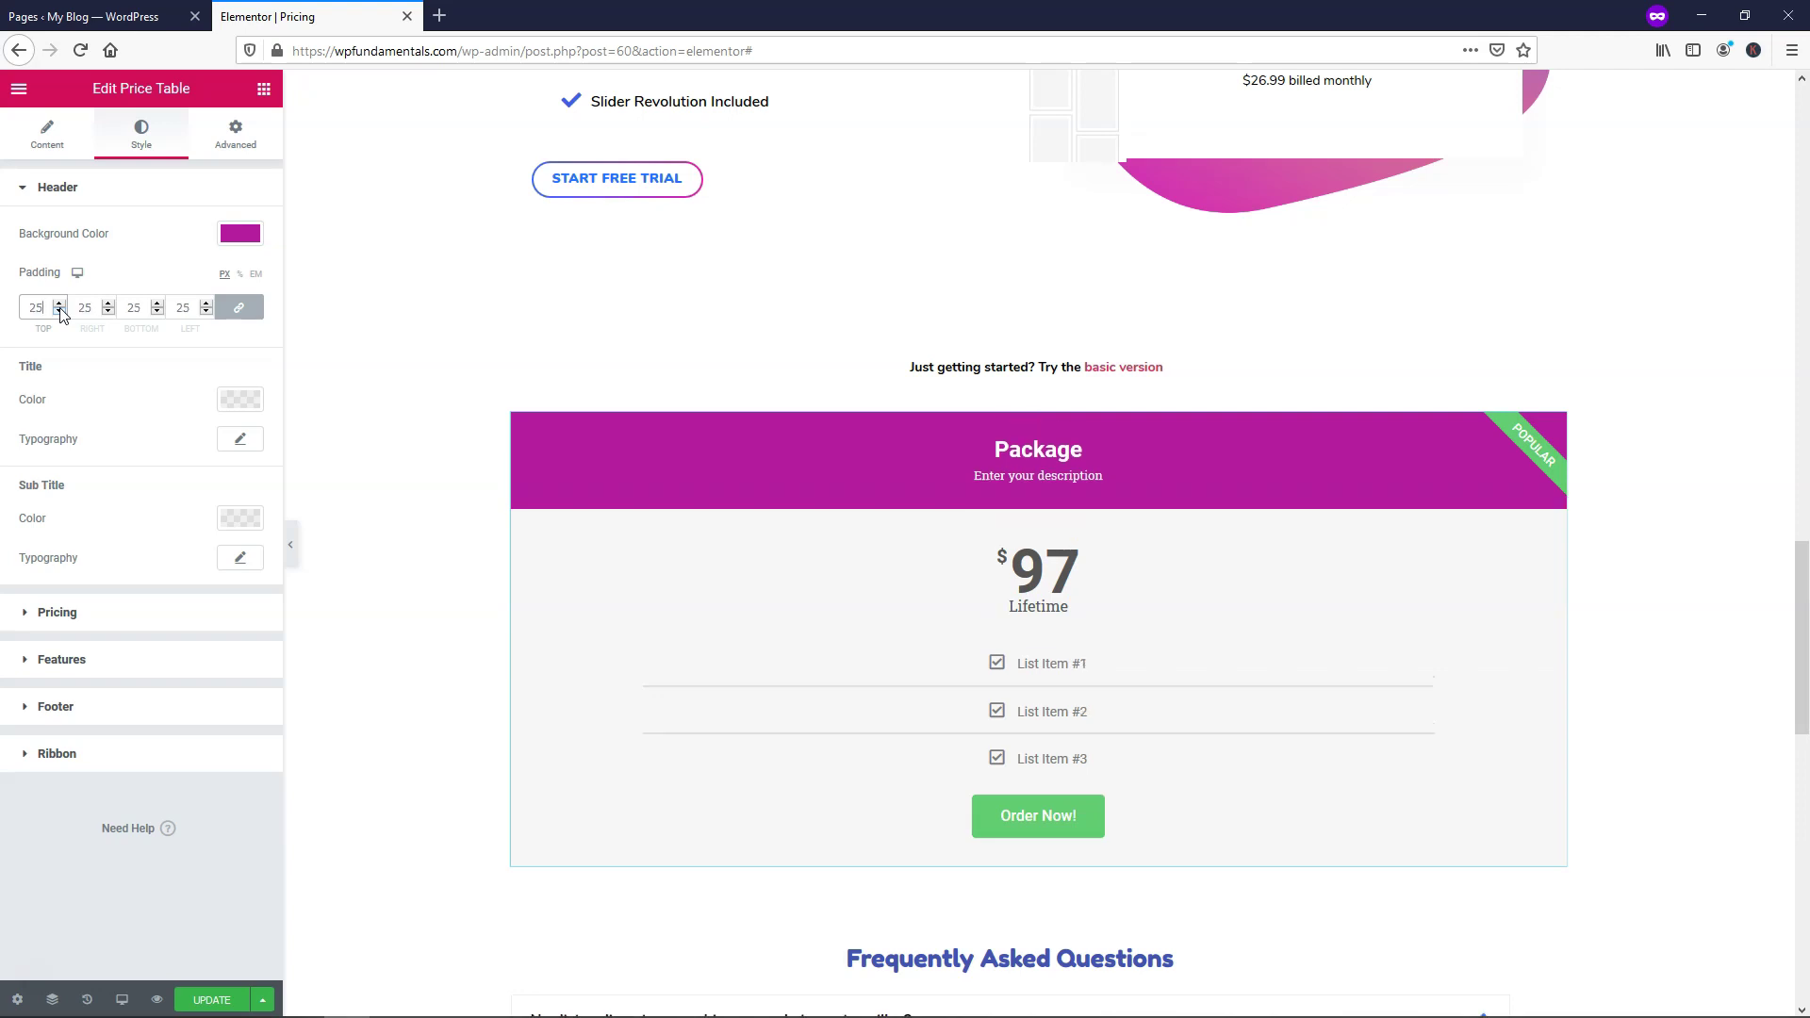
click(239, 315)
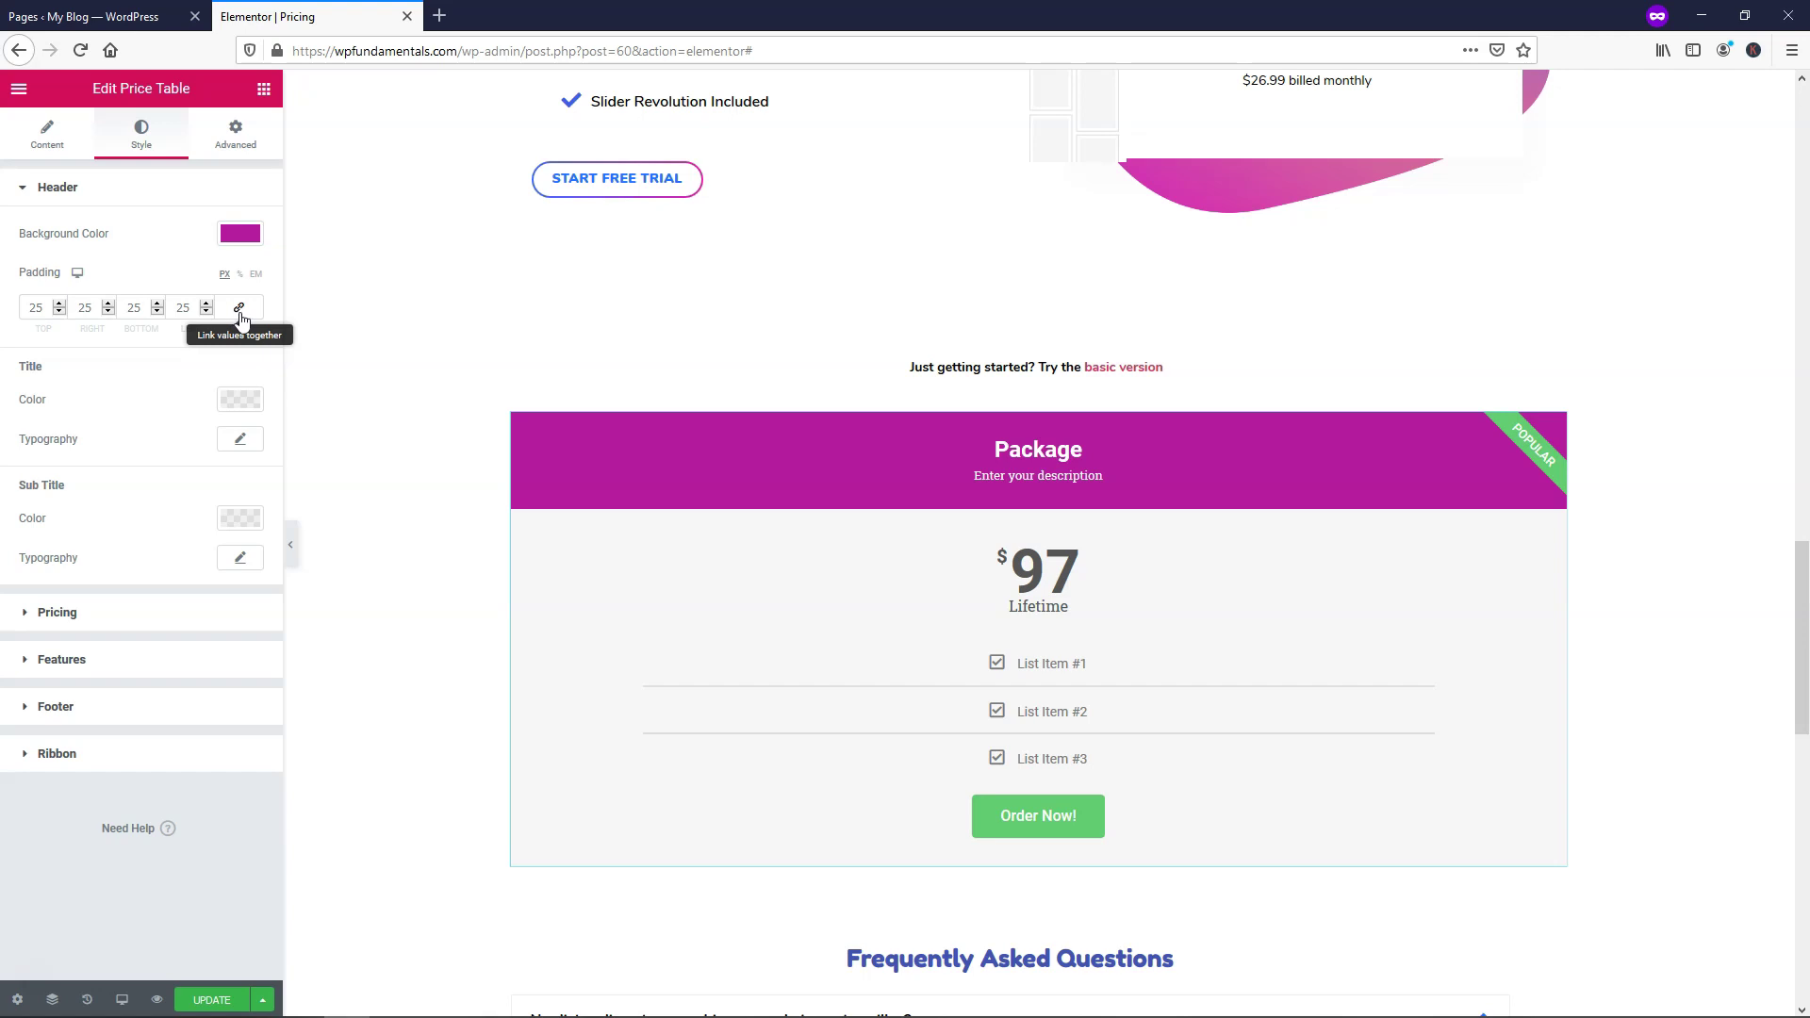
double_click(83, 314)
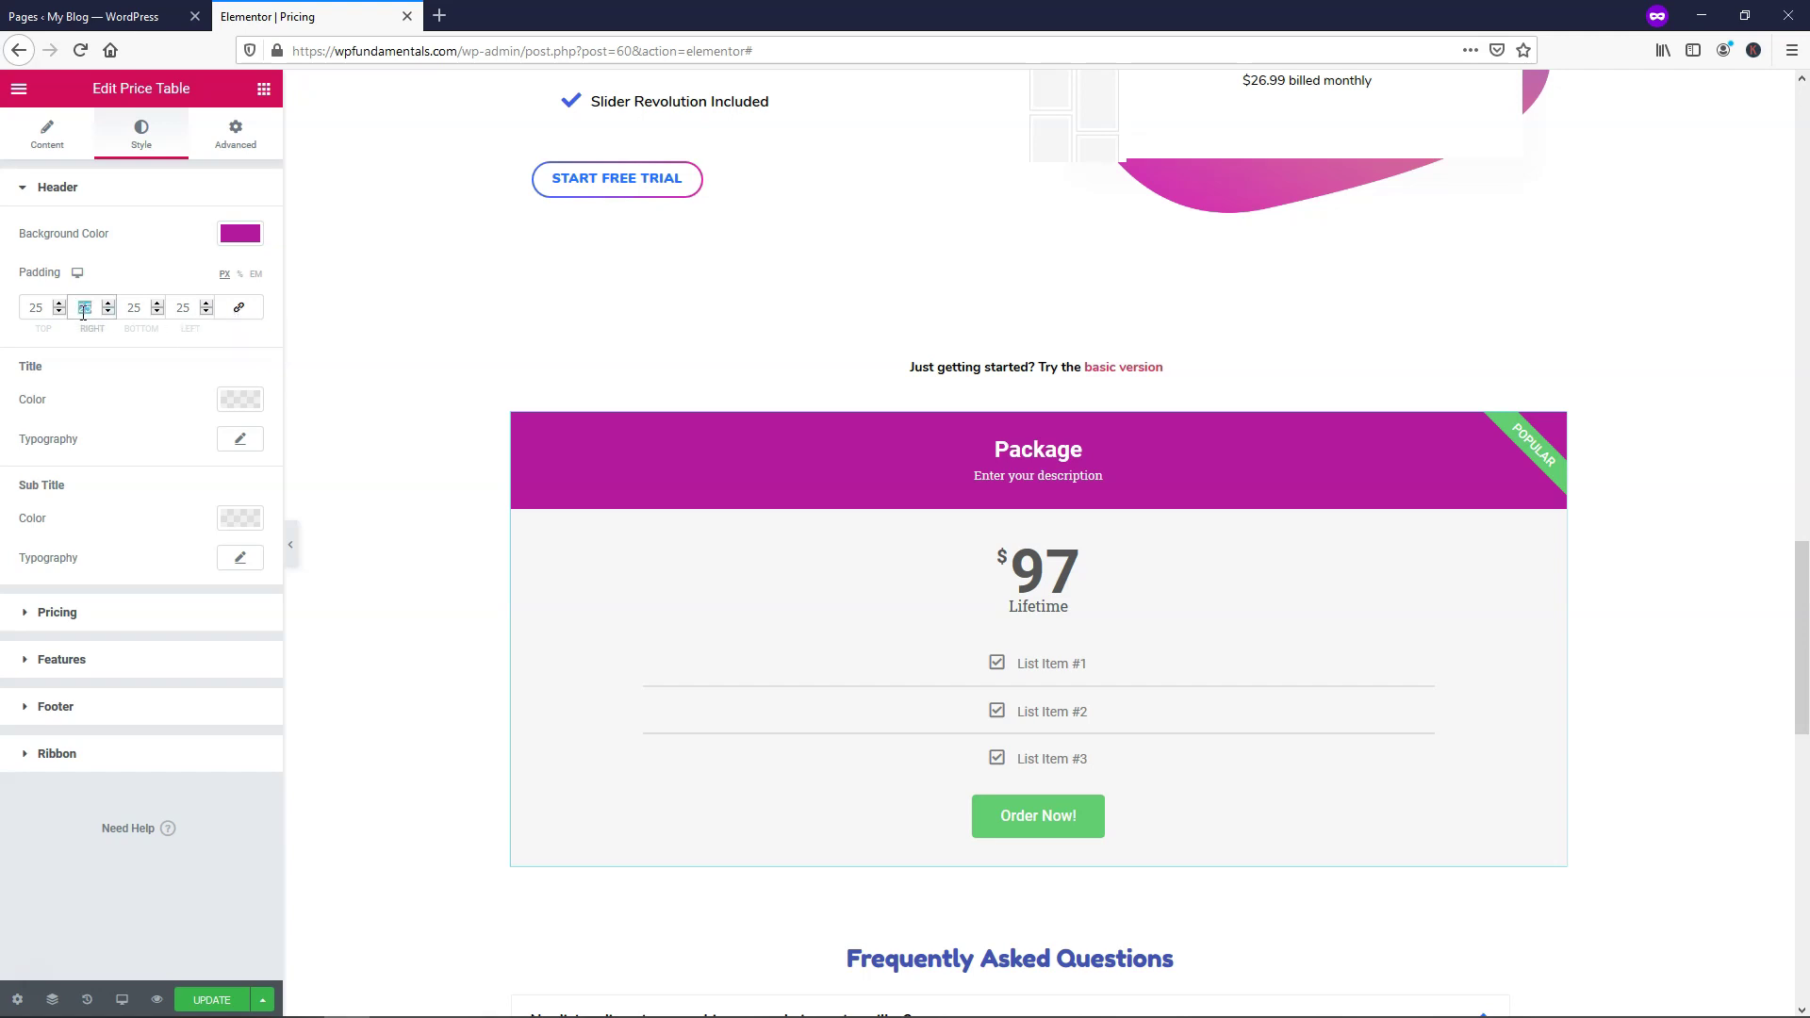
text(0)
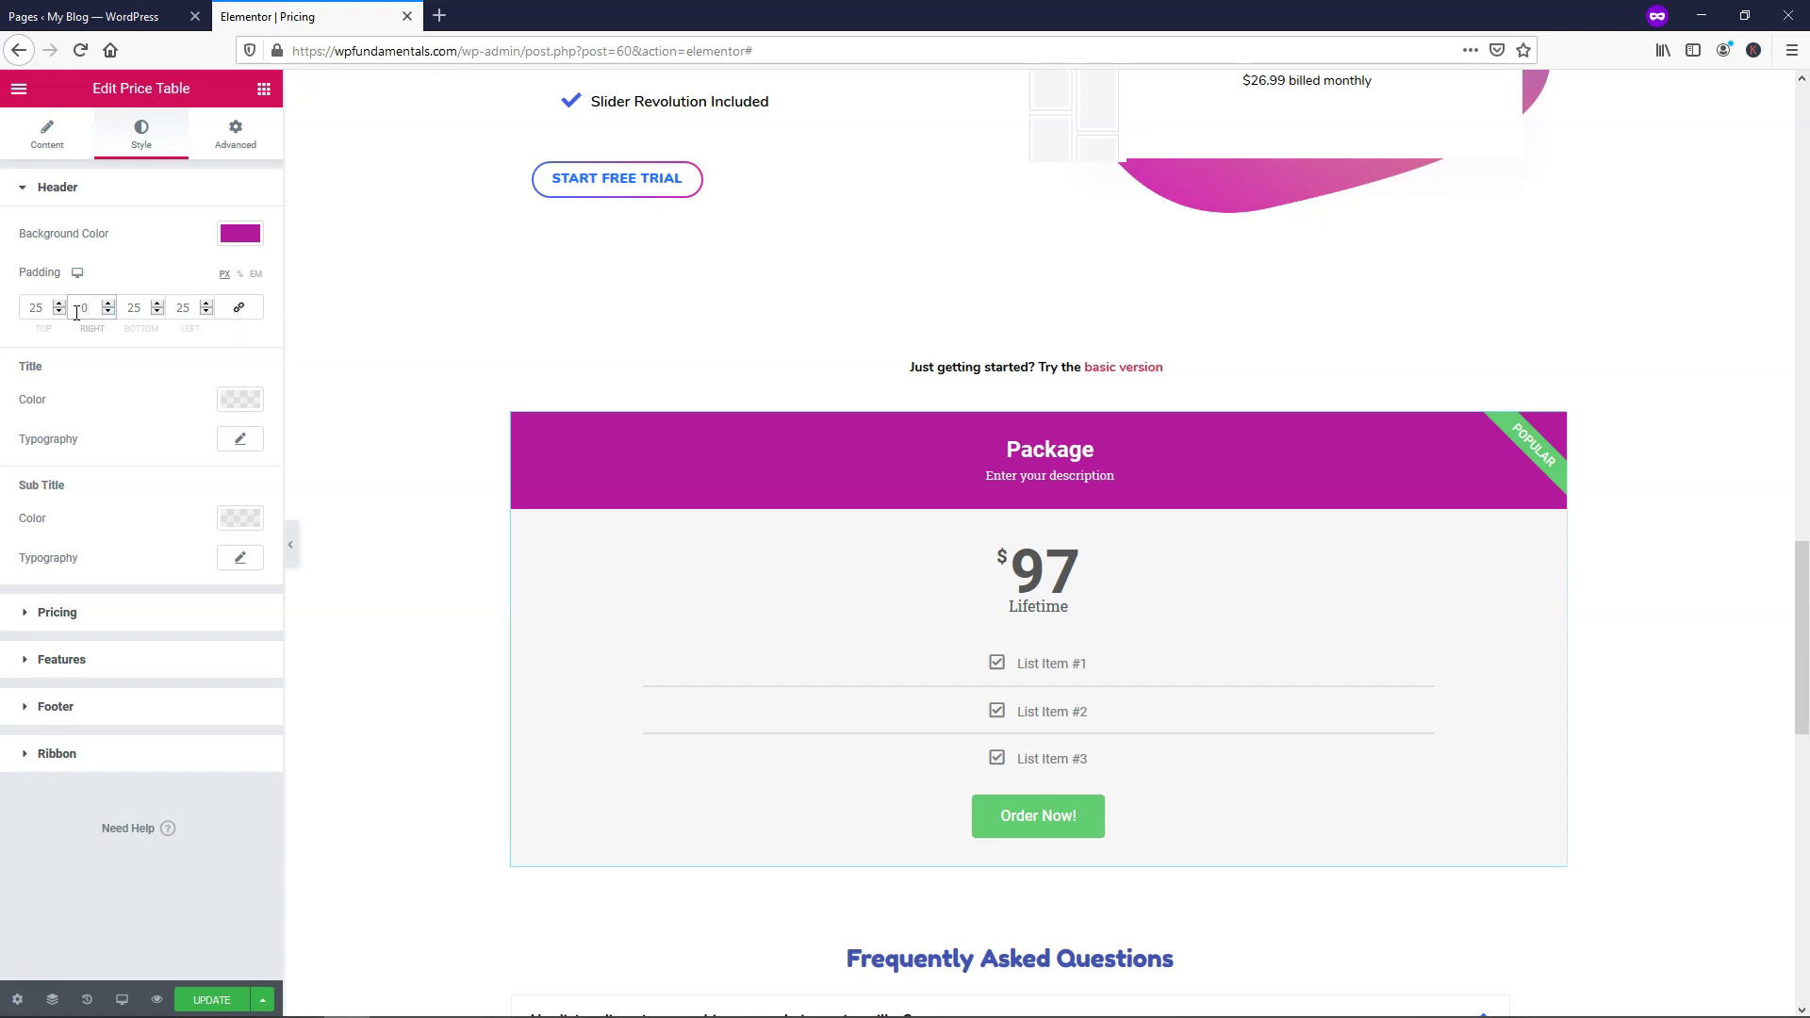
double_click(145, 308)
text(0)
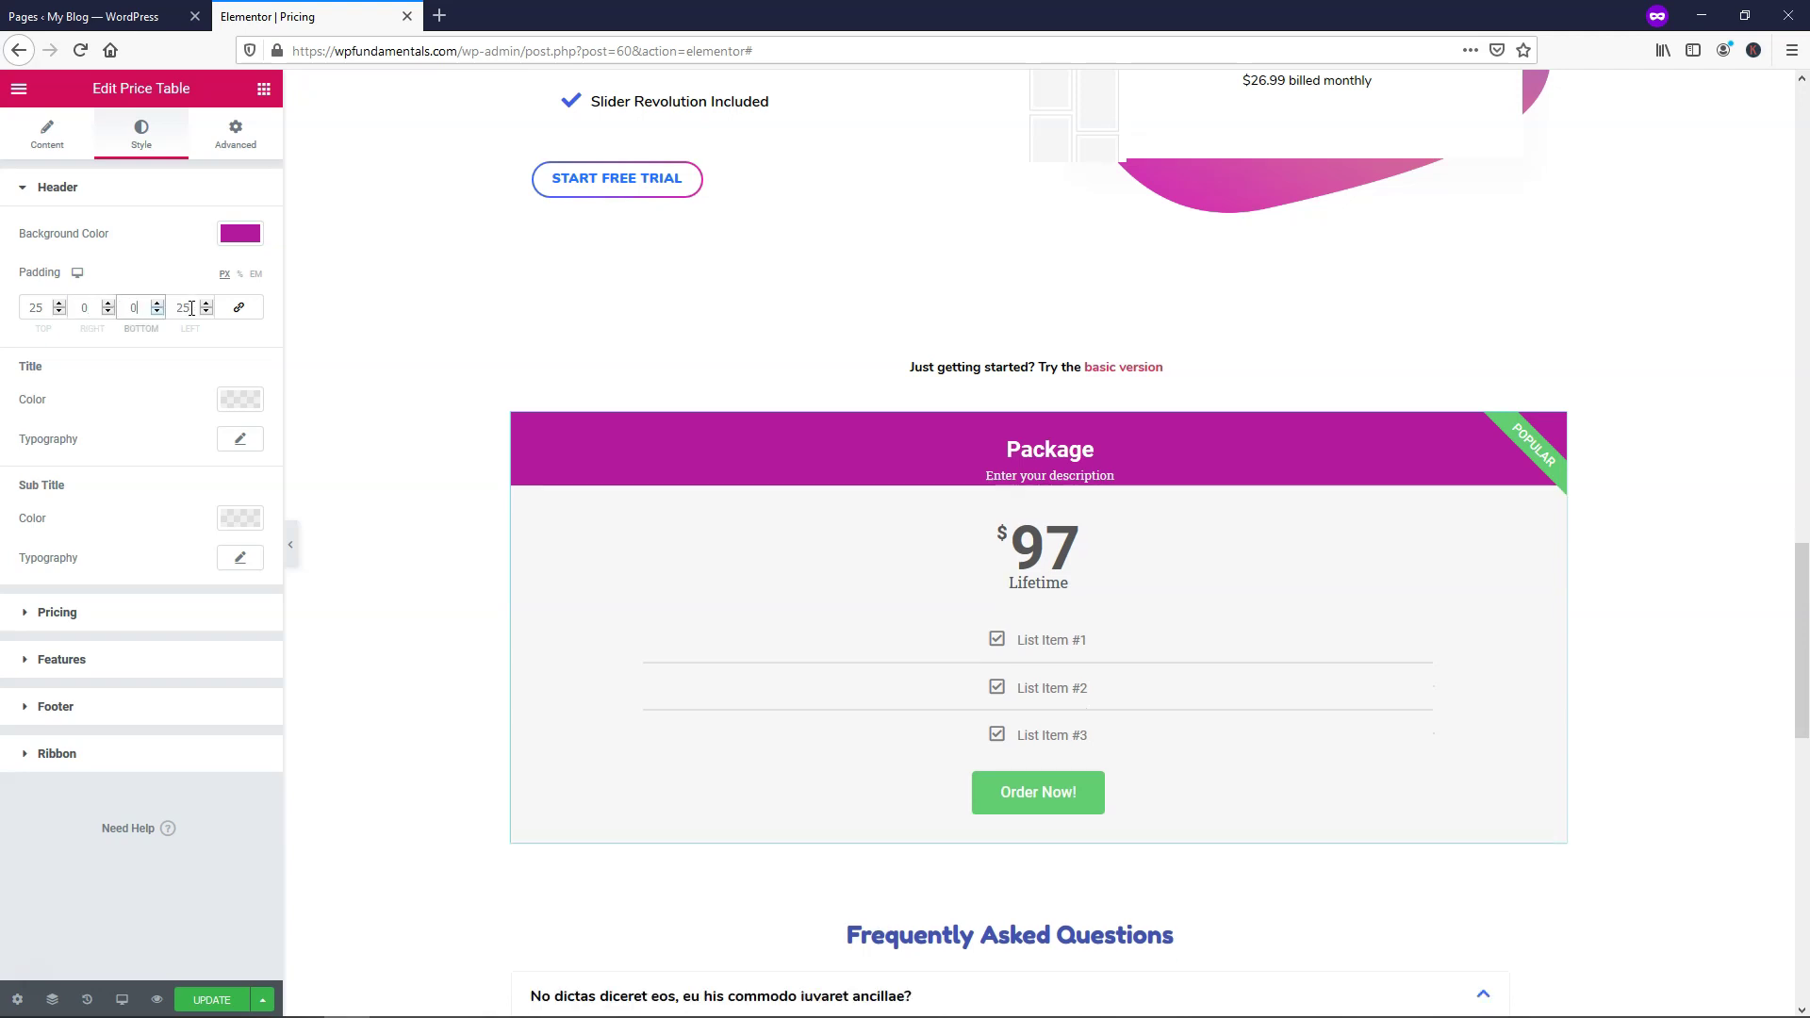
click(239, 308)
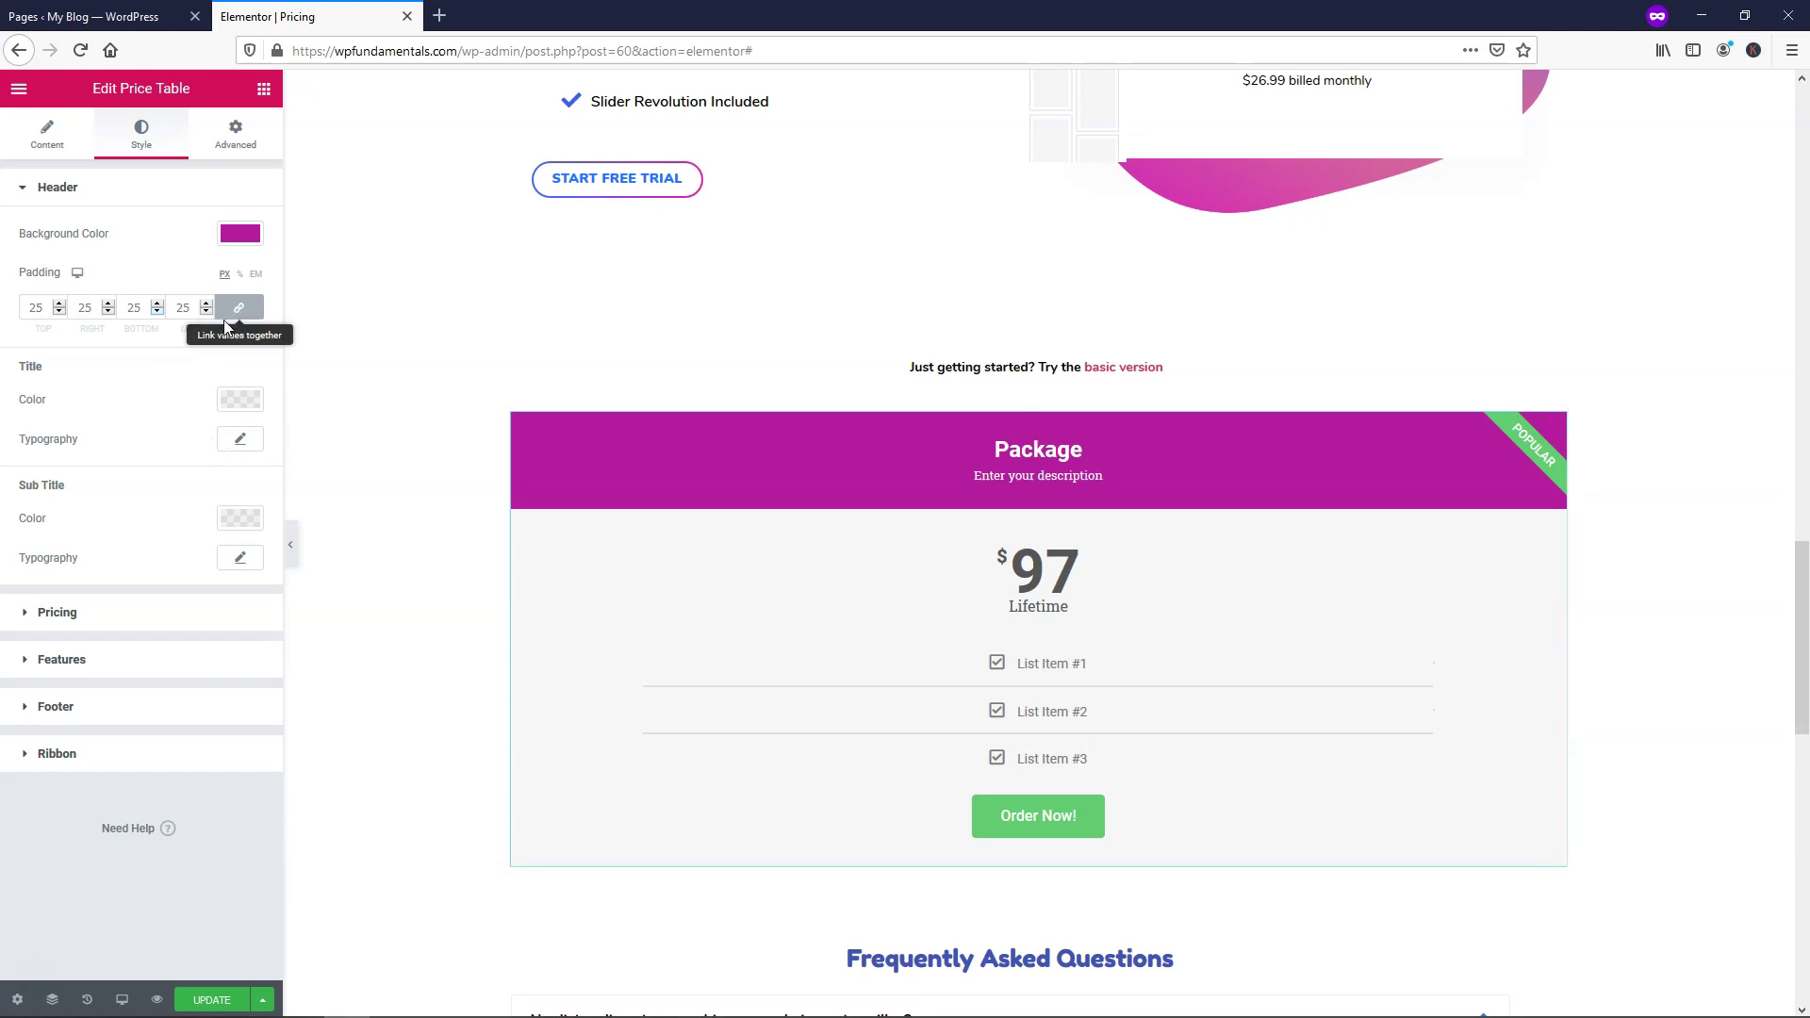
Step: Set the Package title colour to white (#FFFFFF)
click(243, 407)
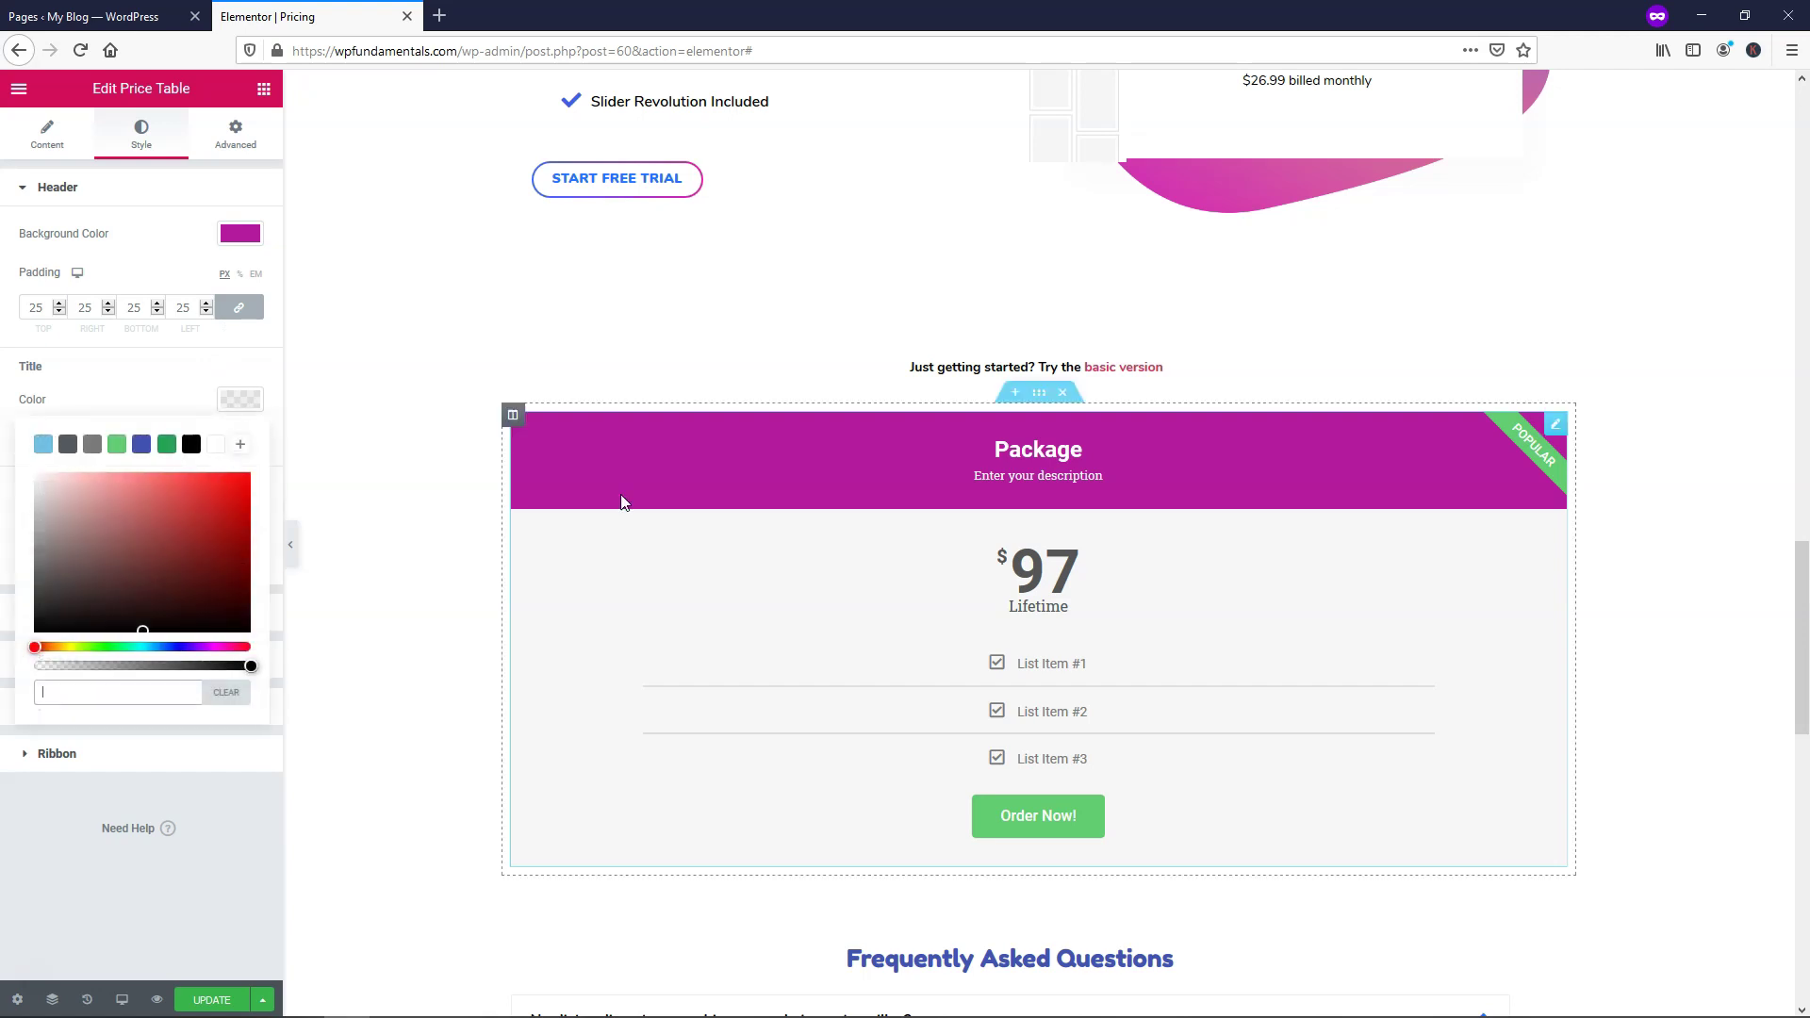
drag(56, 513, 19, 476)
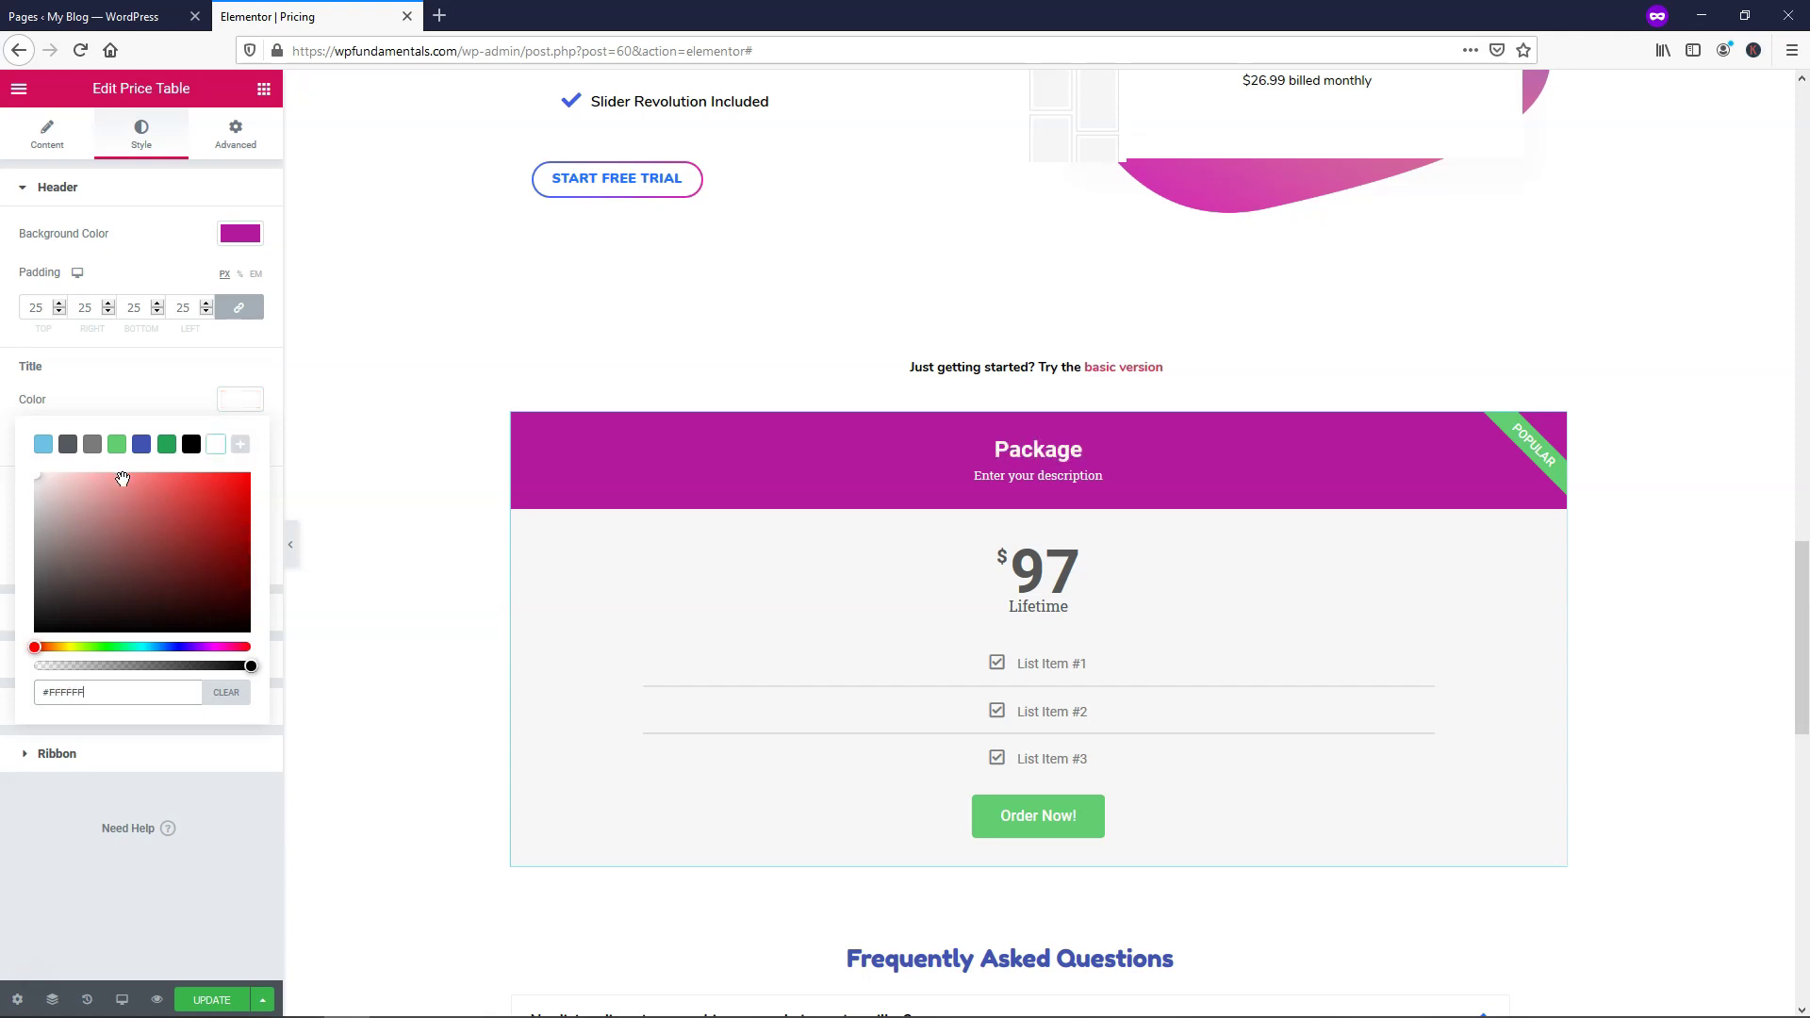
click(255, 380)
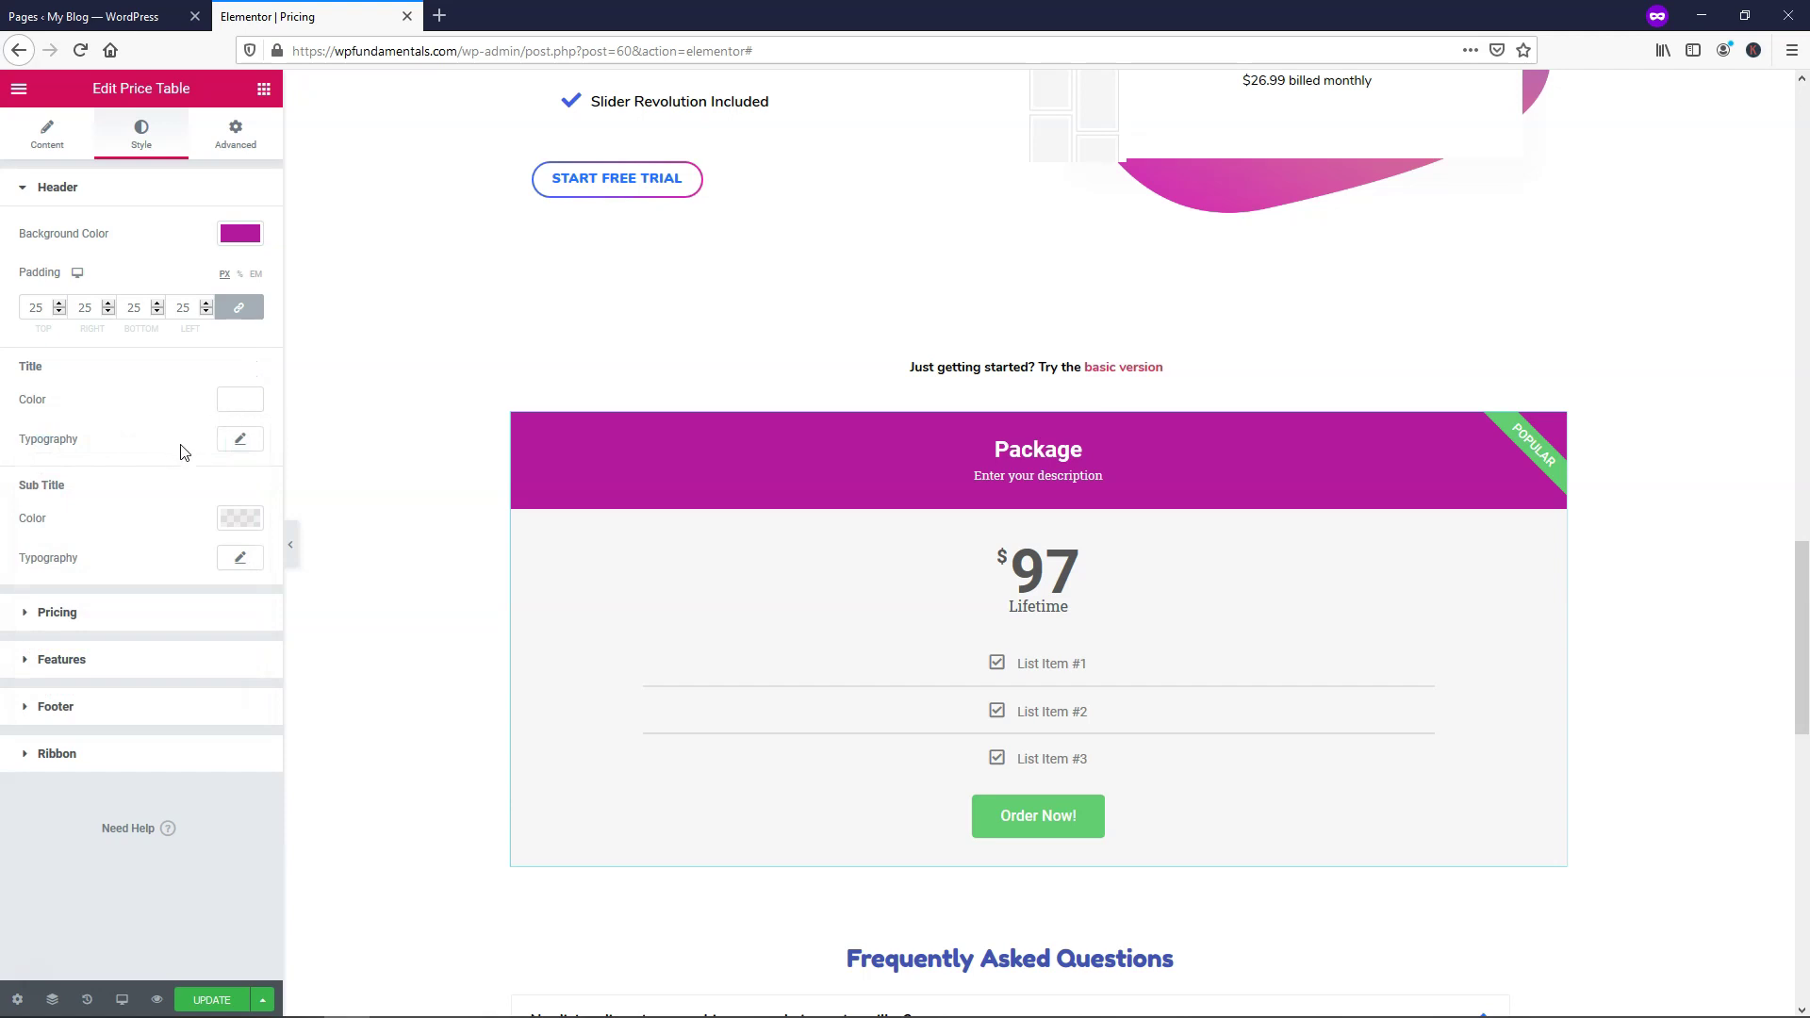
Step: Set the title typography to Verdana at size 25 px
click(237, 443)
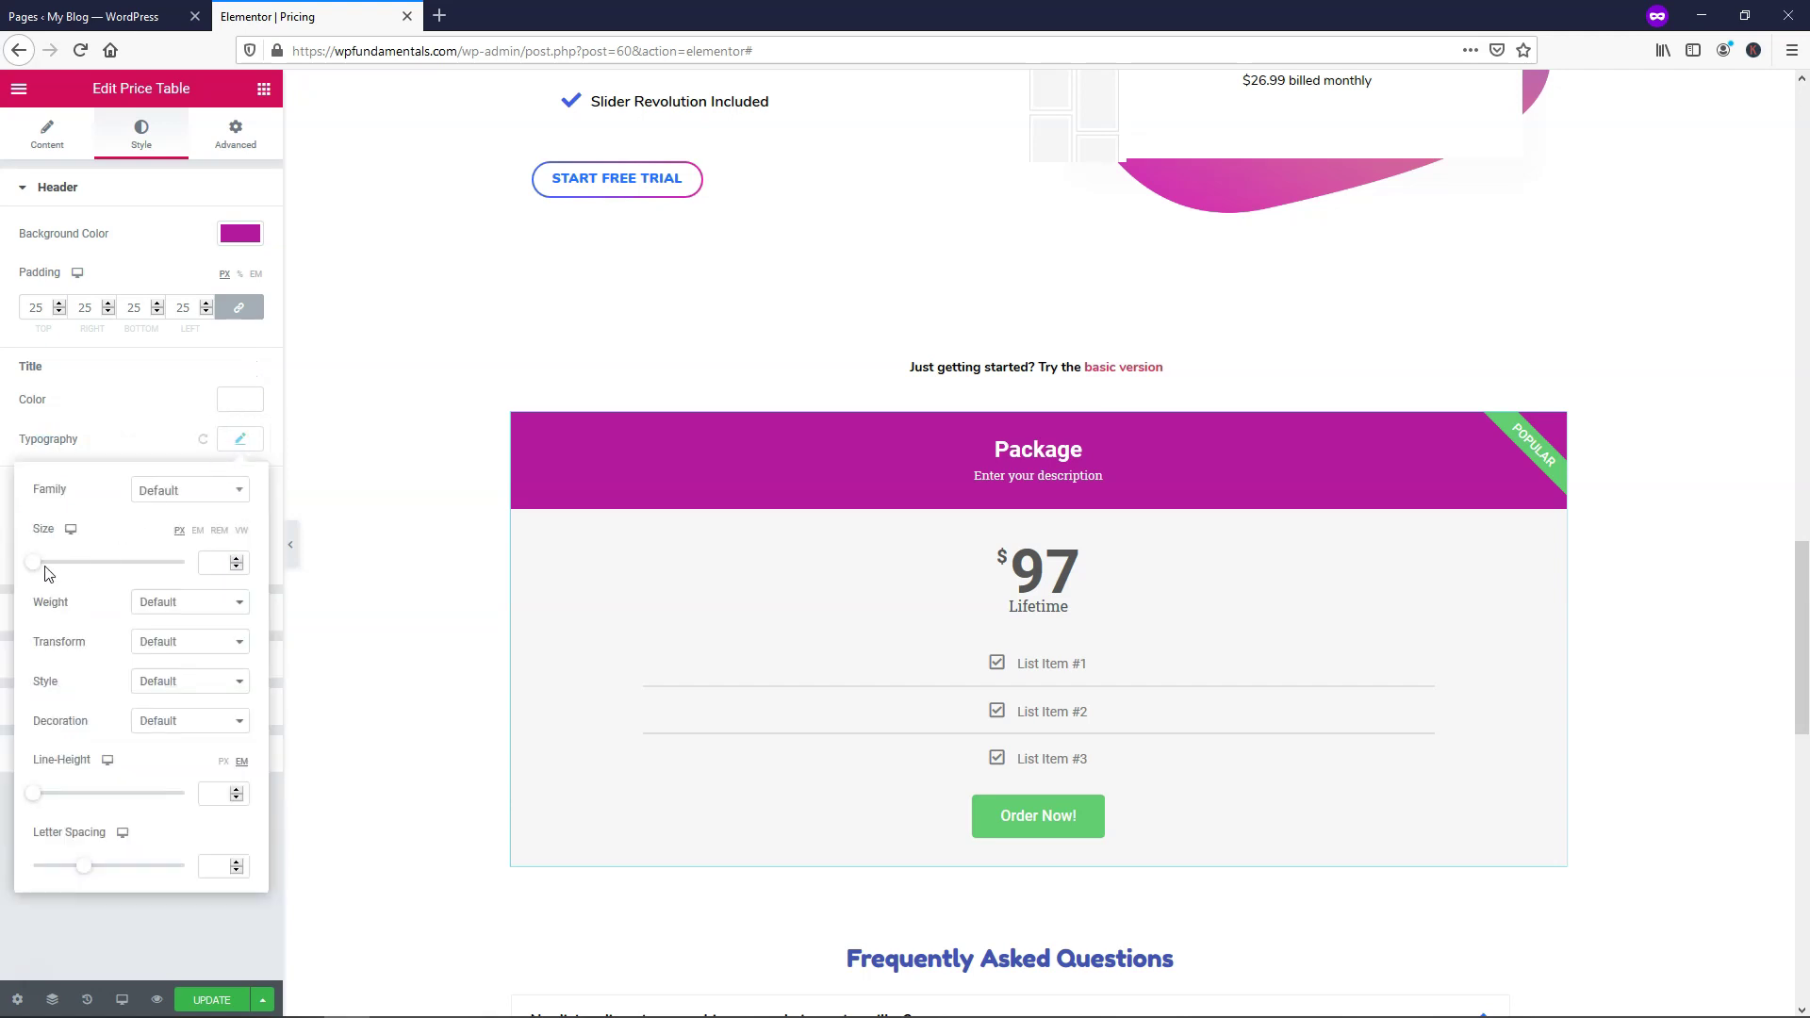
click(166, 500)
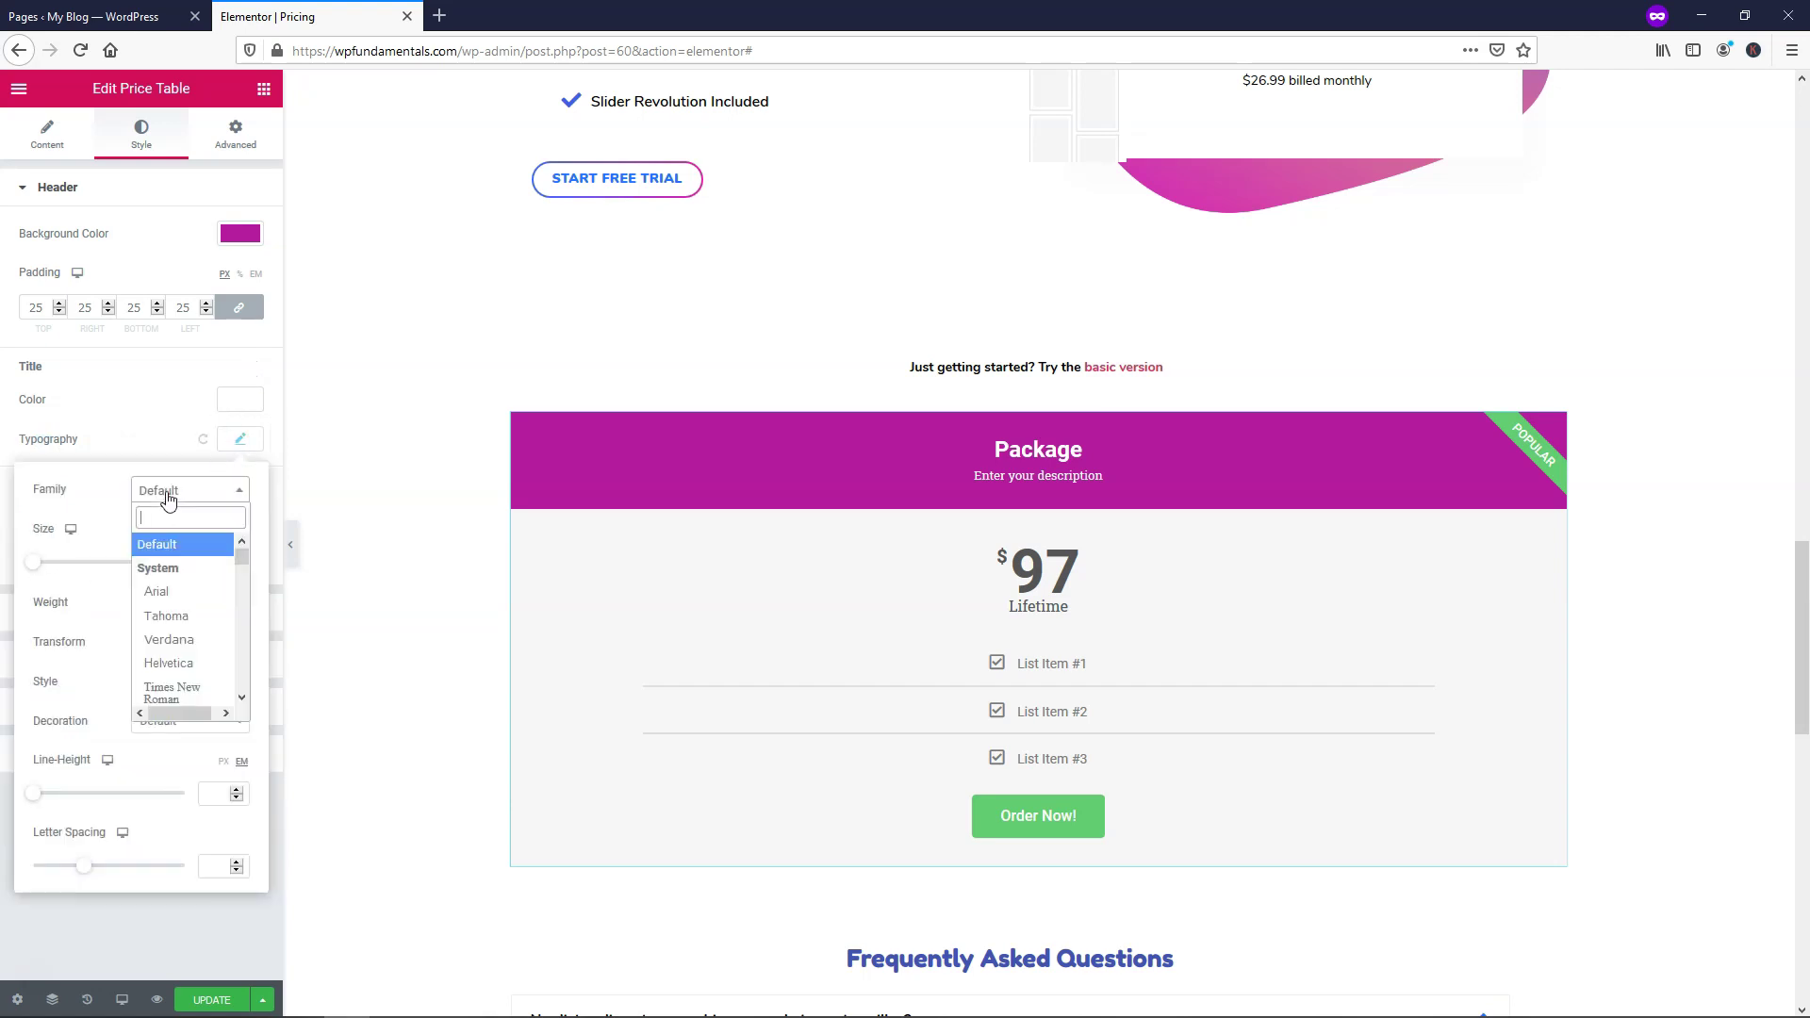
click(188, 647)
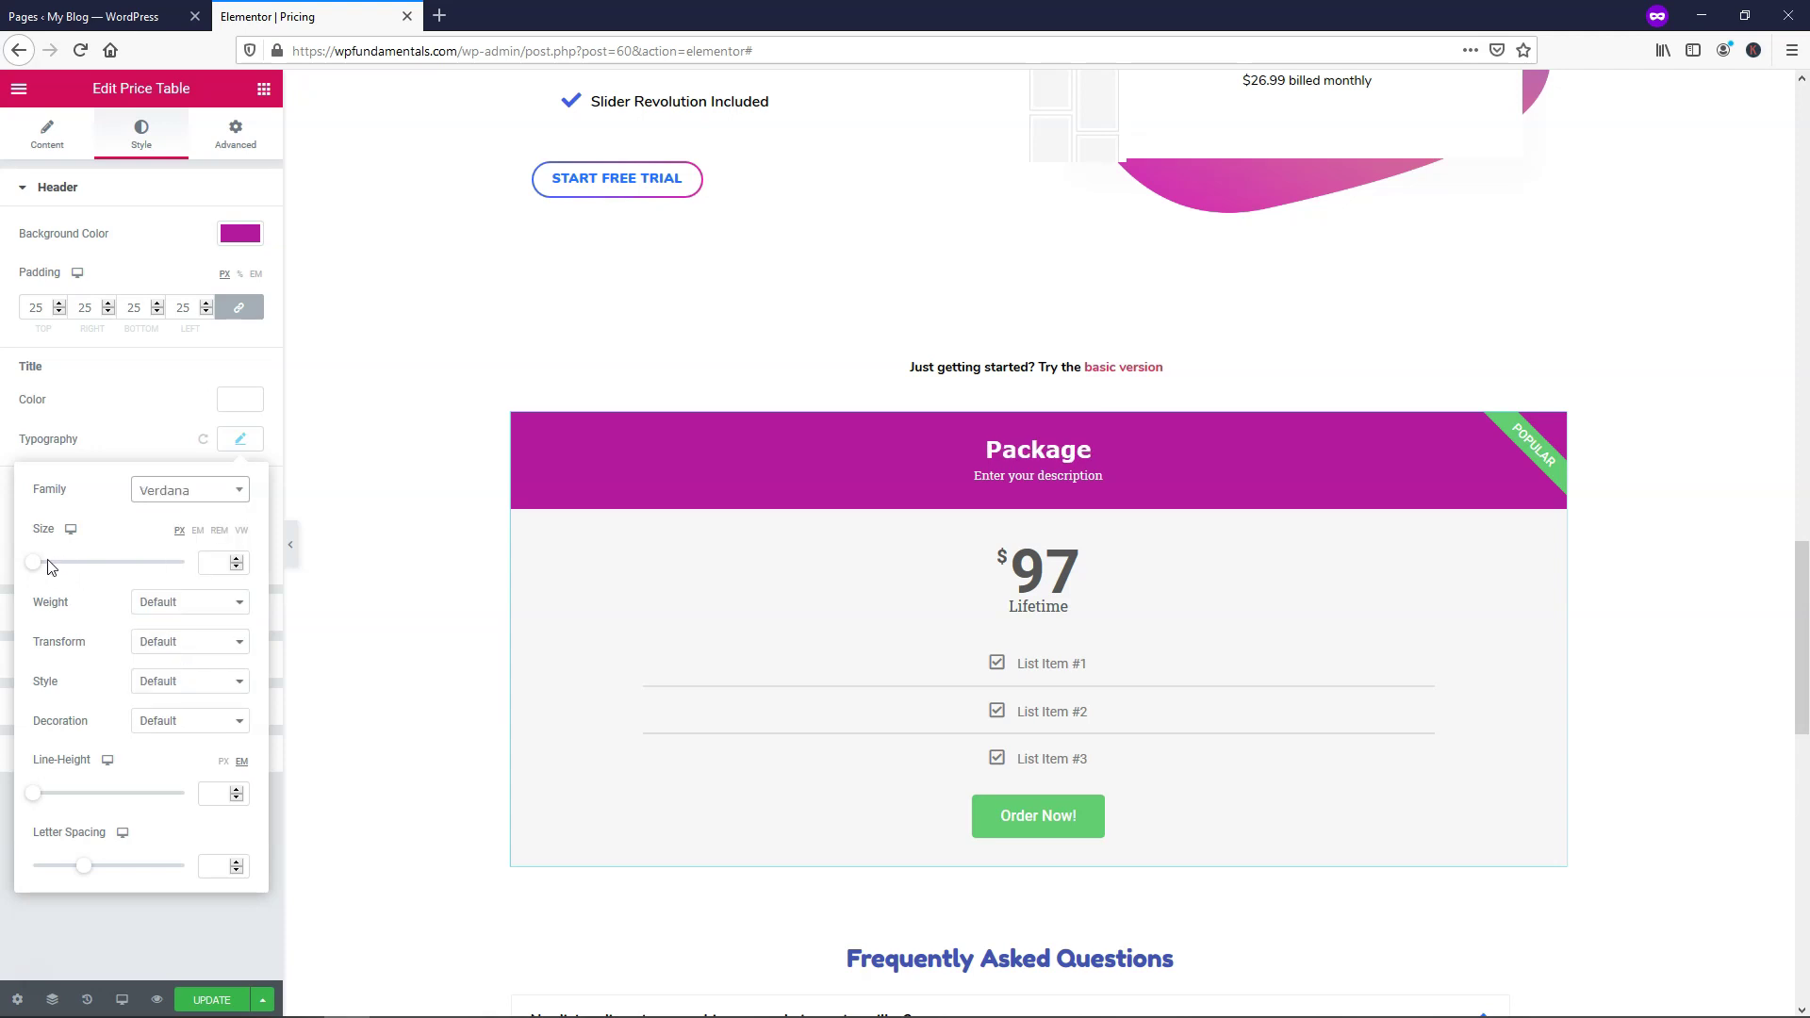
drag(37, 574, 61, 575)
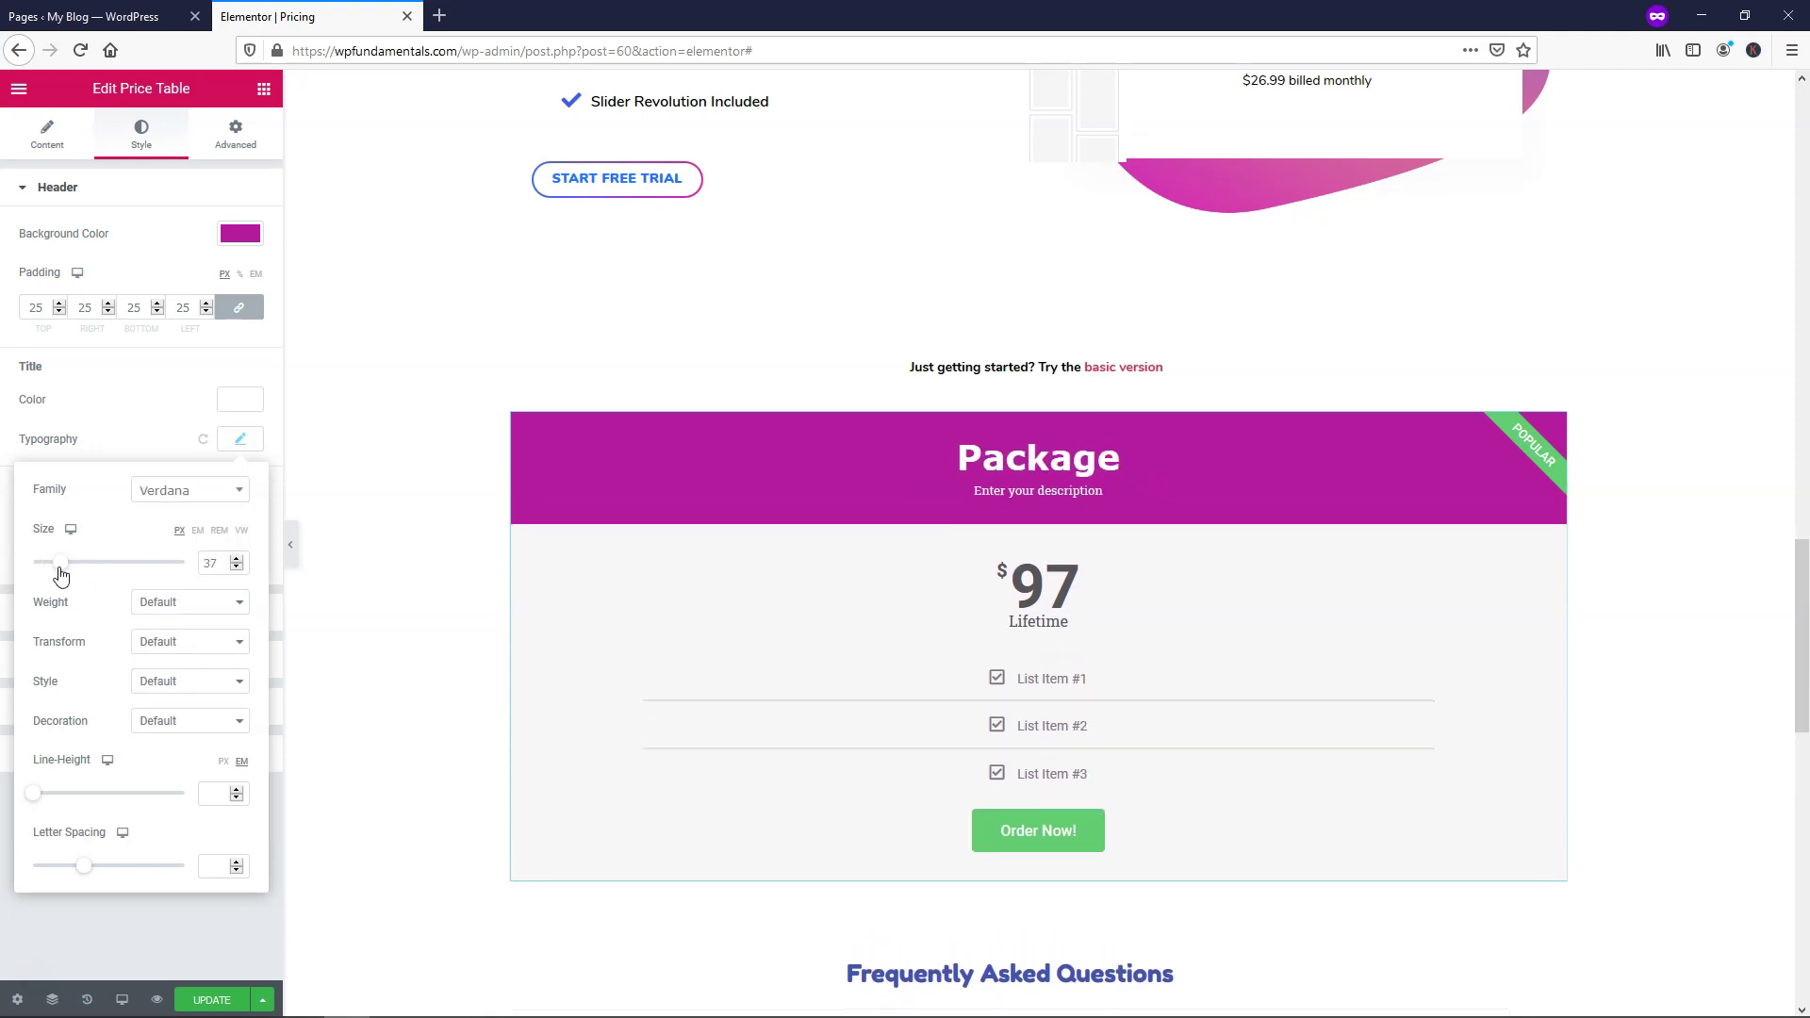
click(236, 568)
click(236, 568)
click(236, 568)
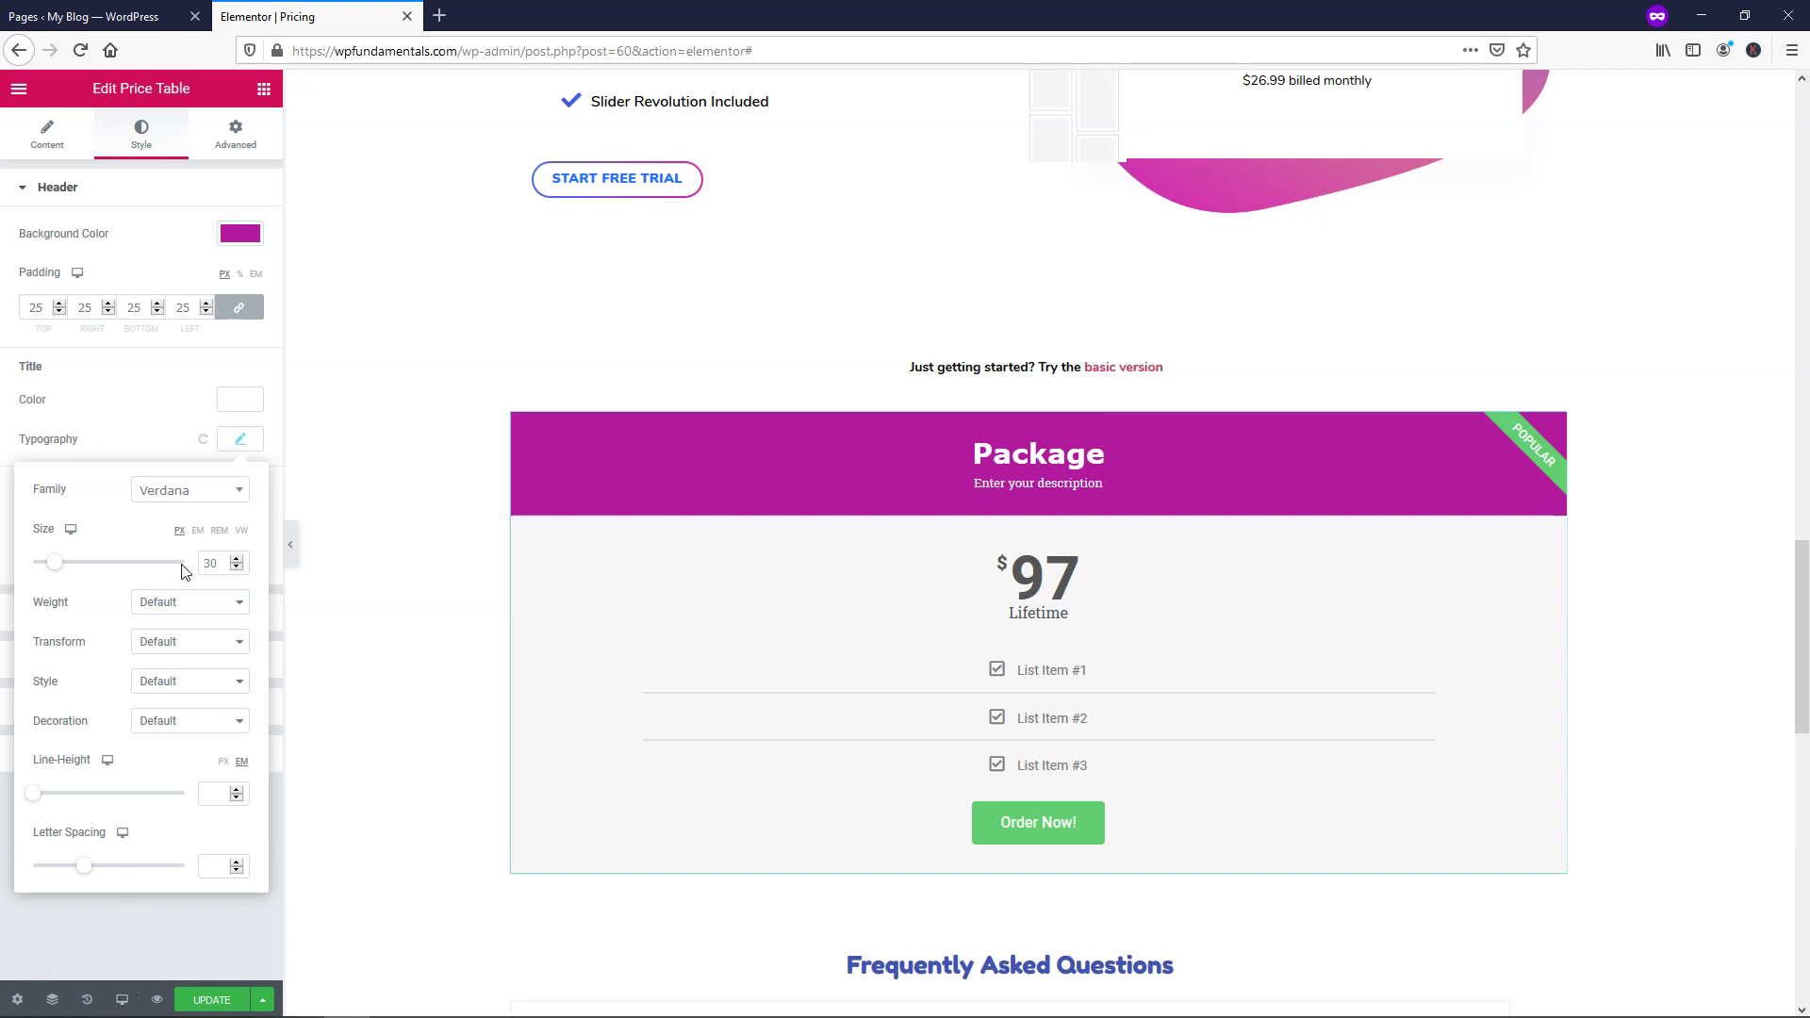
click(236, 568)
click(236, 567)
click(236, 568)
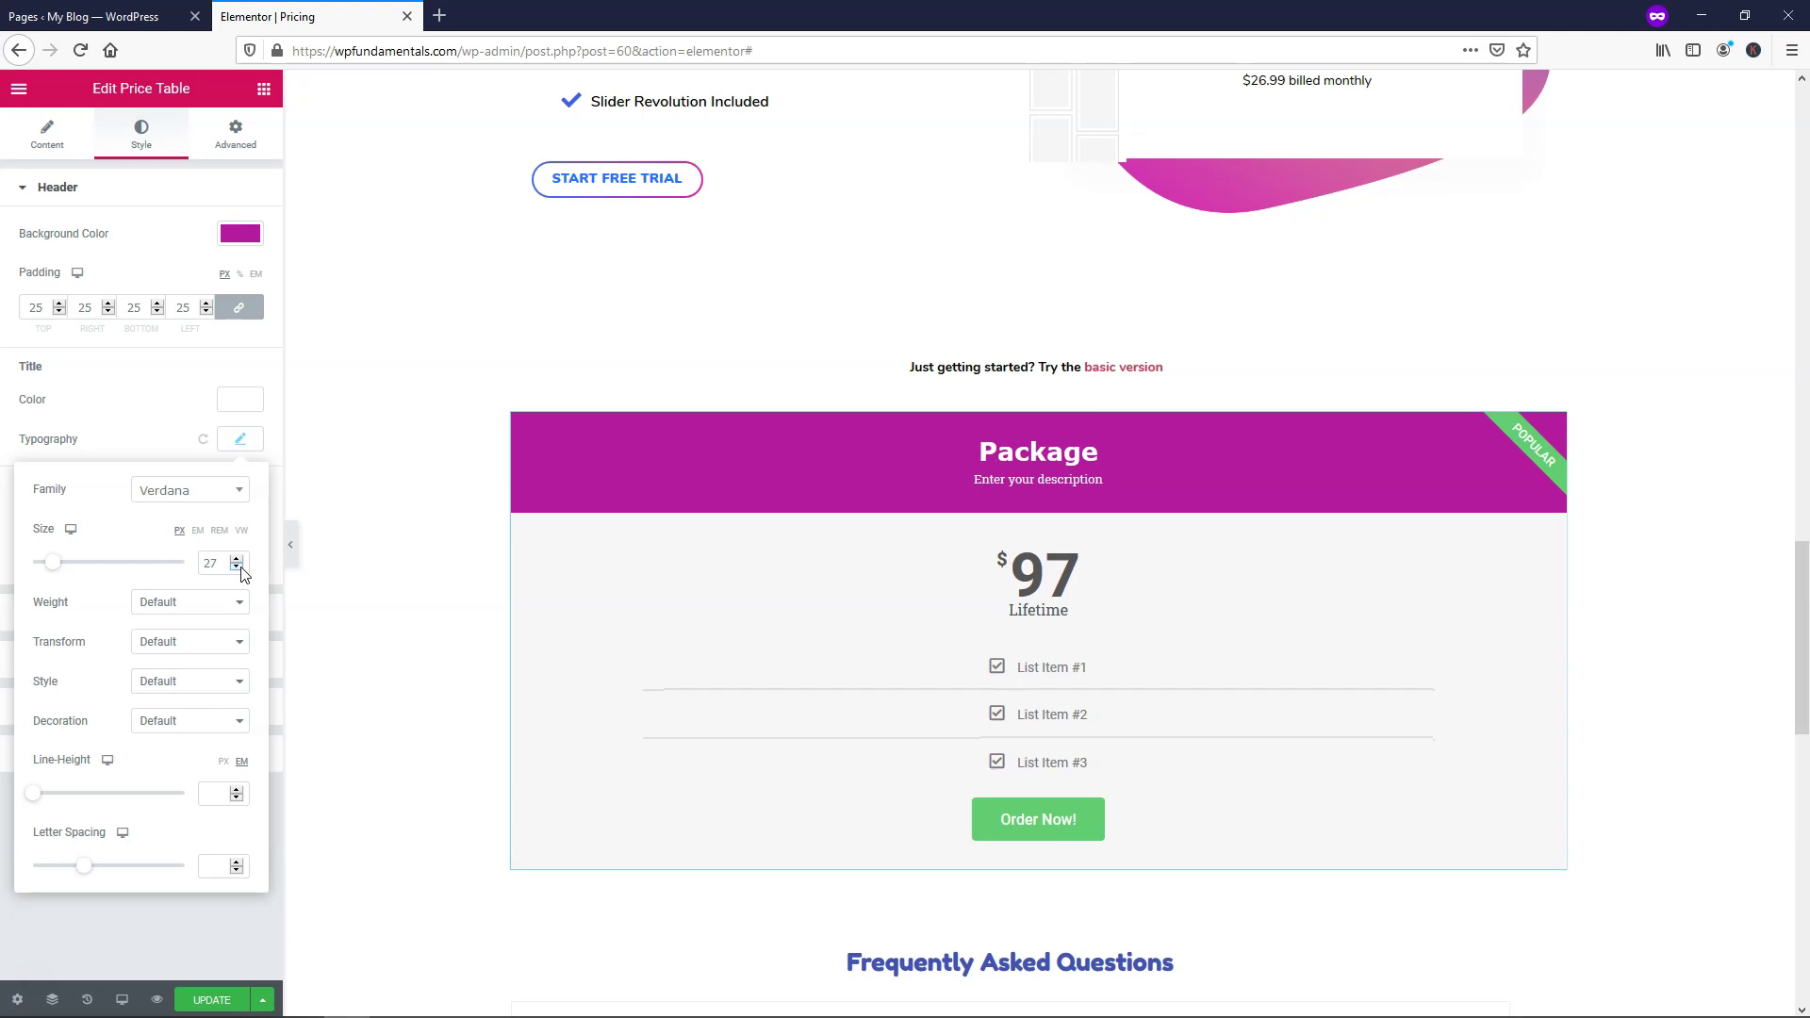
click(237, 568)
click(237, 567)
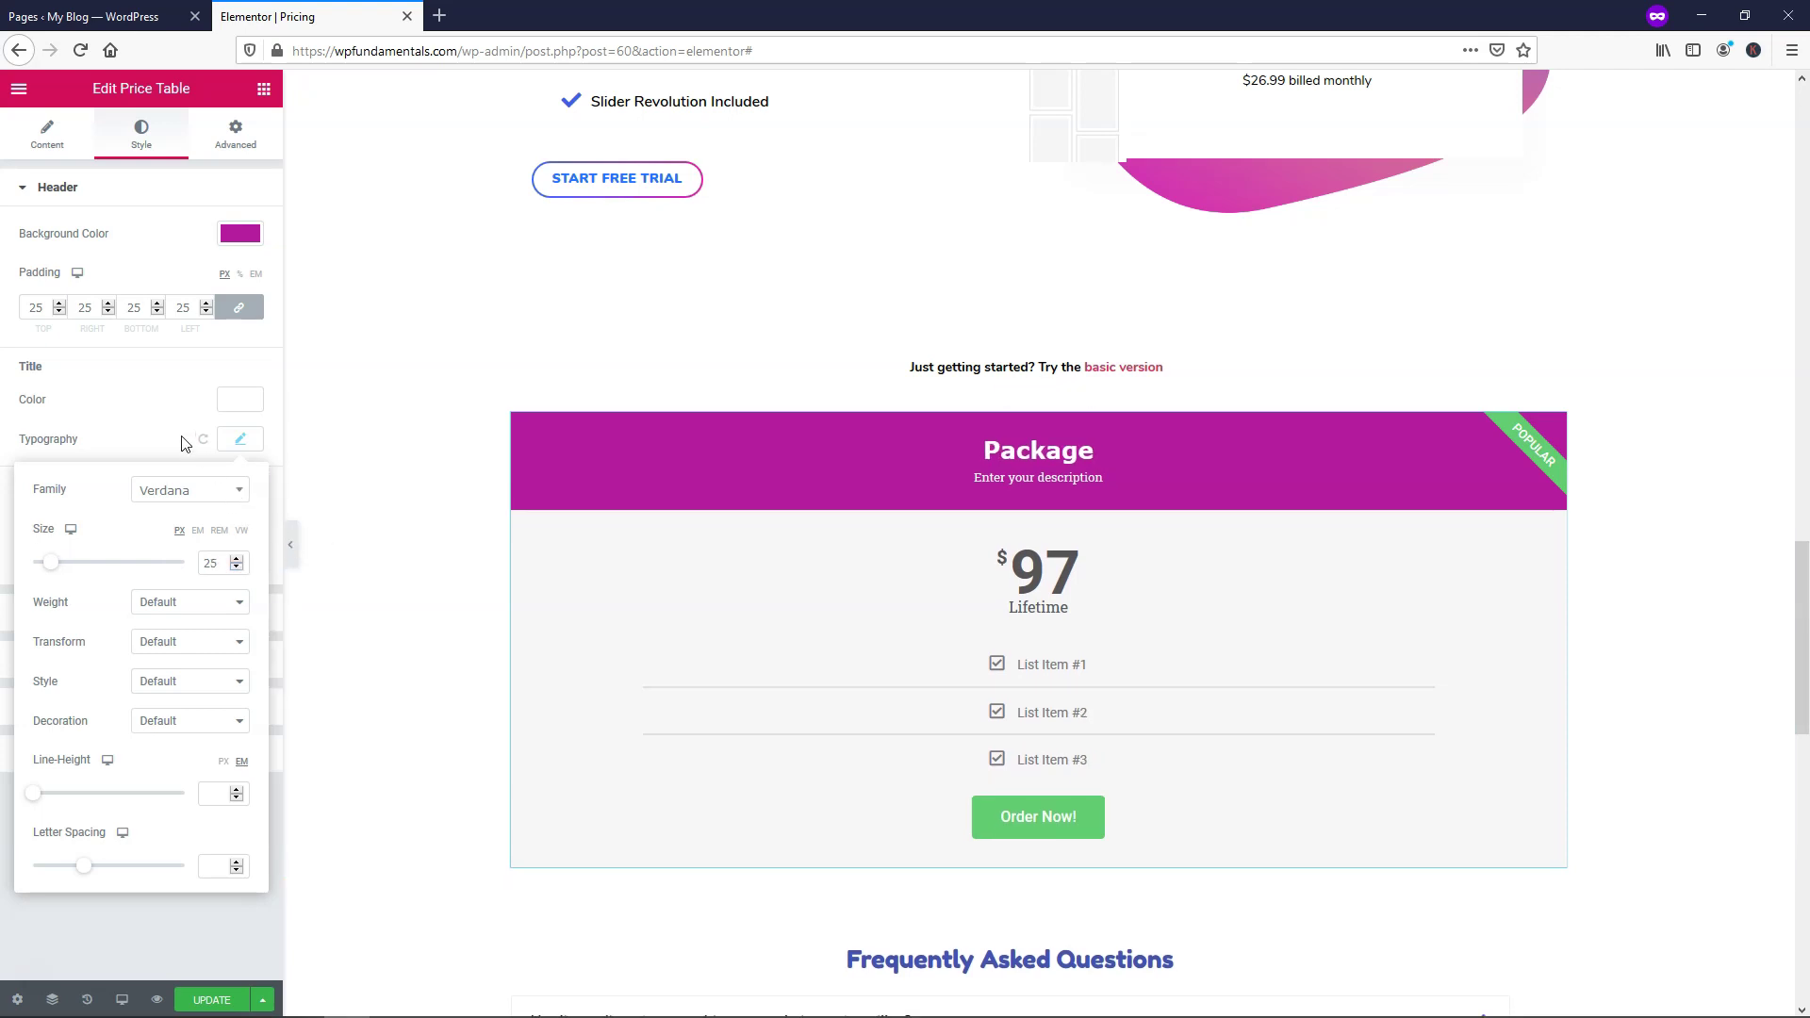
click(150, 413)
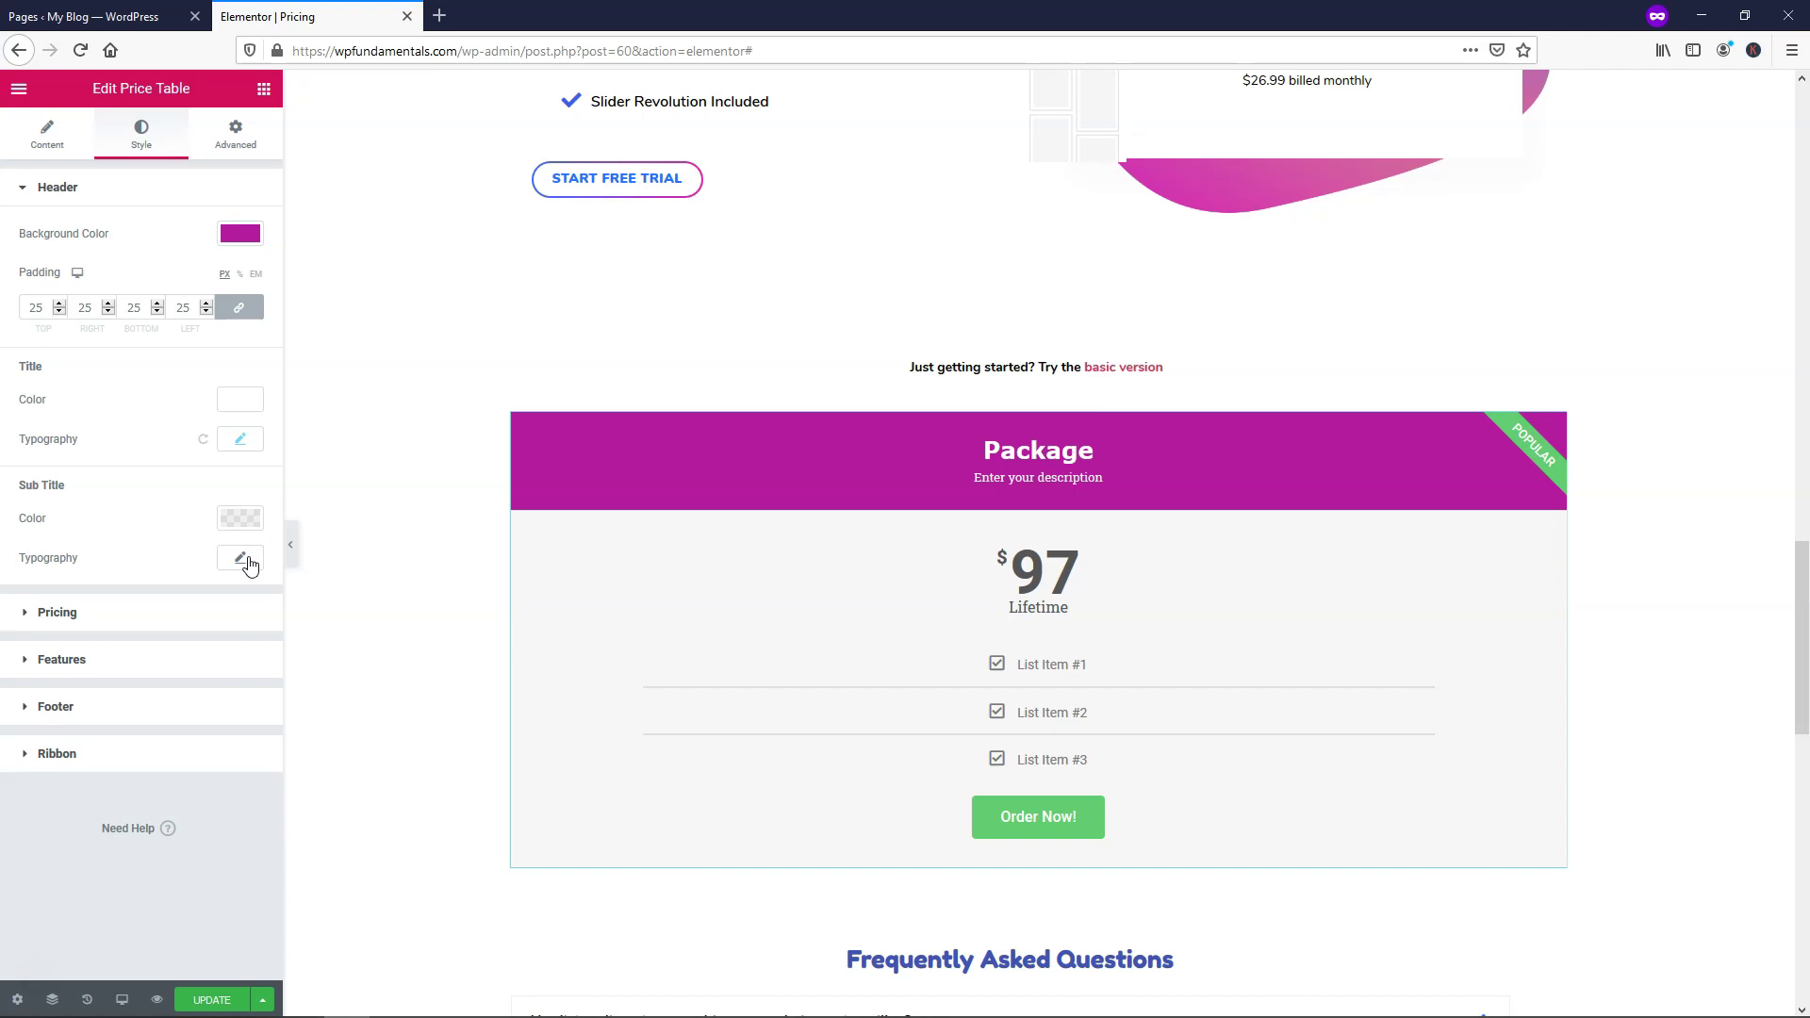
Step: Try a red pricing-area background colour, then clear it
click(134, 617)
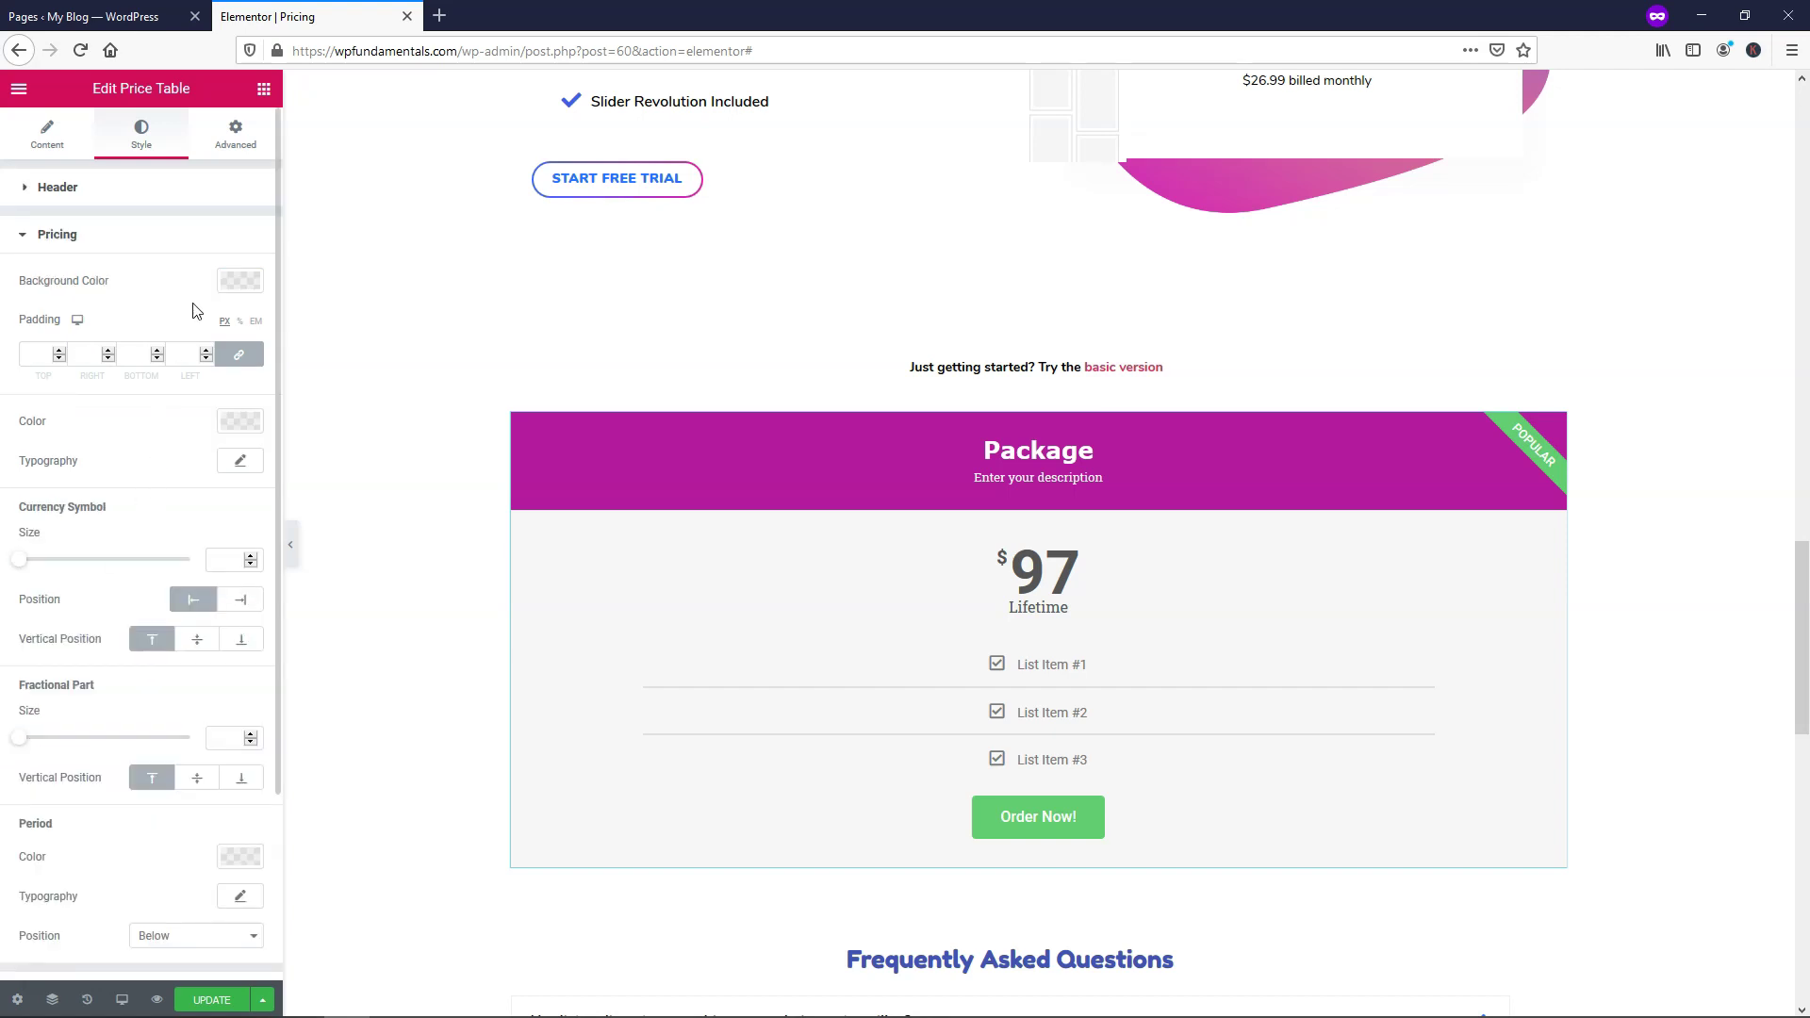
click(238, 280)
click(164, 408)
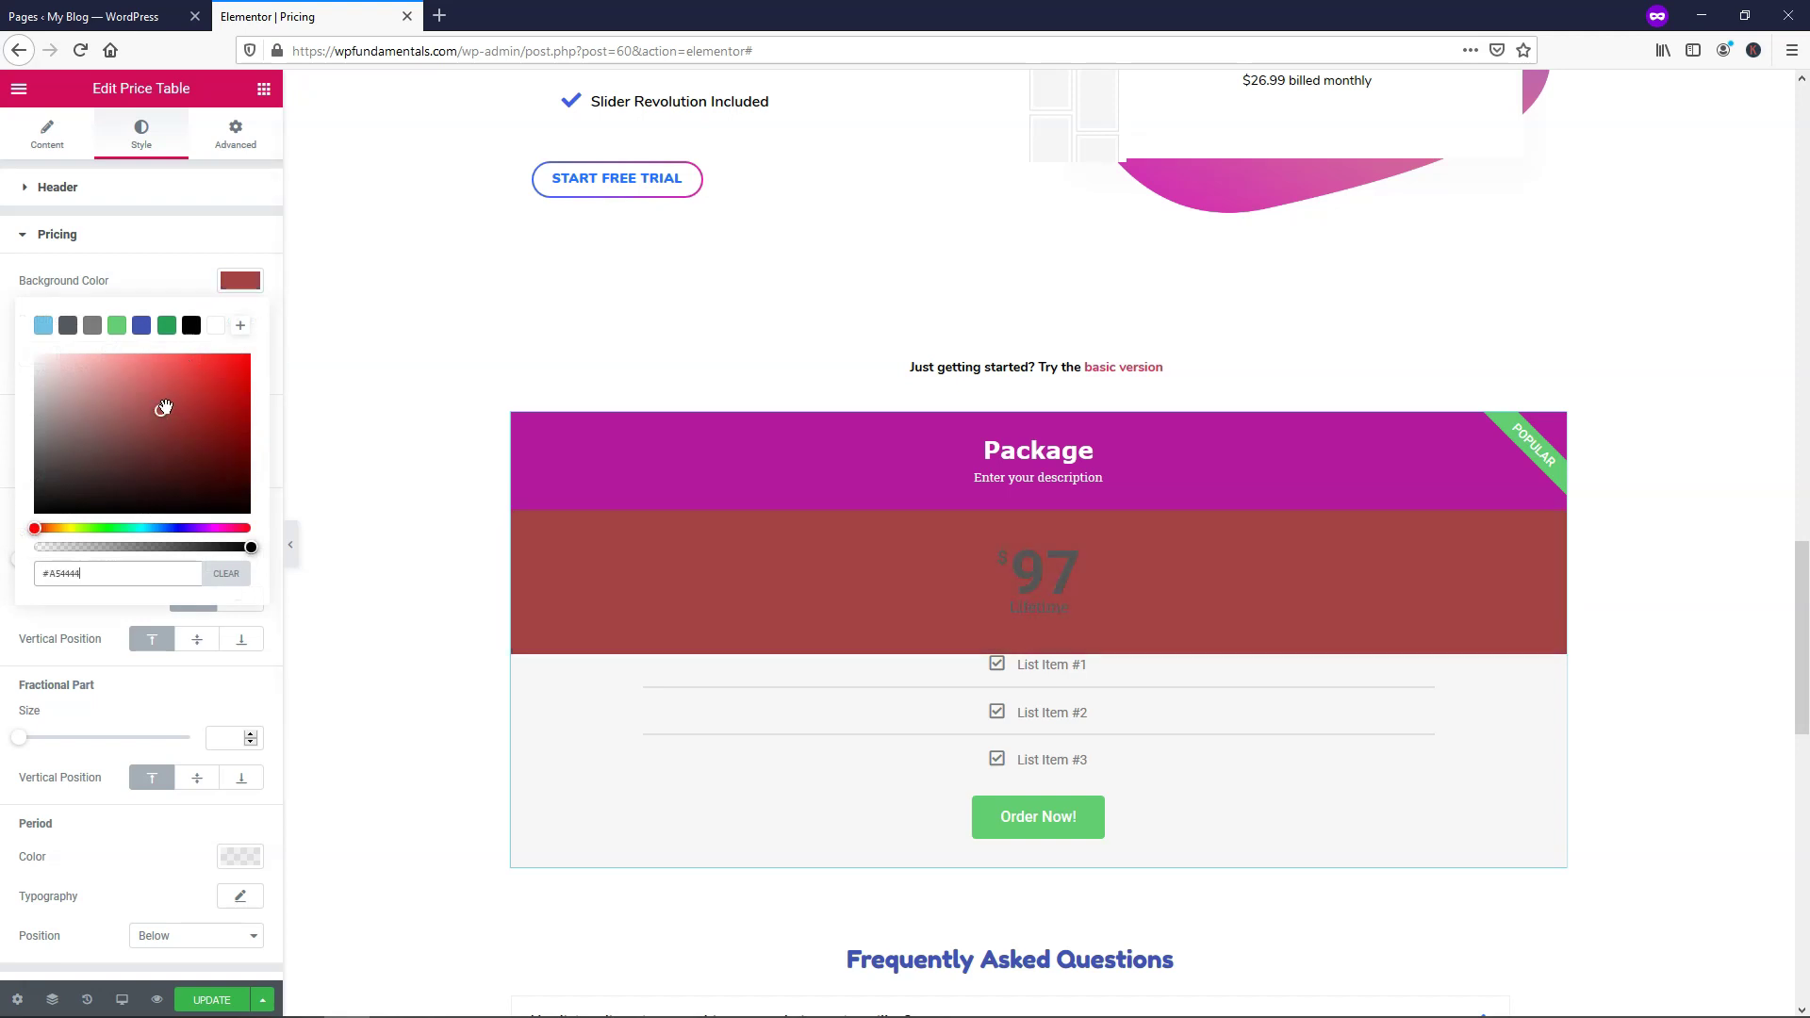
mouse_move(164, 407)
mouse_down()
mouse_move(132, 465)
mouse_move(190, 468)
mouse_move(164, 465)
mouse_up()
click(234, 579)
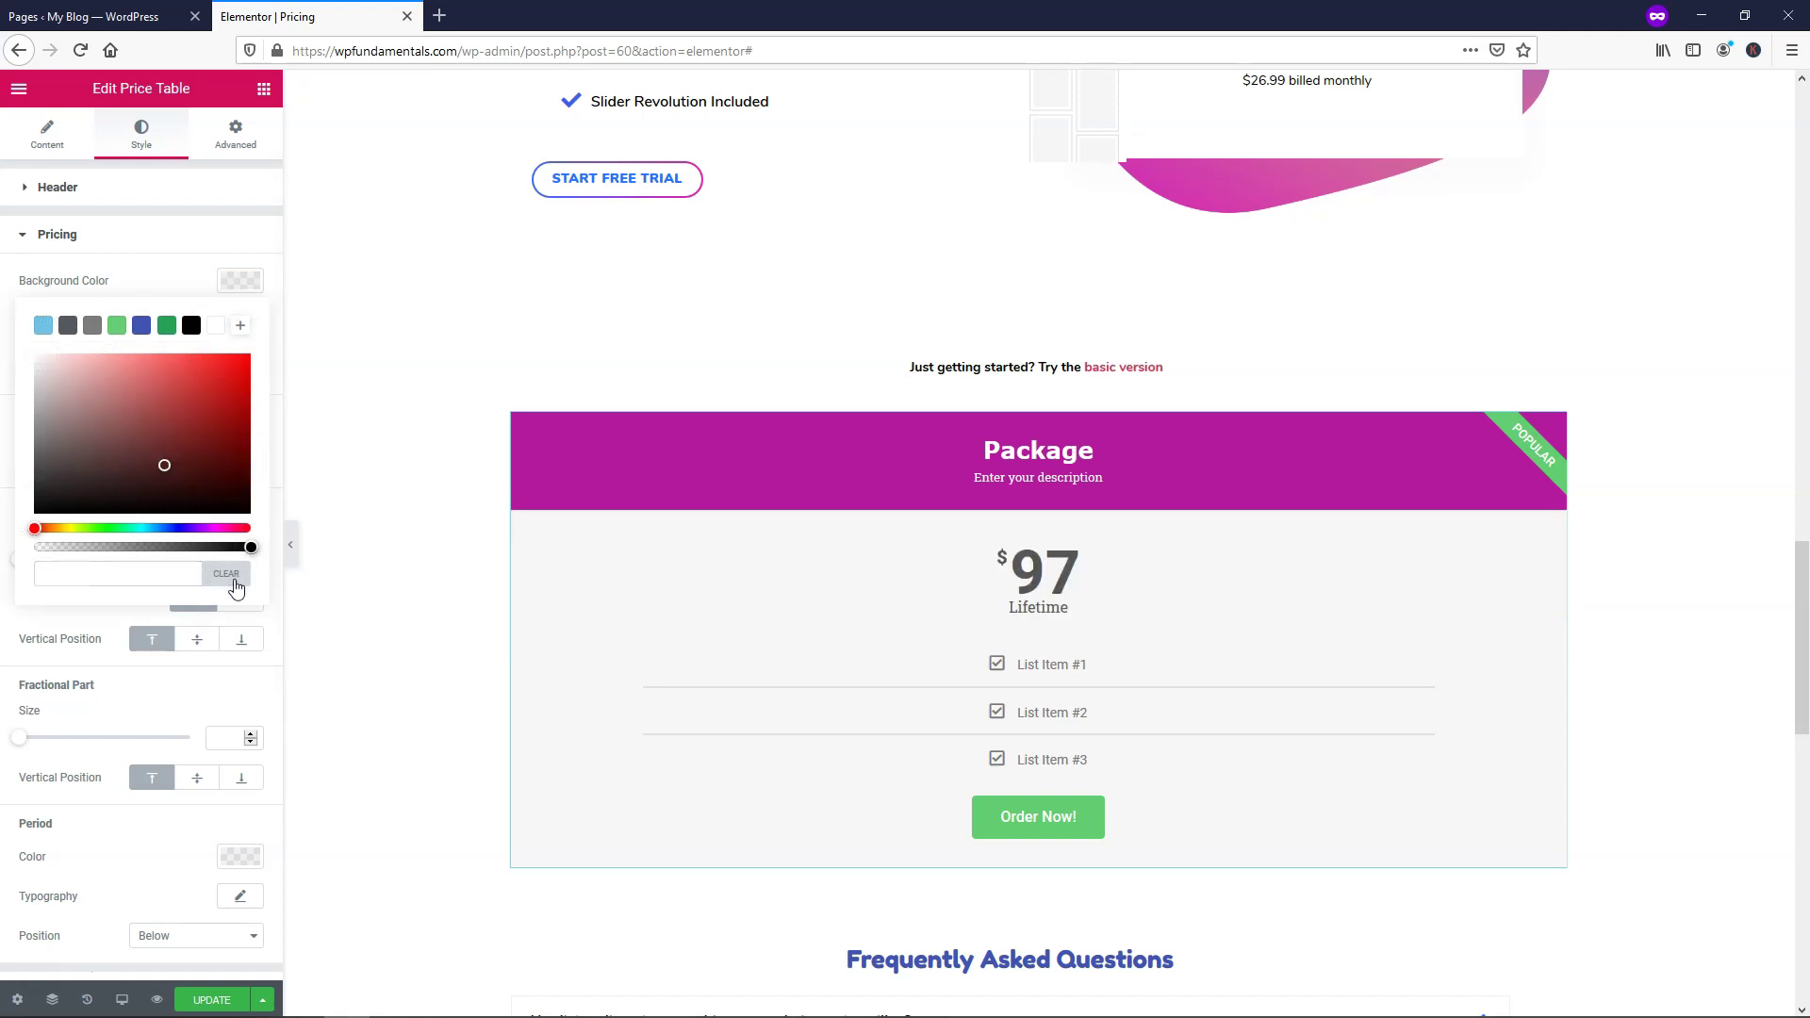
click(161, 280)
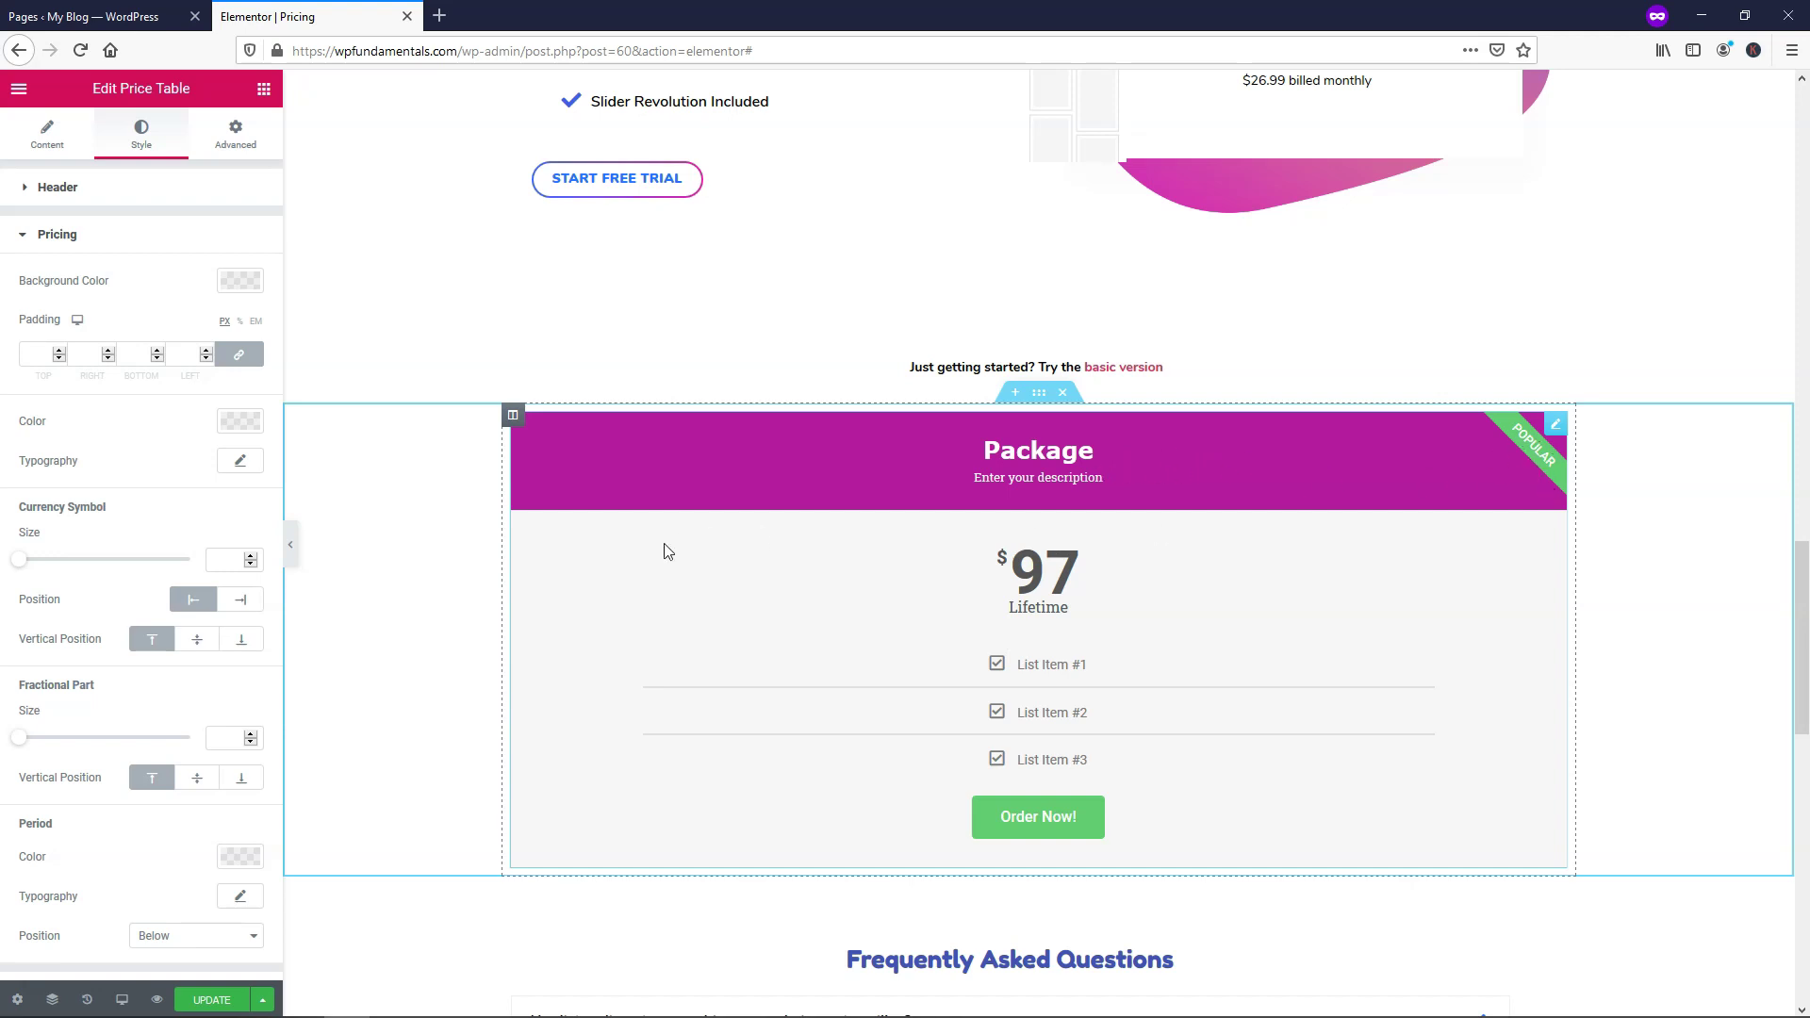
Step: Set the Currency Symbol Size slider to 65
scroll(127, 479, down, 1)
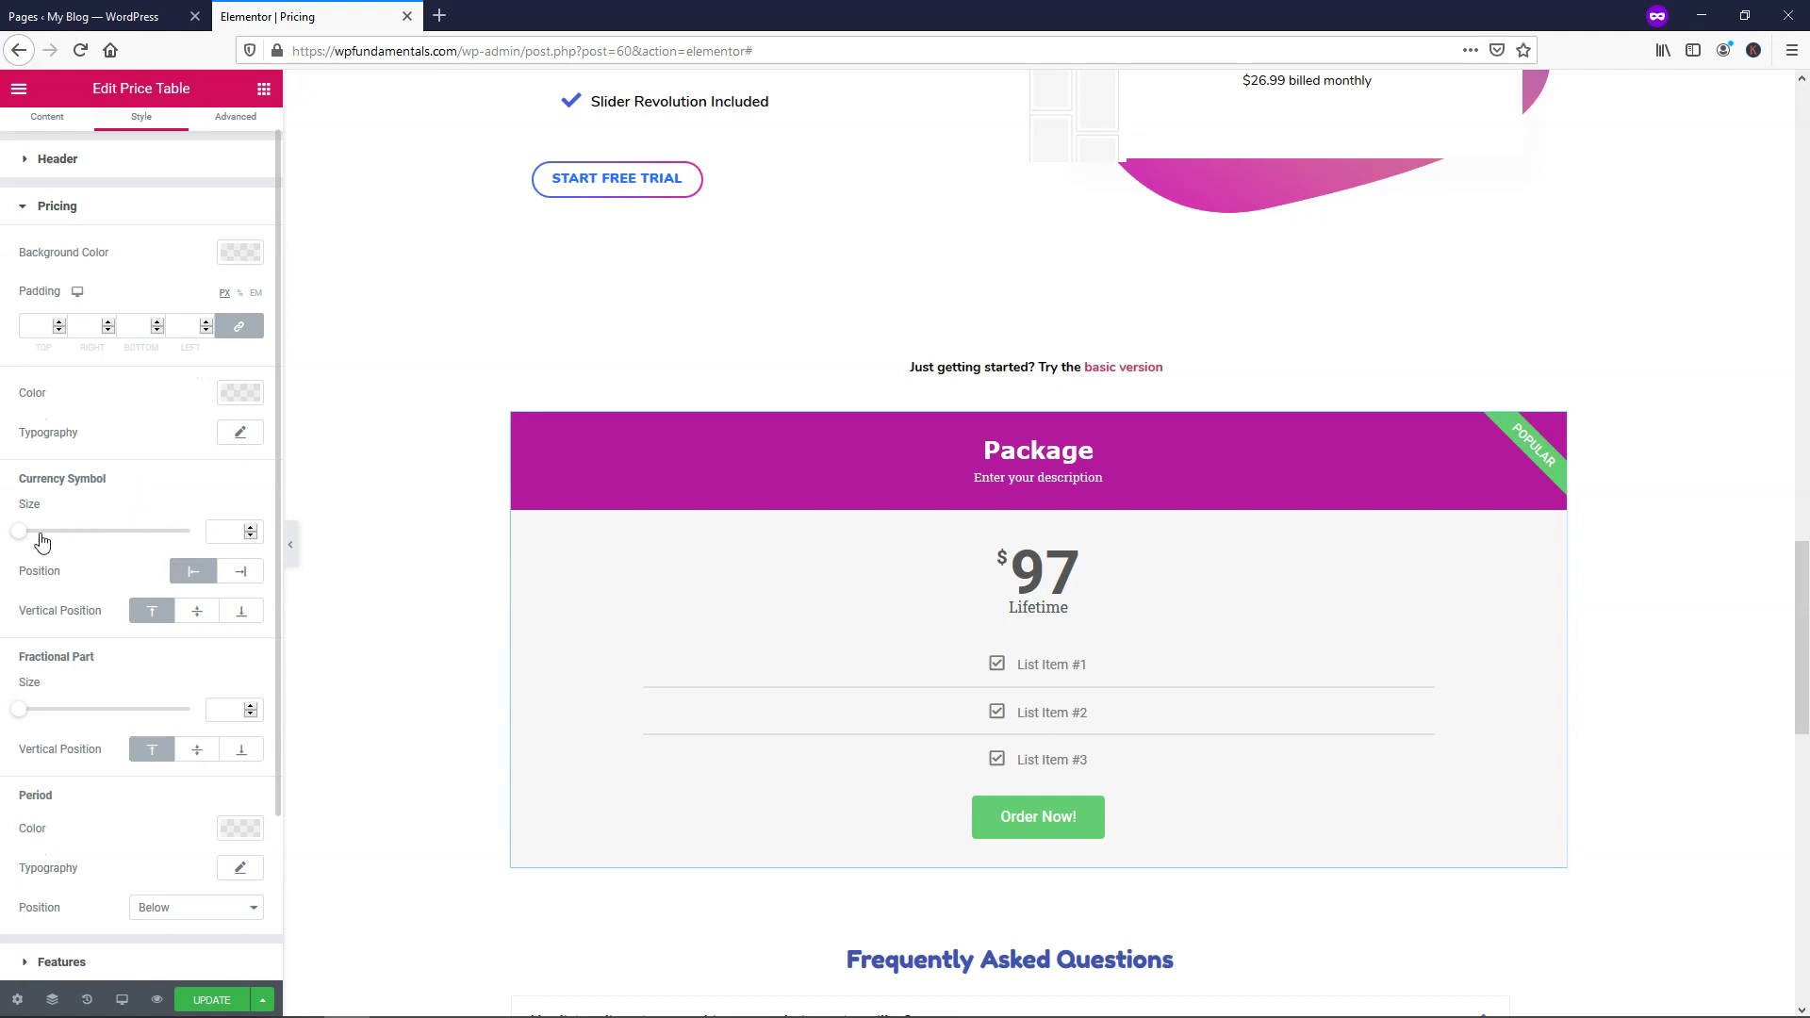
drag(23, 534, 127, 542)
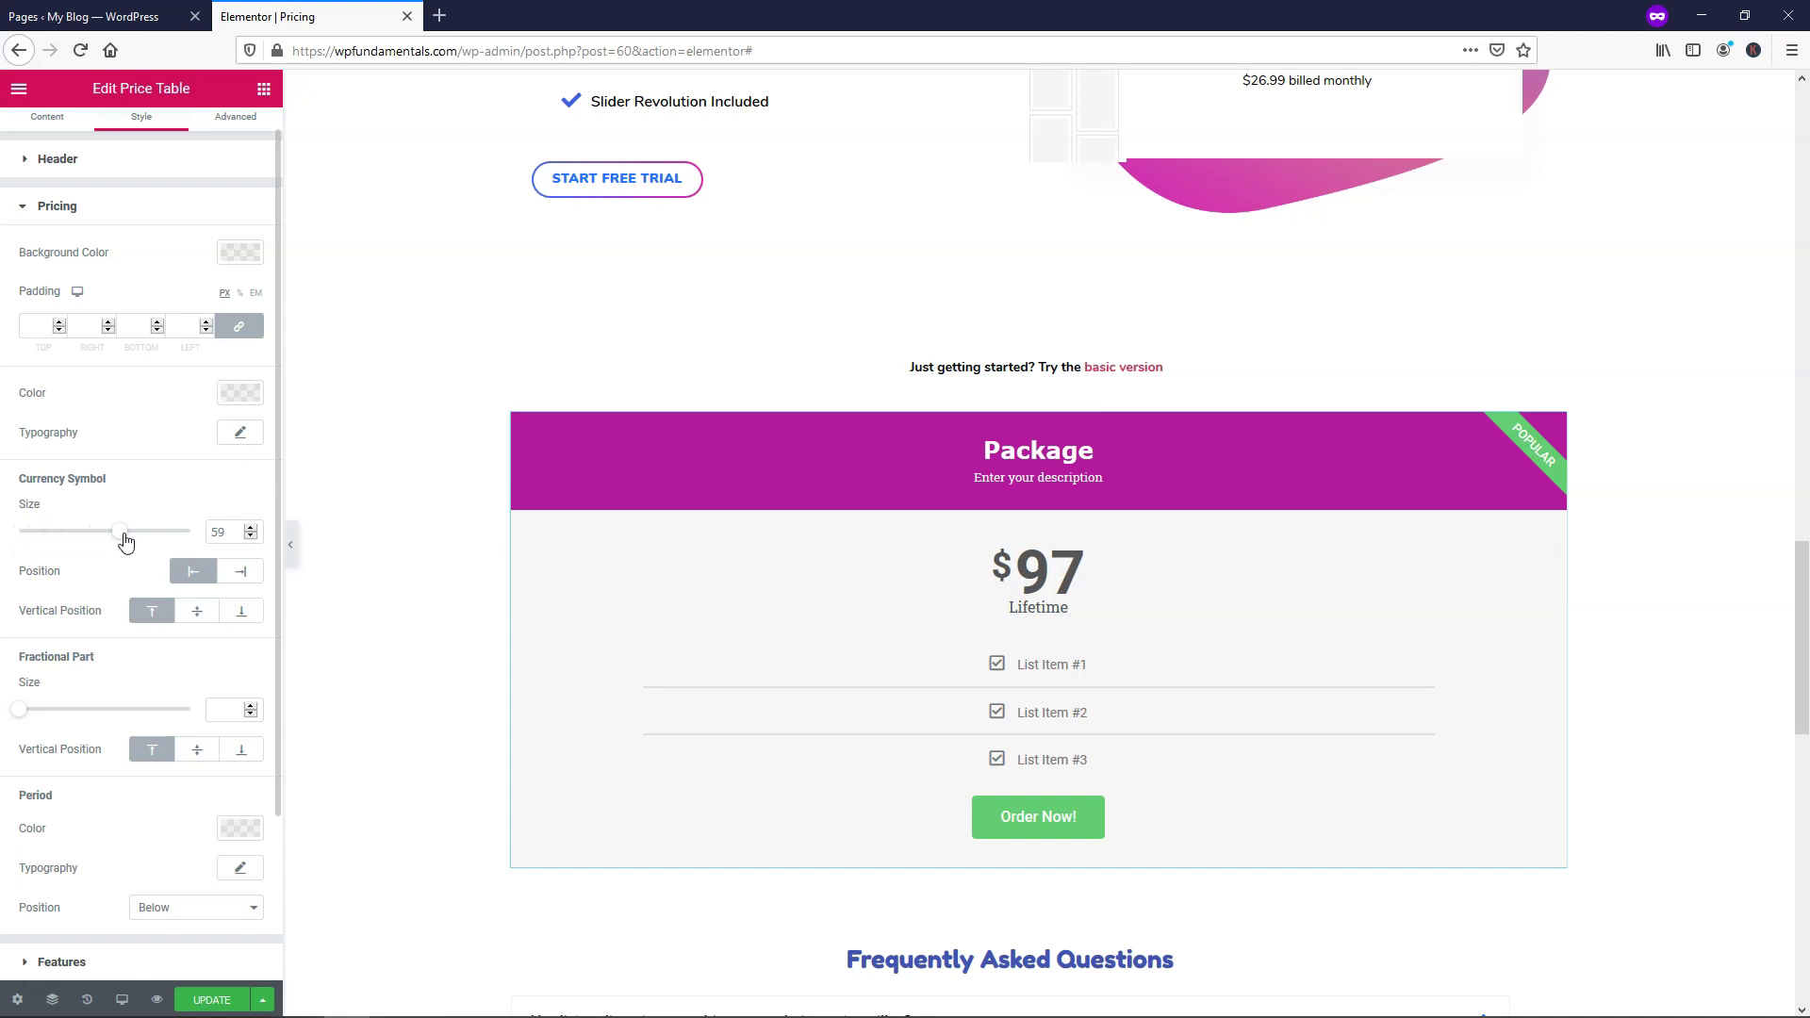
click(253, 530)
click(253, 530)
Step: Make the feature list text black and centre-align the list items
scroll(162, 570, down, 3)
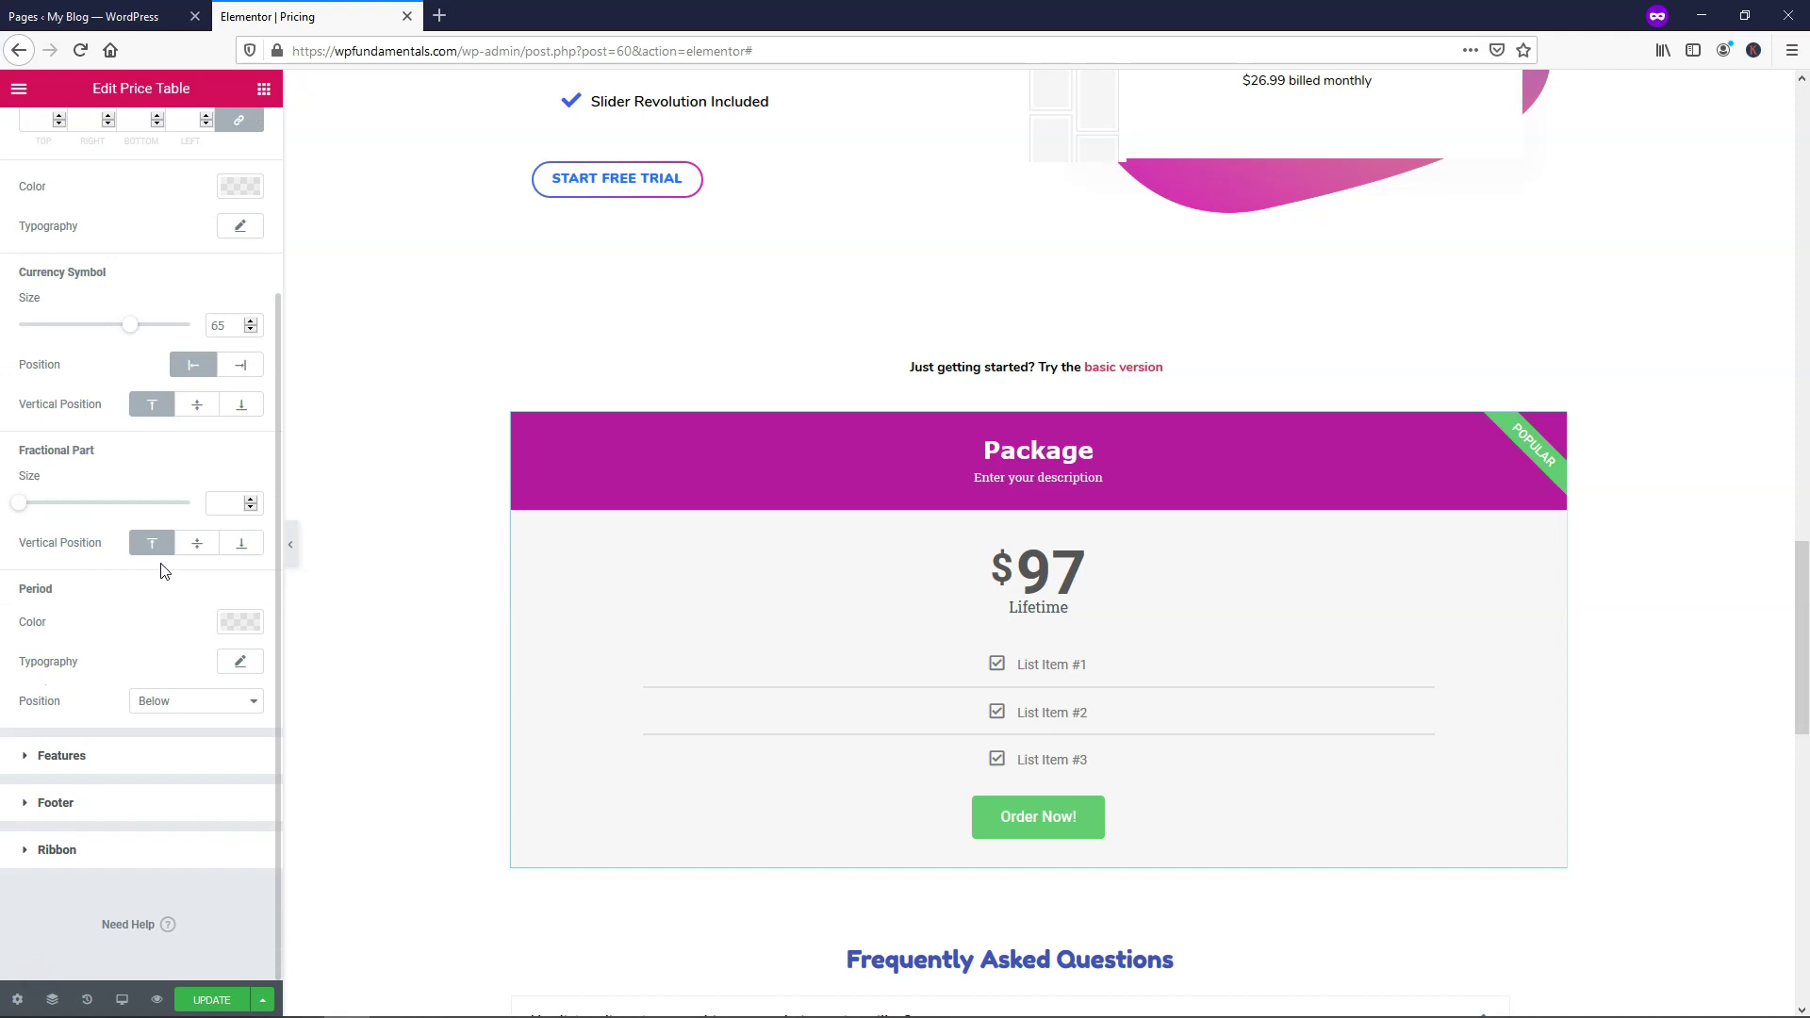
click(127, 755)
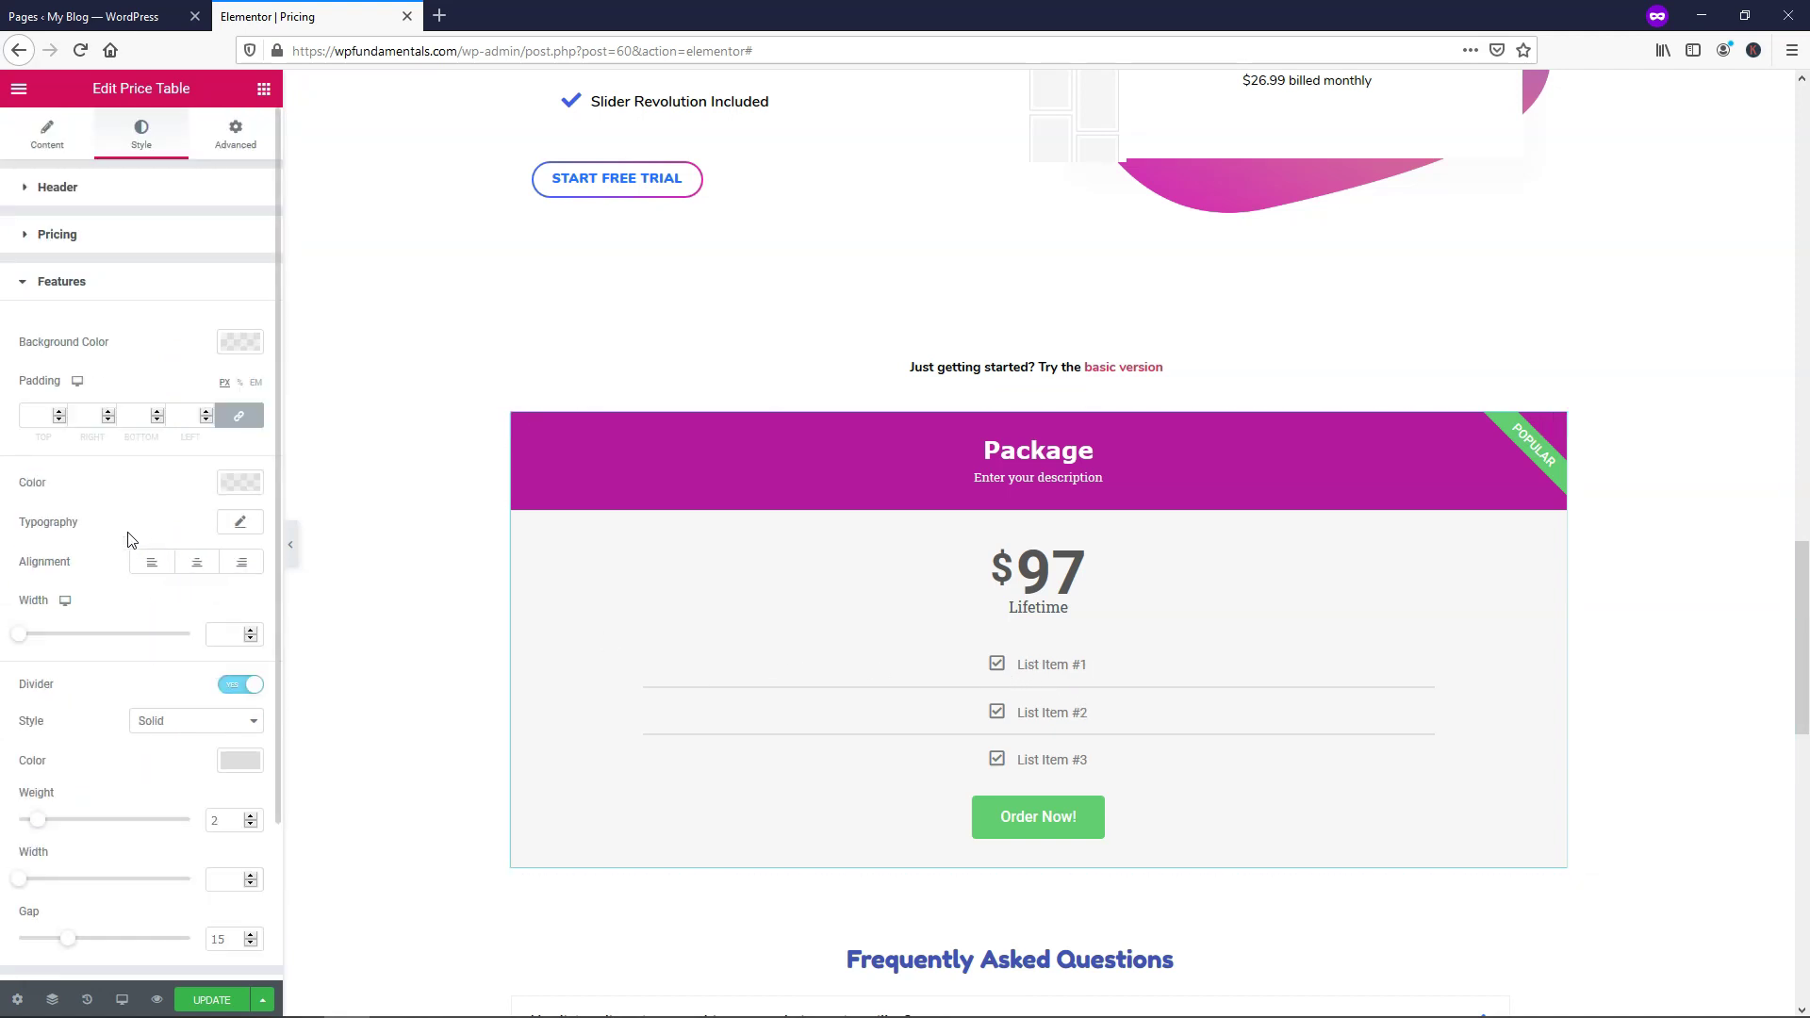
click(229, 491)
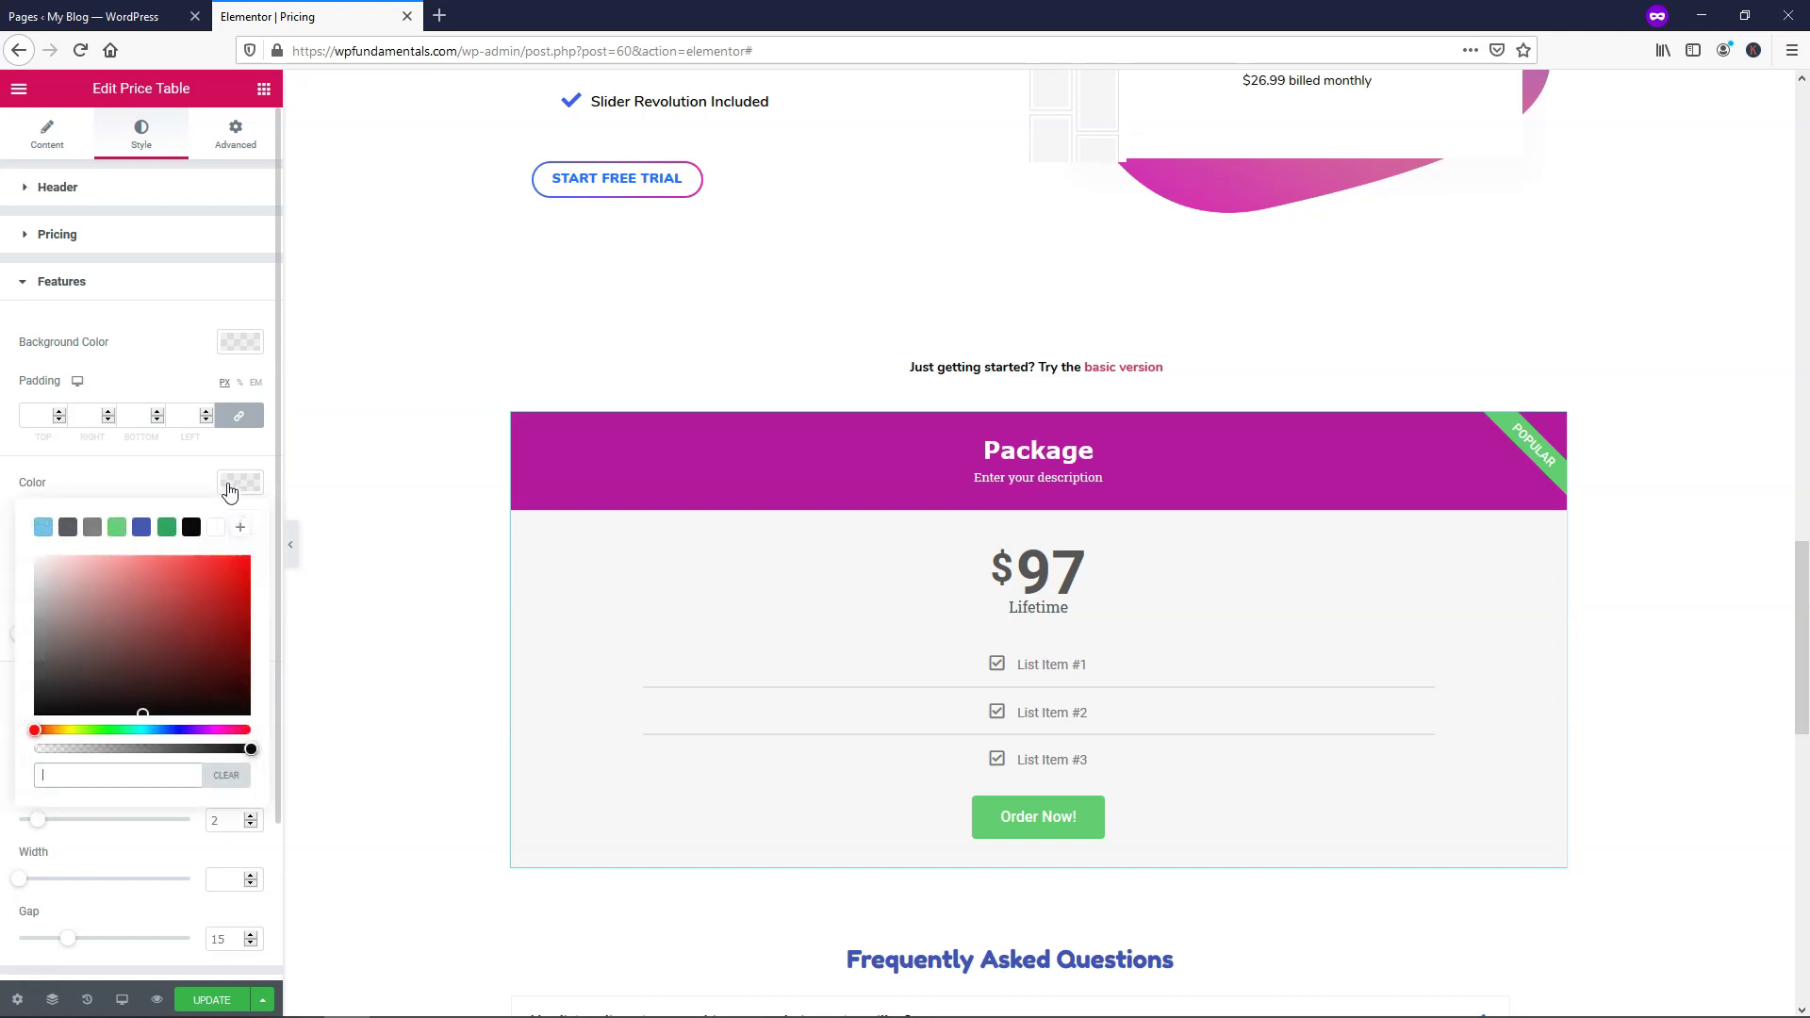
click(191, 528)
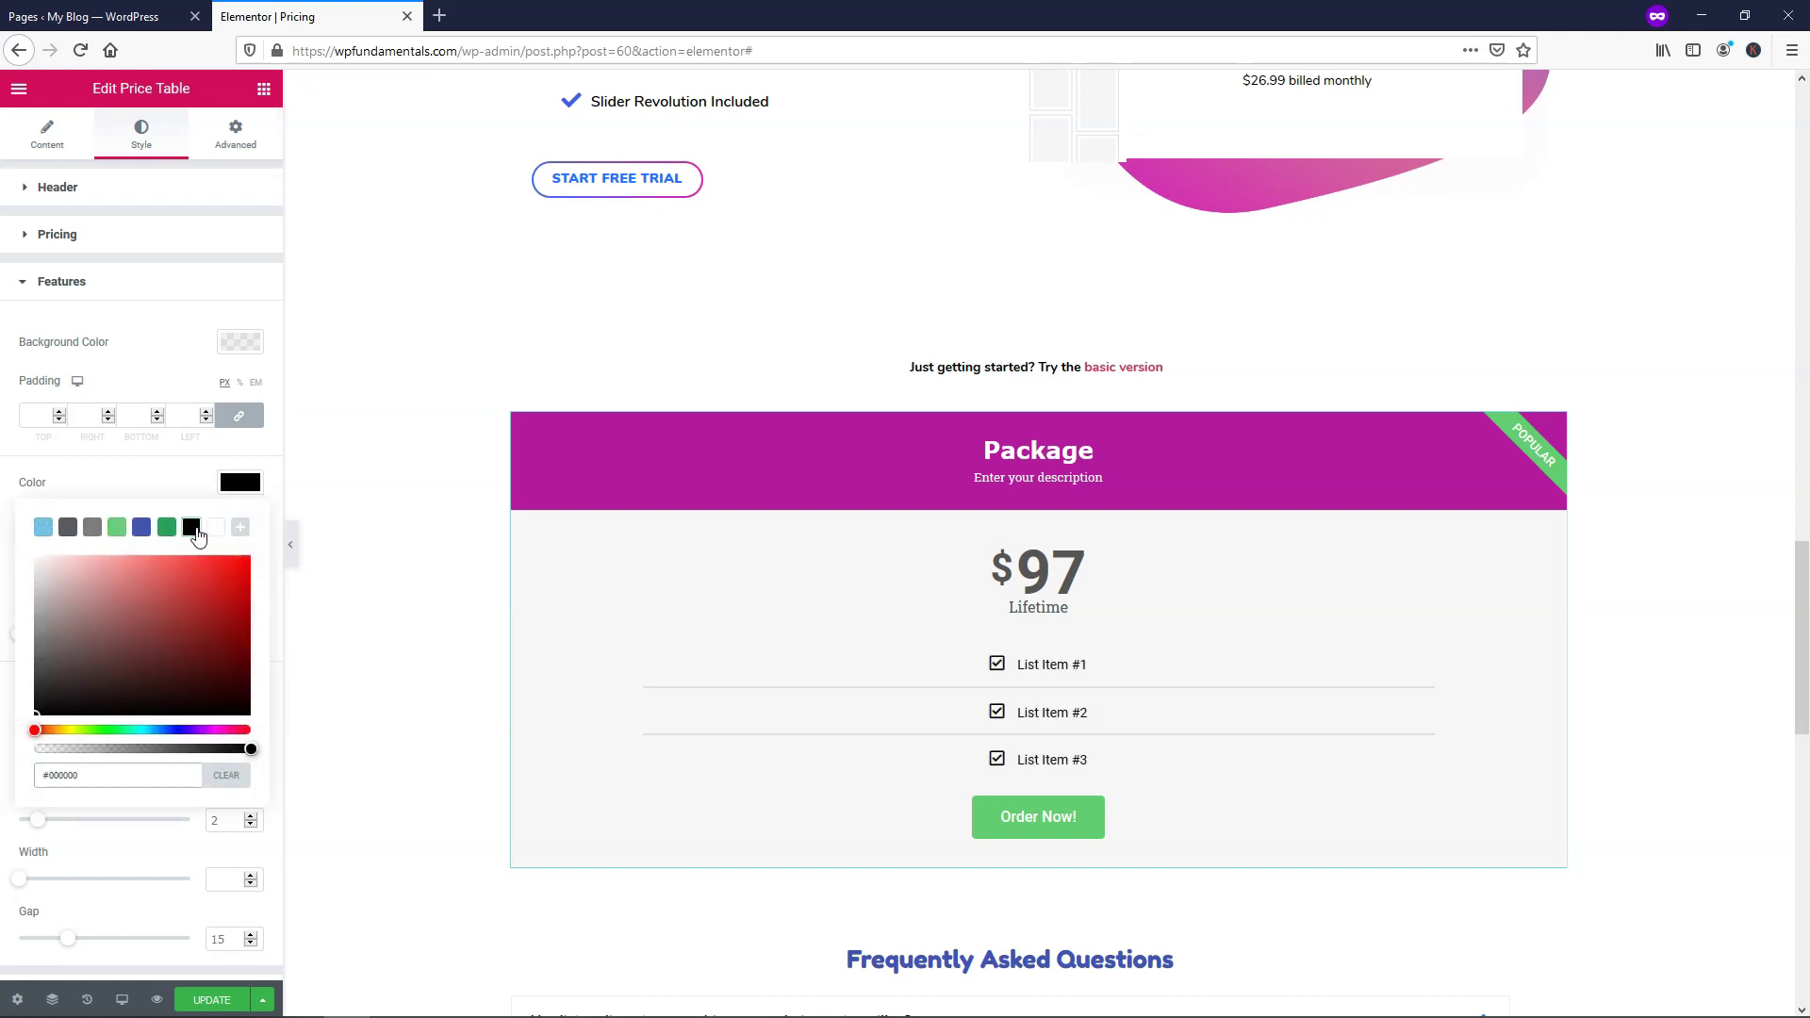
click(171, 492)
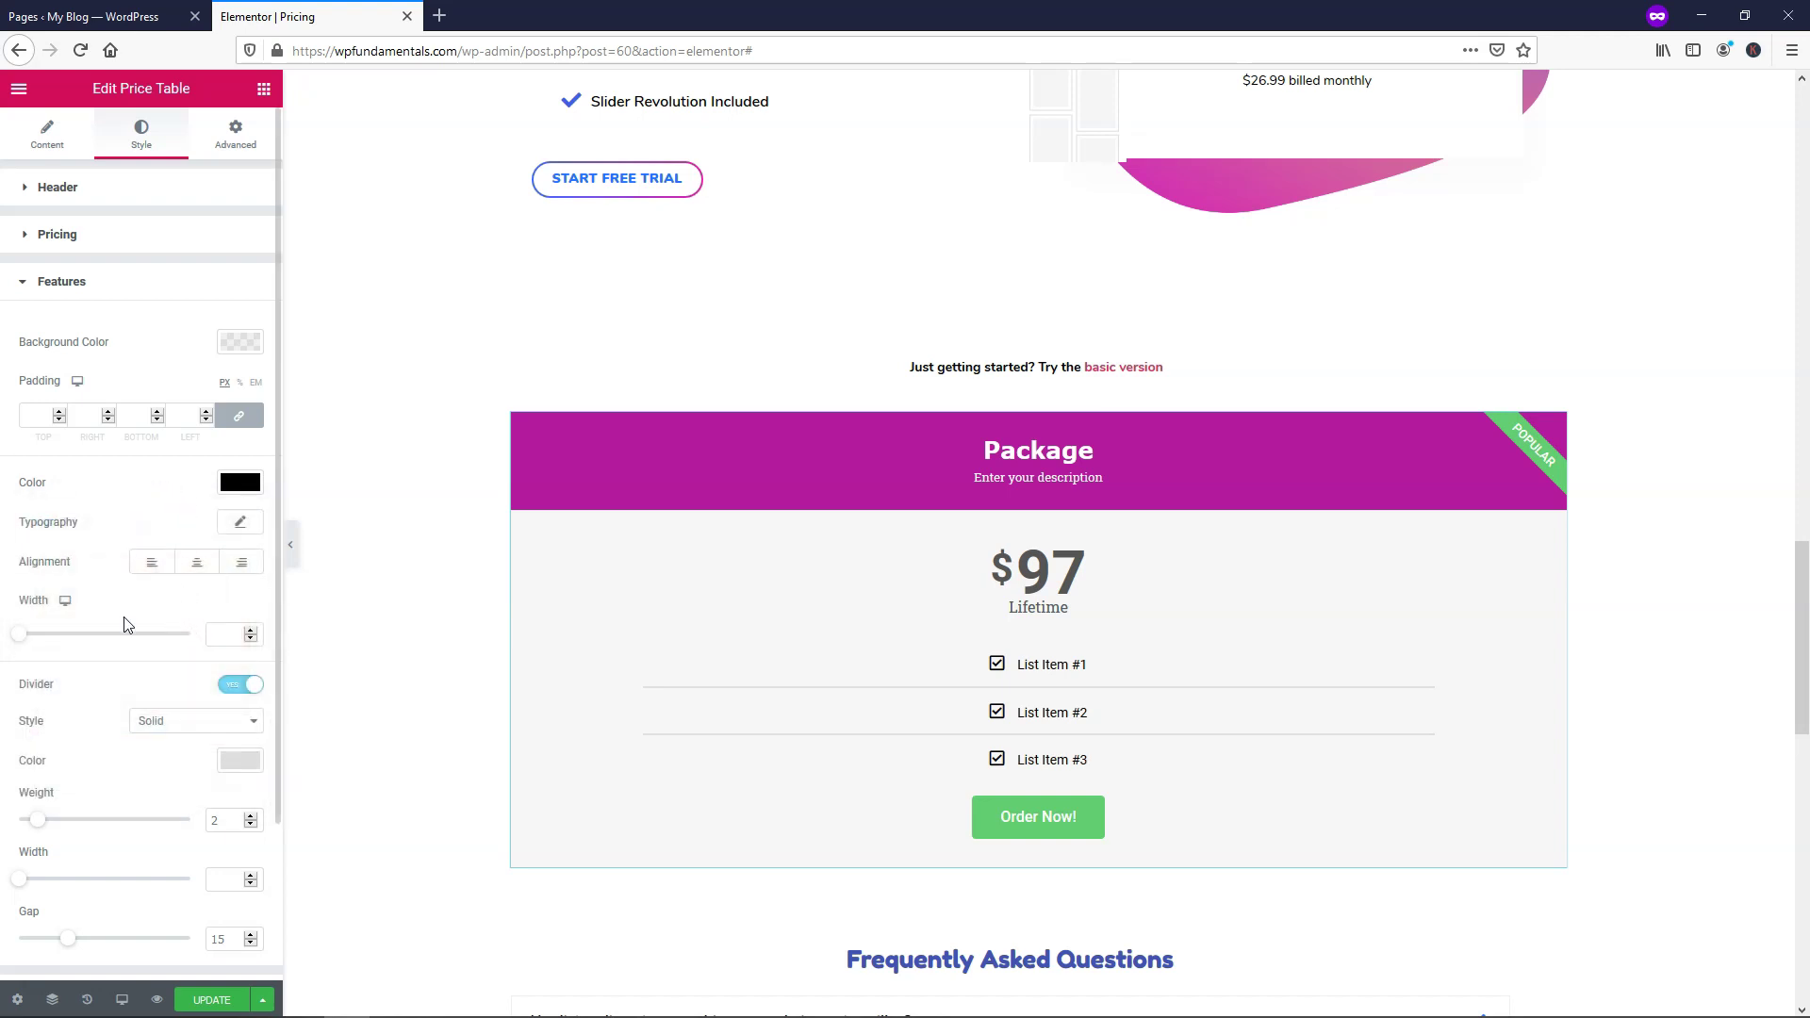
click(151, 563)
click(196, 563)
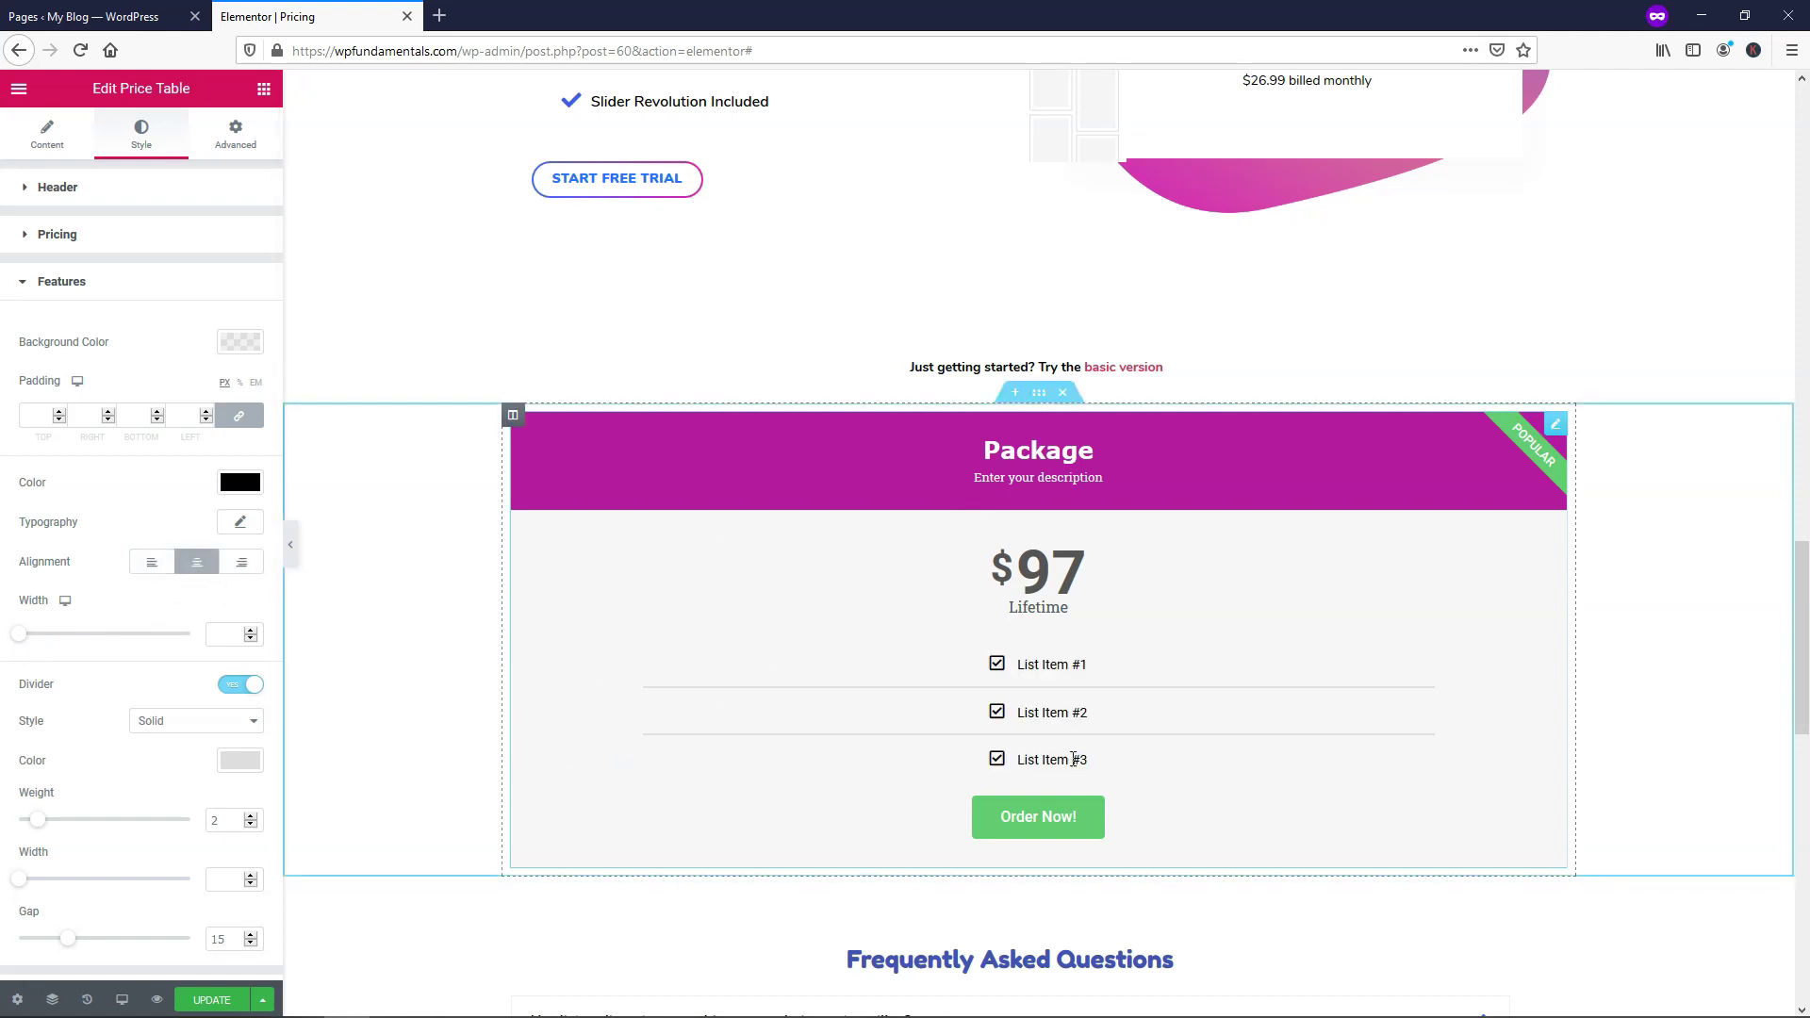
Step: Set the feature divider lines to dark grey #54595F with a weight of 2
scroll(85, 641, down, 1)
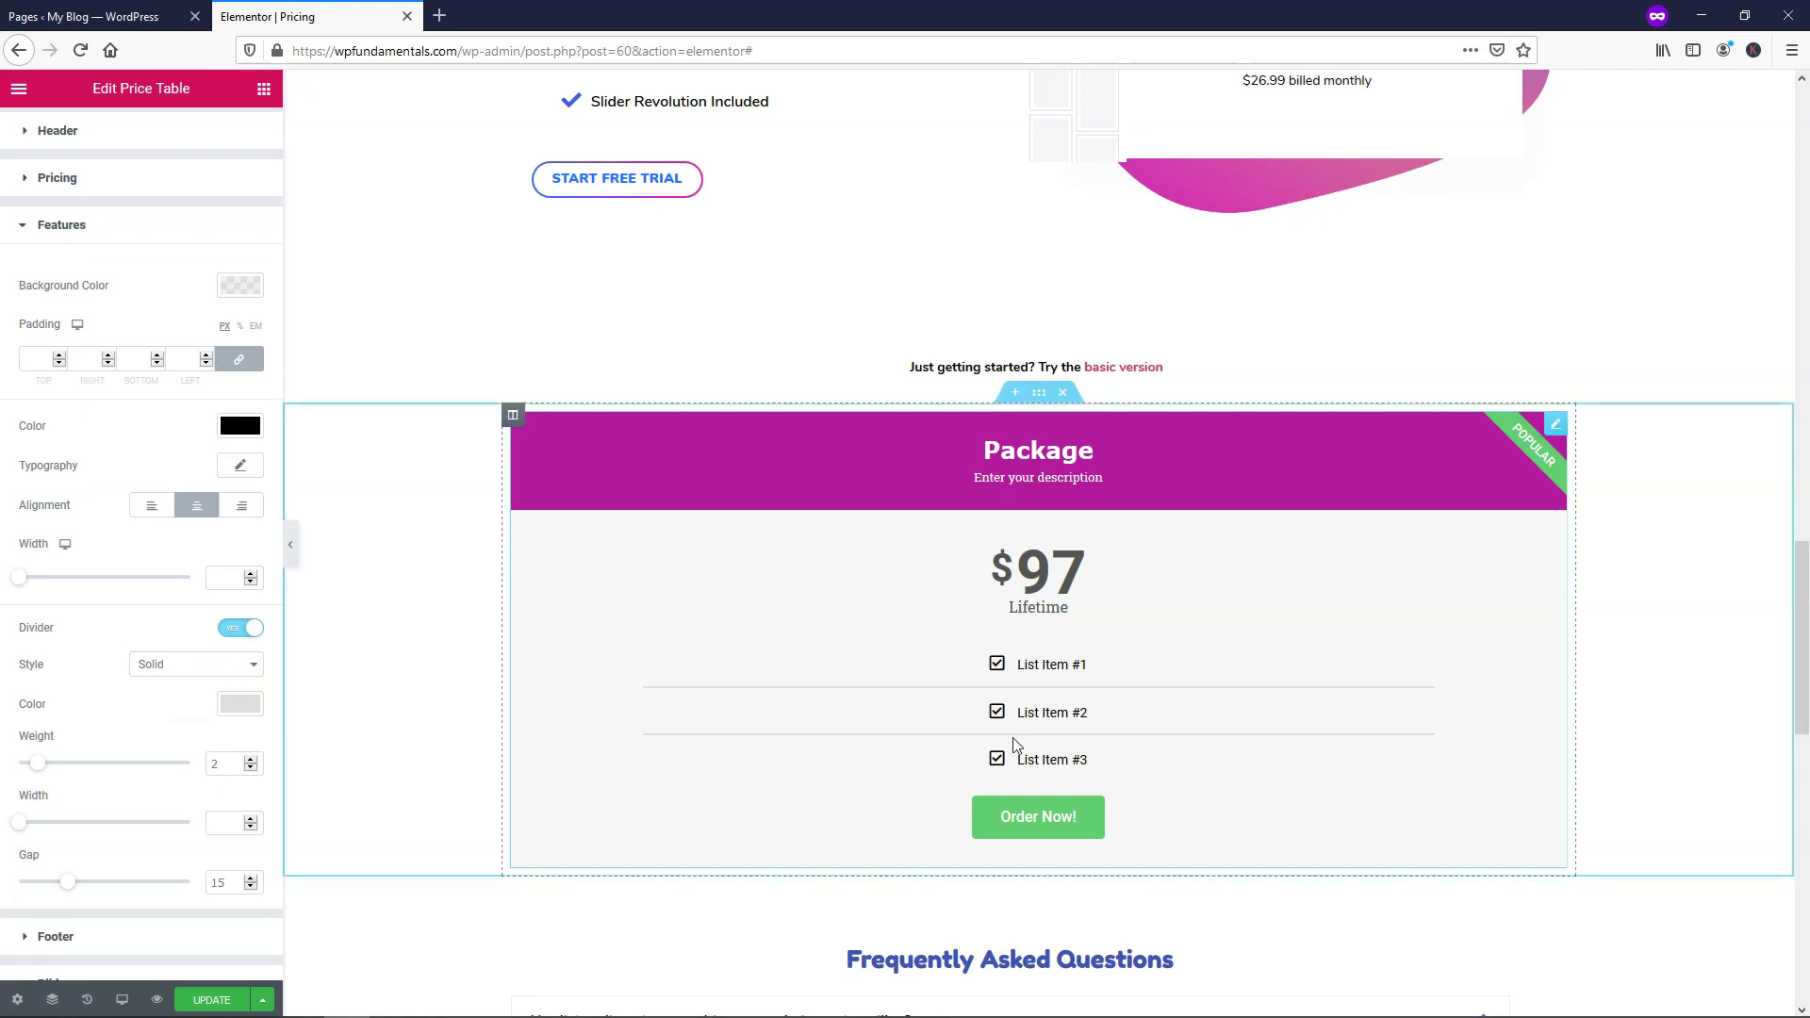
click(234, 709)
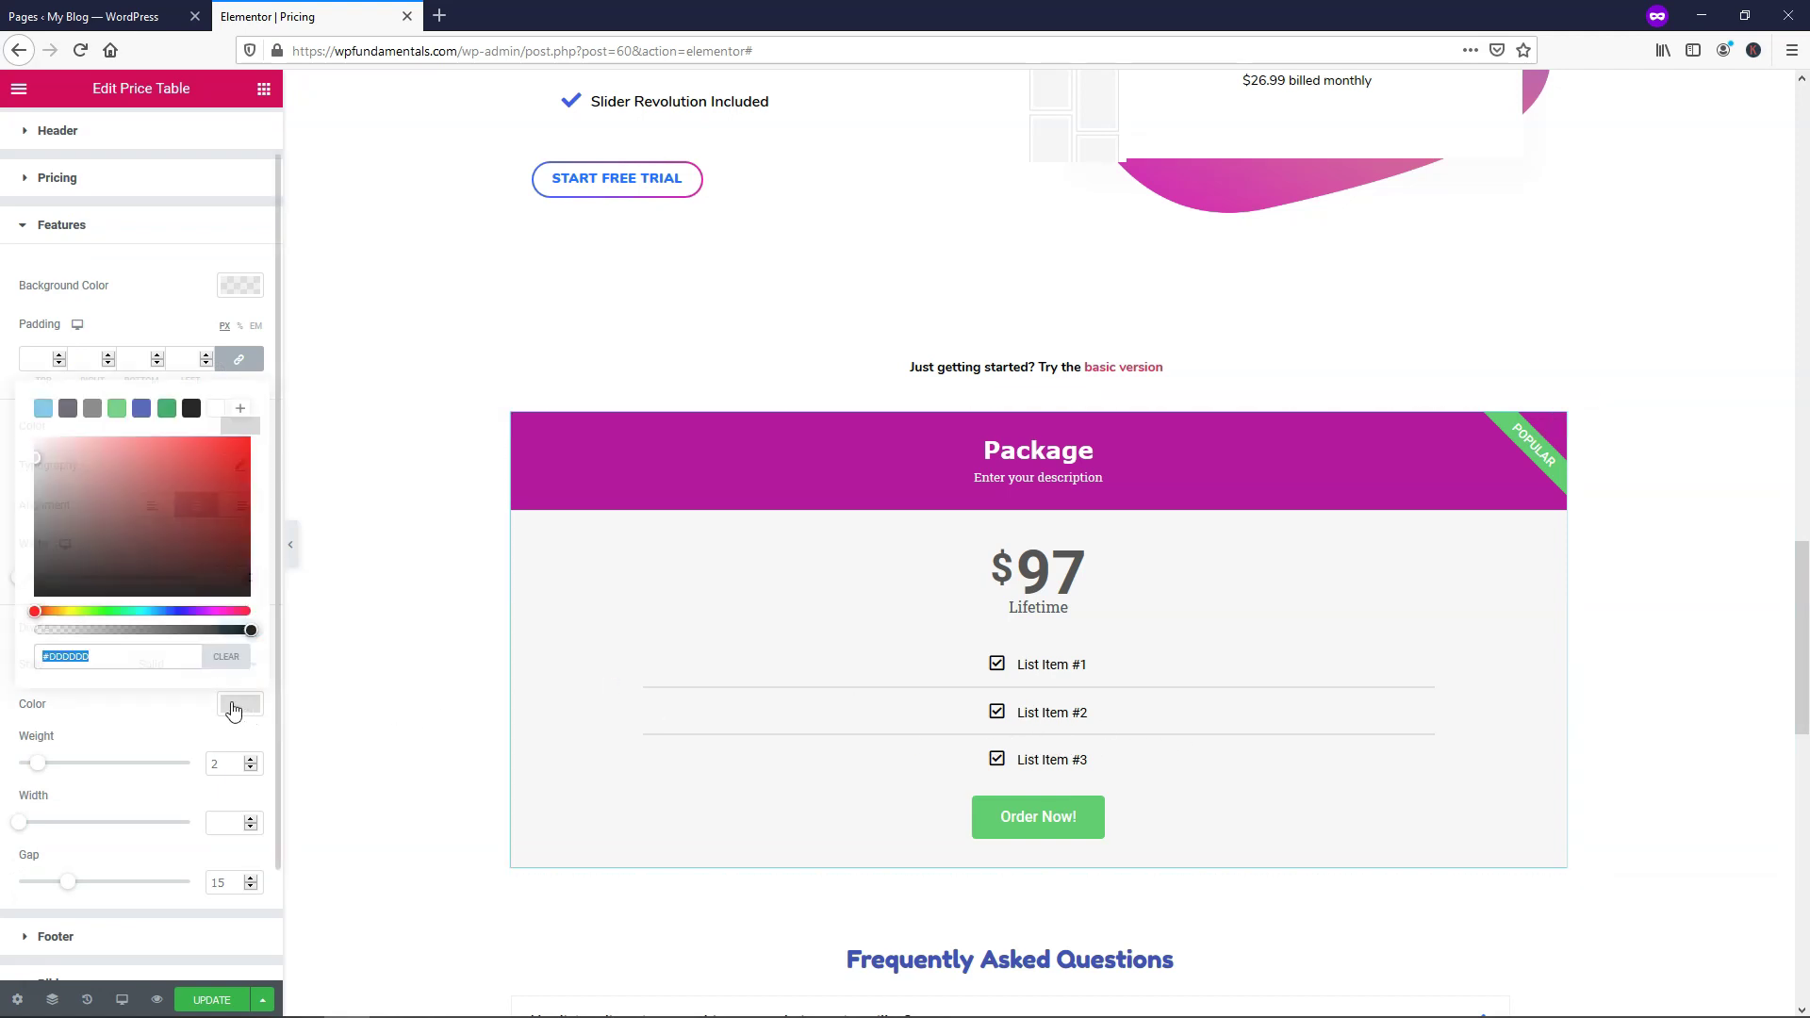
click(69, 411)
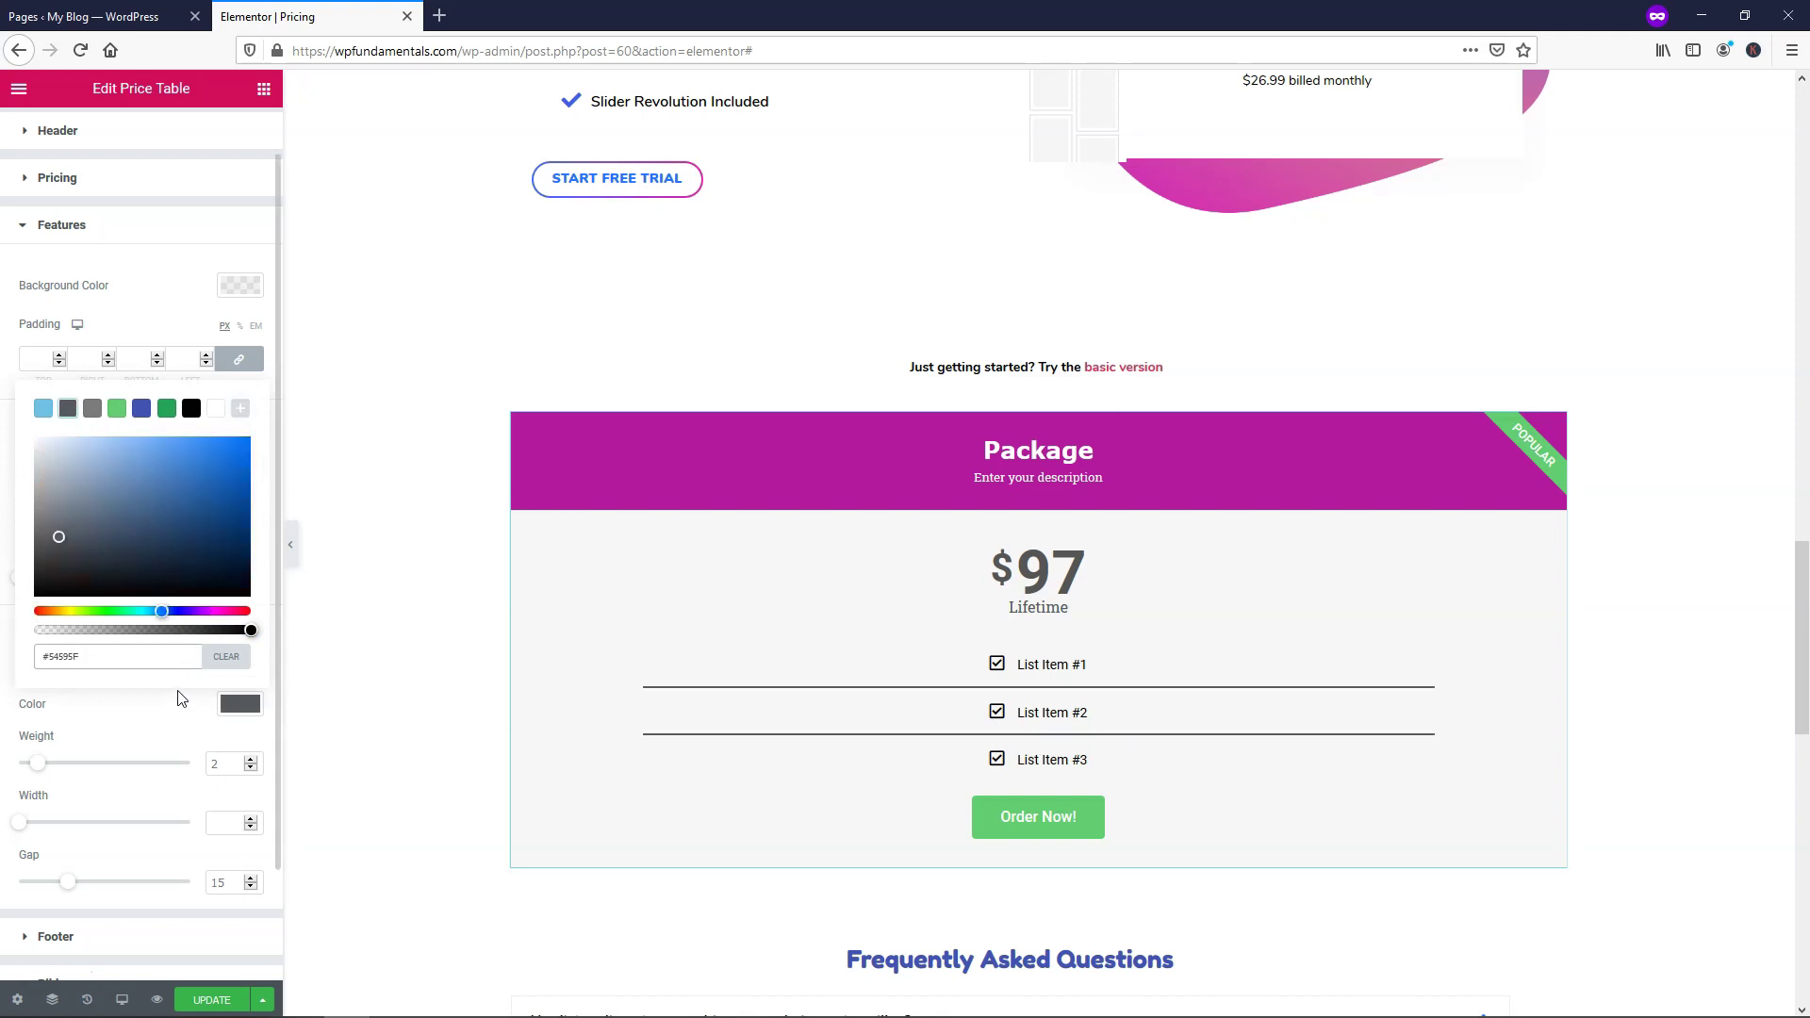
click(172, 718)
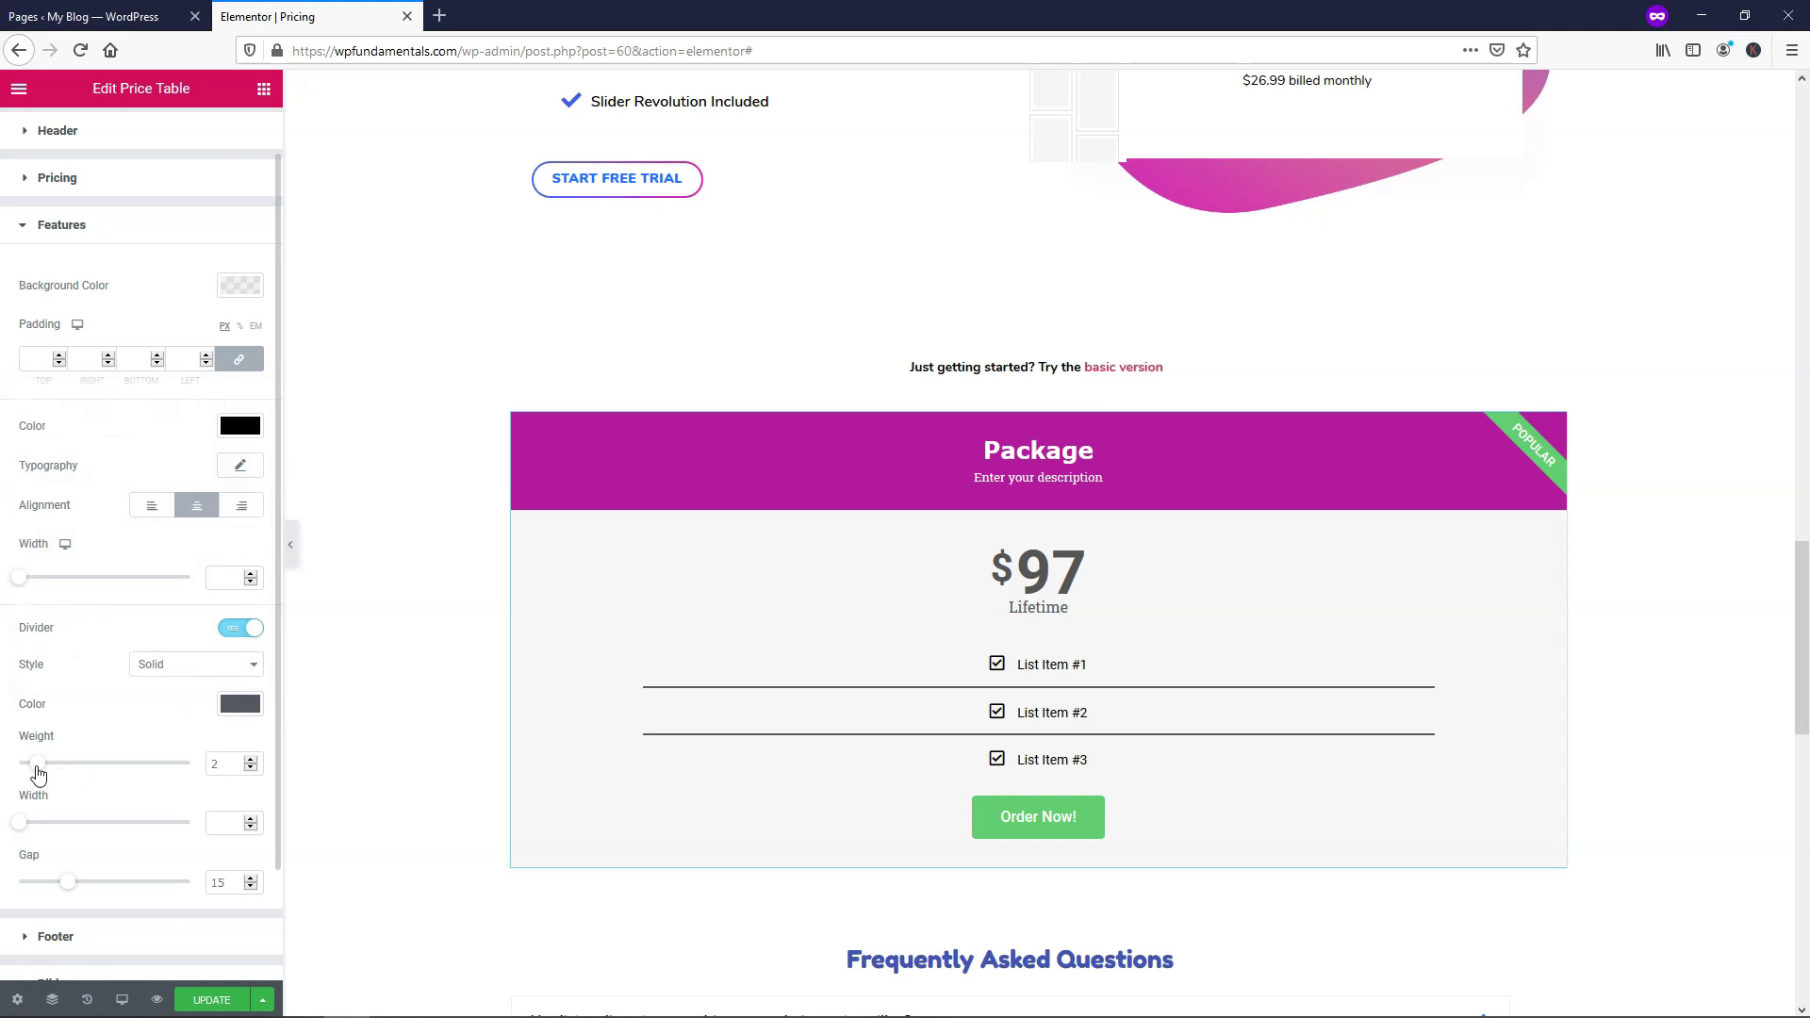
mouse_move(37, 768)
mouse_down()
mouse_move(189, 773)
mouse_move(33, 773)
mouse_up()
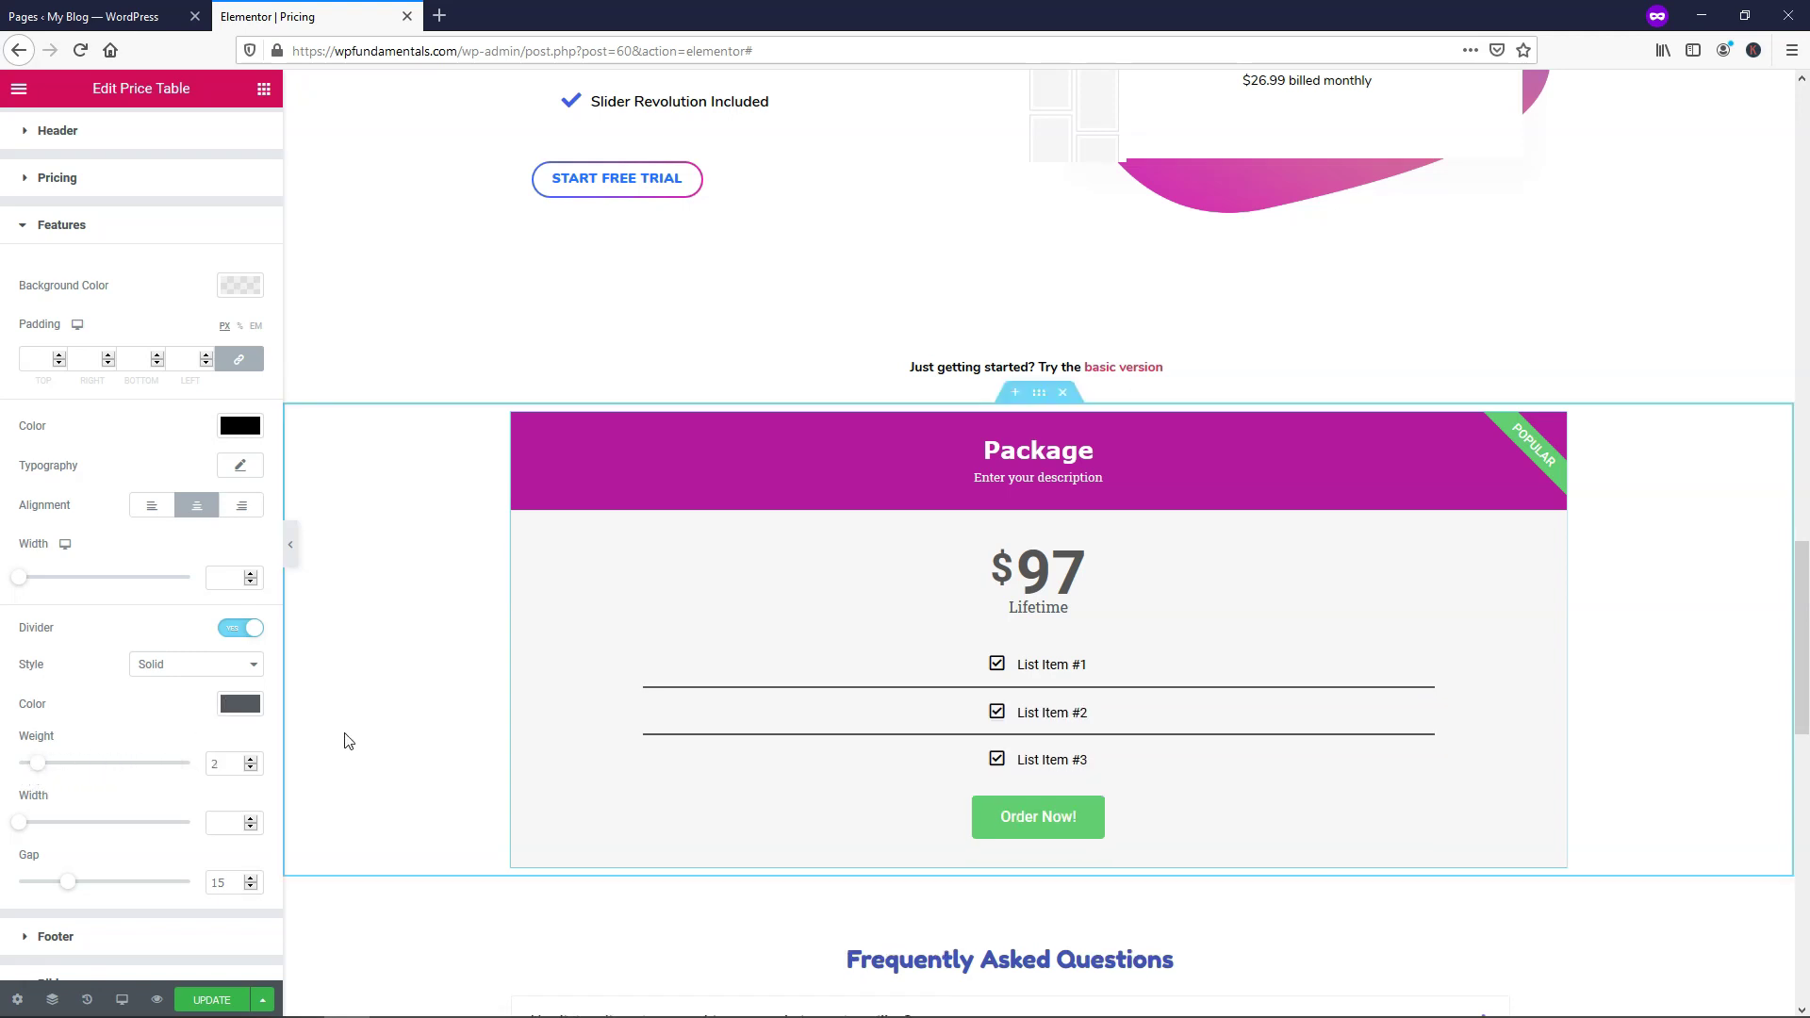
scroll(157, 658, down, 3)
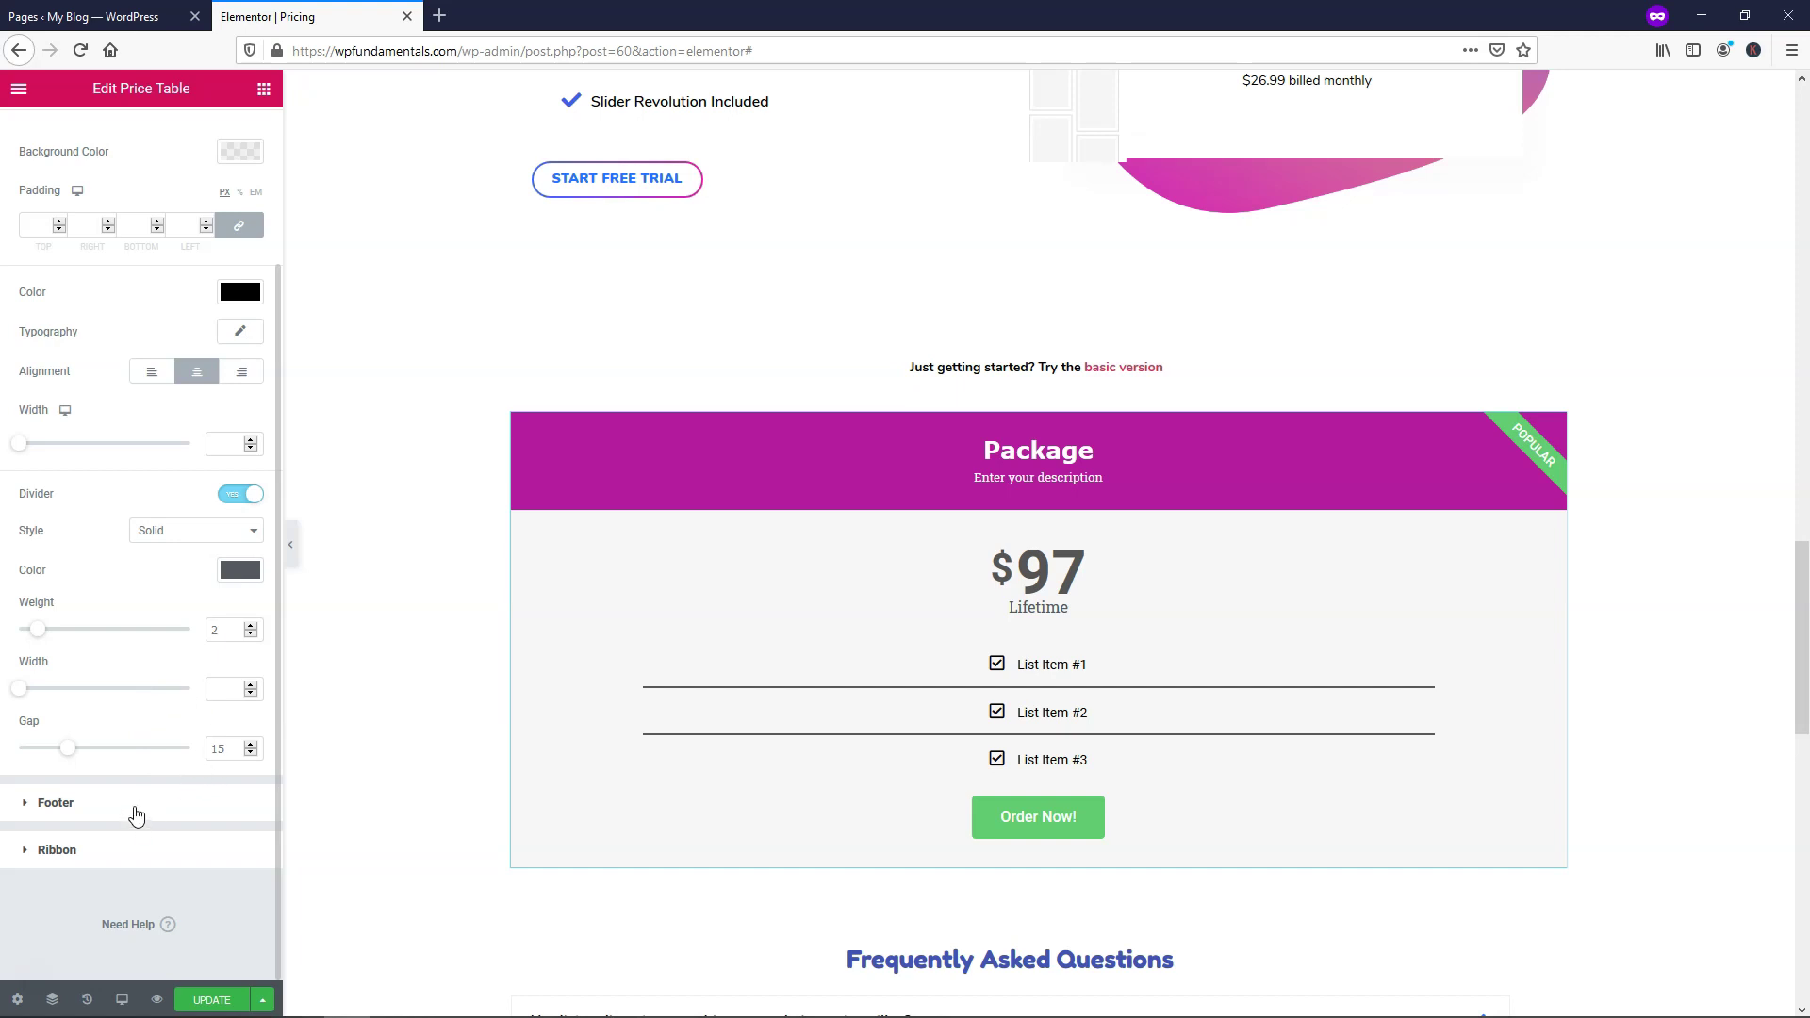
Step: Change the Order Now button background from green to bright blue #3444EF
click(136, 815)
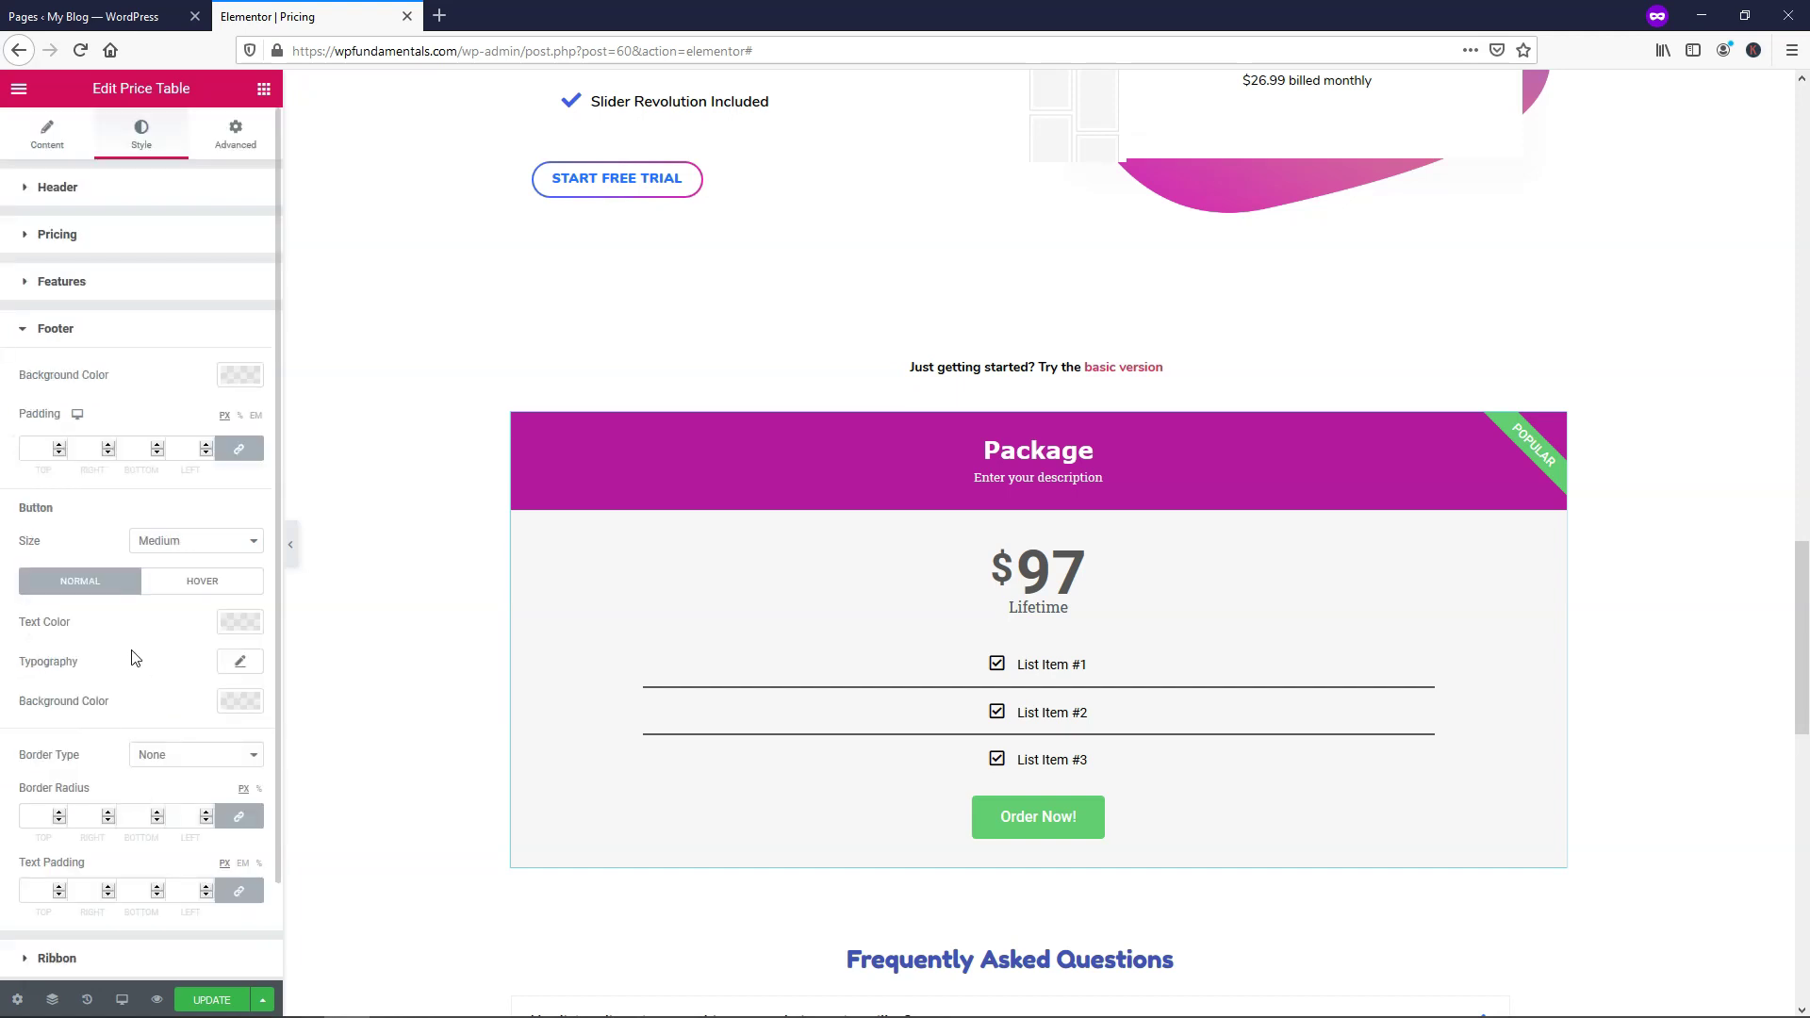
scroll(134, 657, down, 1)
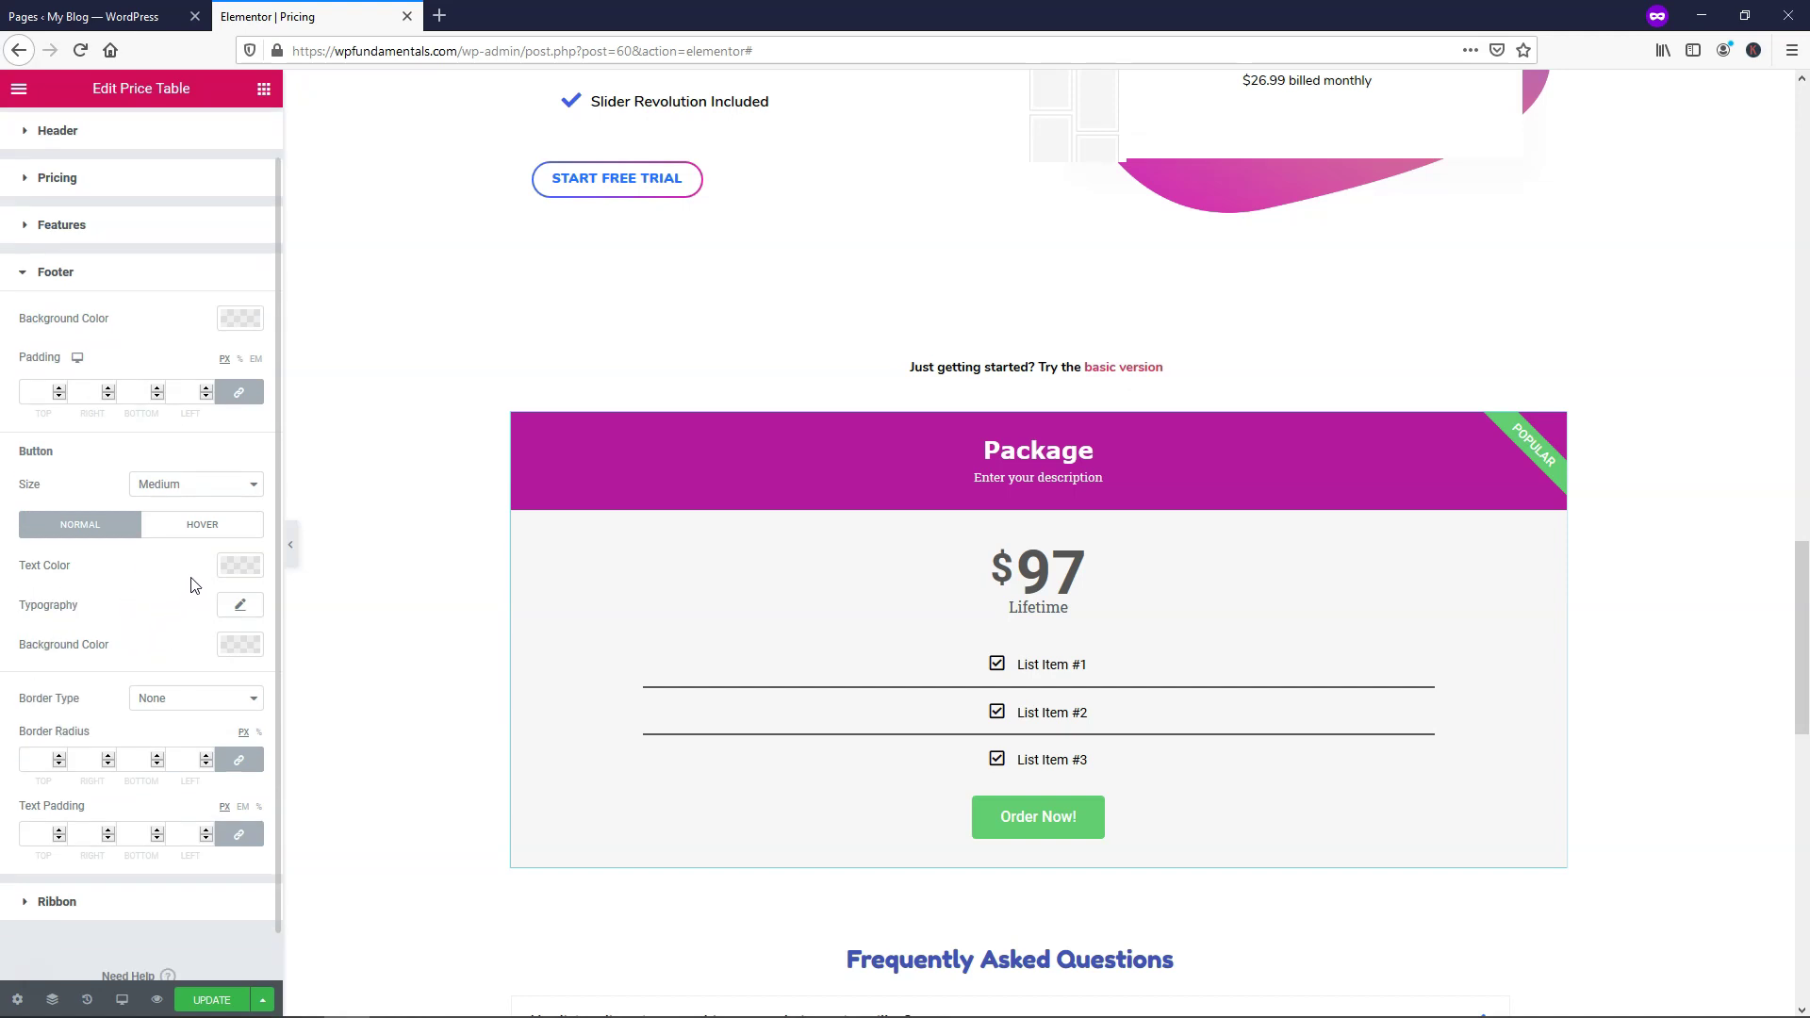
click(241, 647)
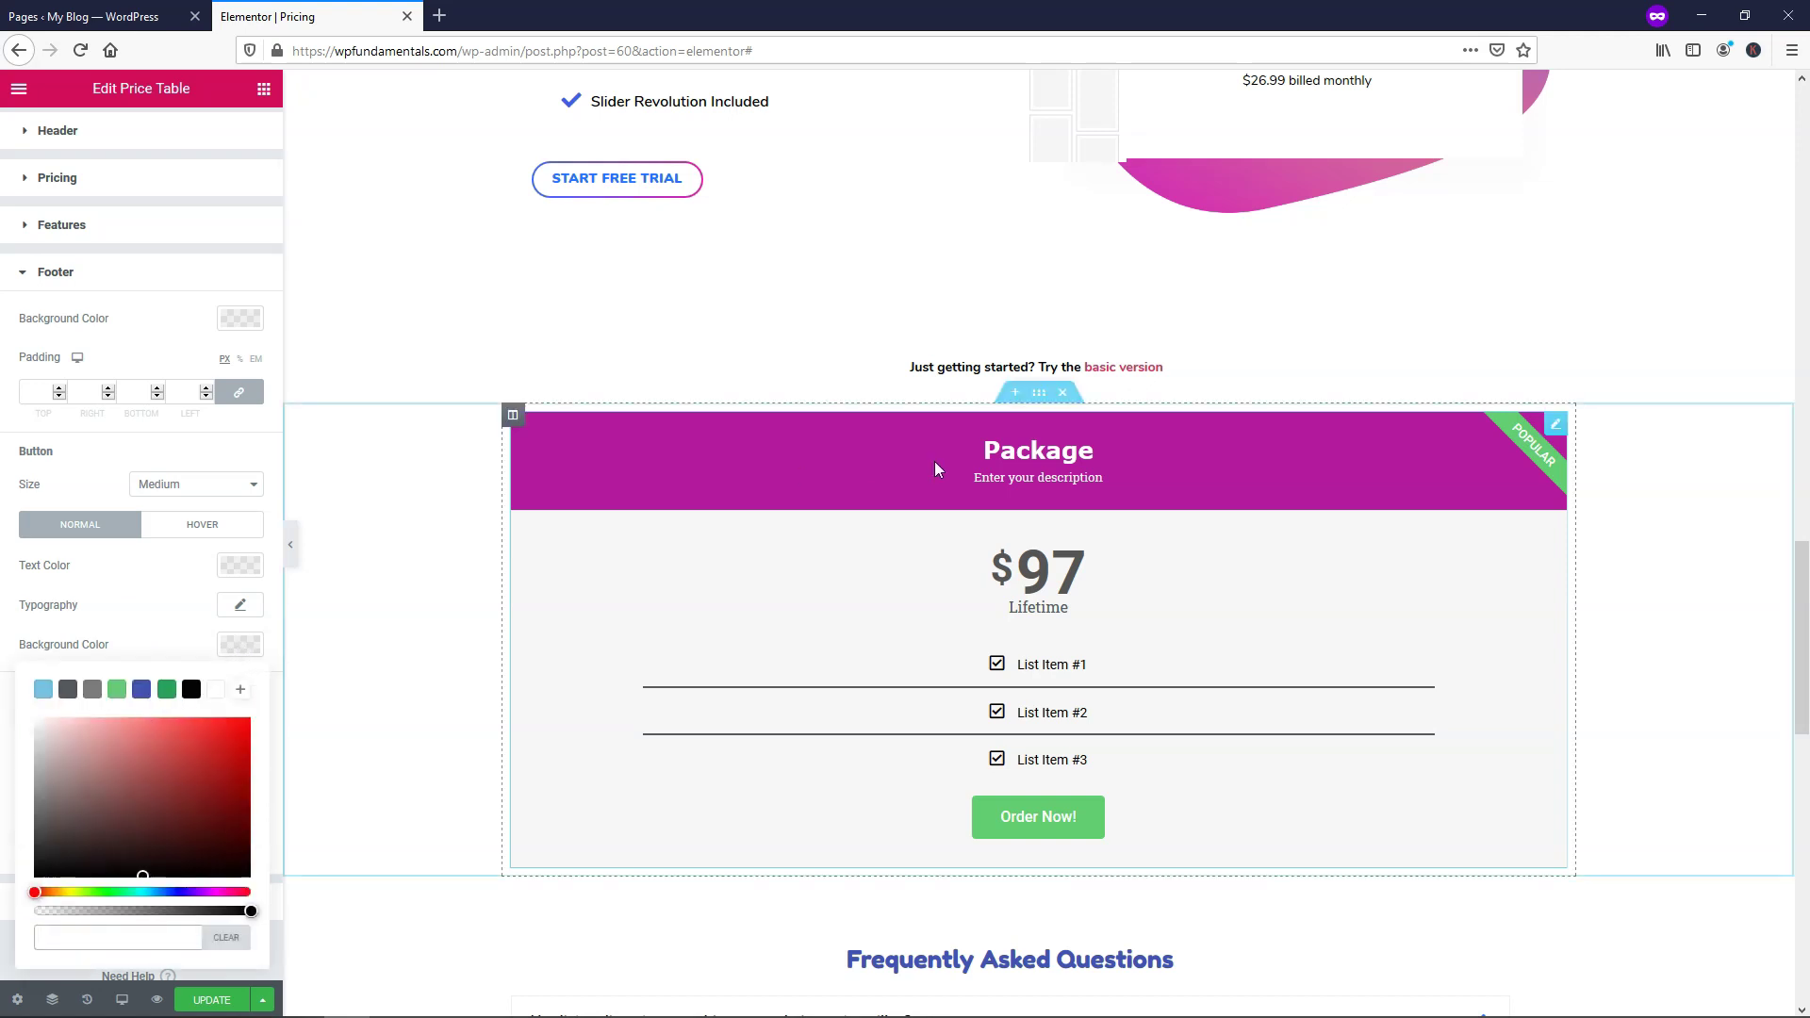
scroll(935, 461, up, 5)
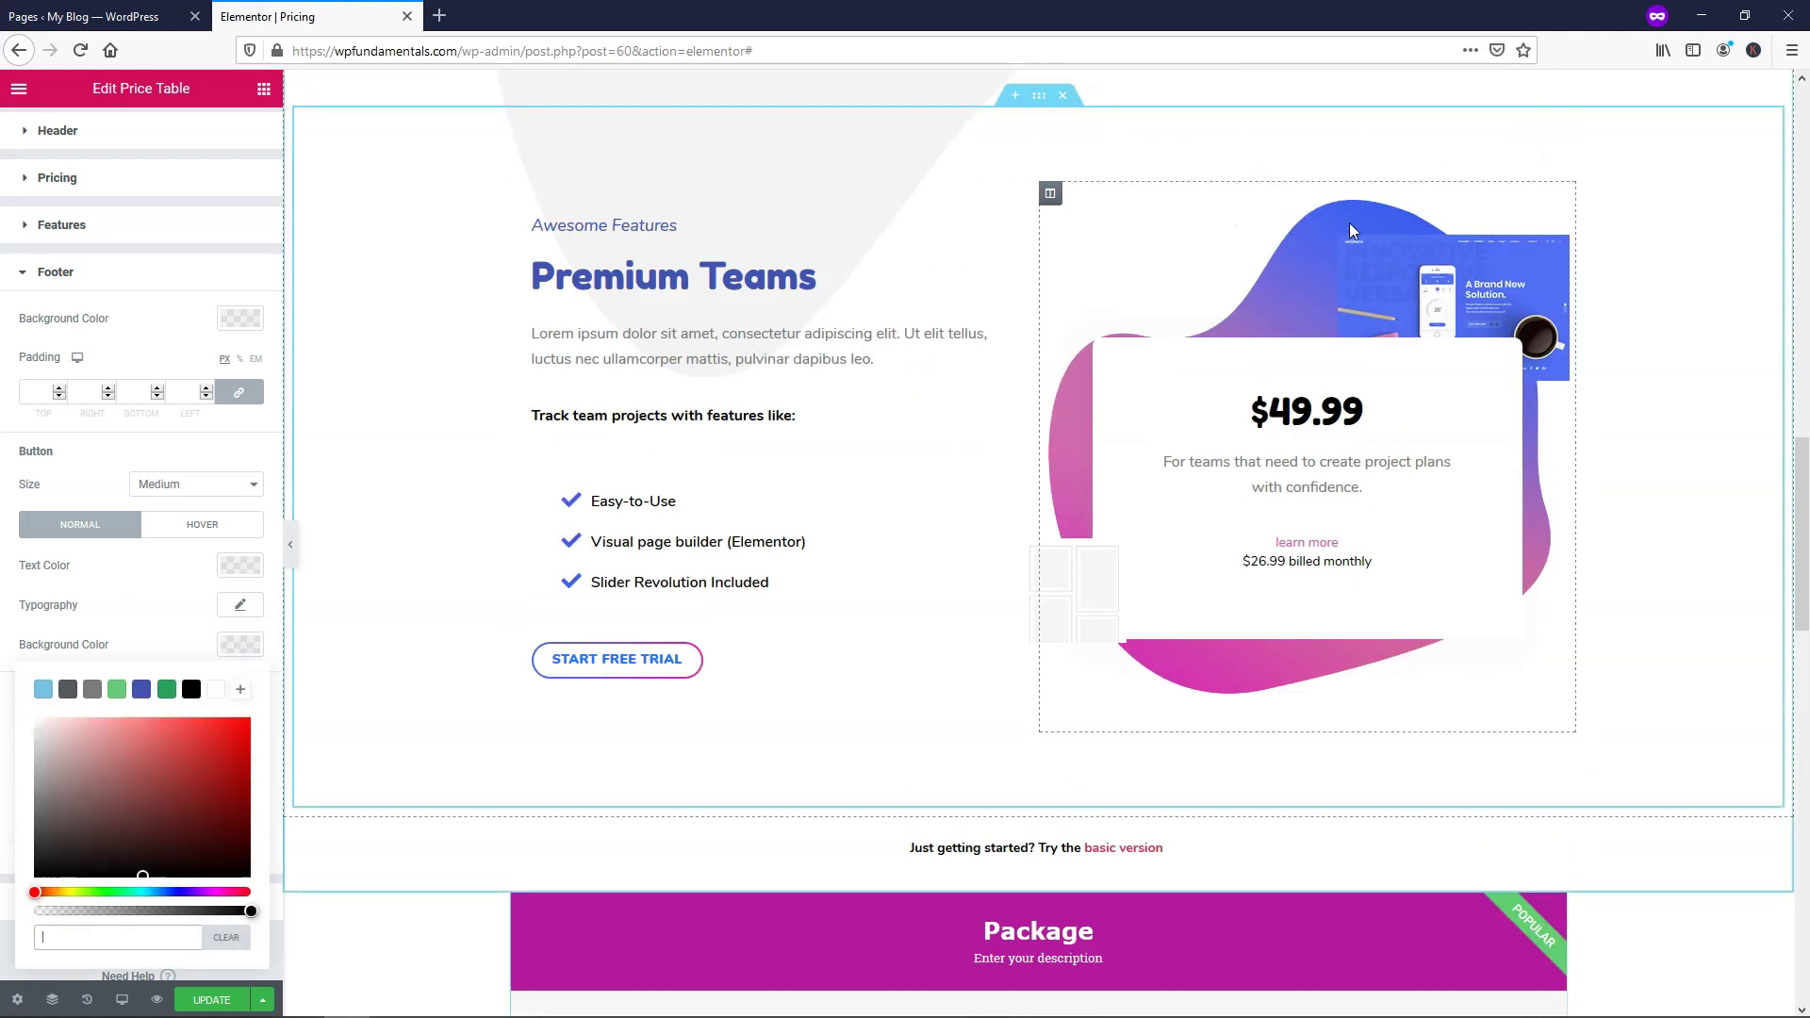
scroll(606, 693, down, 4)
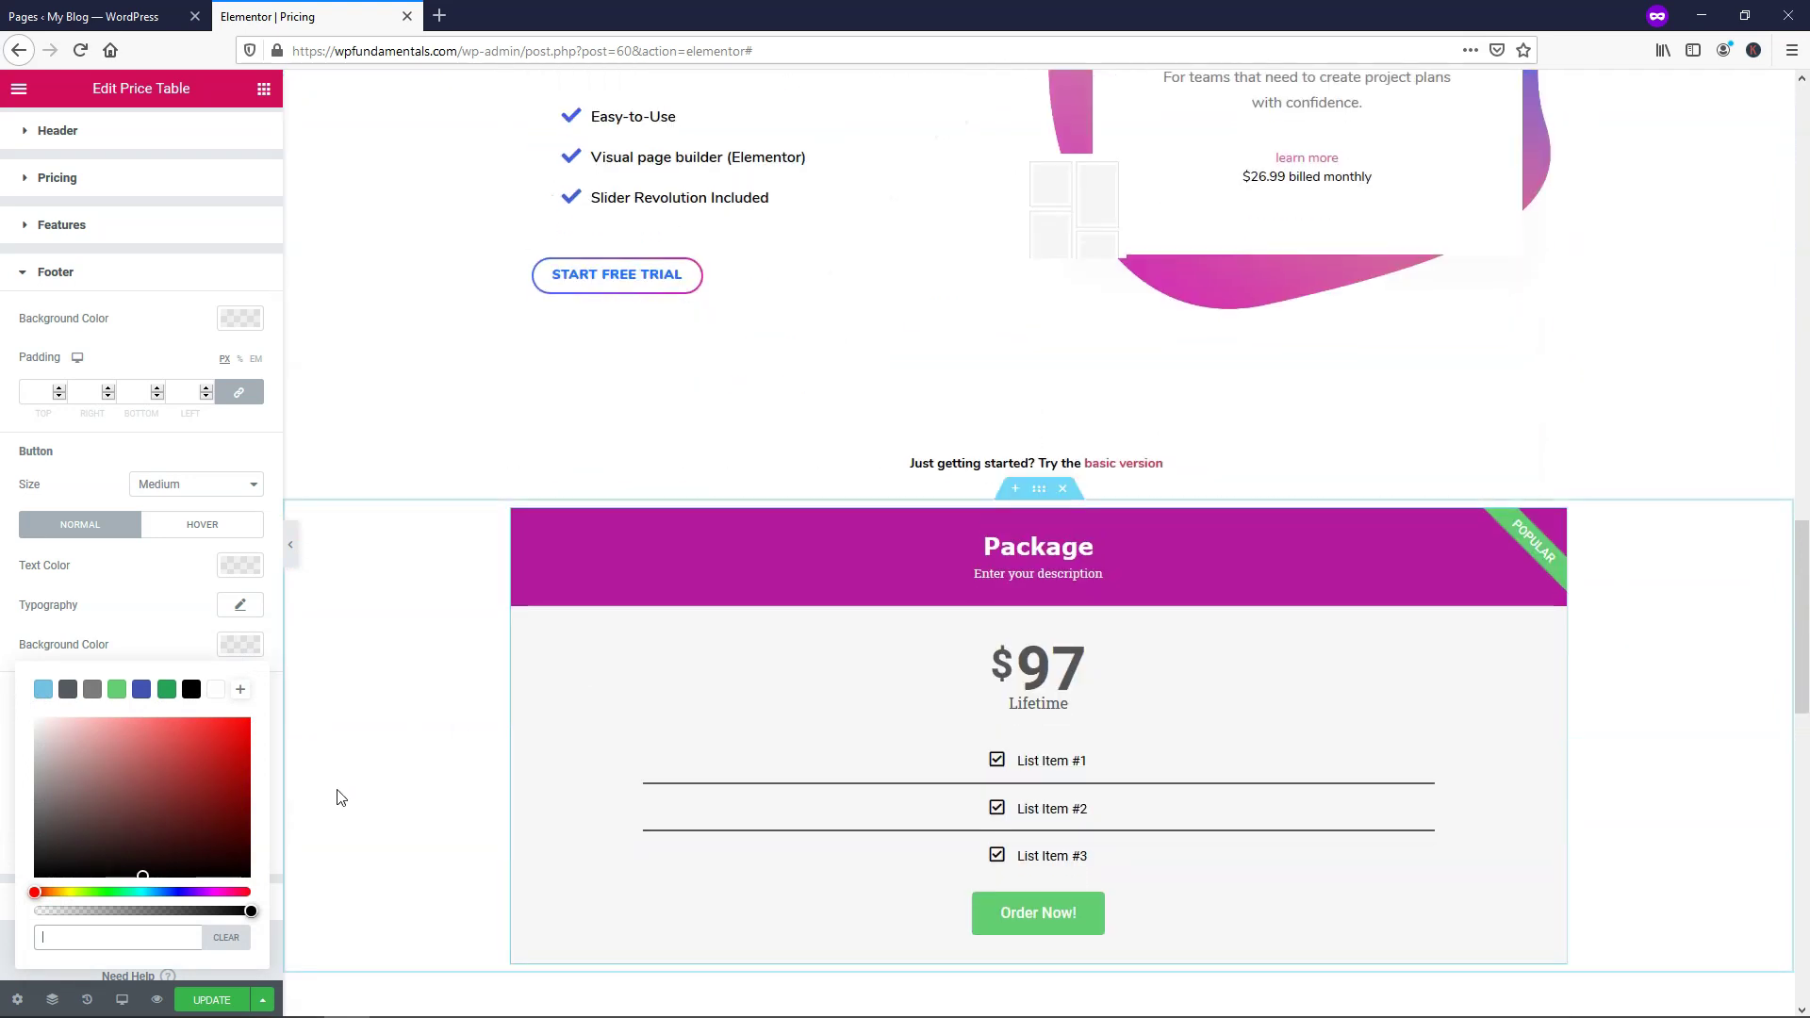
click(175, 892)
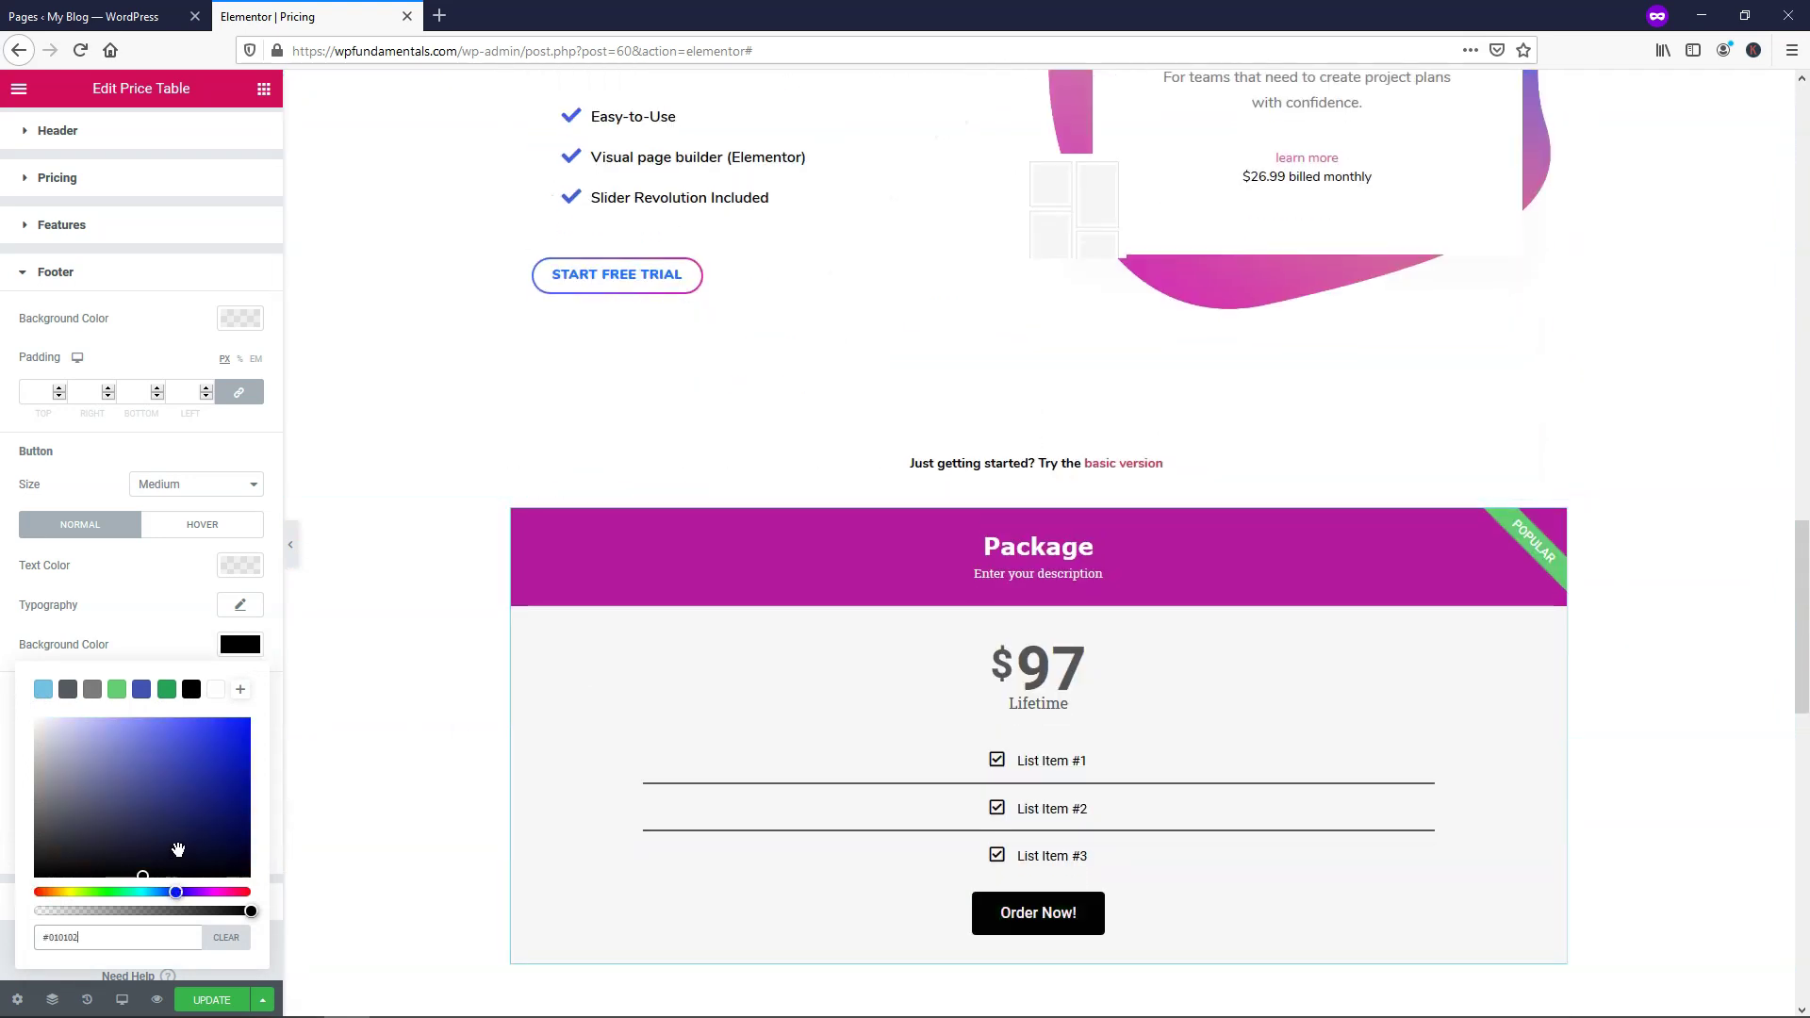
click(190, 803)
click(203, 728)
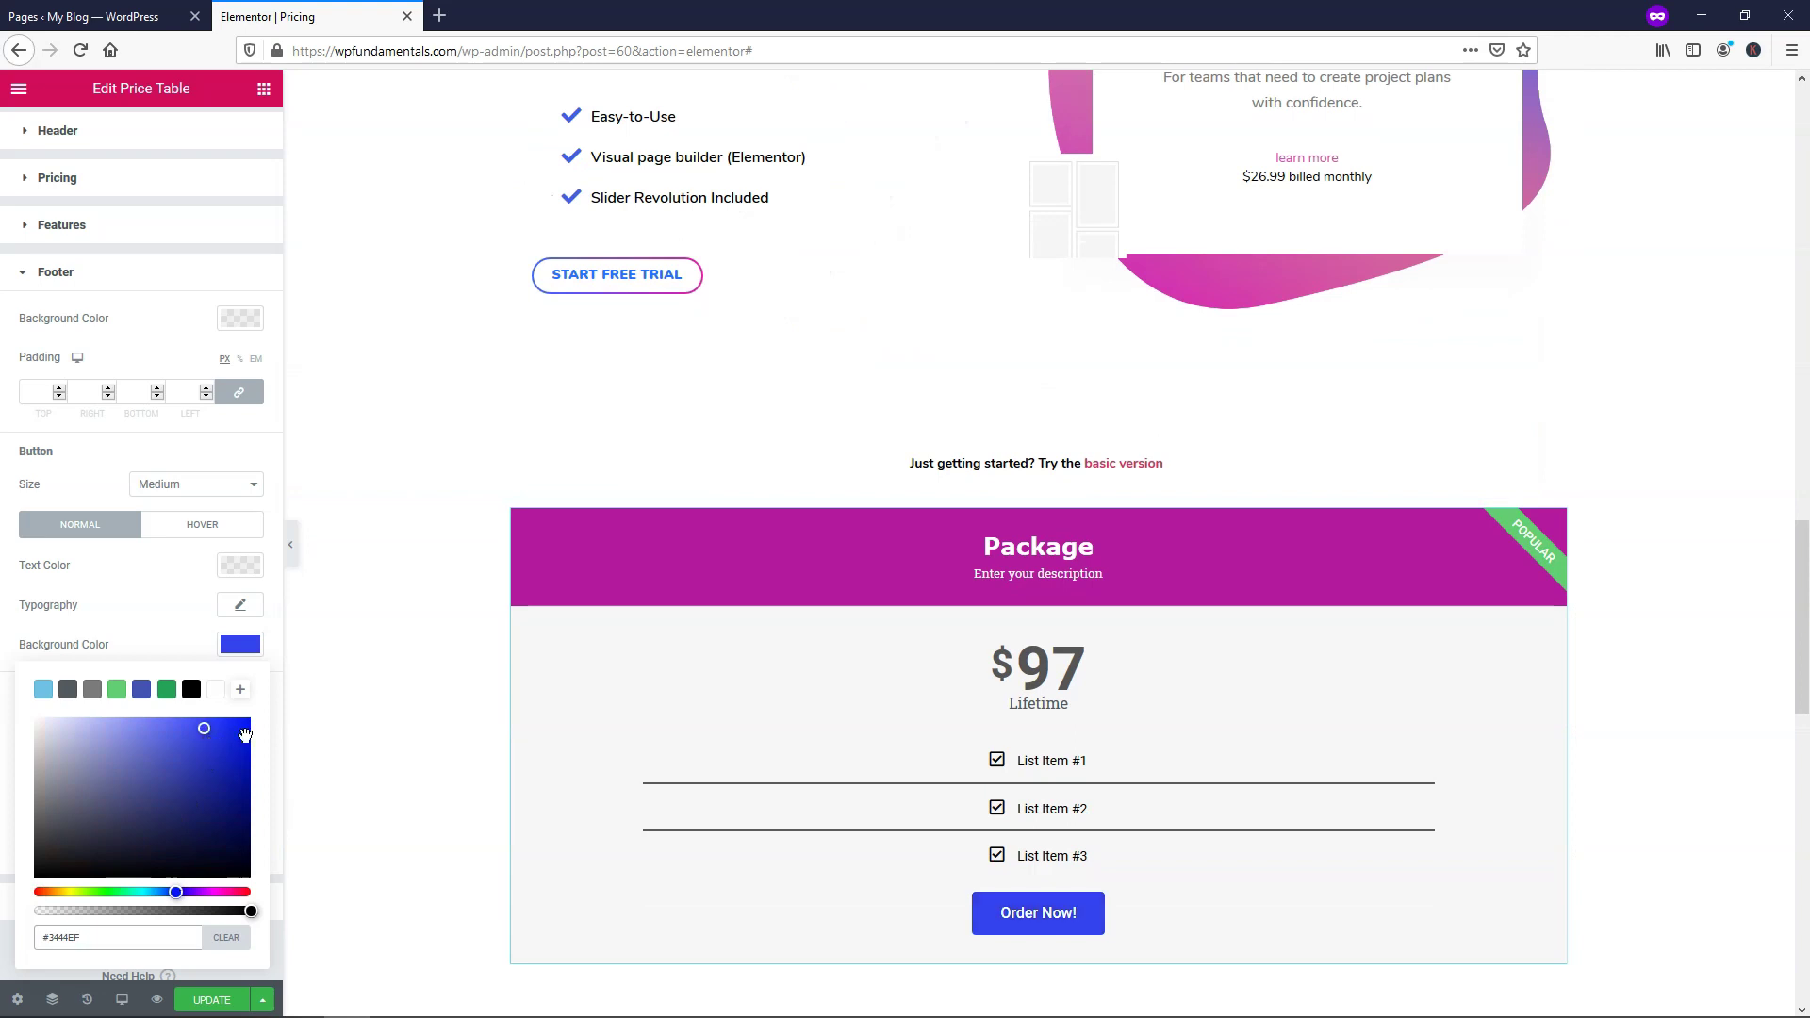
scroll(1166, 512, up, 1)
scroll(1166, 512, up, 4)
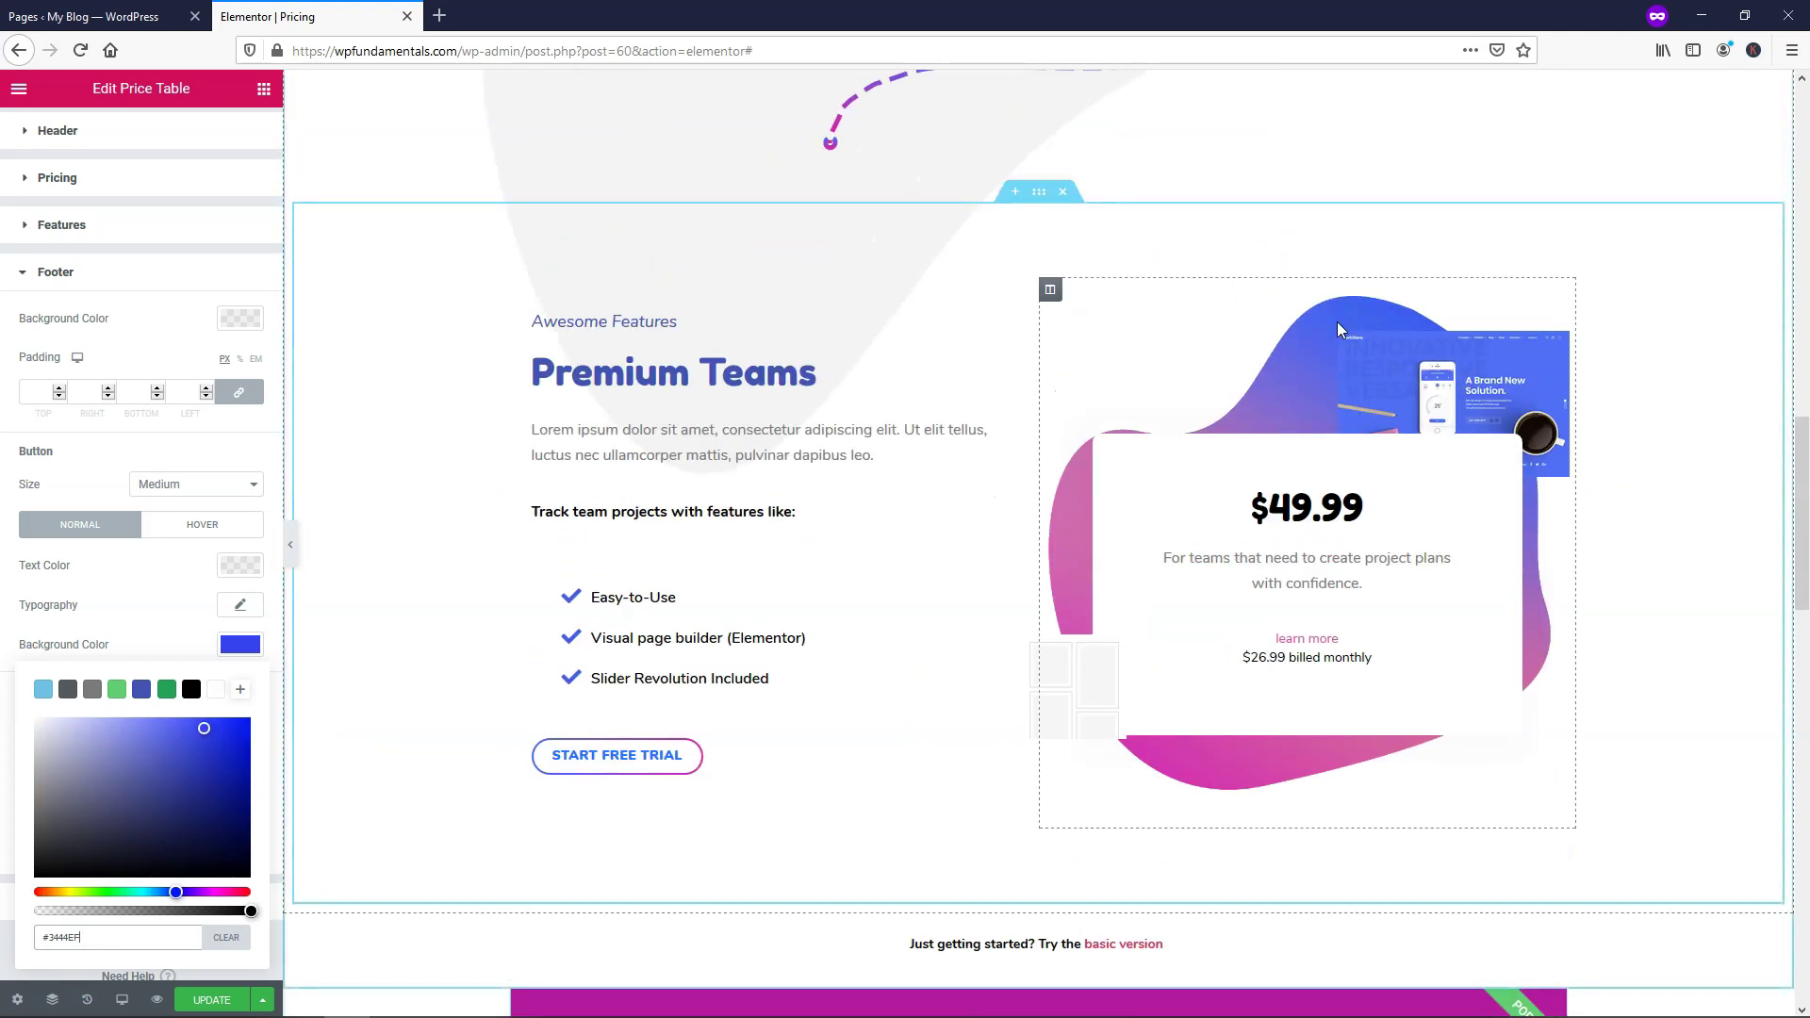
scroll(1034, 679, down, 6)
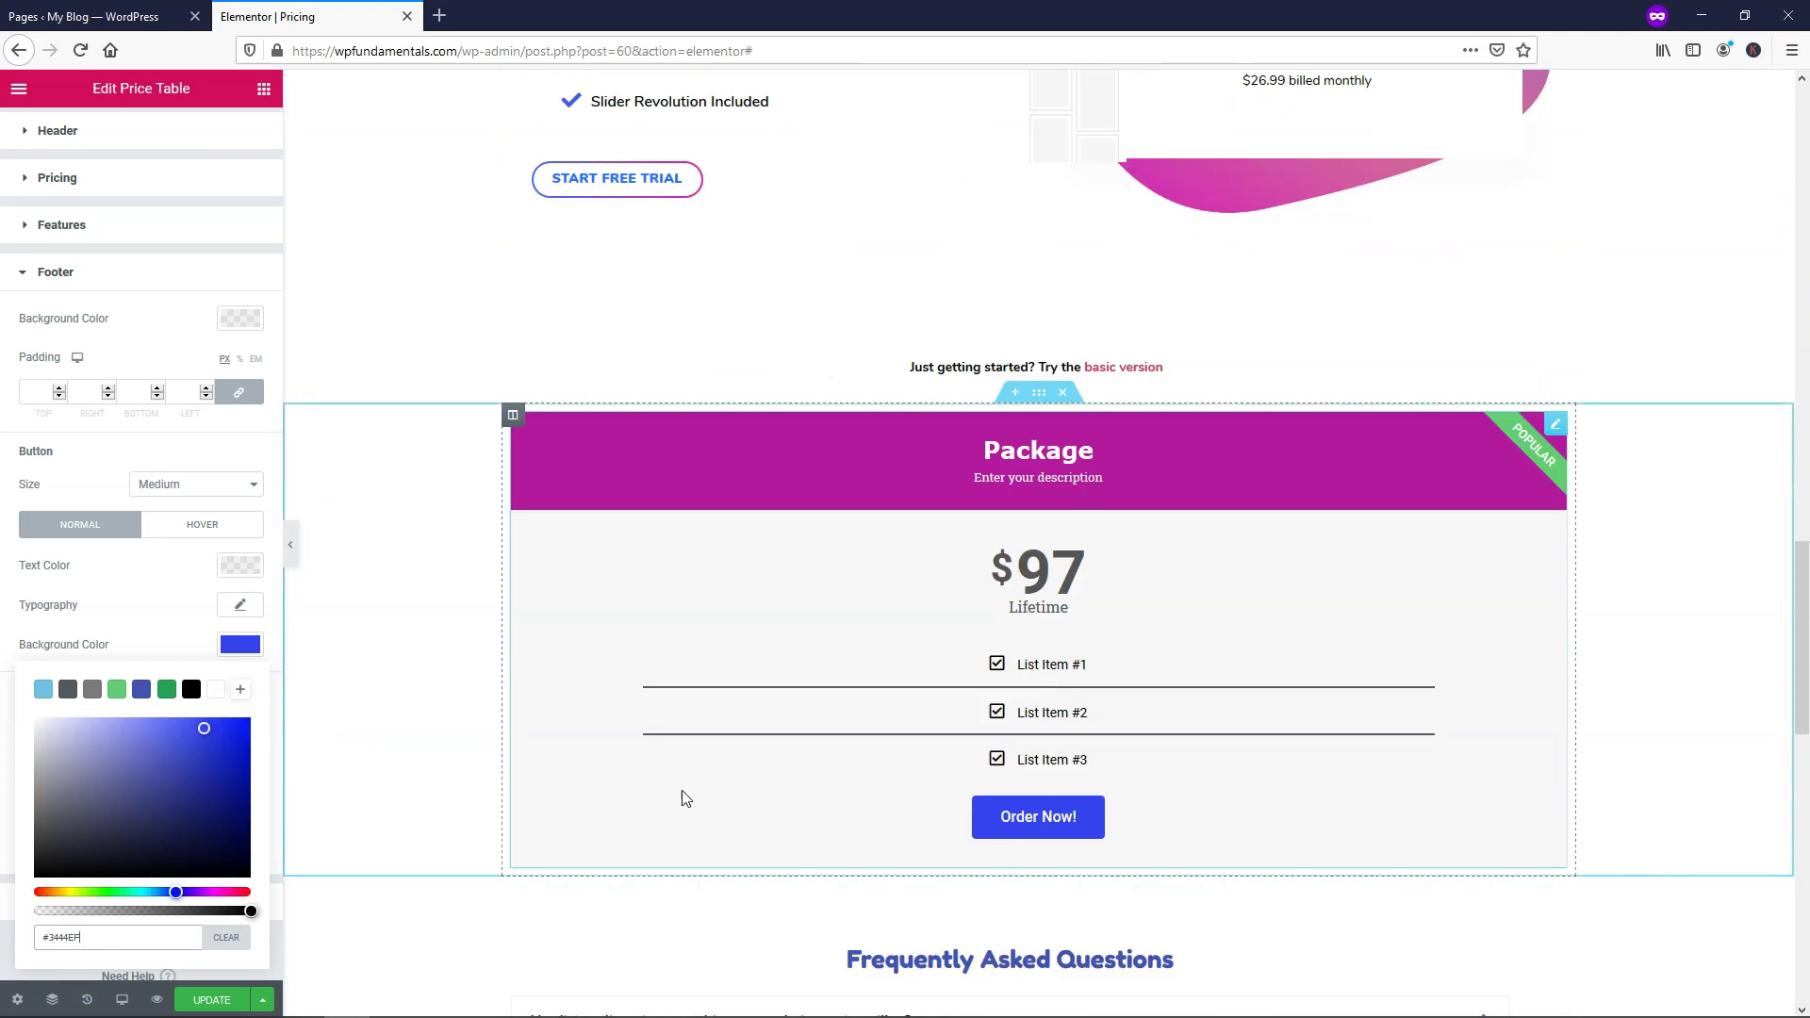
scroll(122, 606, down, 1)
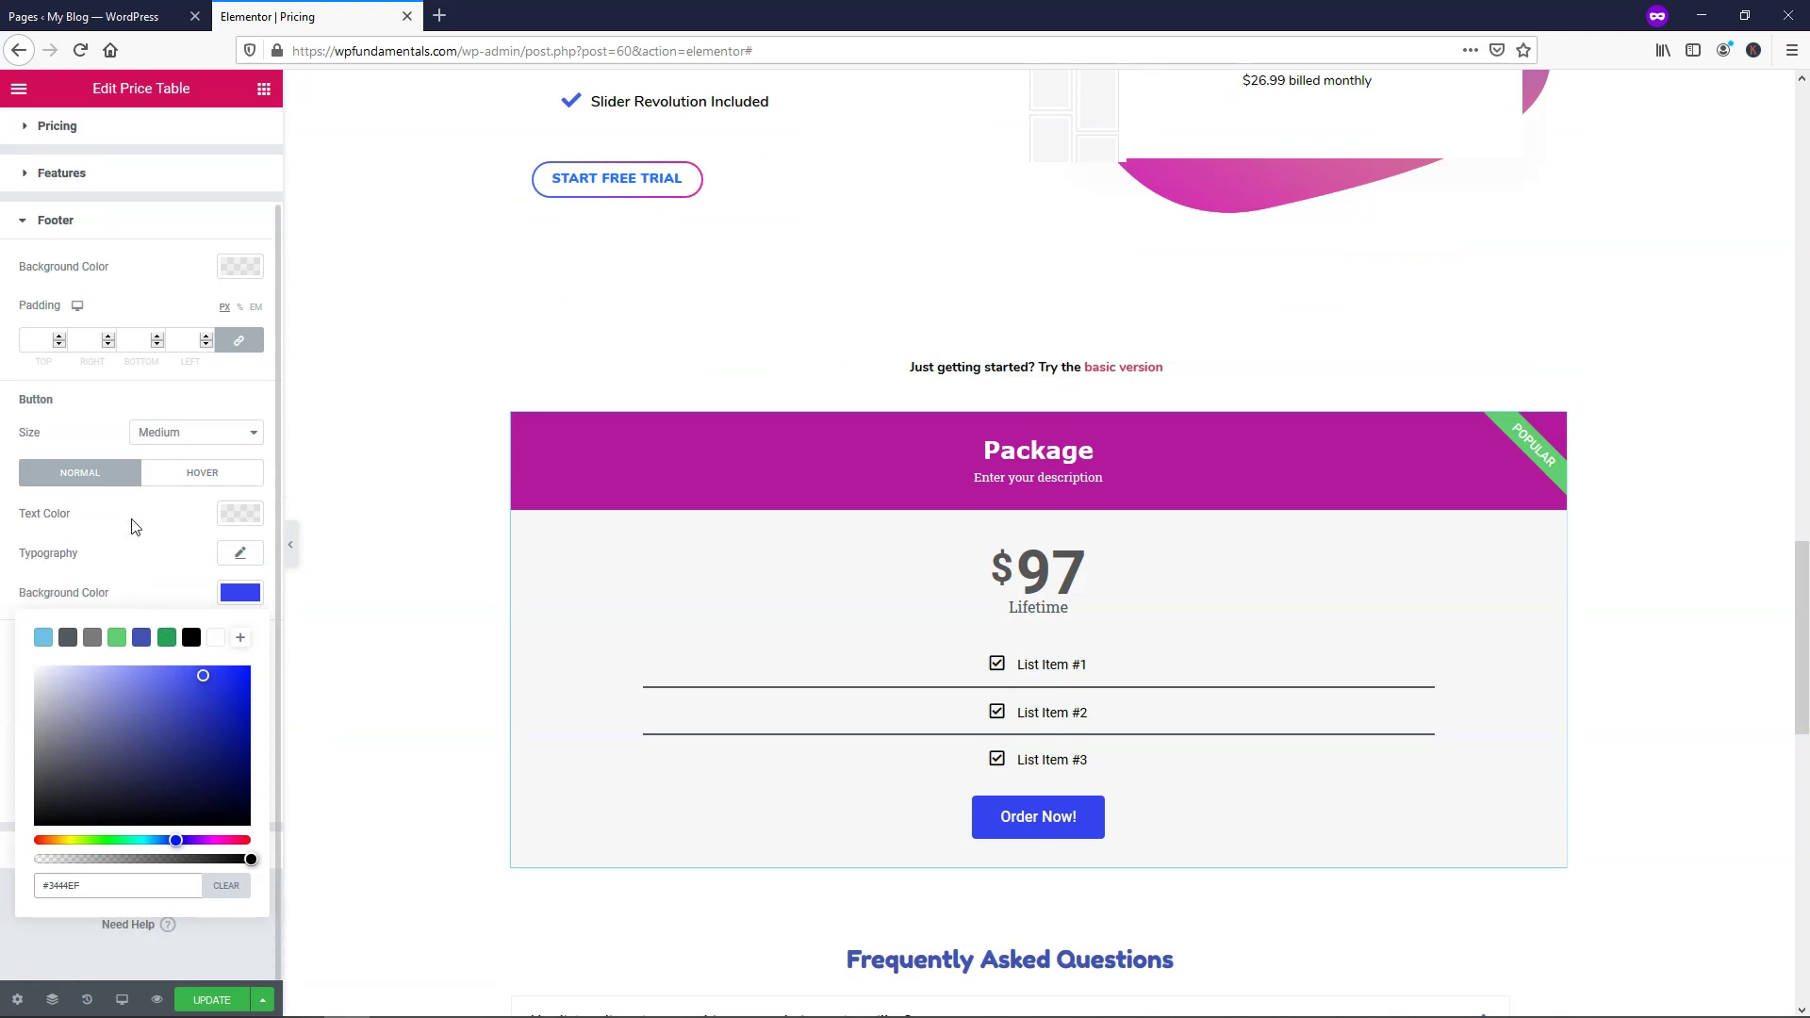
Step: Set the Popular ribbon background to white
click(137, 236)
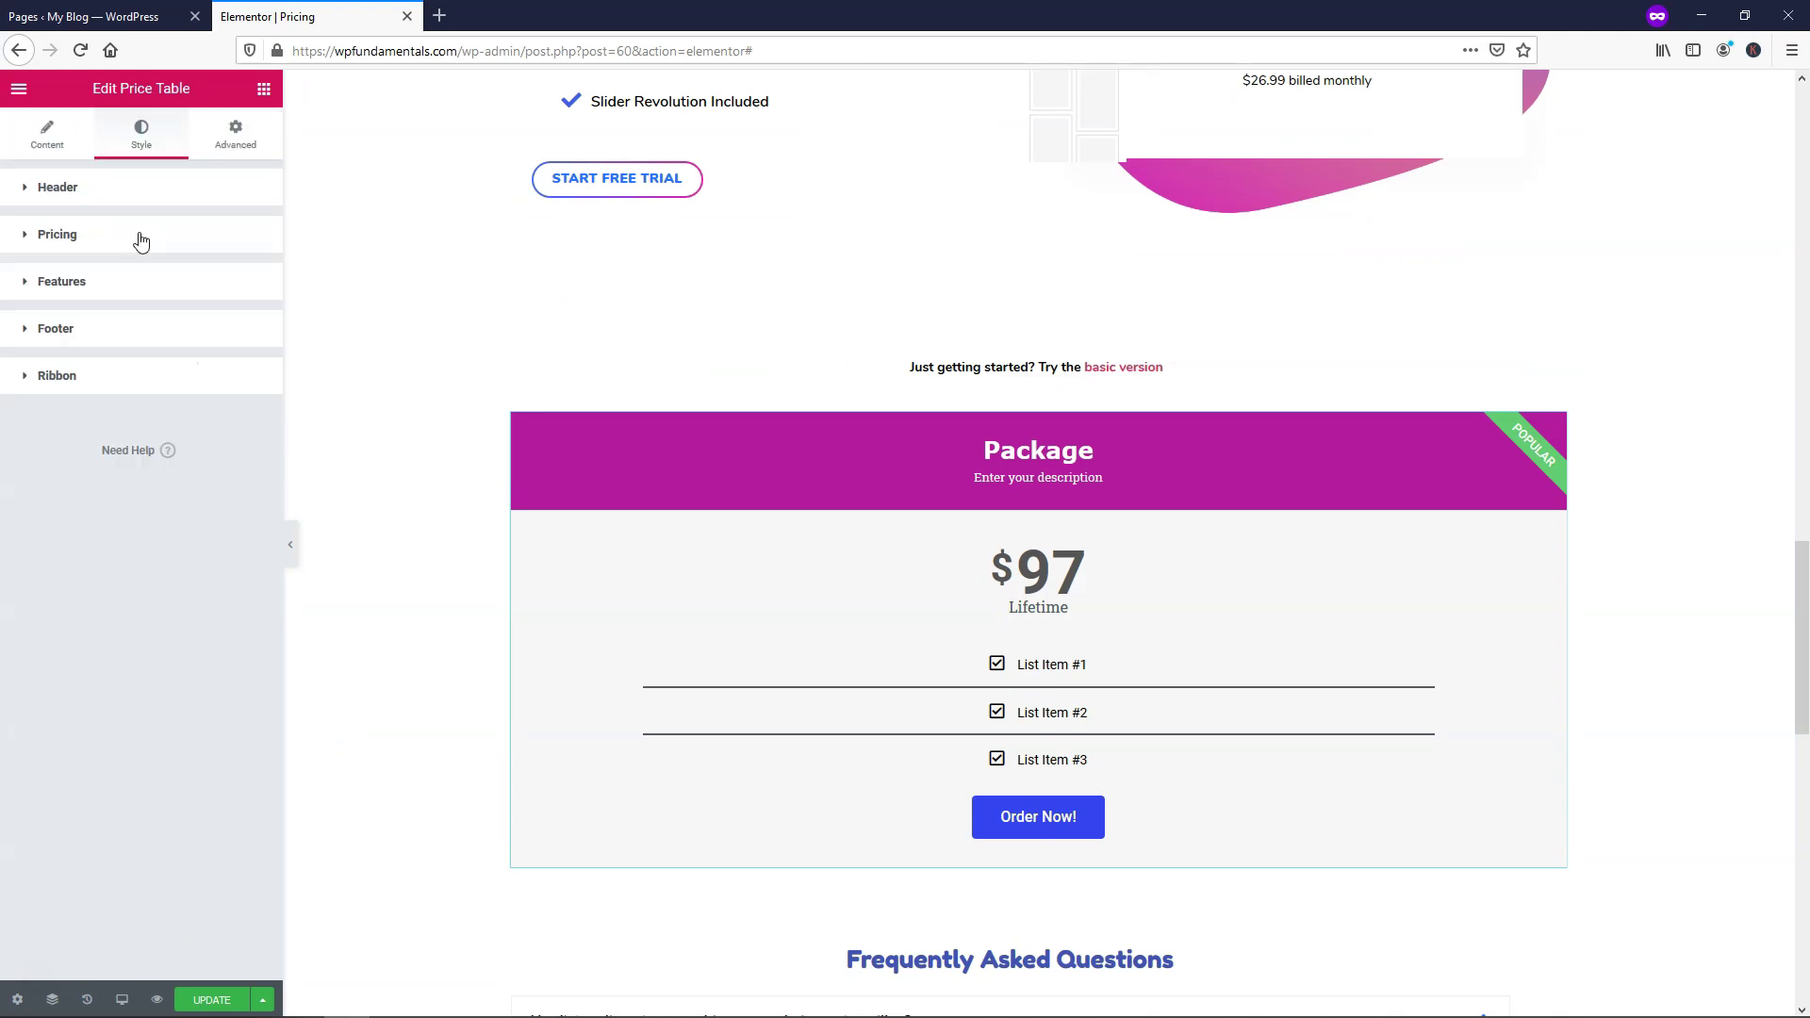
click(81, 388)
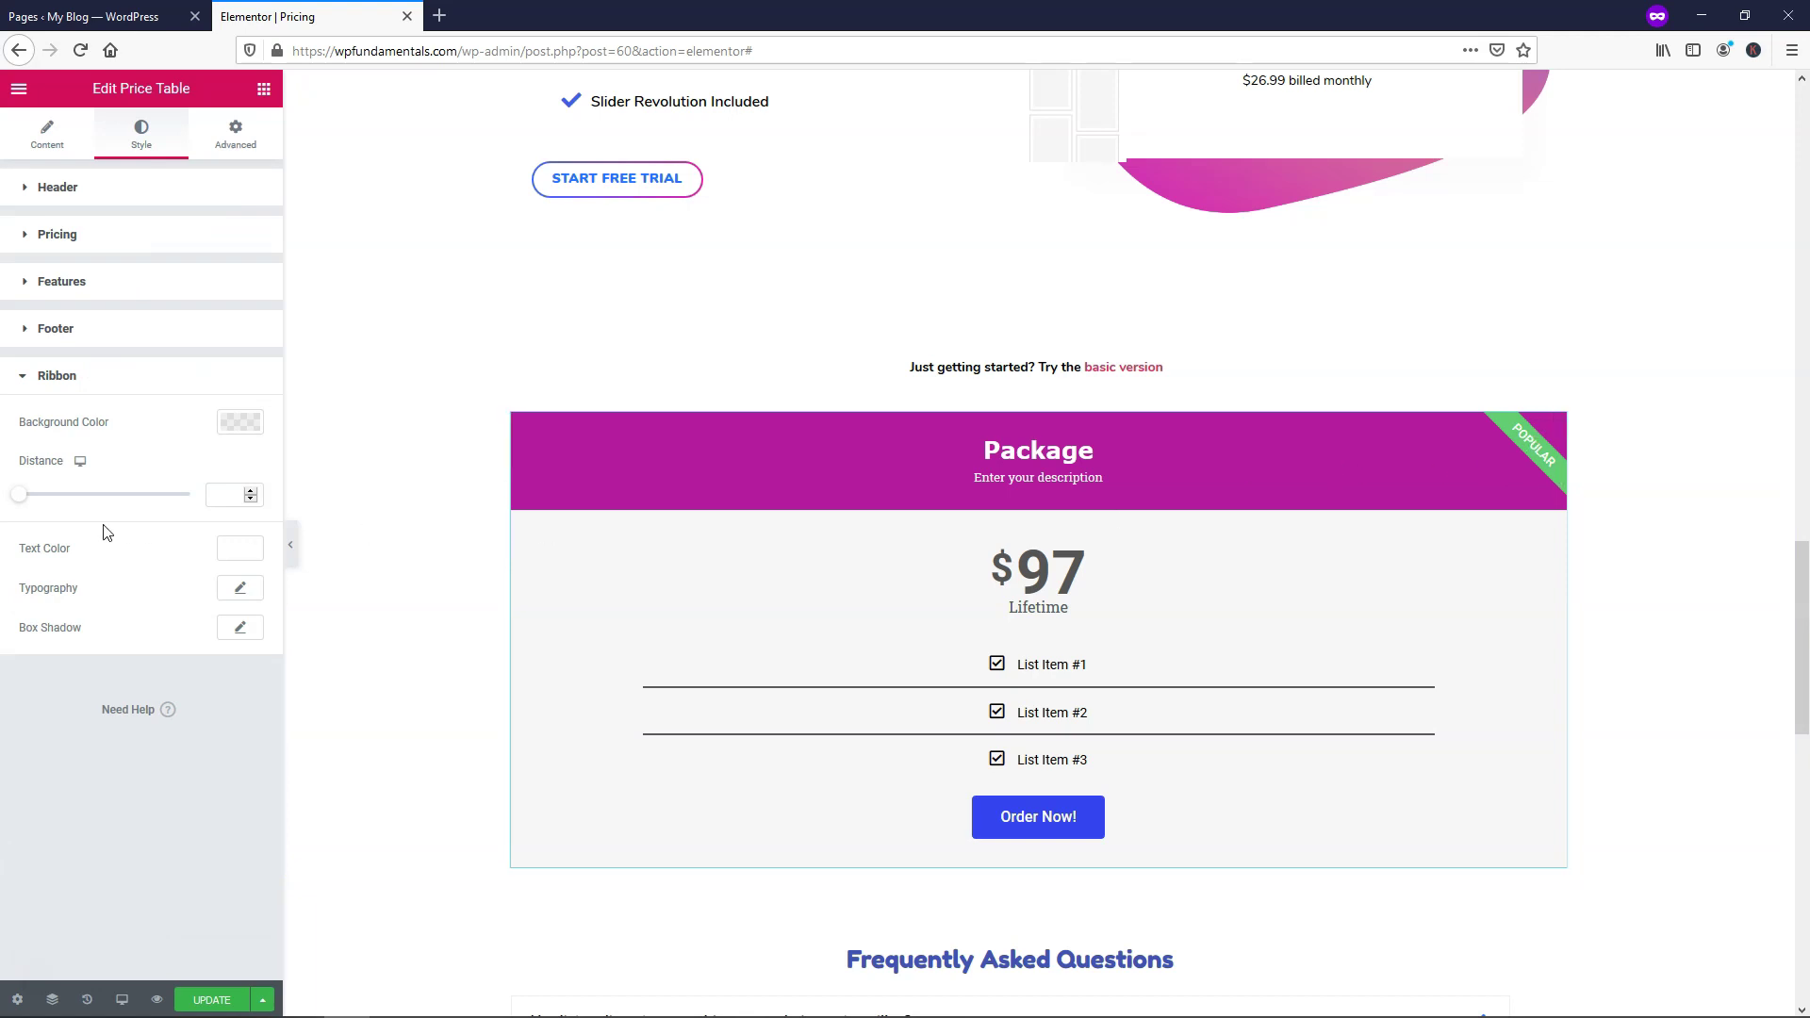
click(238, 423)
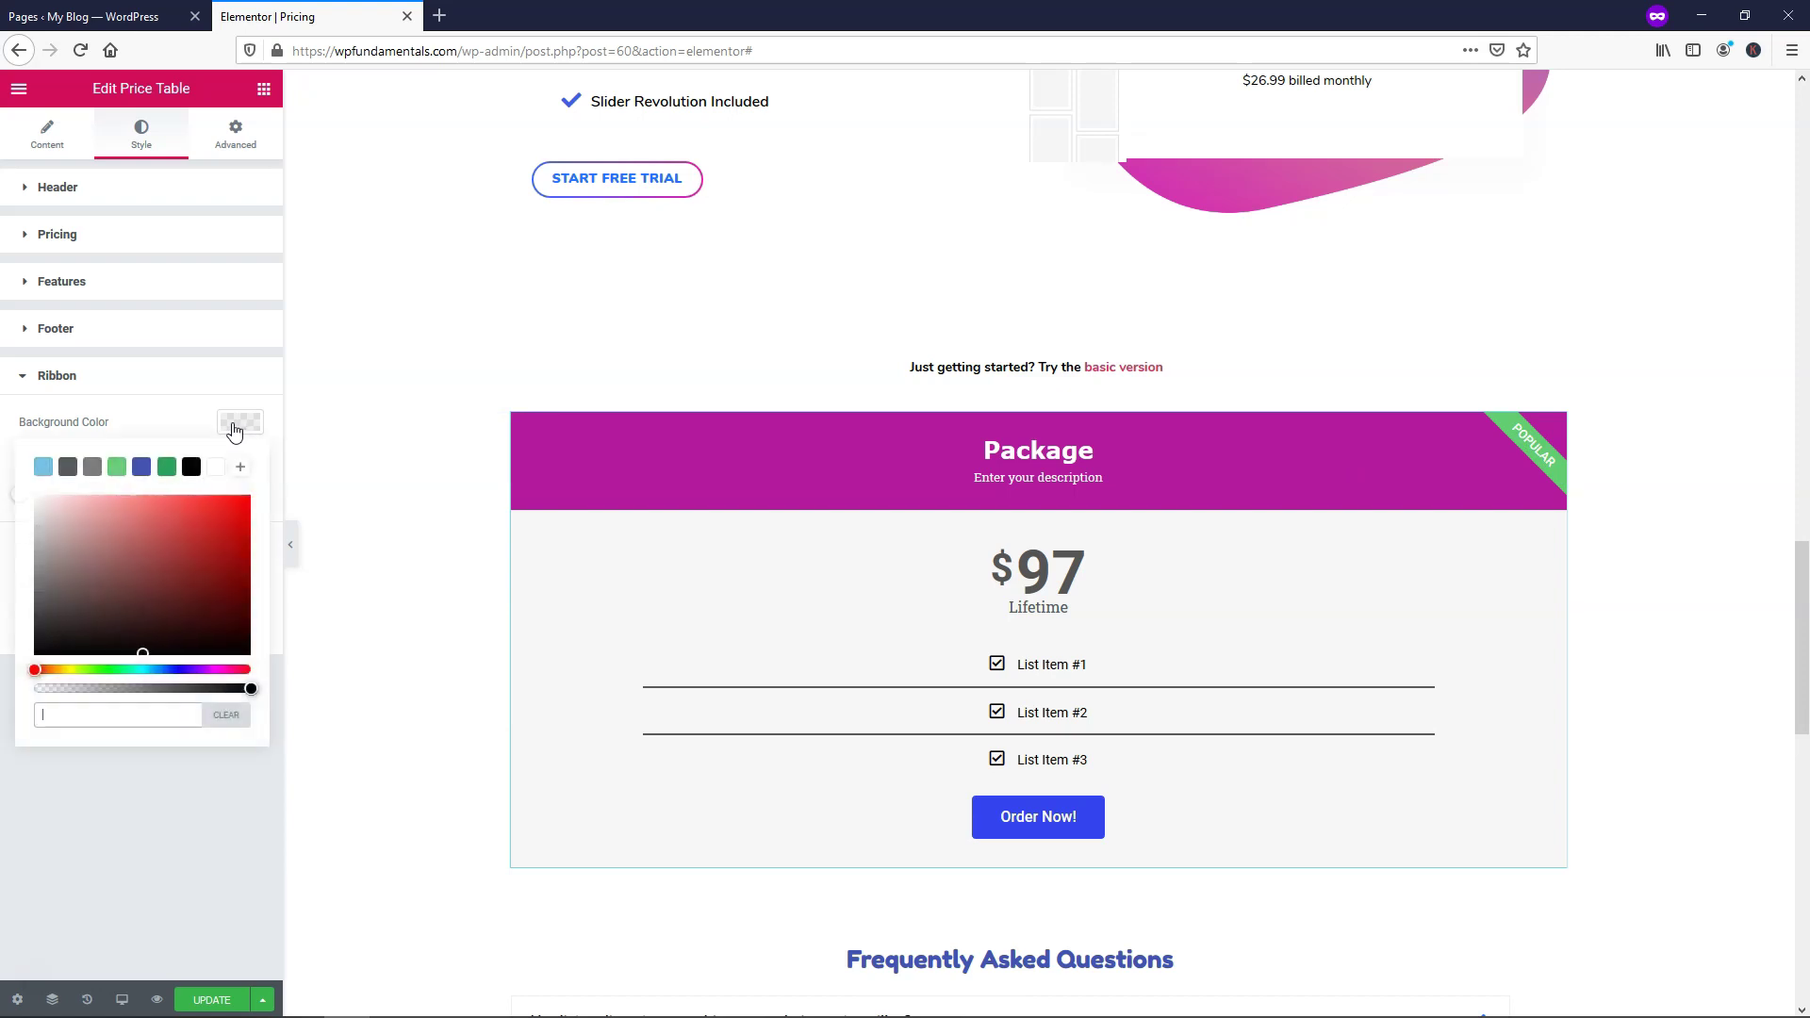
click(37, 498)
Step: Make the ribbon text magenta #D811E1 and update the page
click(156, 435)
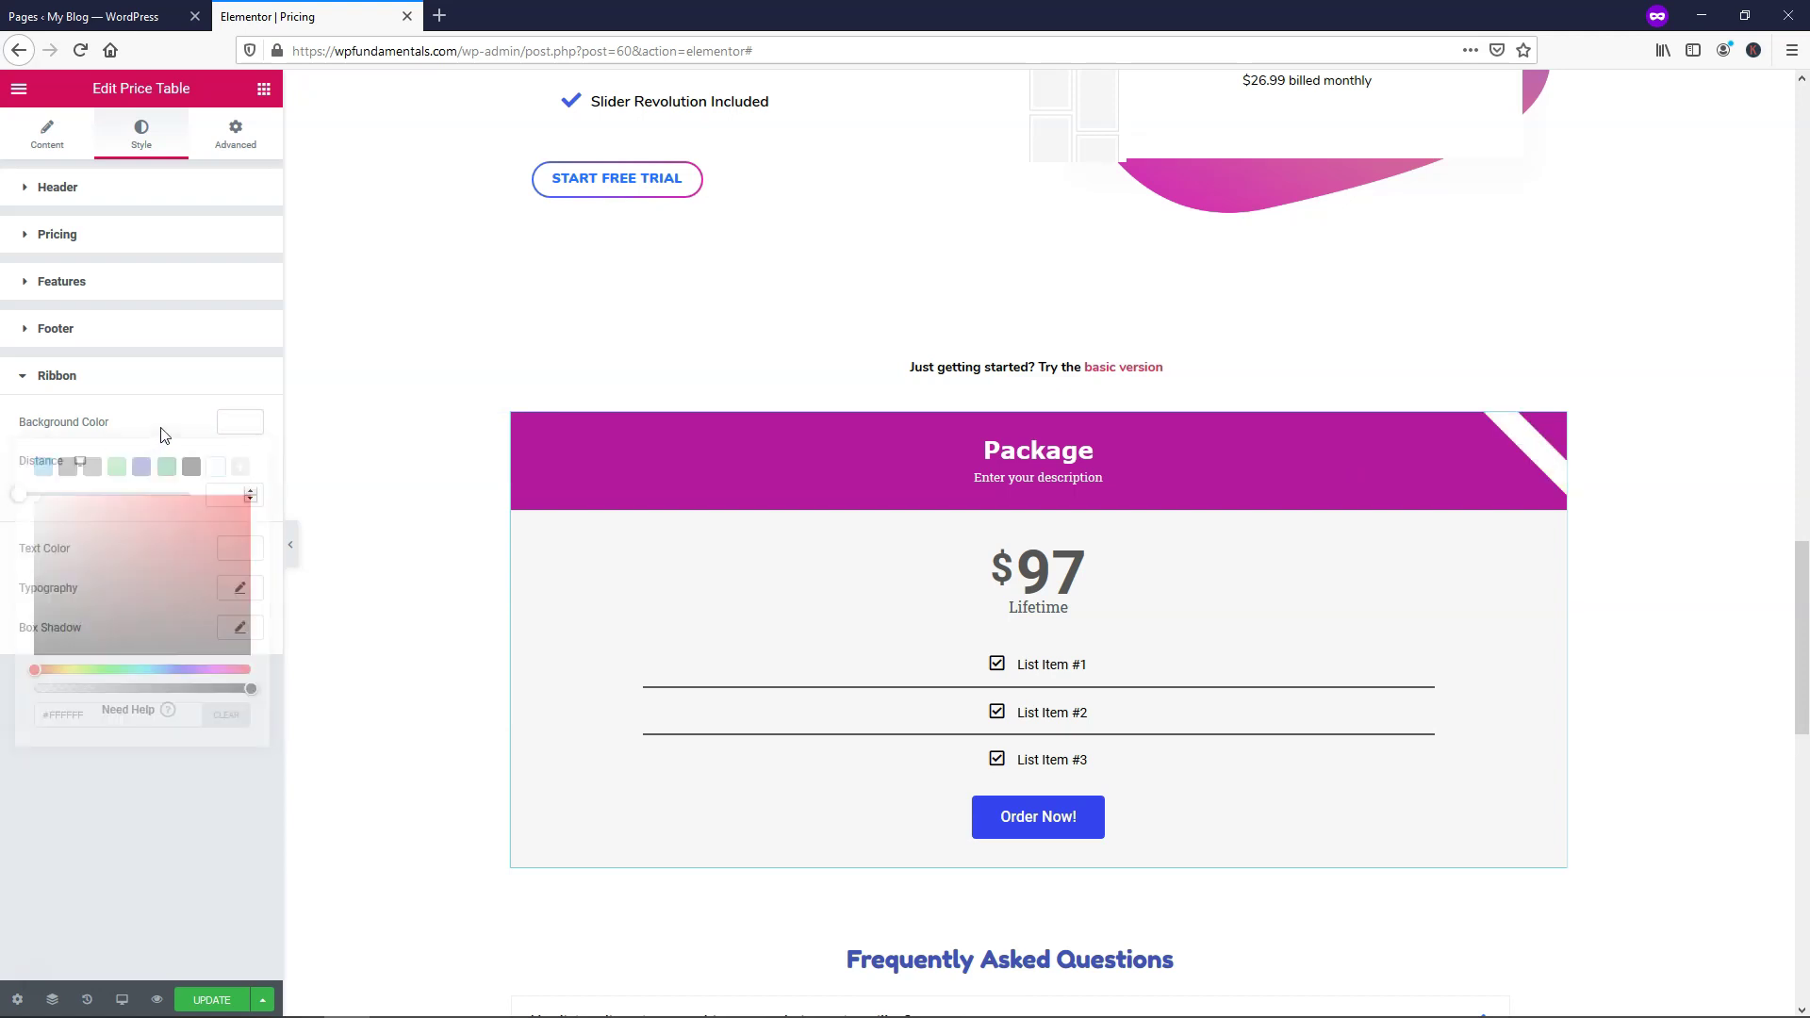
click(242, 554)
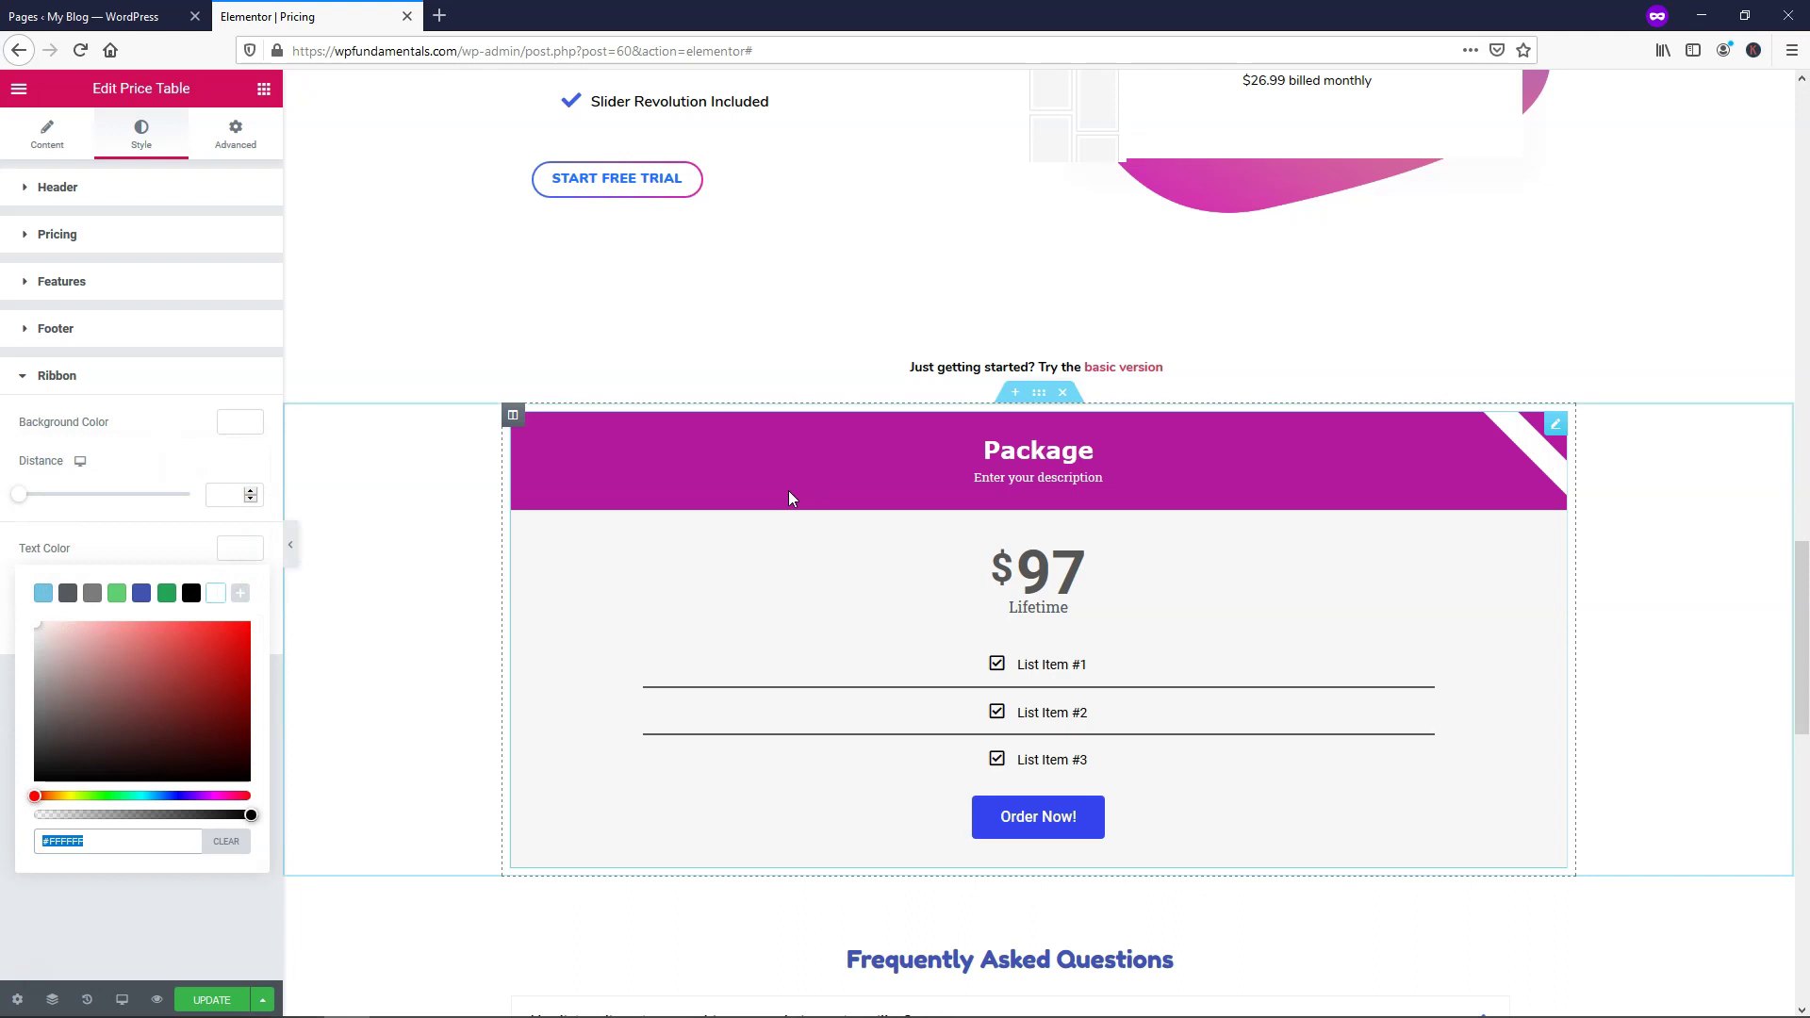
click(221, 797)
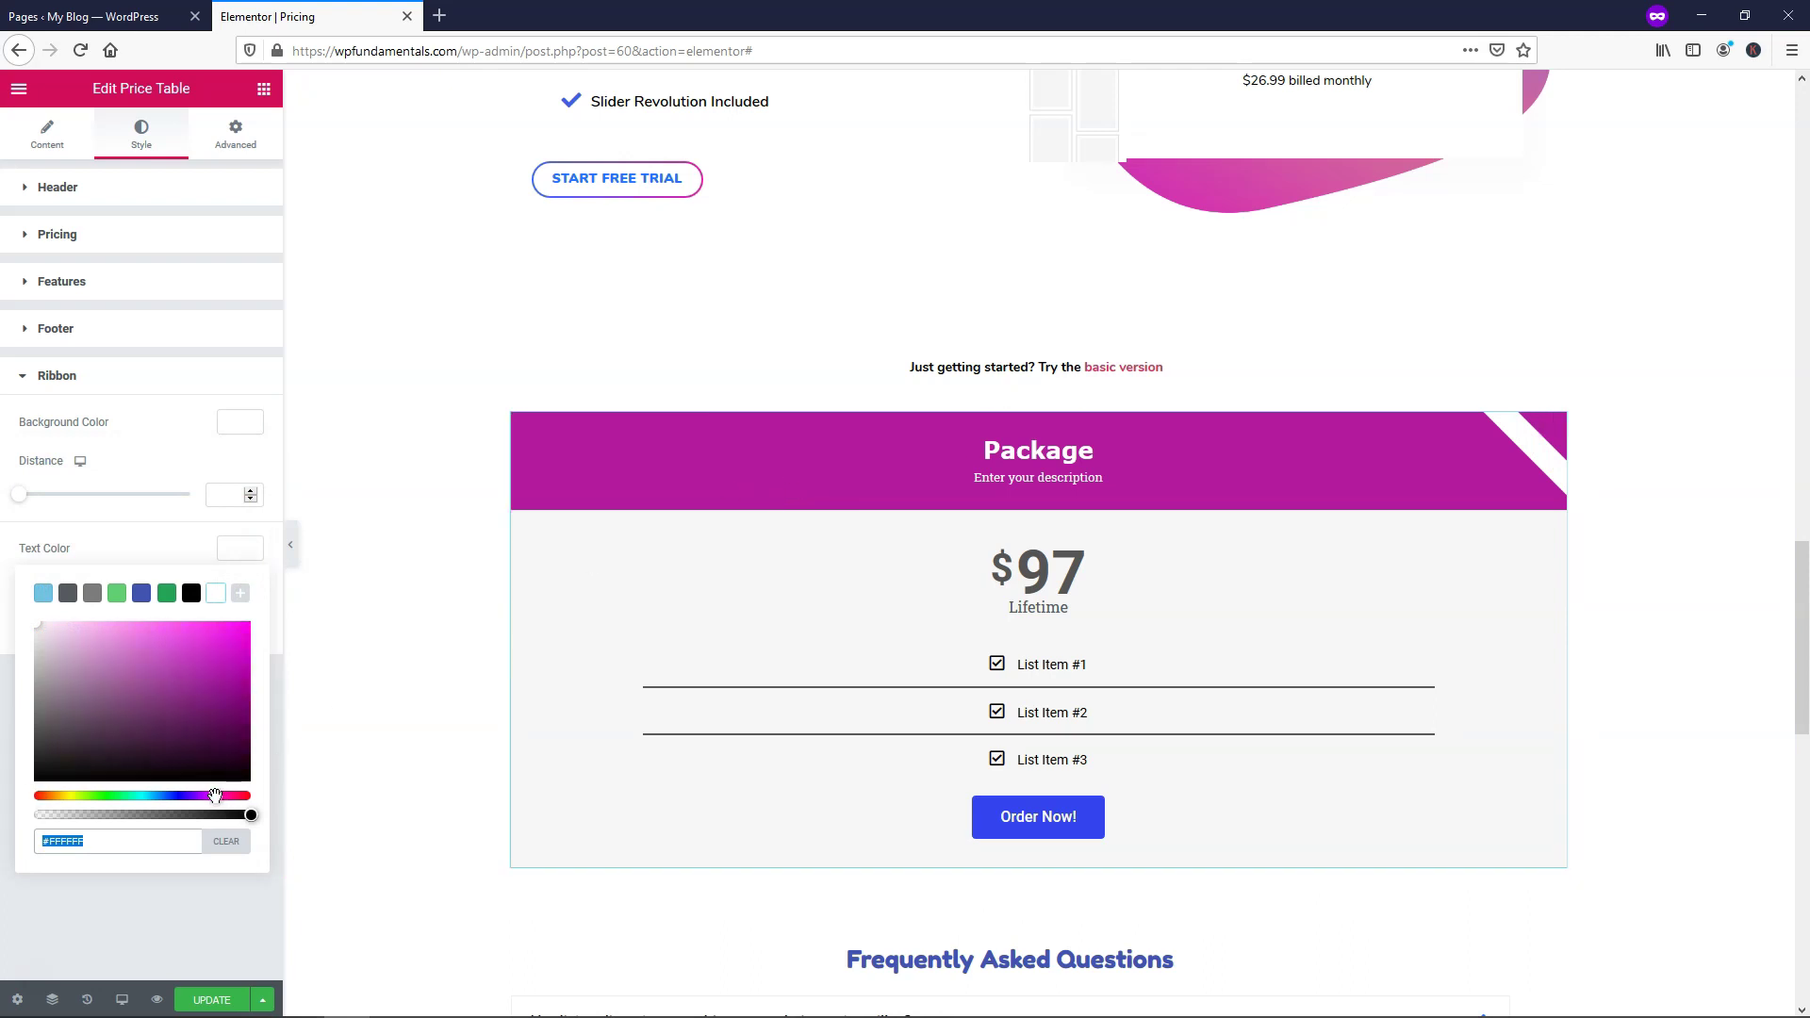
click(233, 640)
drag(233, 640, 235, 641)
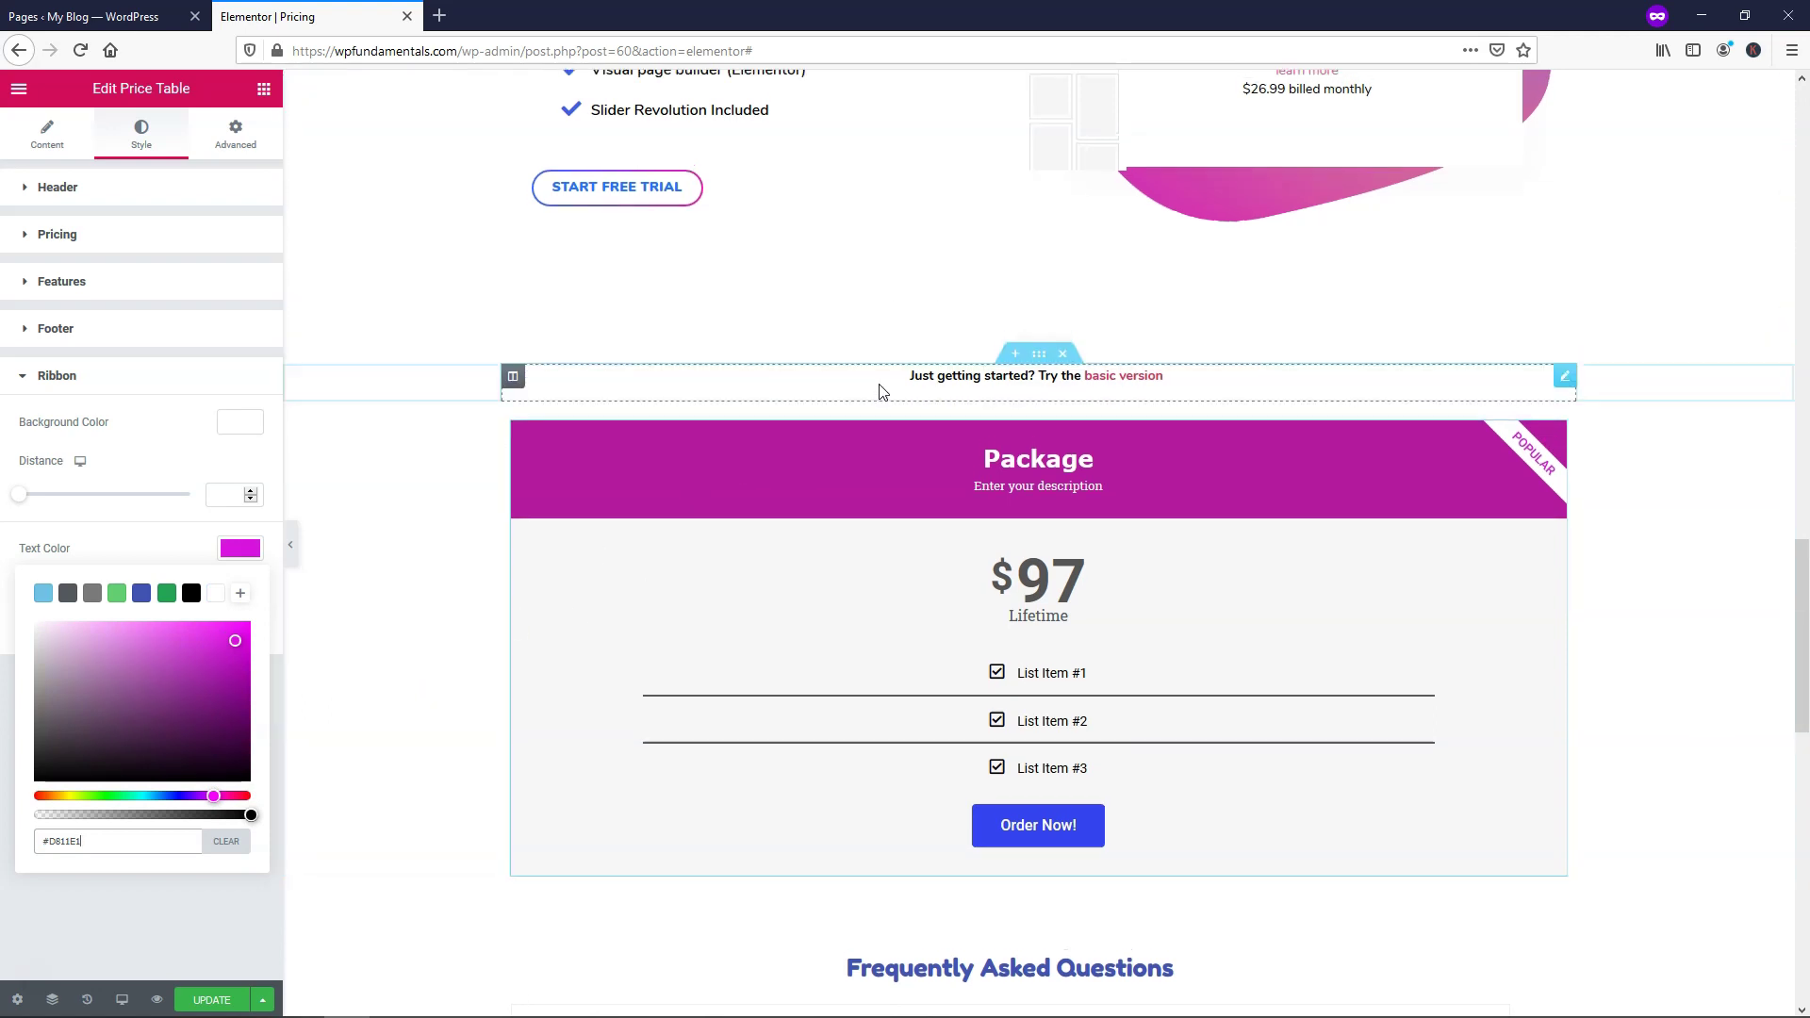
scroll(1037, 311, up, 6)
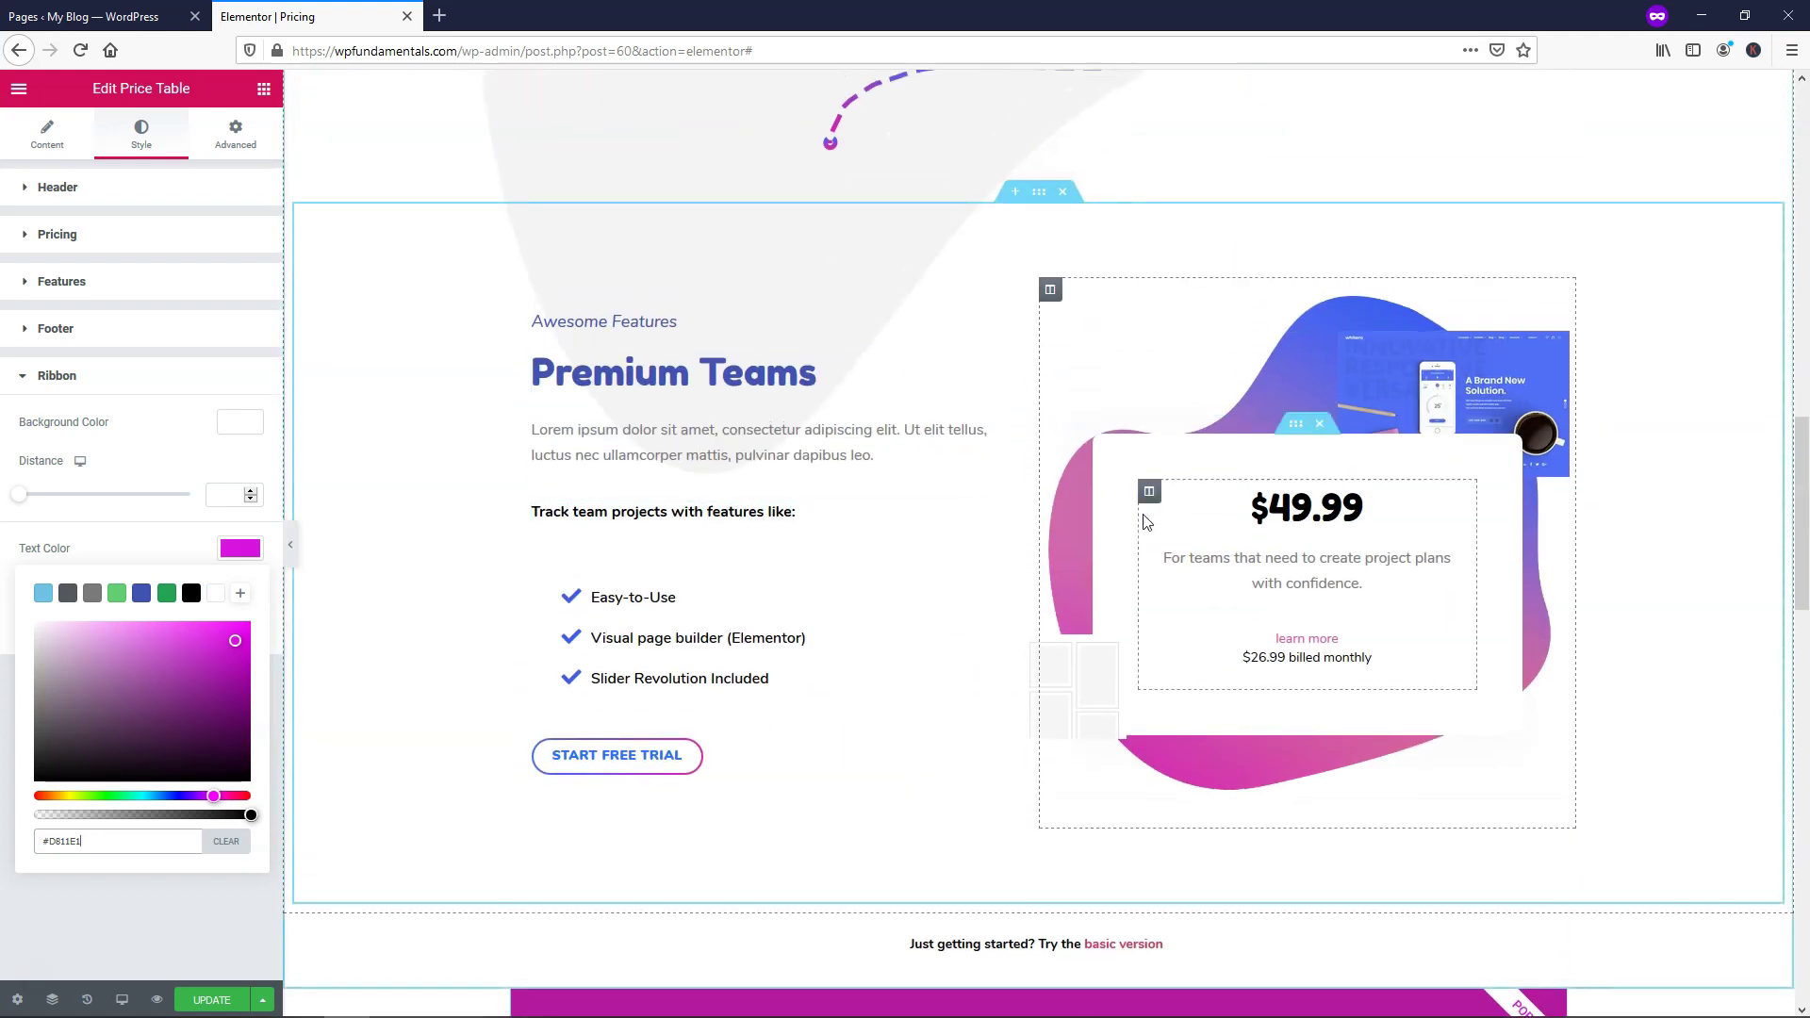
scroll(1032, 697, down, 4)
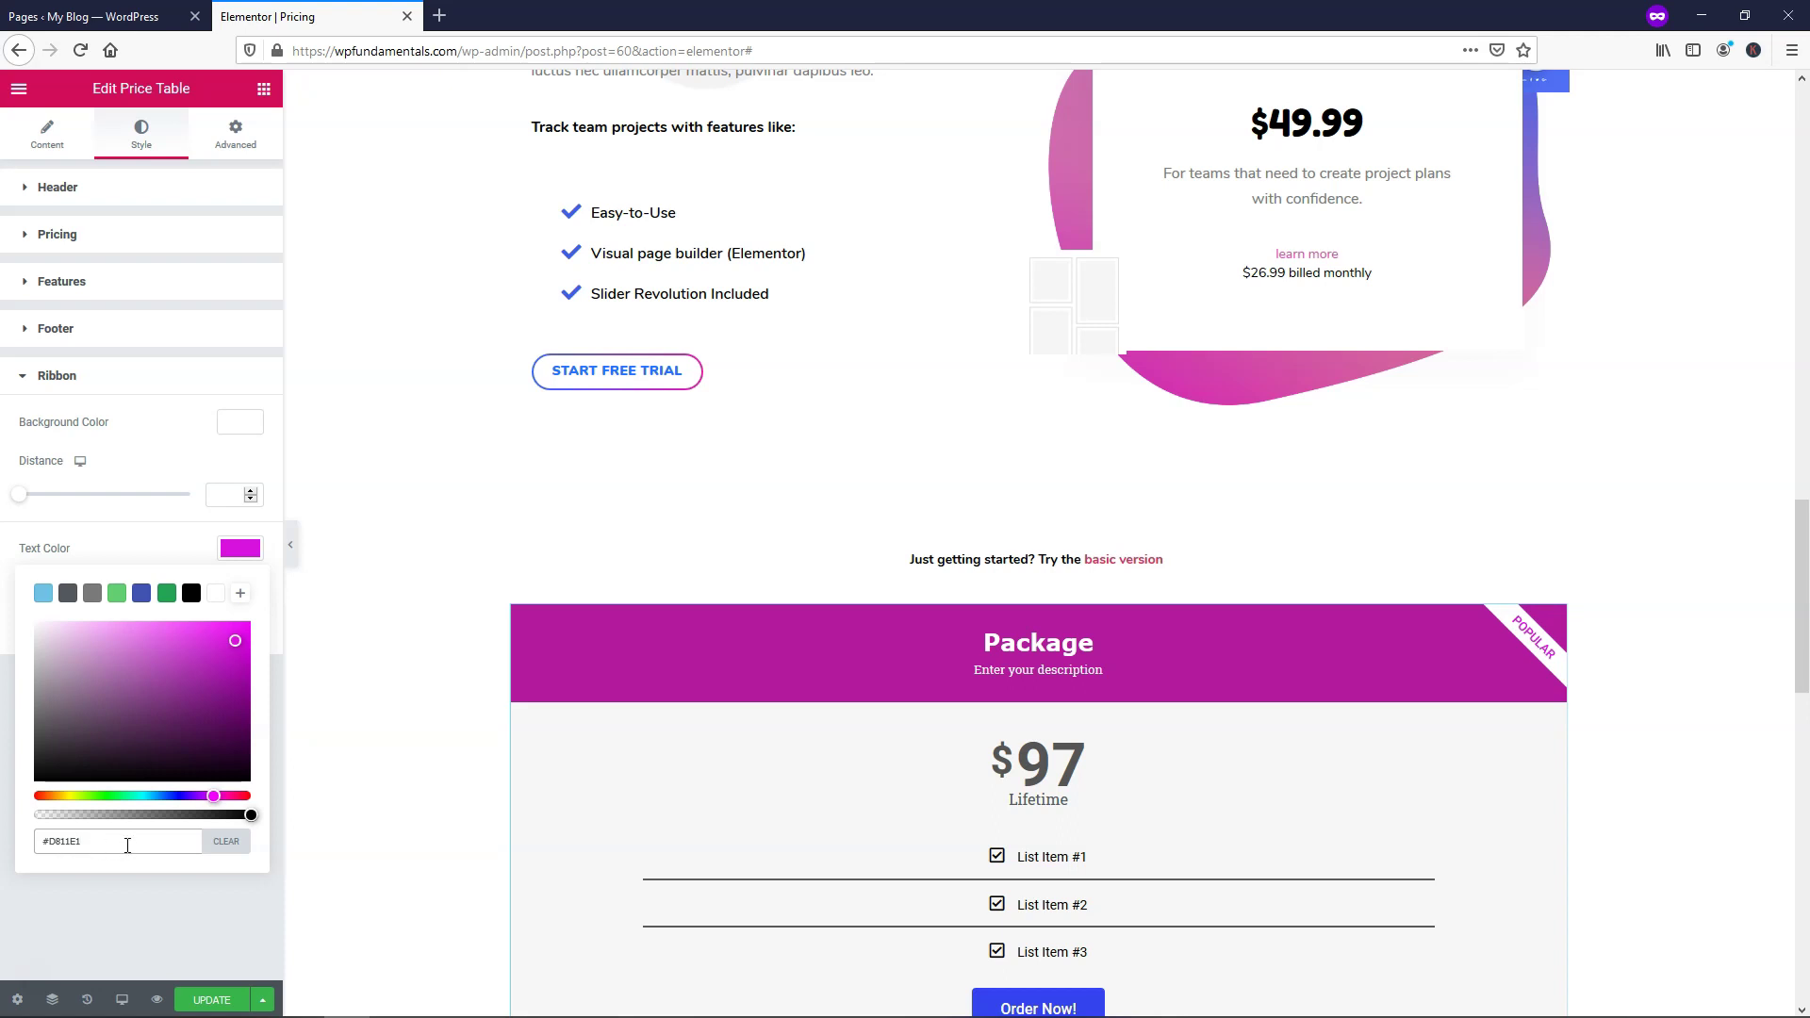
scroll(913, 626, down, 4)
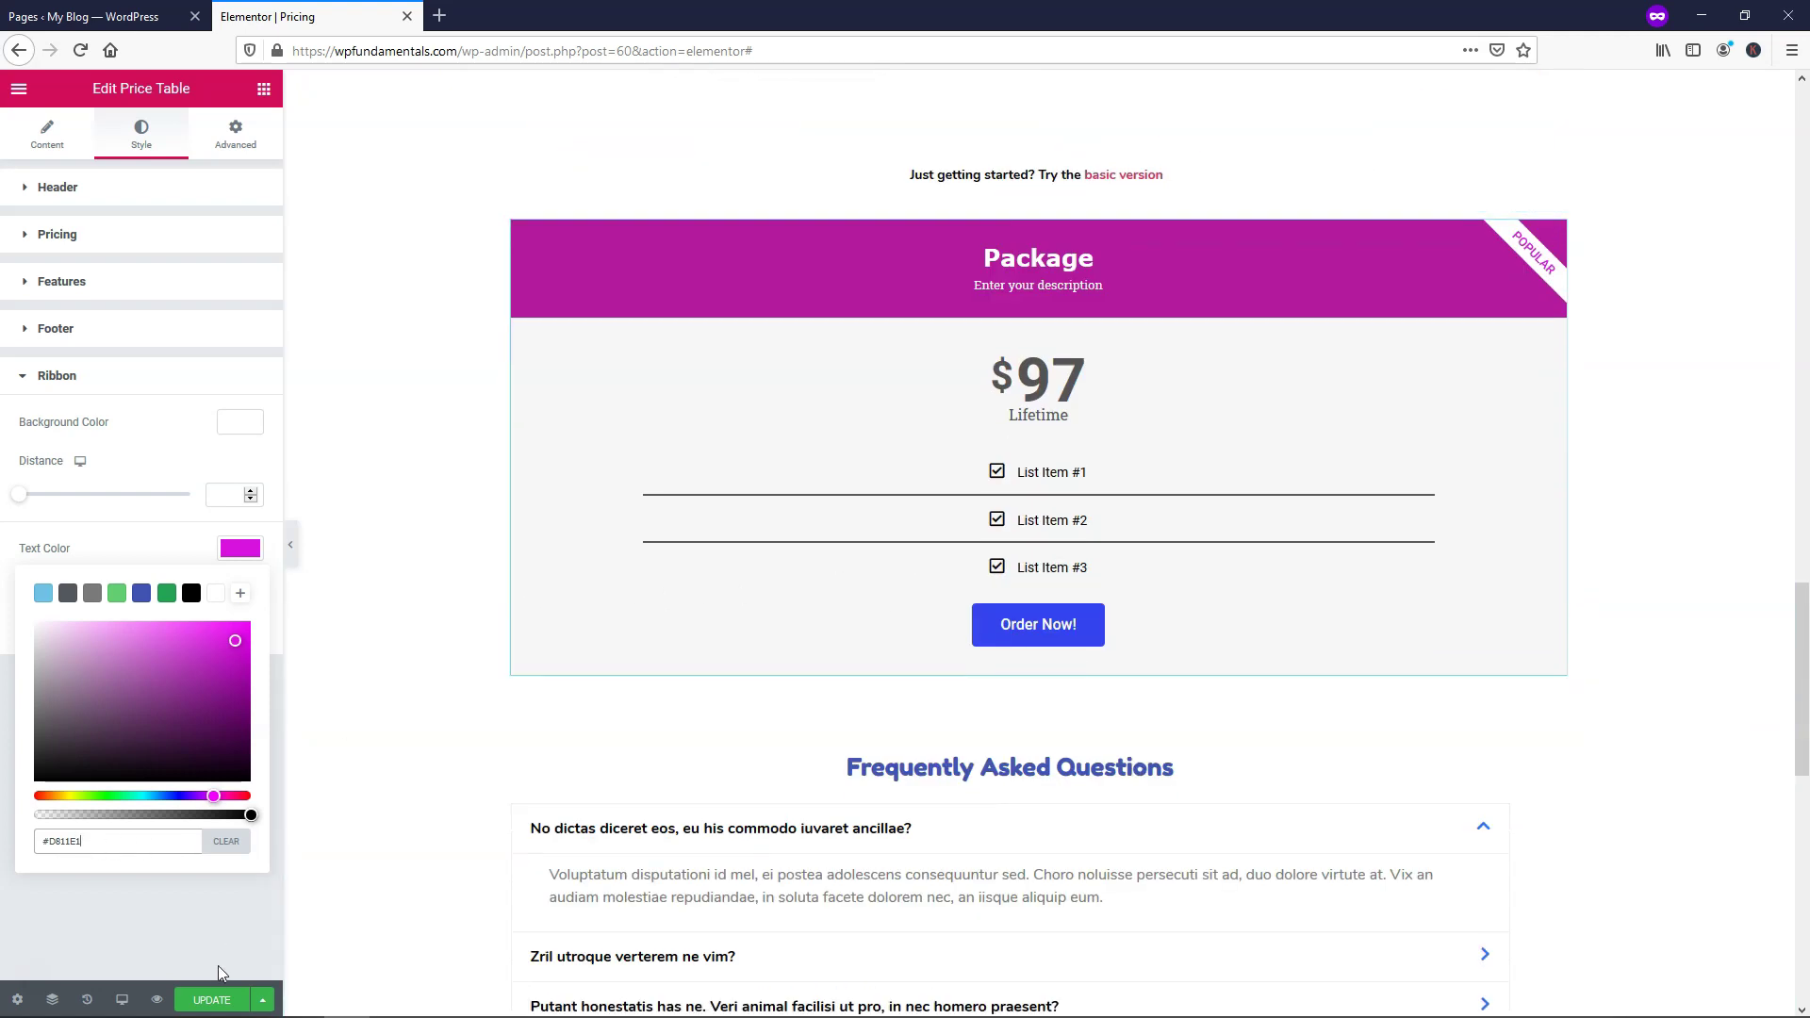
click(216, 998)
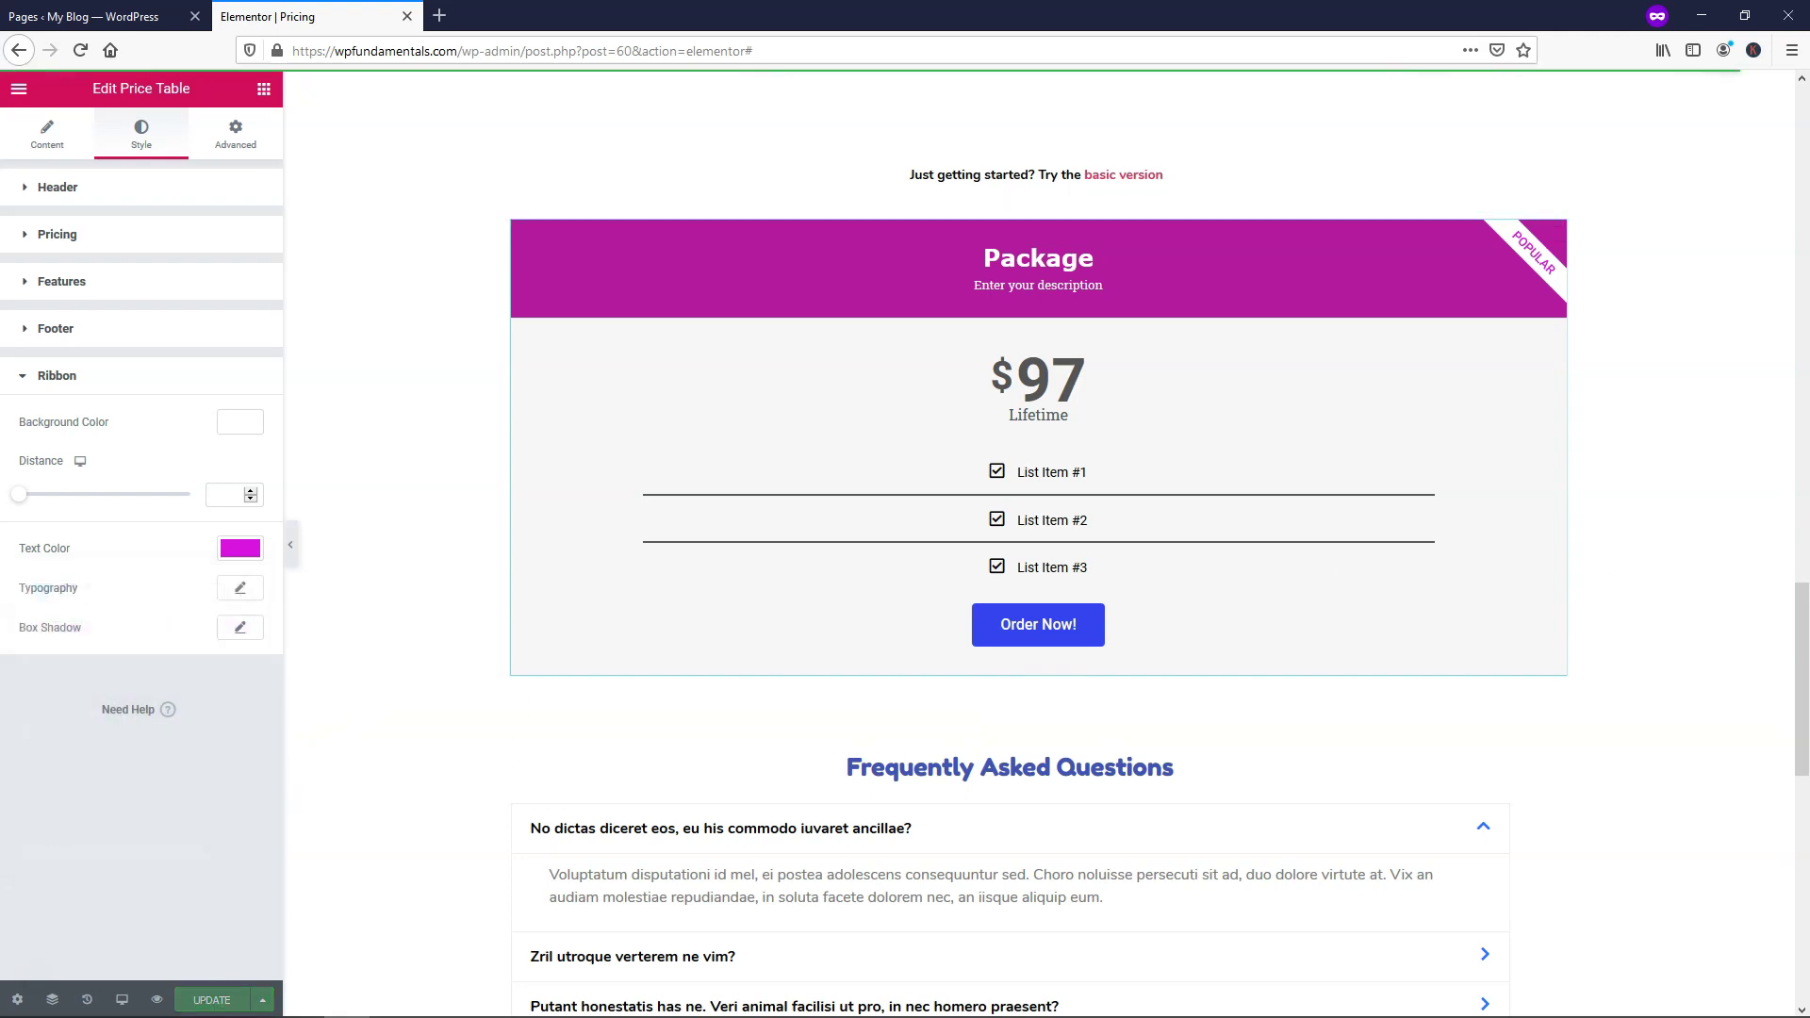
Step: Add a box shadow with horizontal offset 5 and vertical offset 5, then update the page
click(233, 143)
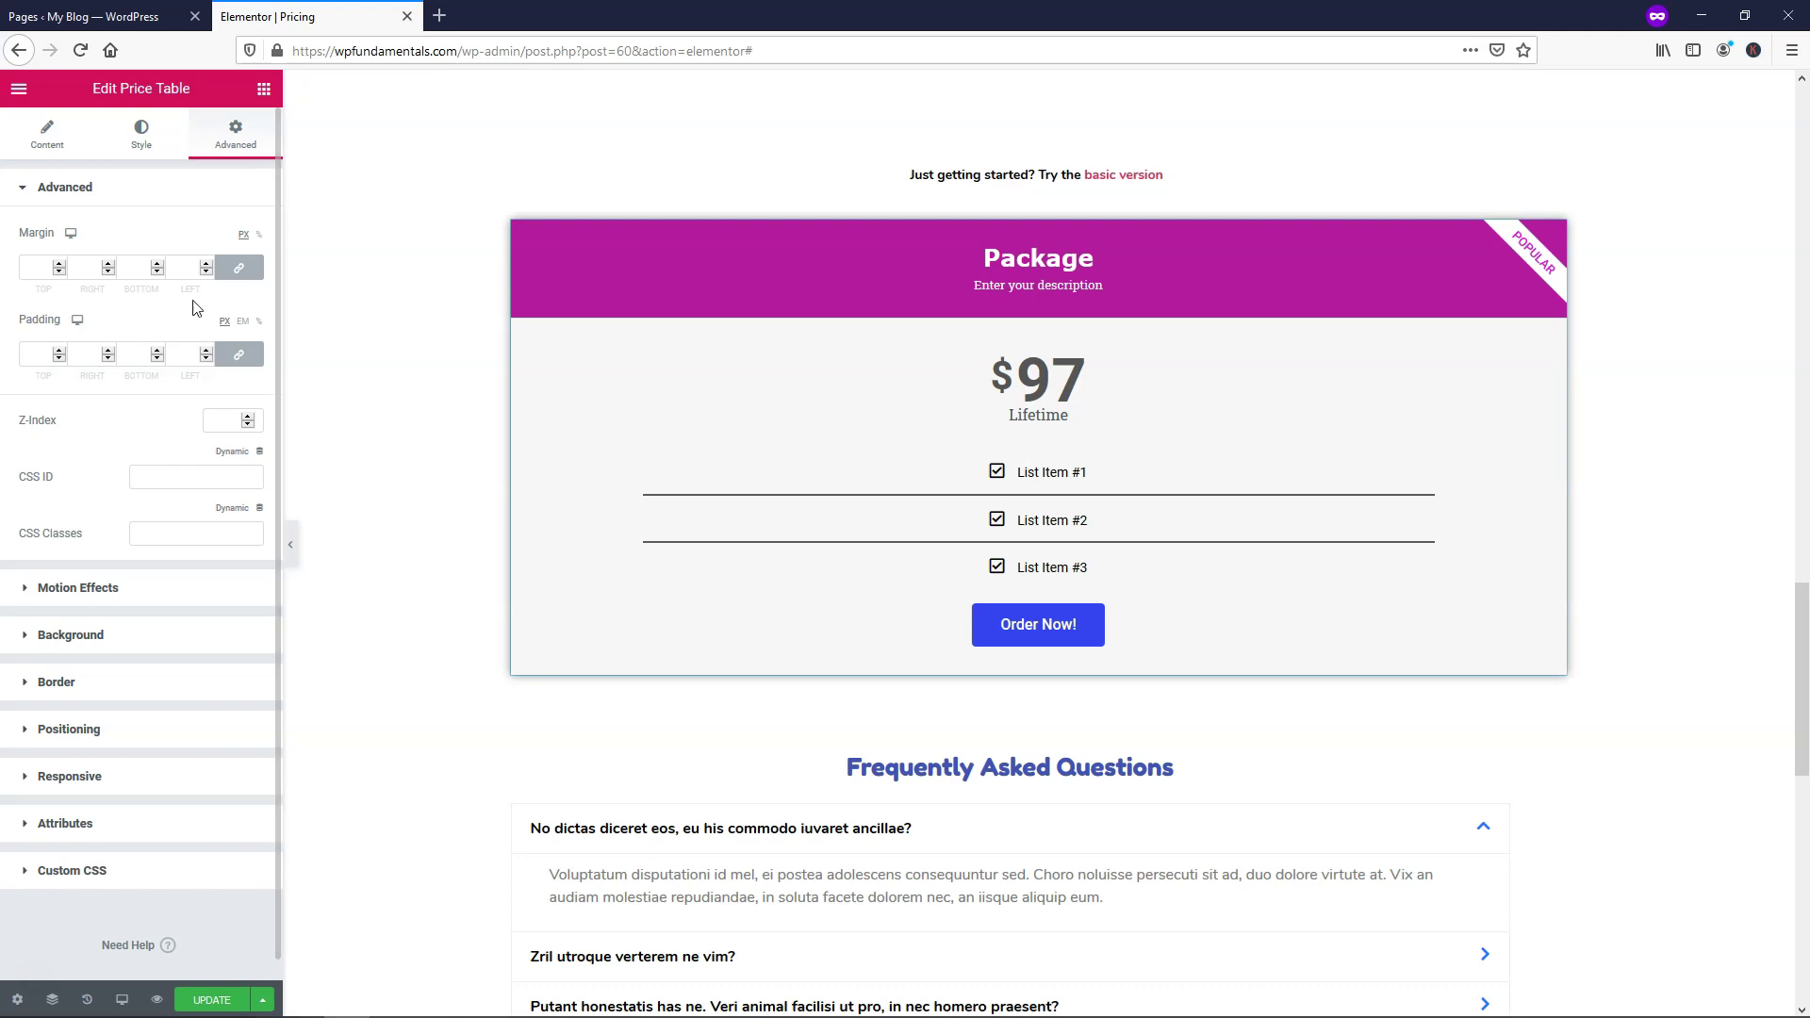
click(83, 688)
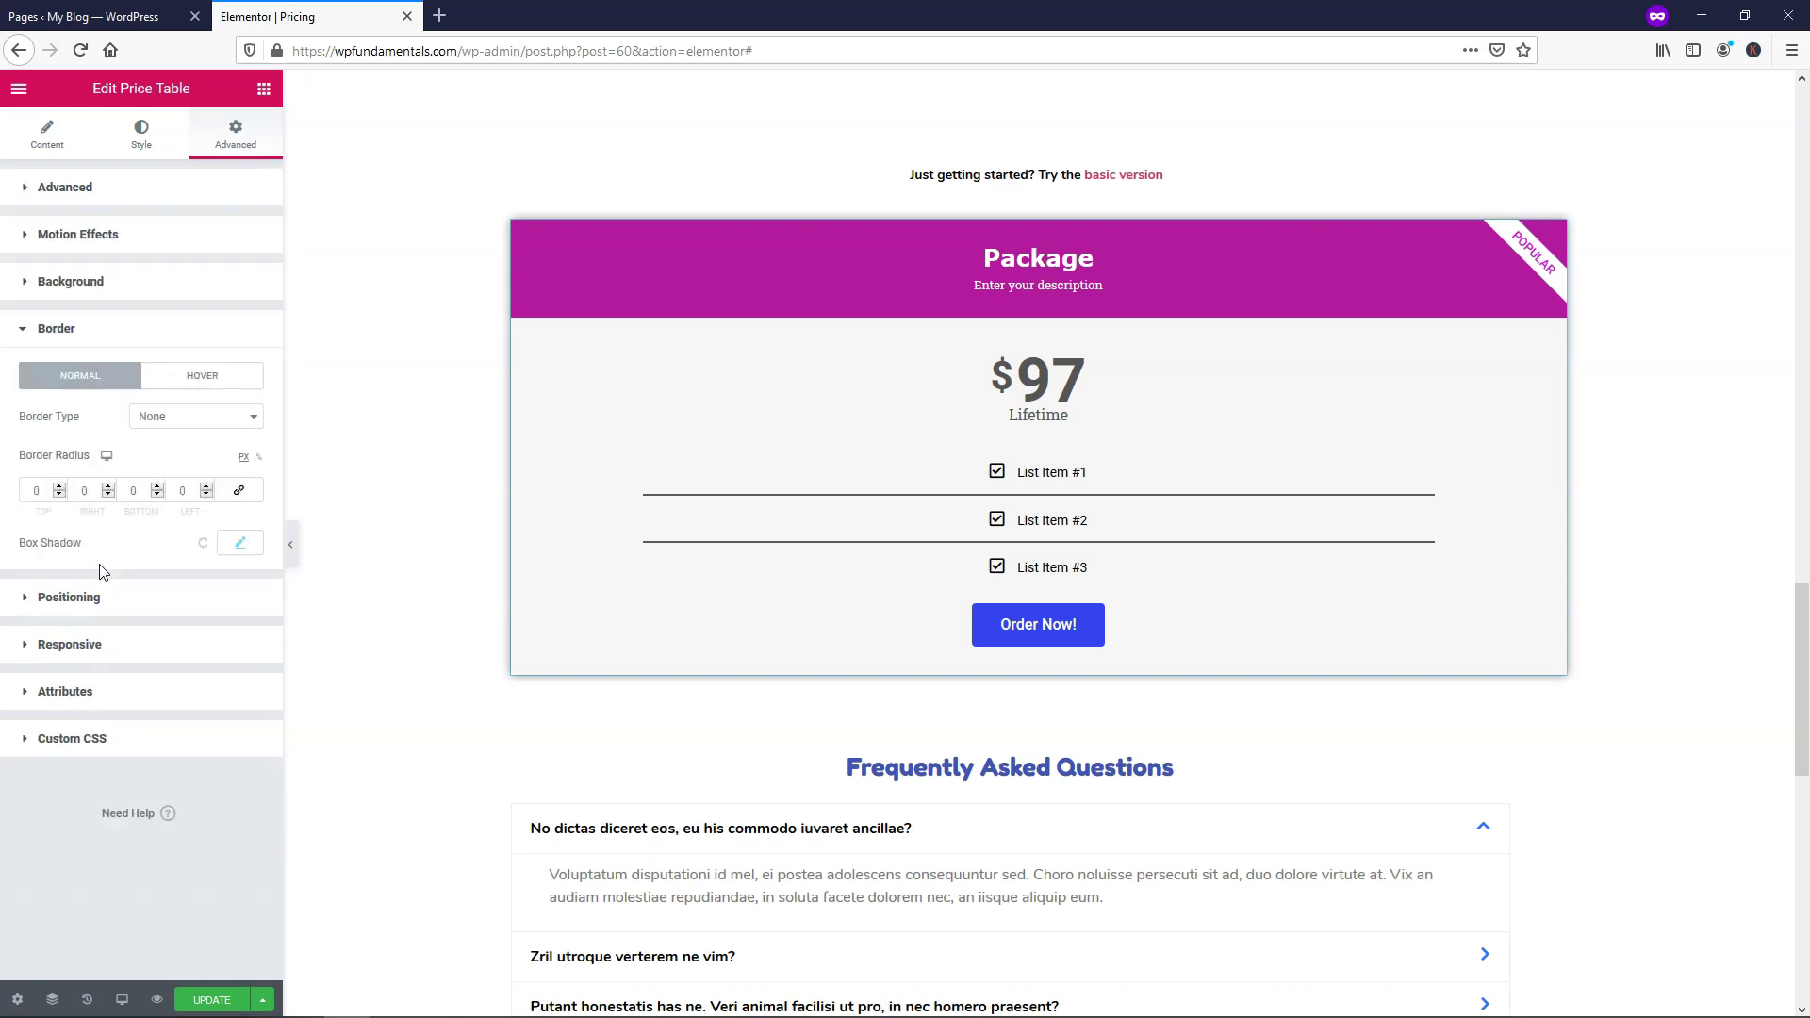
click(239, 547)
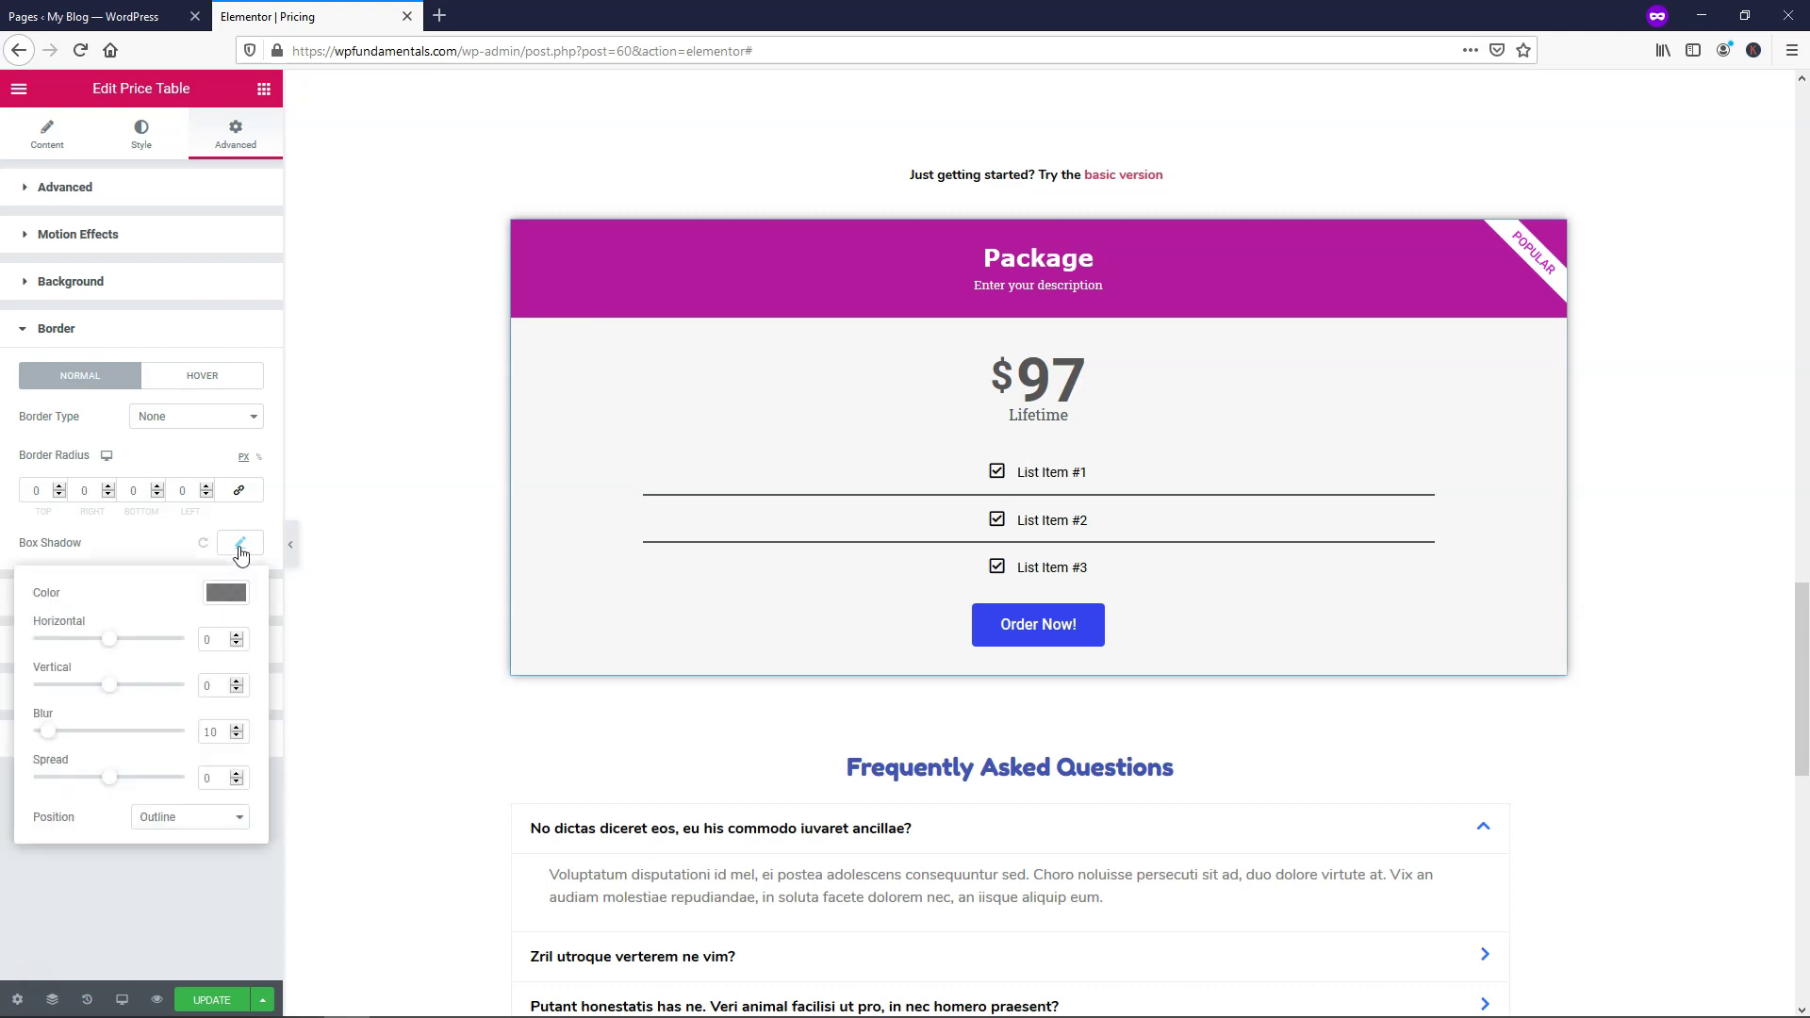
click(208, 636)
text(5)
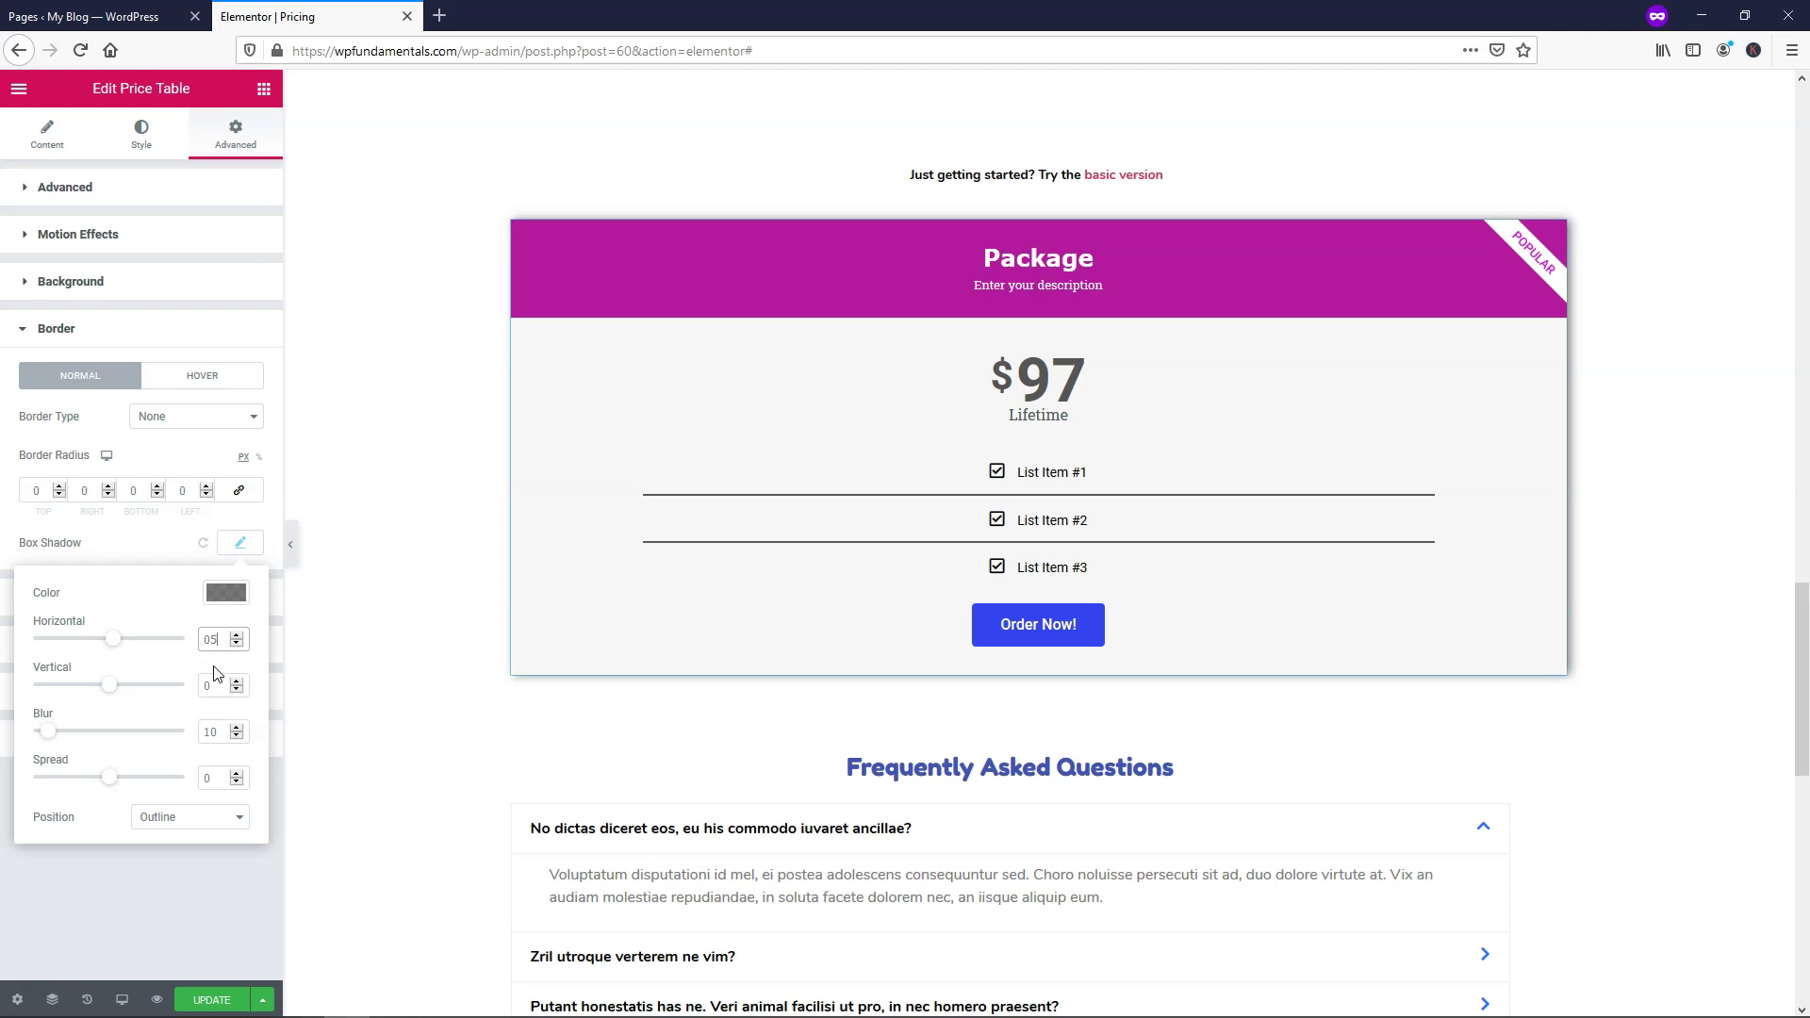
click(220, 687)
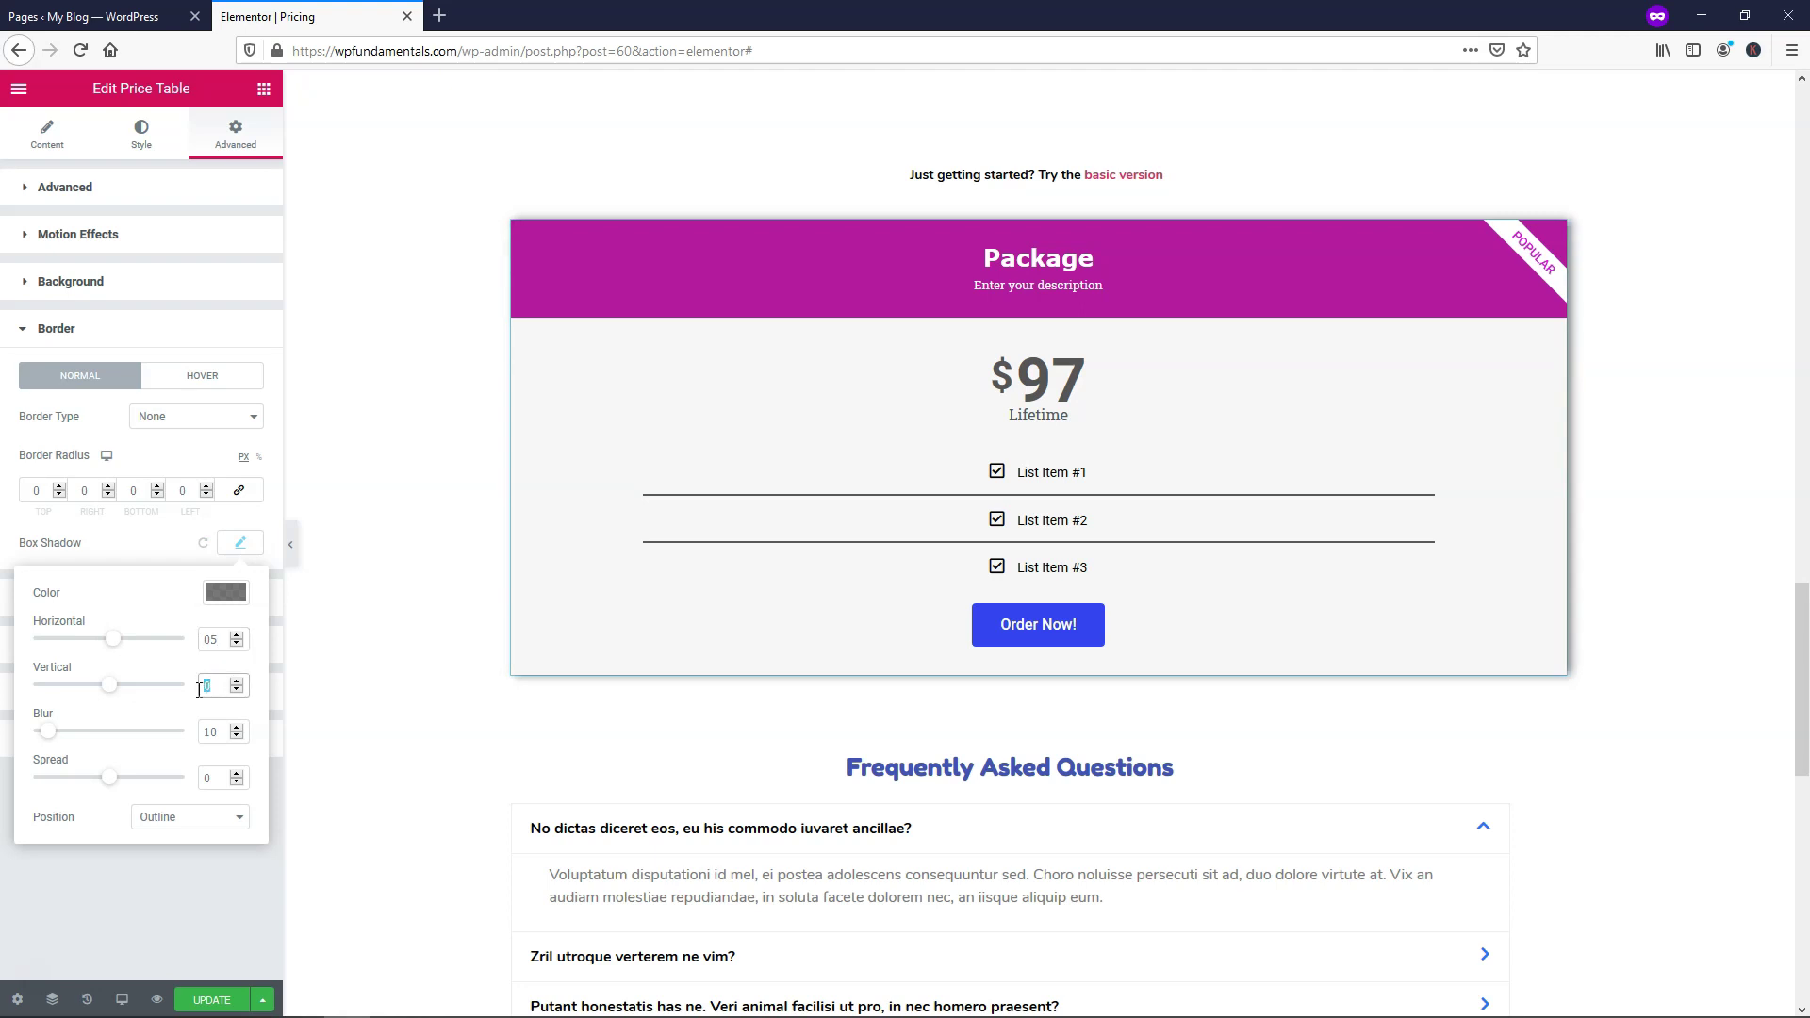
text(5)
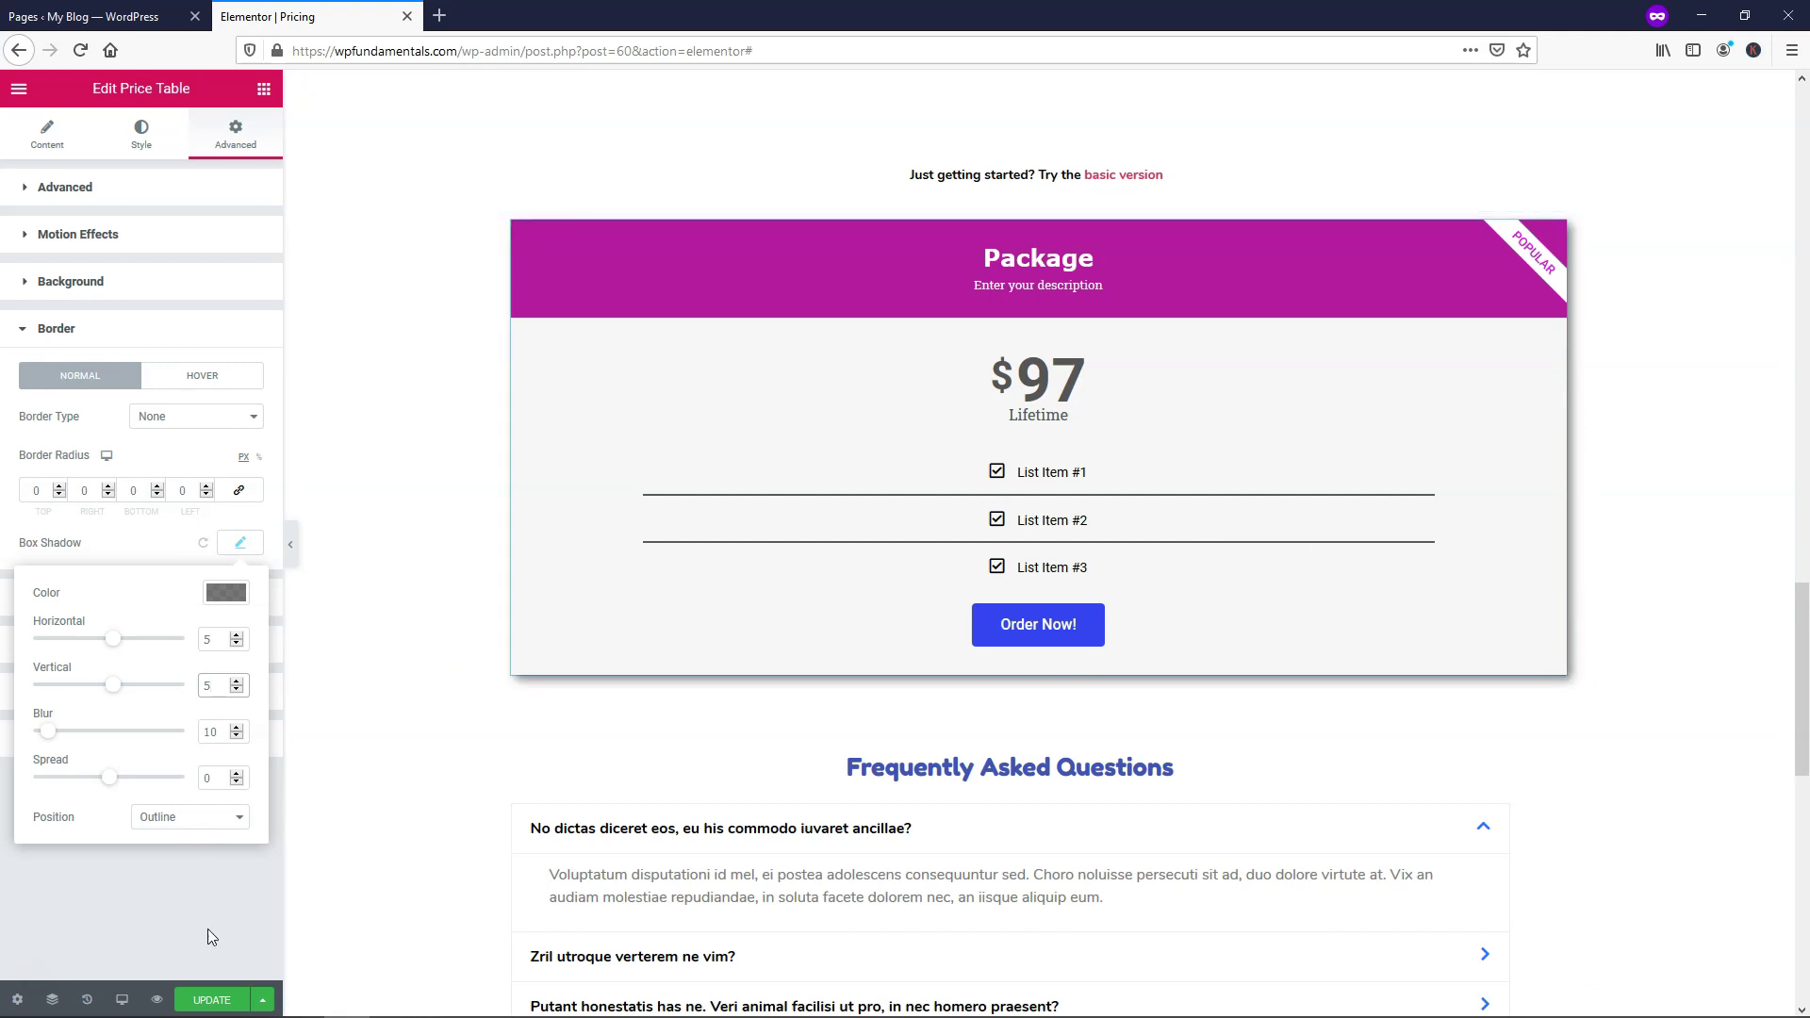
click(209, 1000)
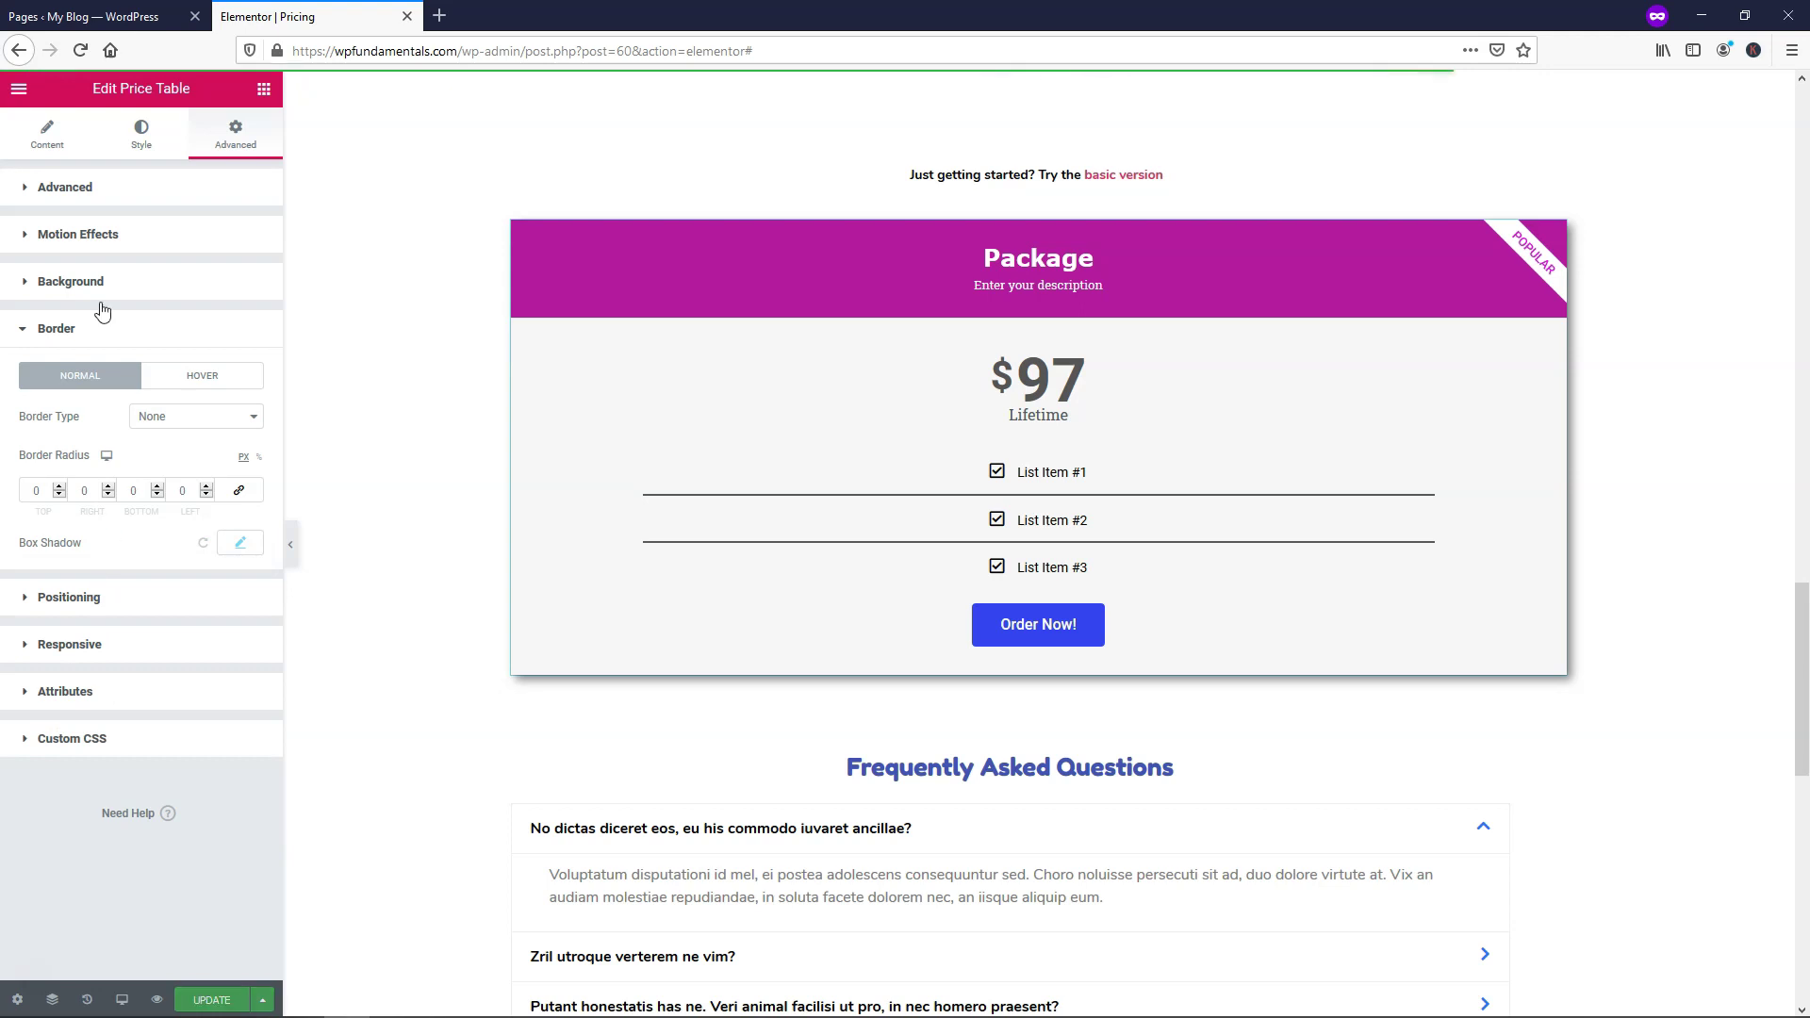
click(98, 235)
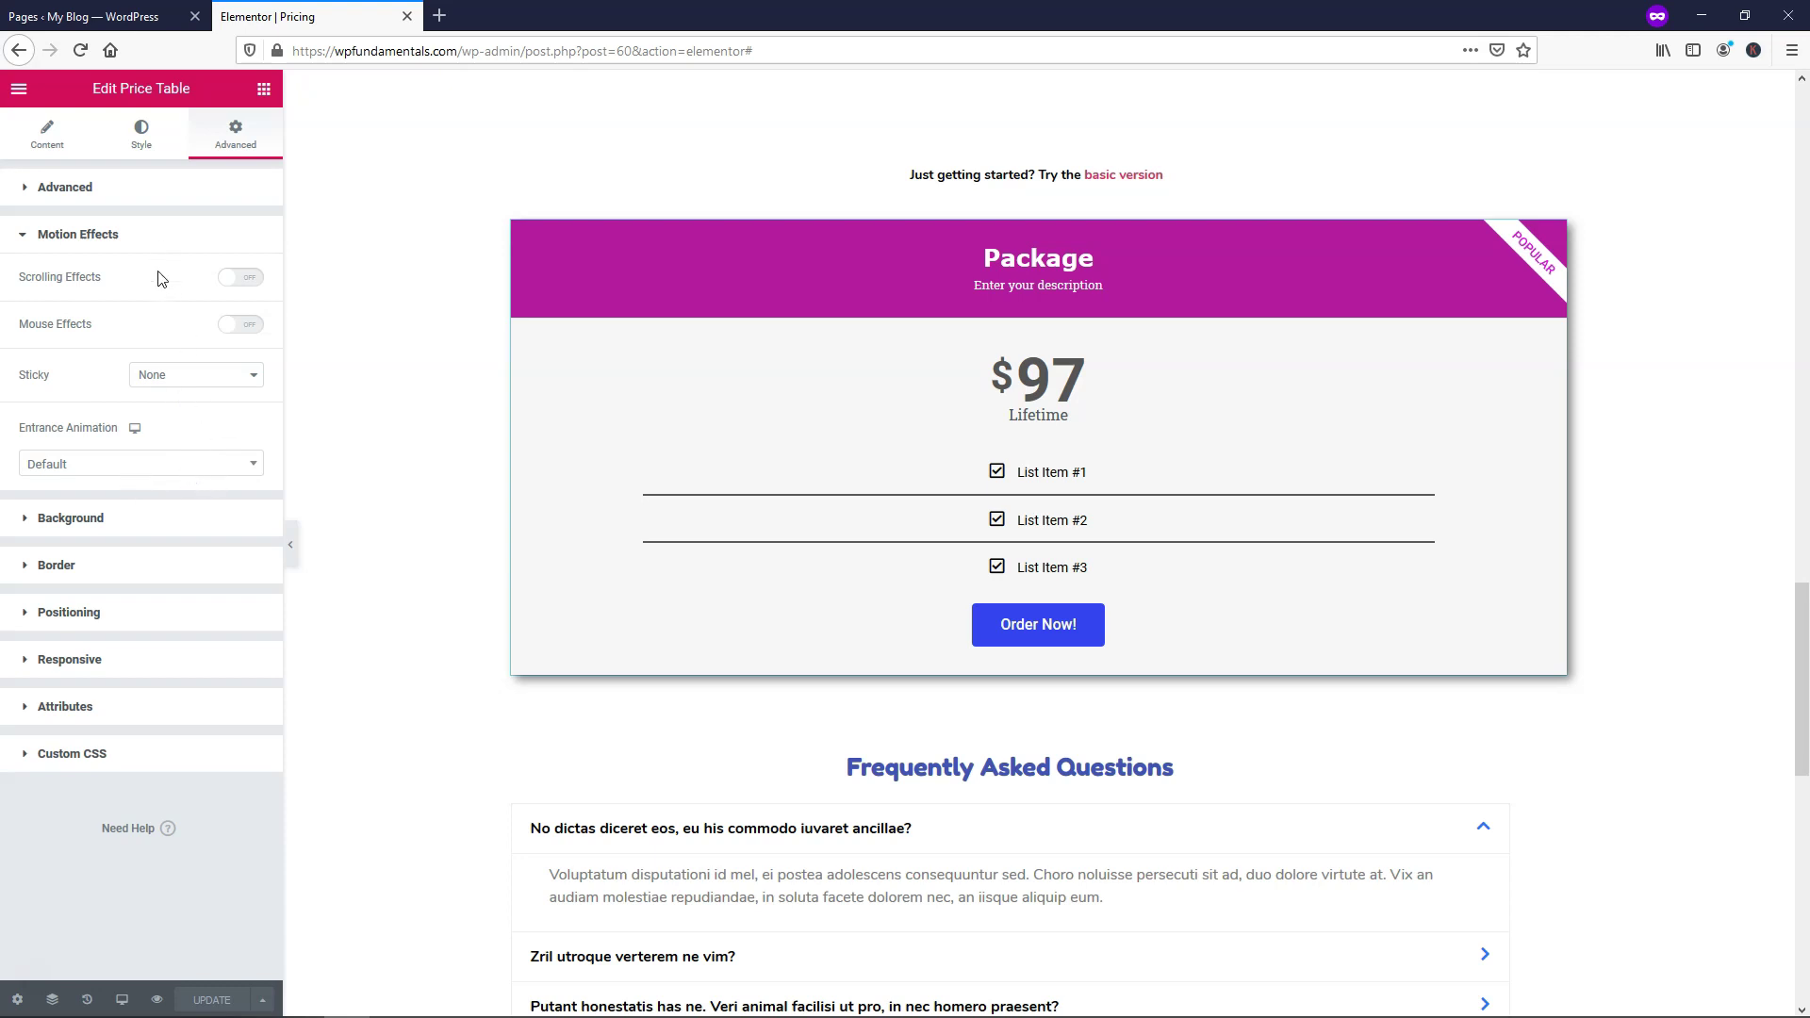
click(121, 234)
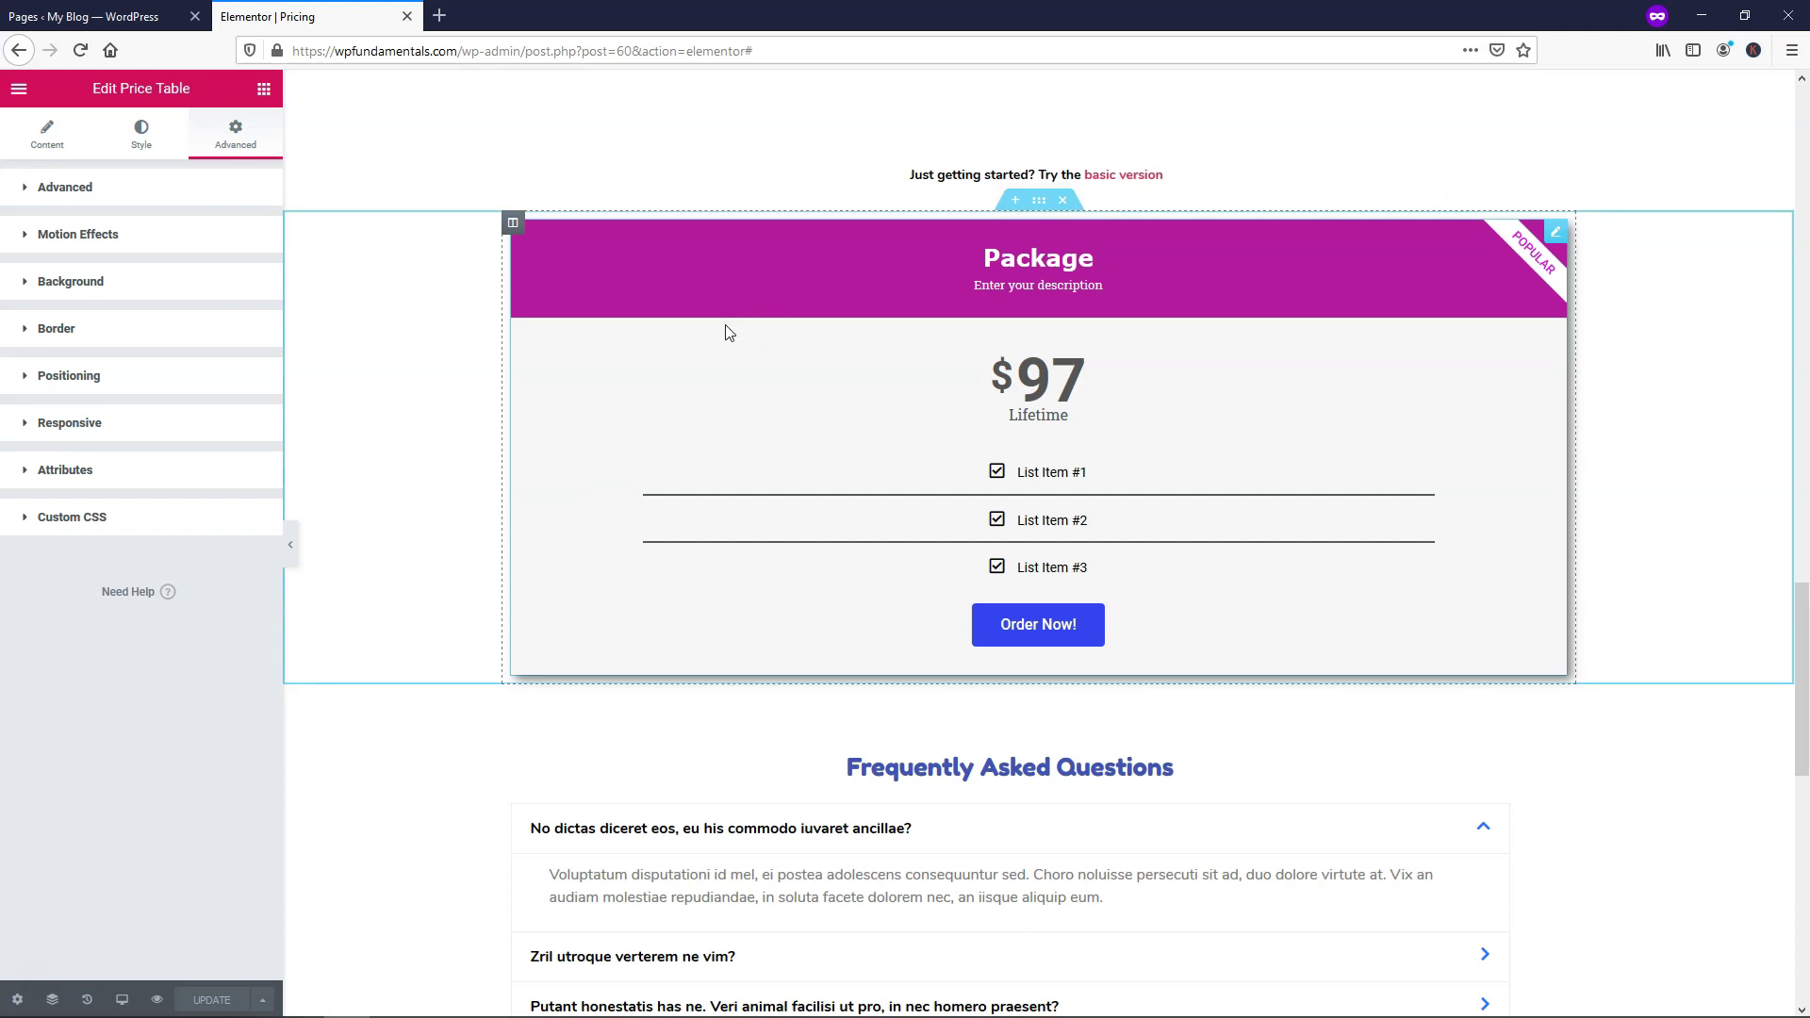
Step: Add two new columns beside the price table's column
right_click(517, 229)
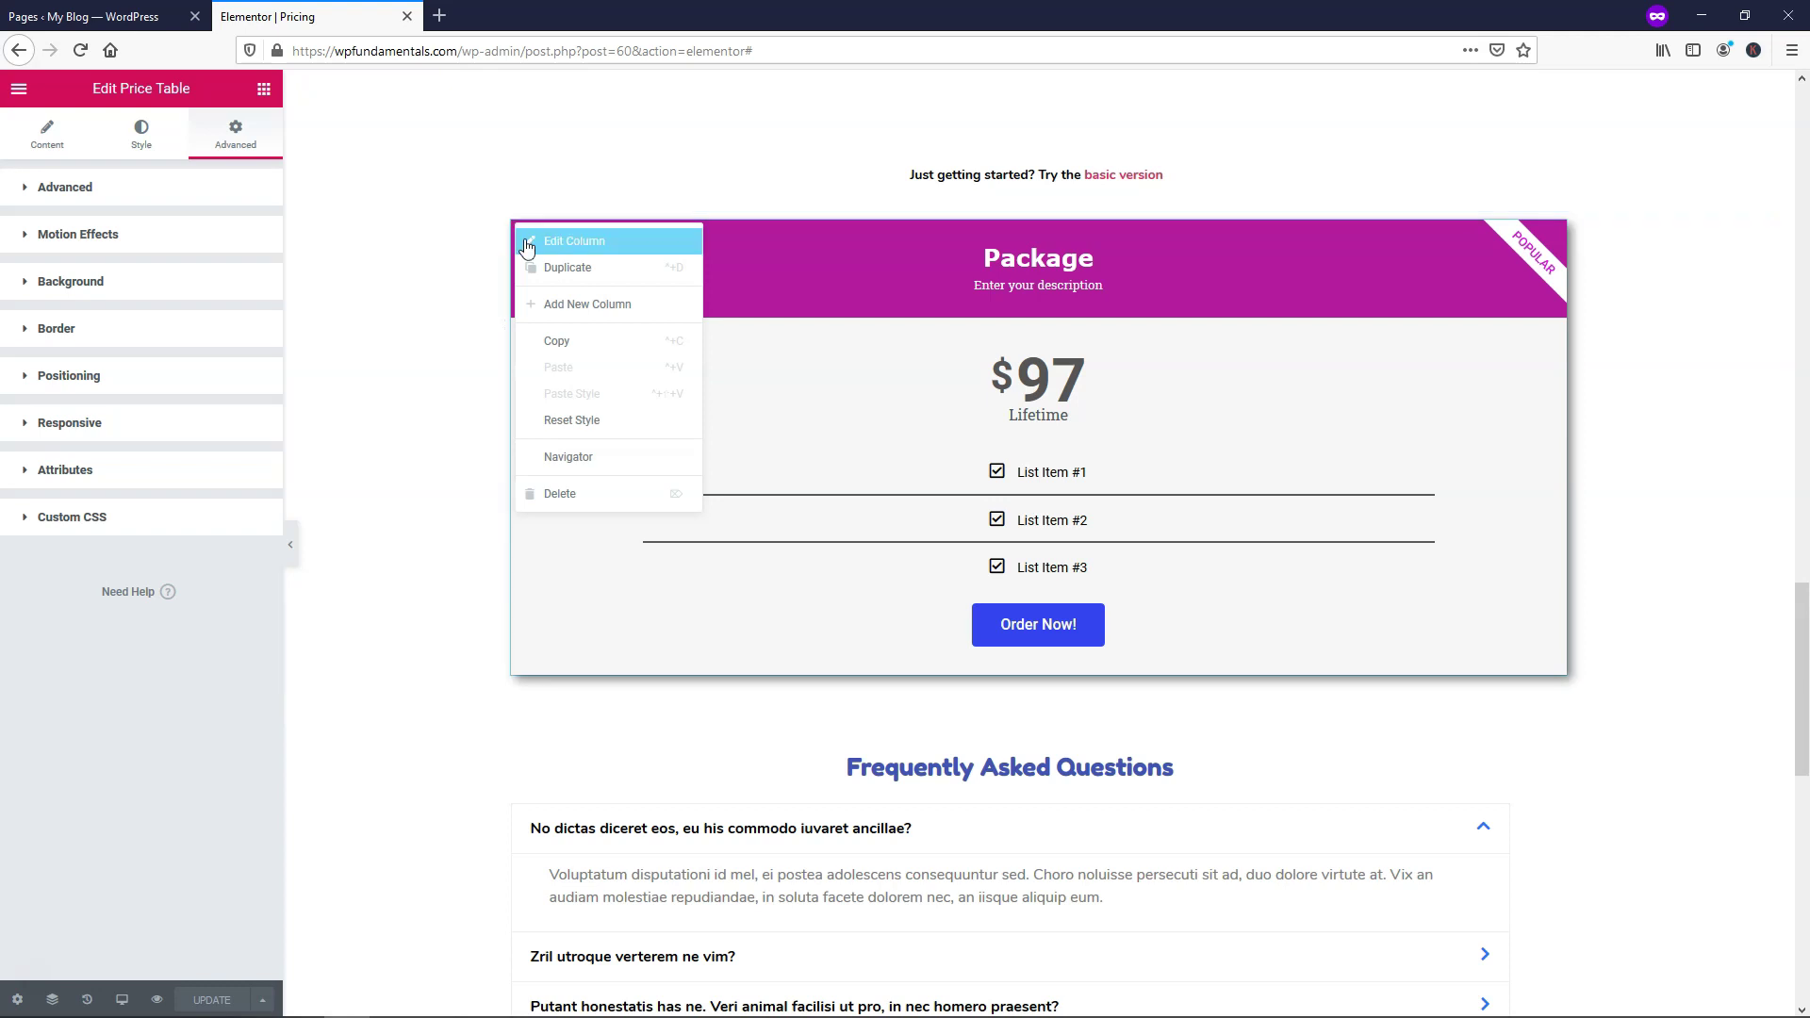
click(585, 305)
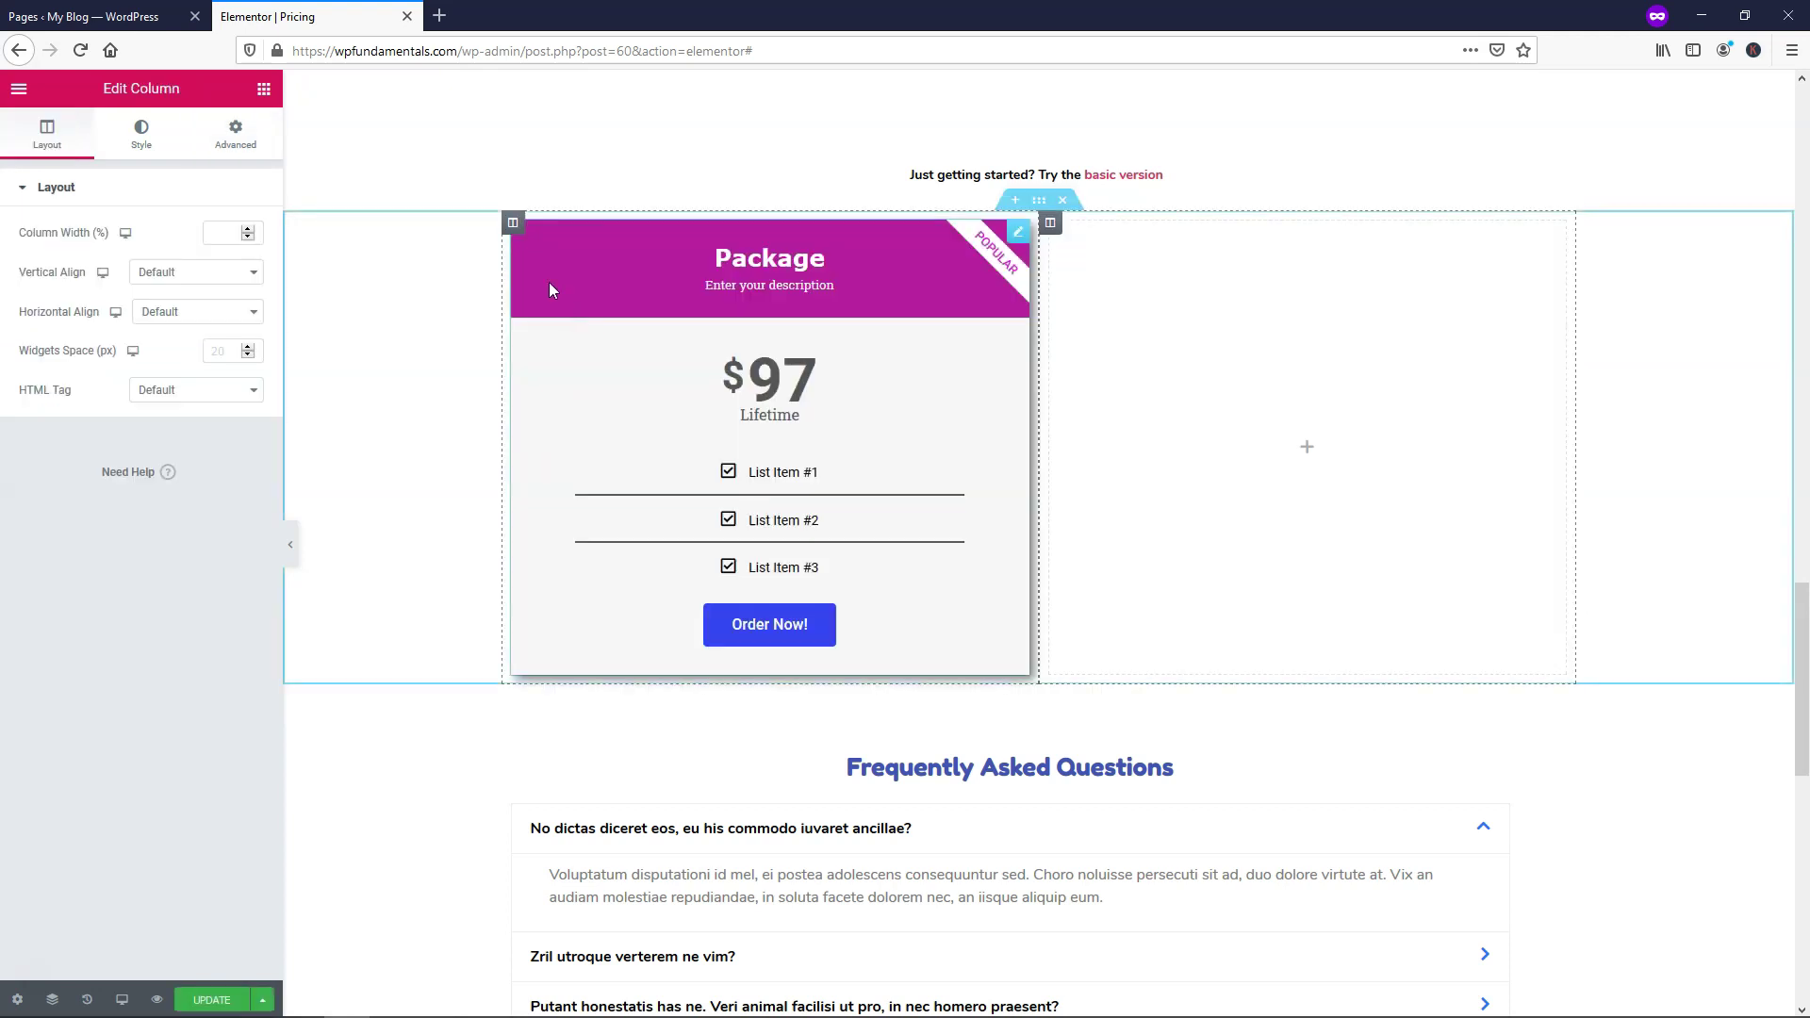
right_click(512, 229)
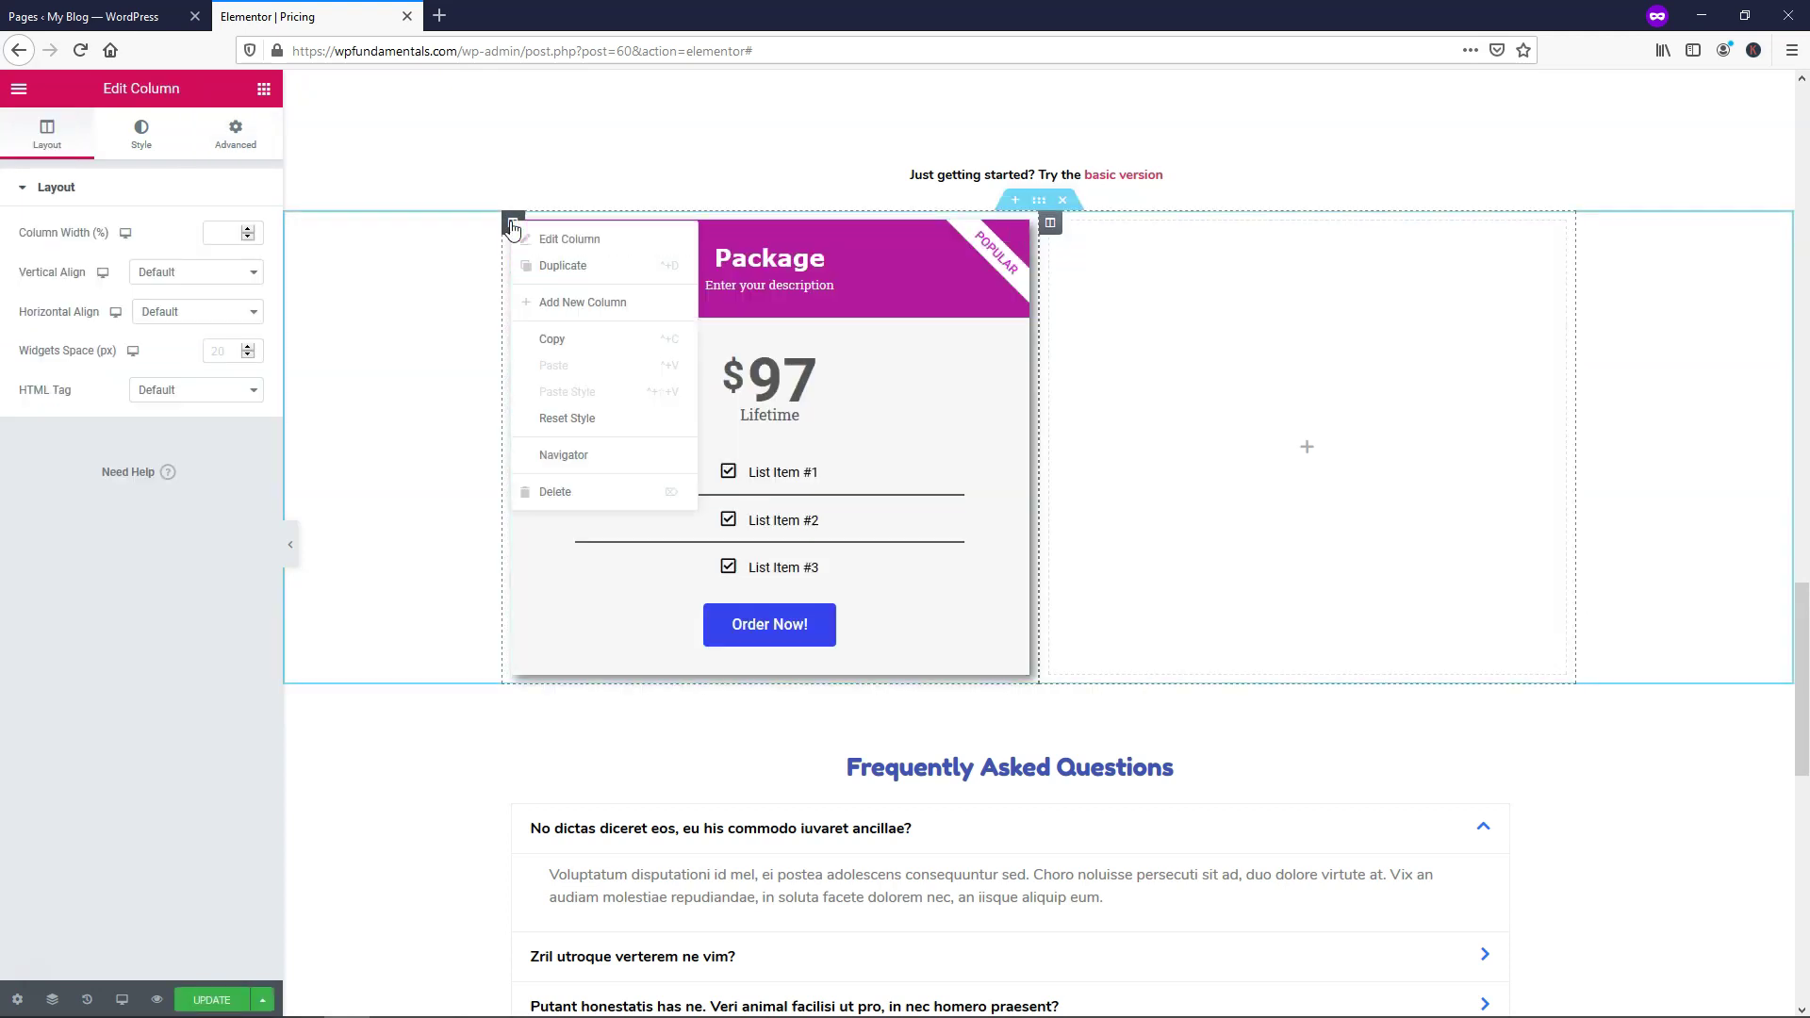
click(558, 303)
Step: Copy the price table and paste it into the middle and third columns
right_click(704, 275)
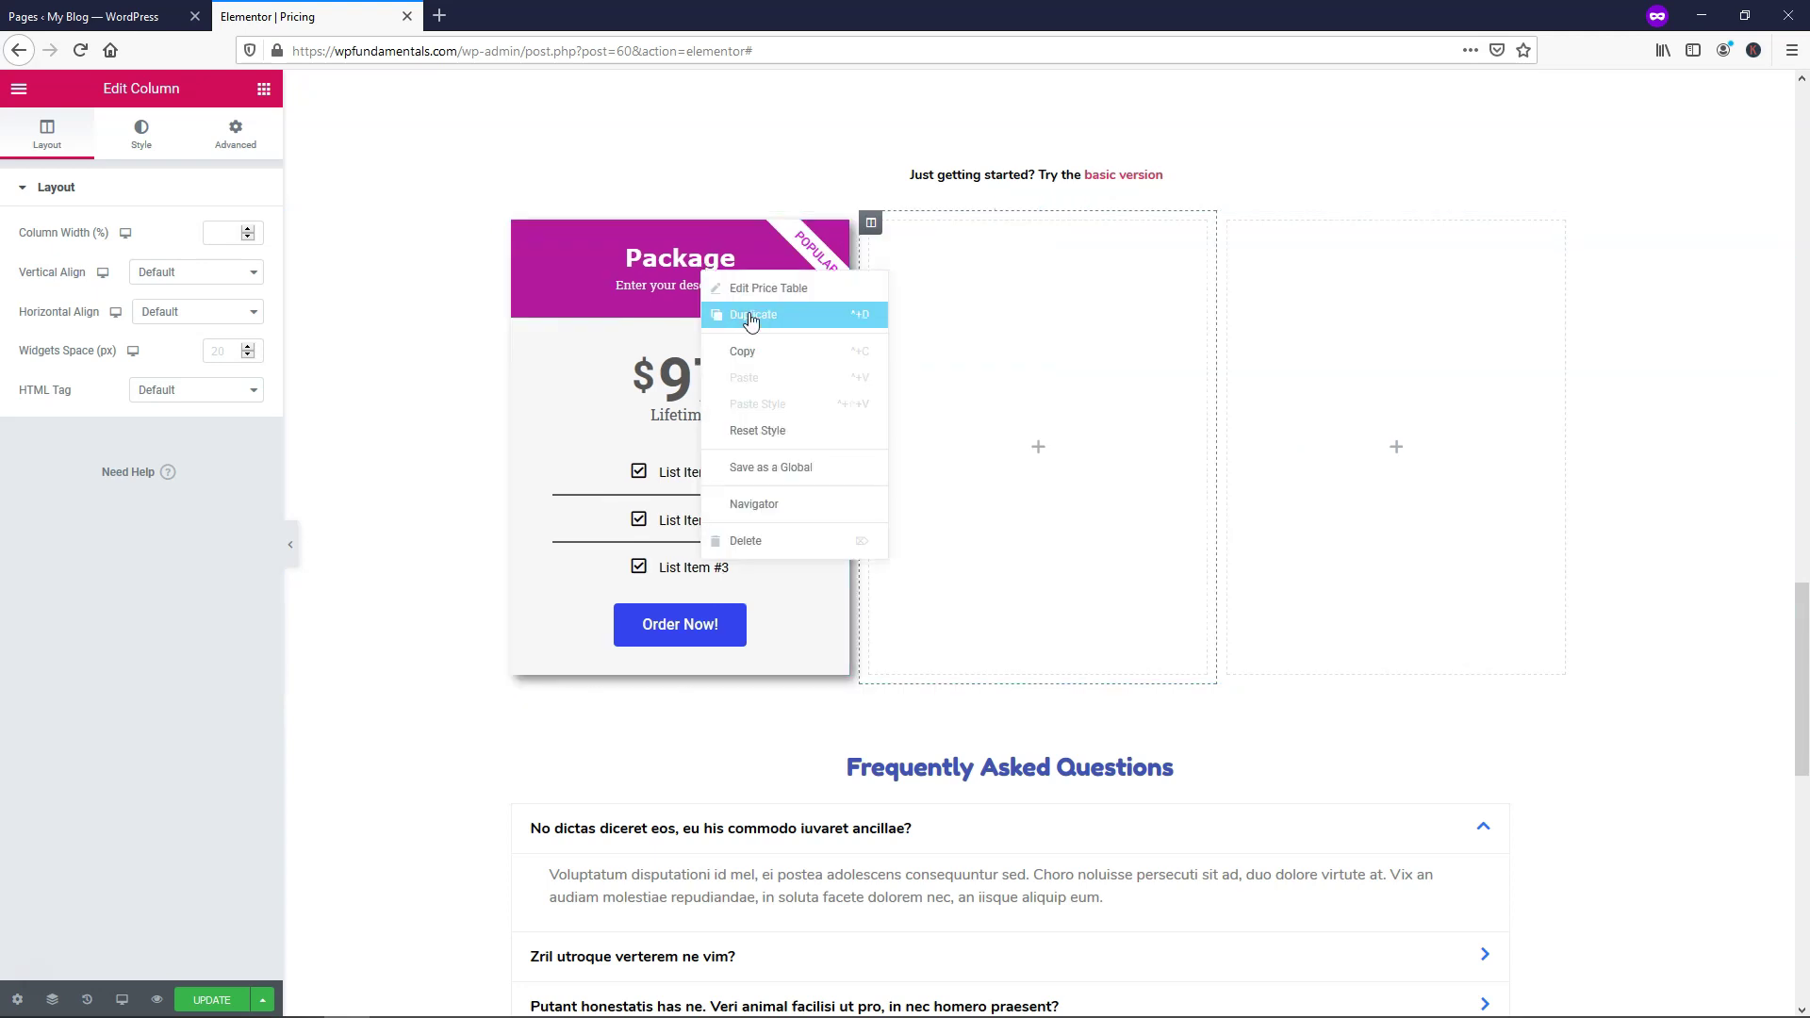
click(746, 351)
right_click(1019, 313)
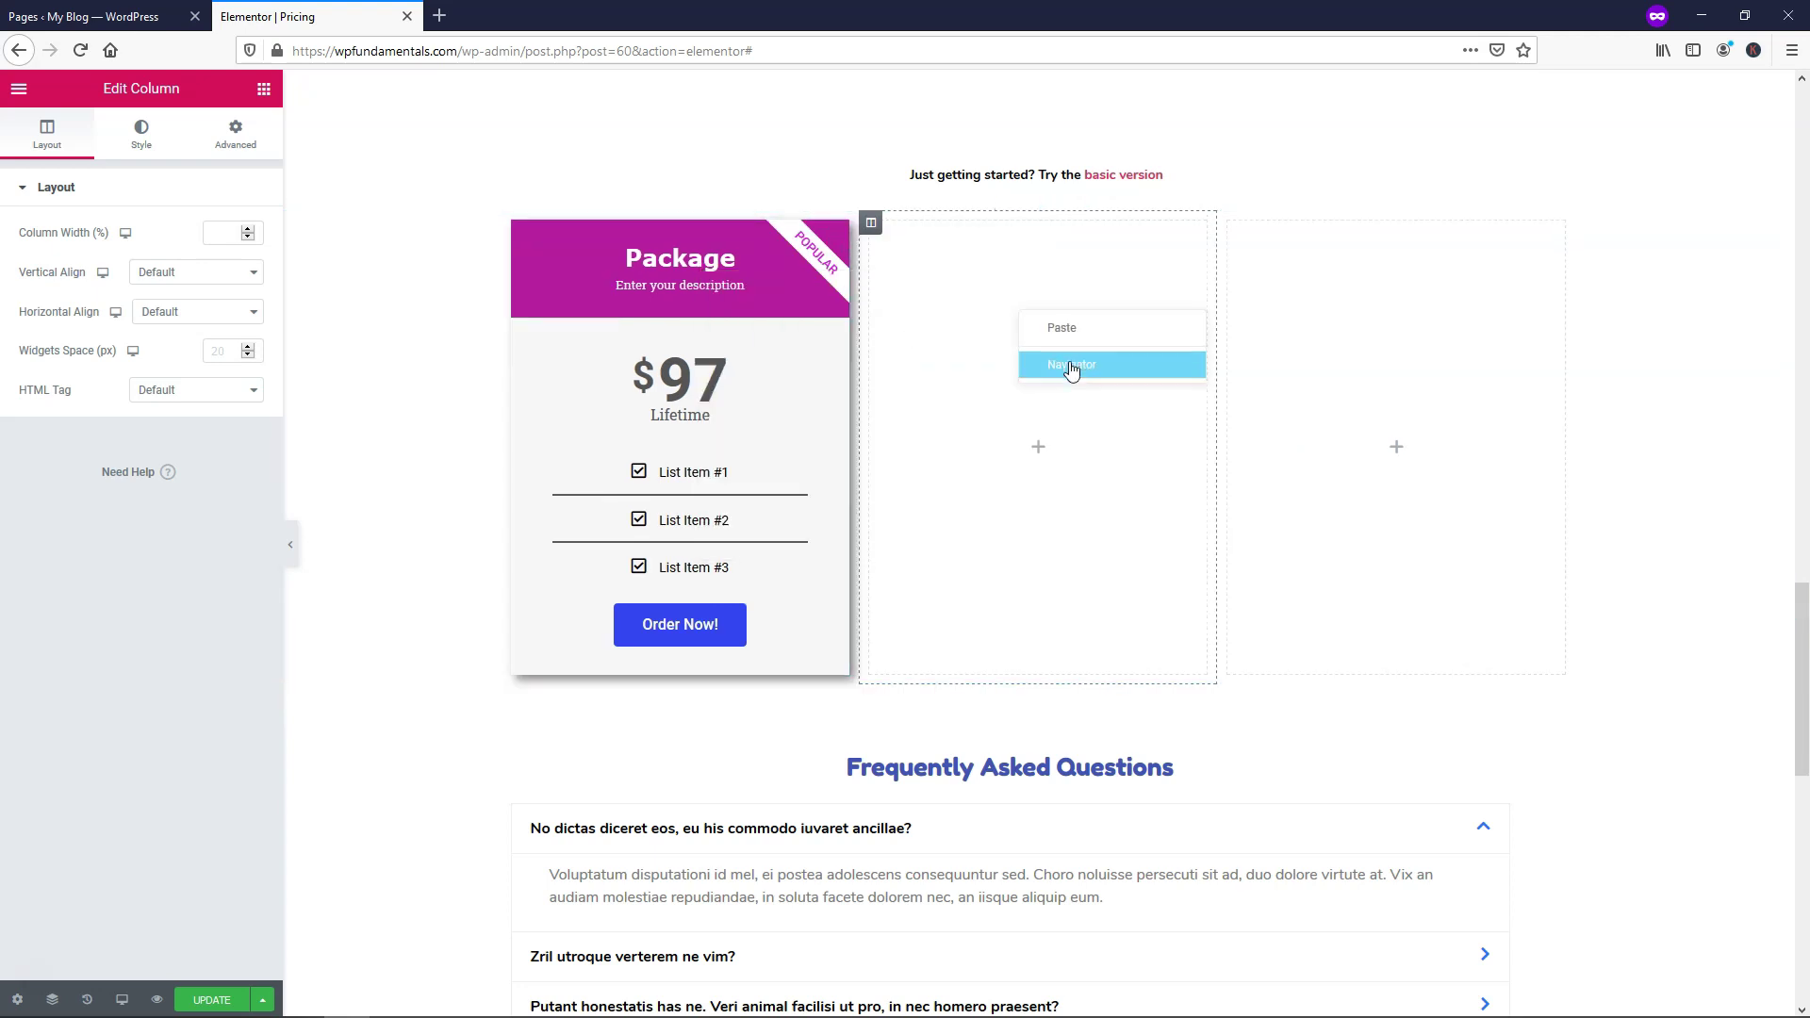
click(1062, 329)
right_click(1425, 288)
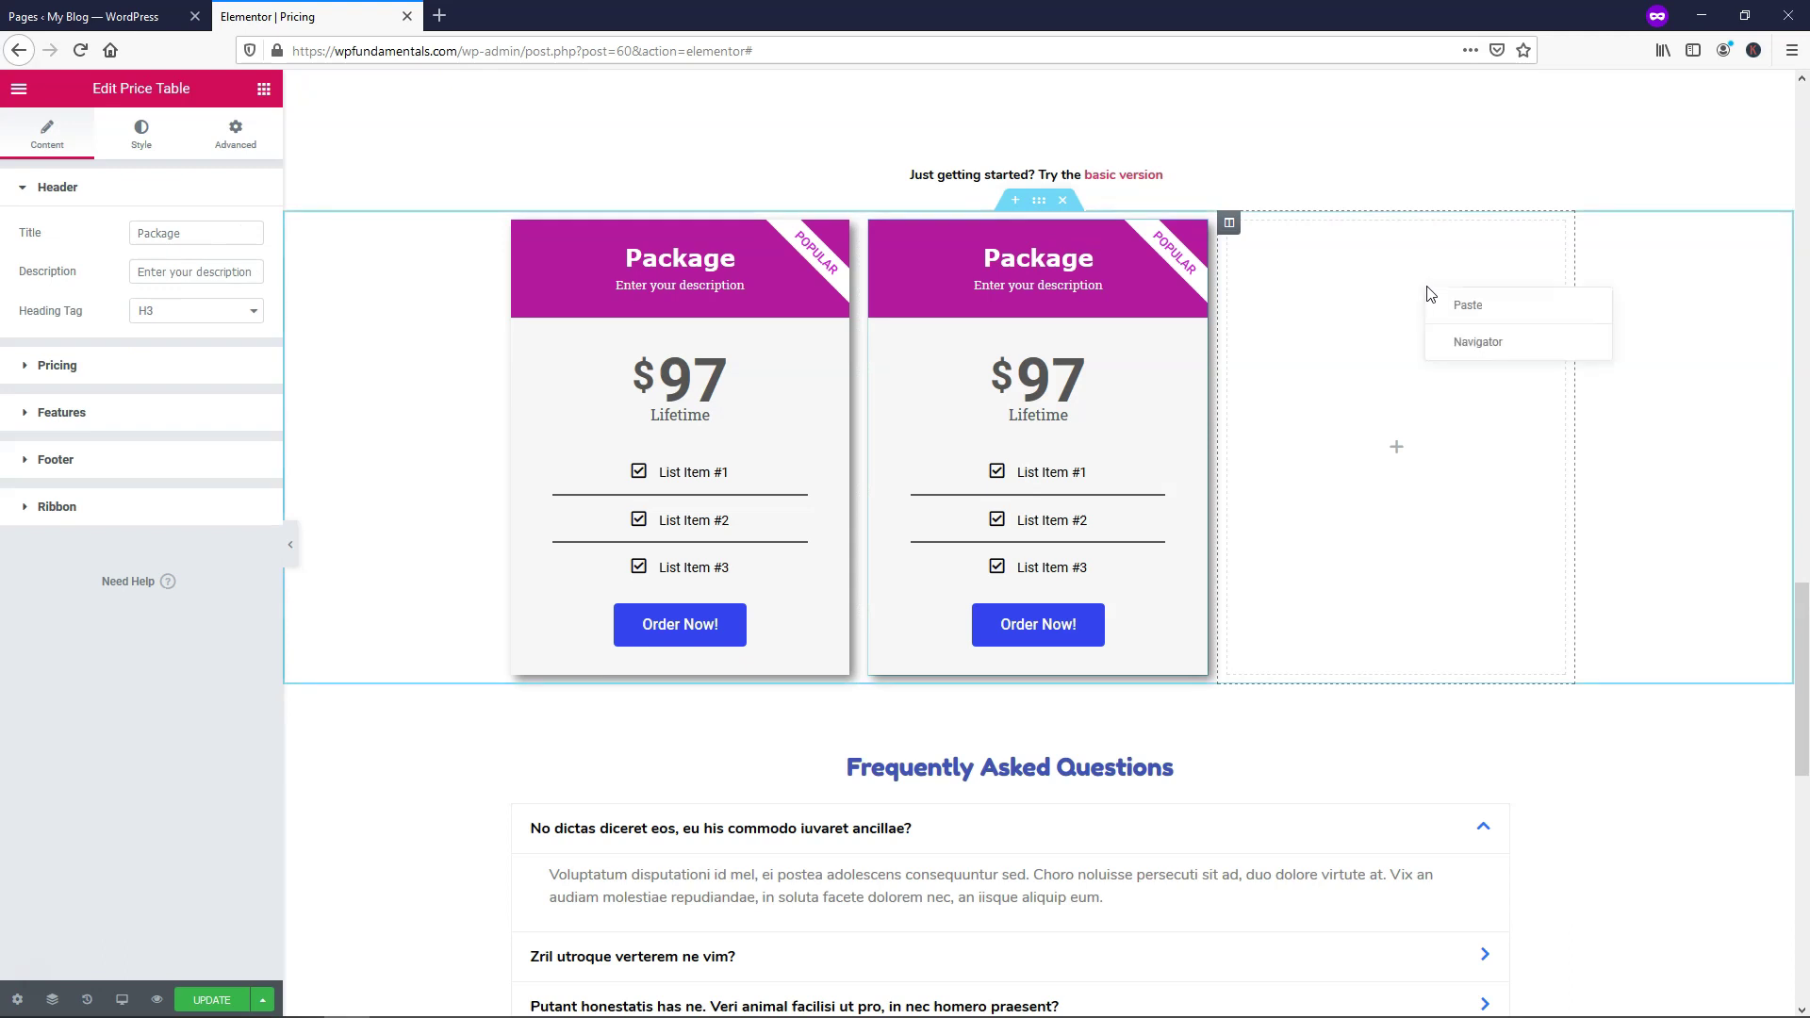
click(1482, 307)
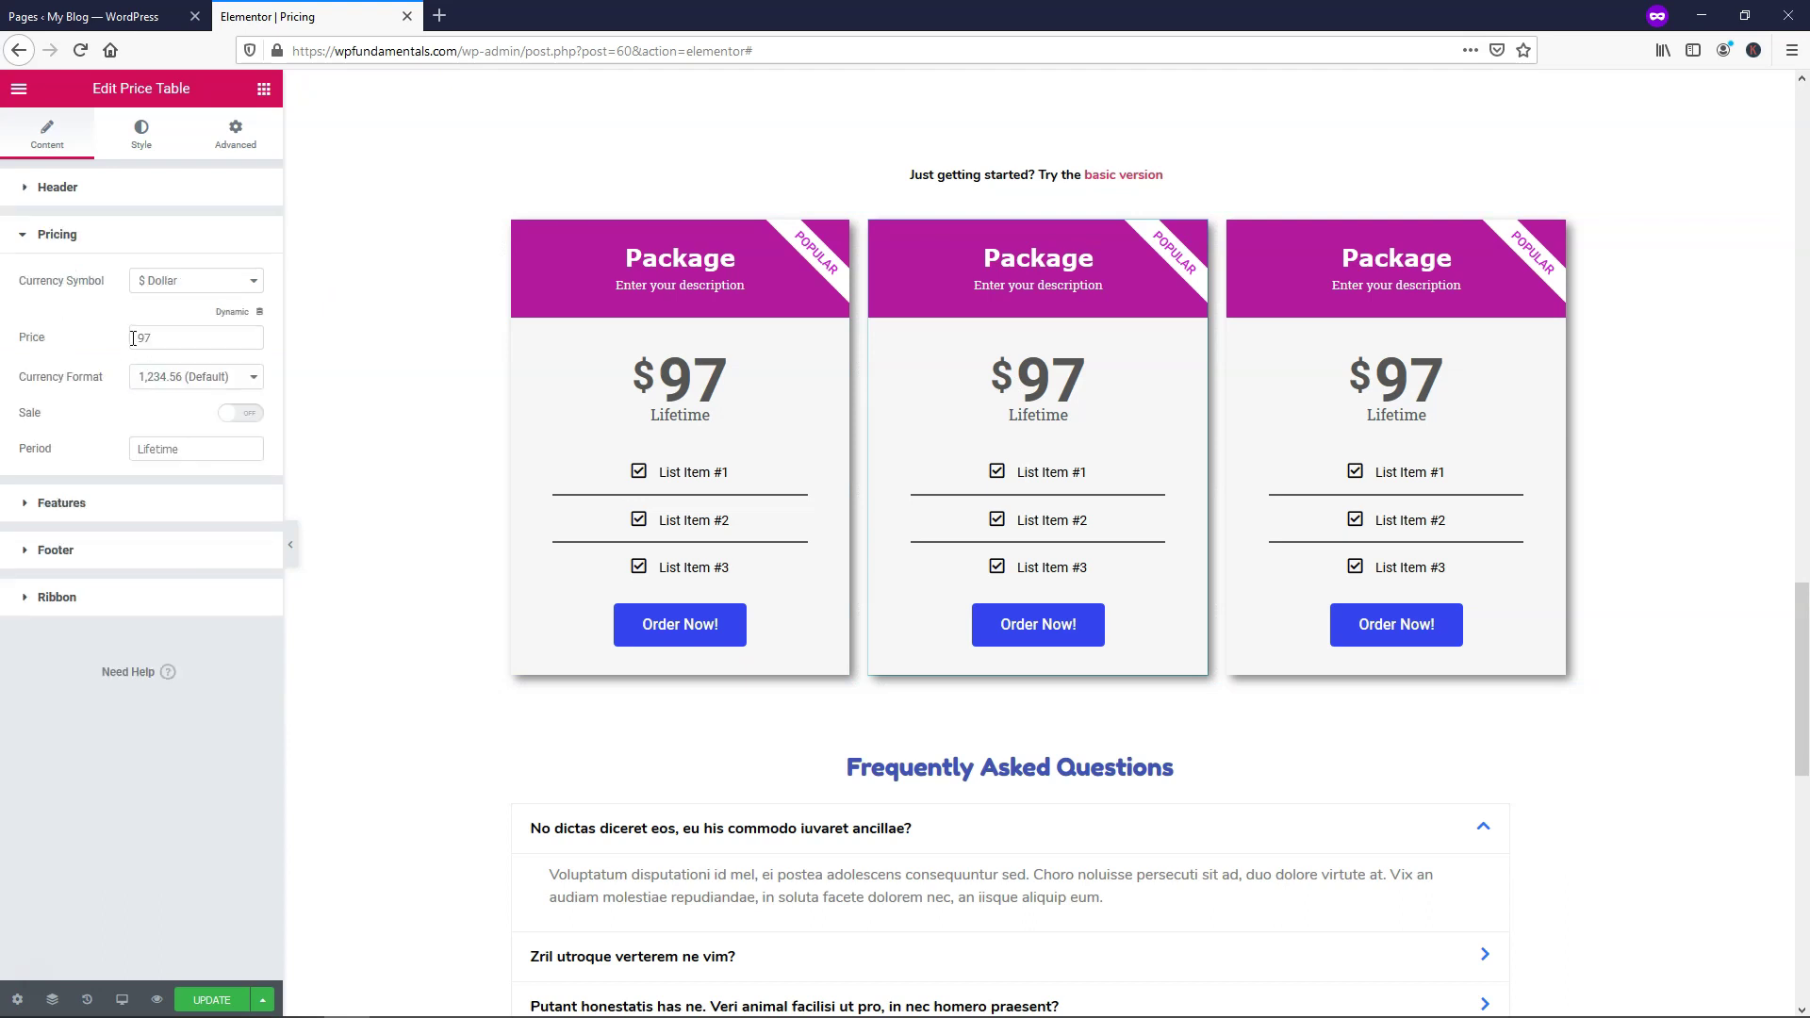
Step: Change the middle table's price to 197 and the third table's price to 297
click(136, 337)
text(1)
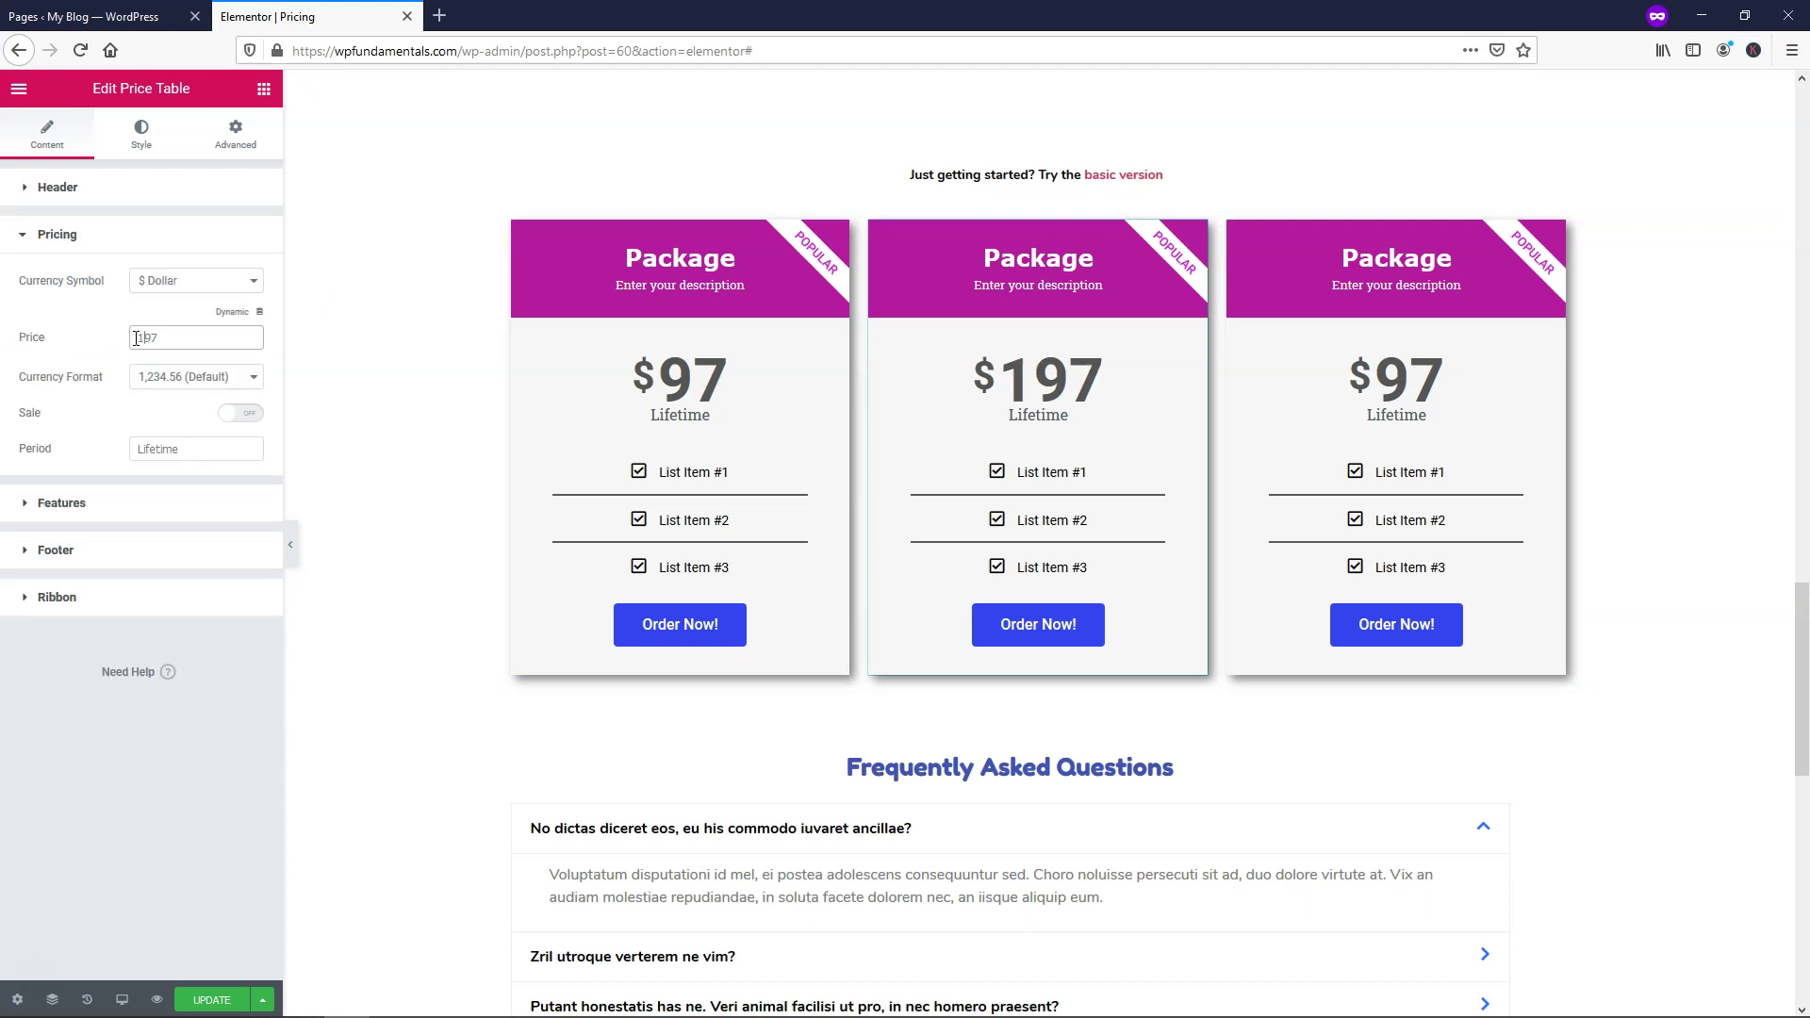
click(1318, 358)
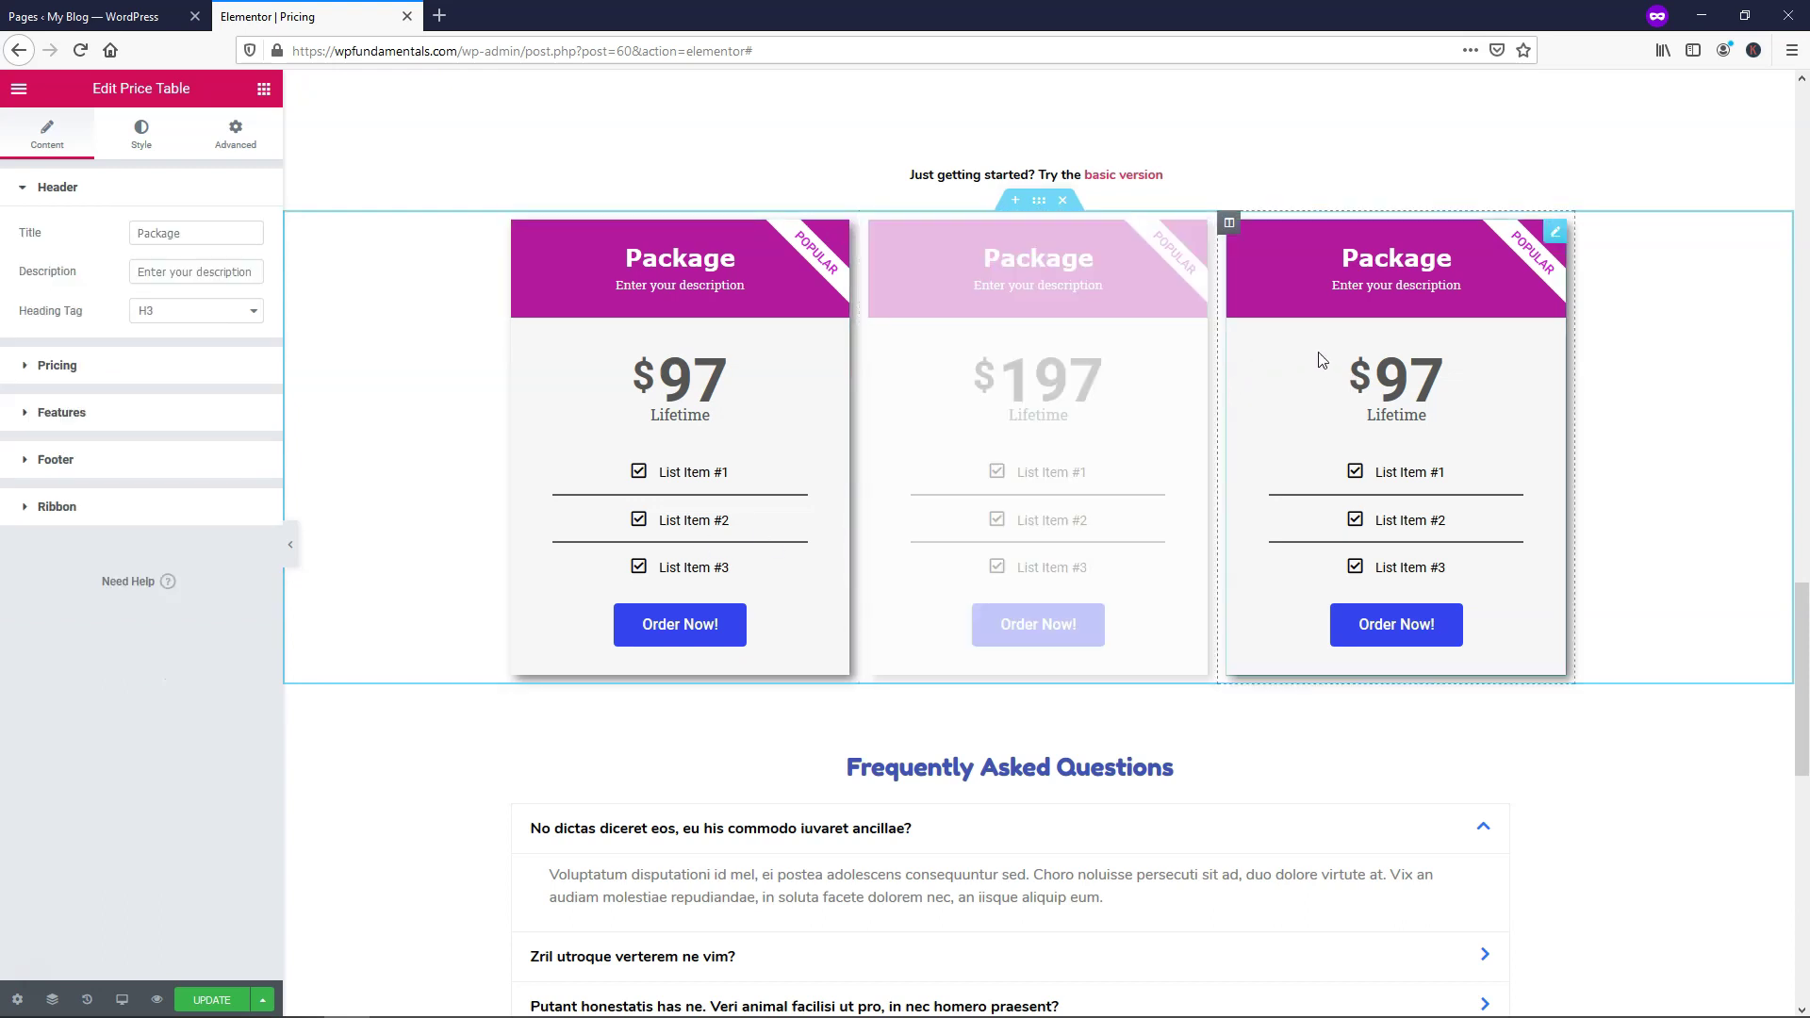
click(92, 374)
click(139, 341)
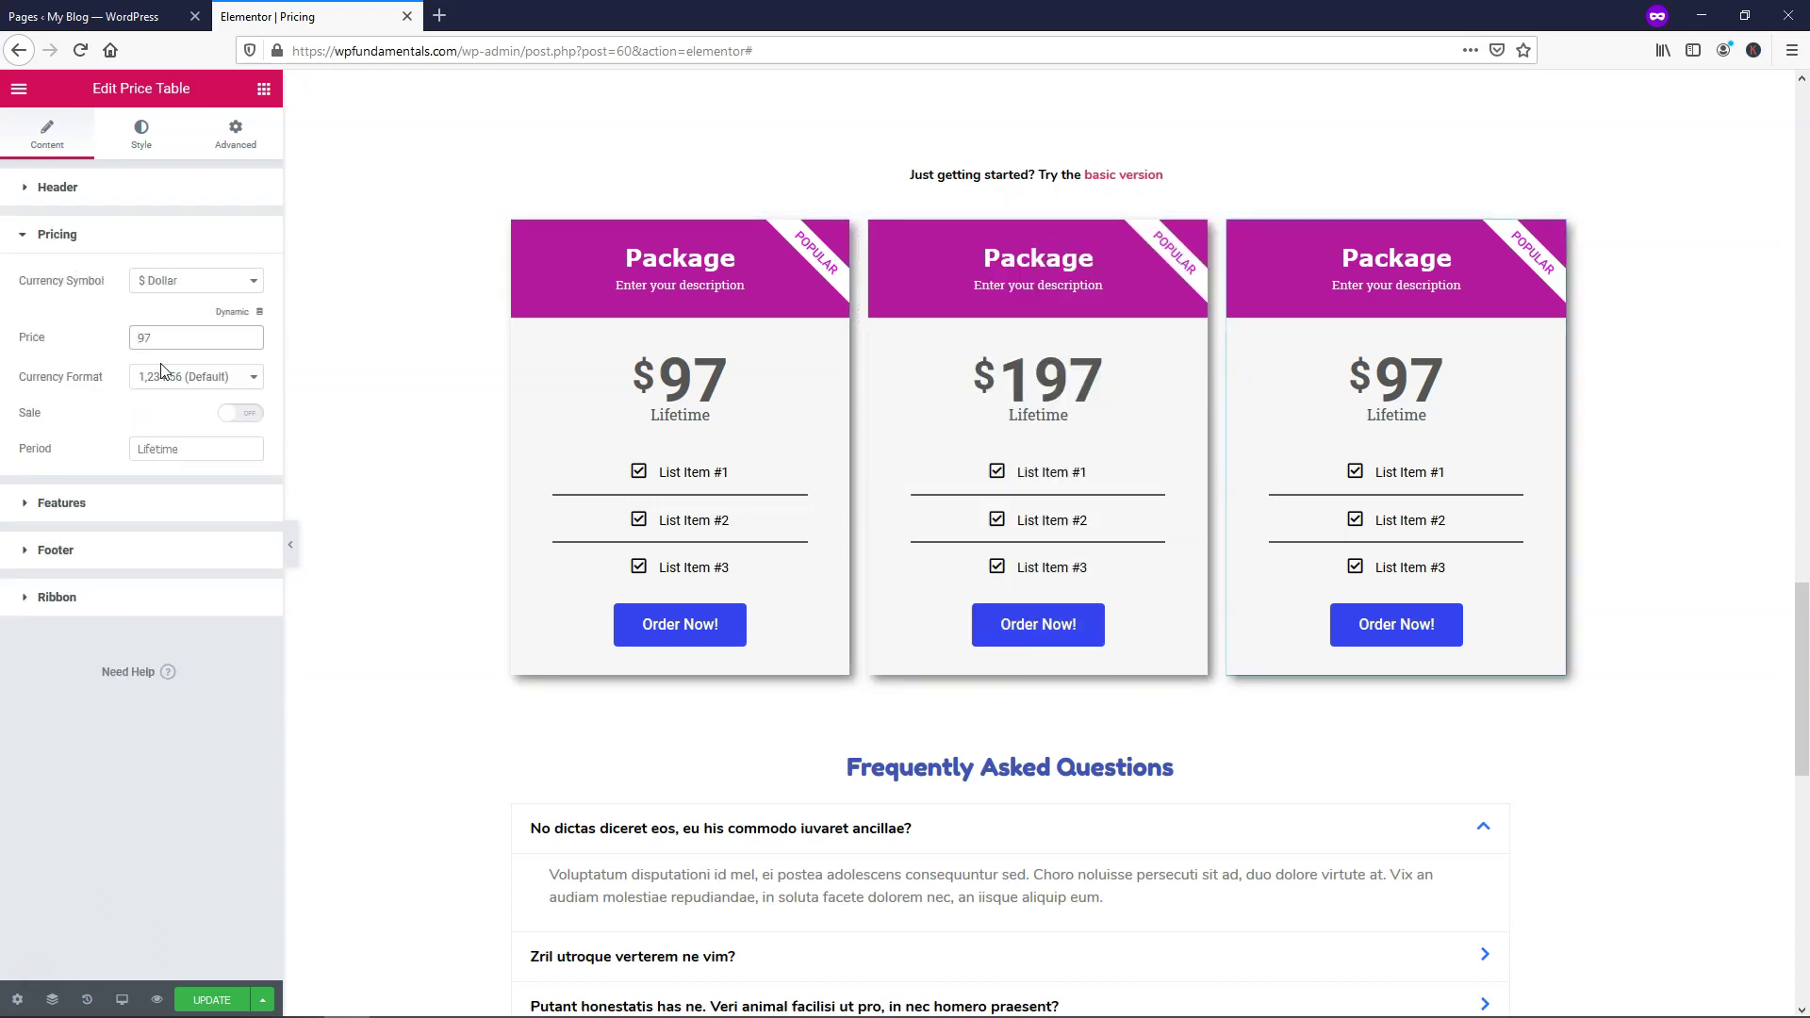
text(2)
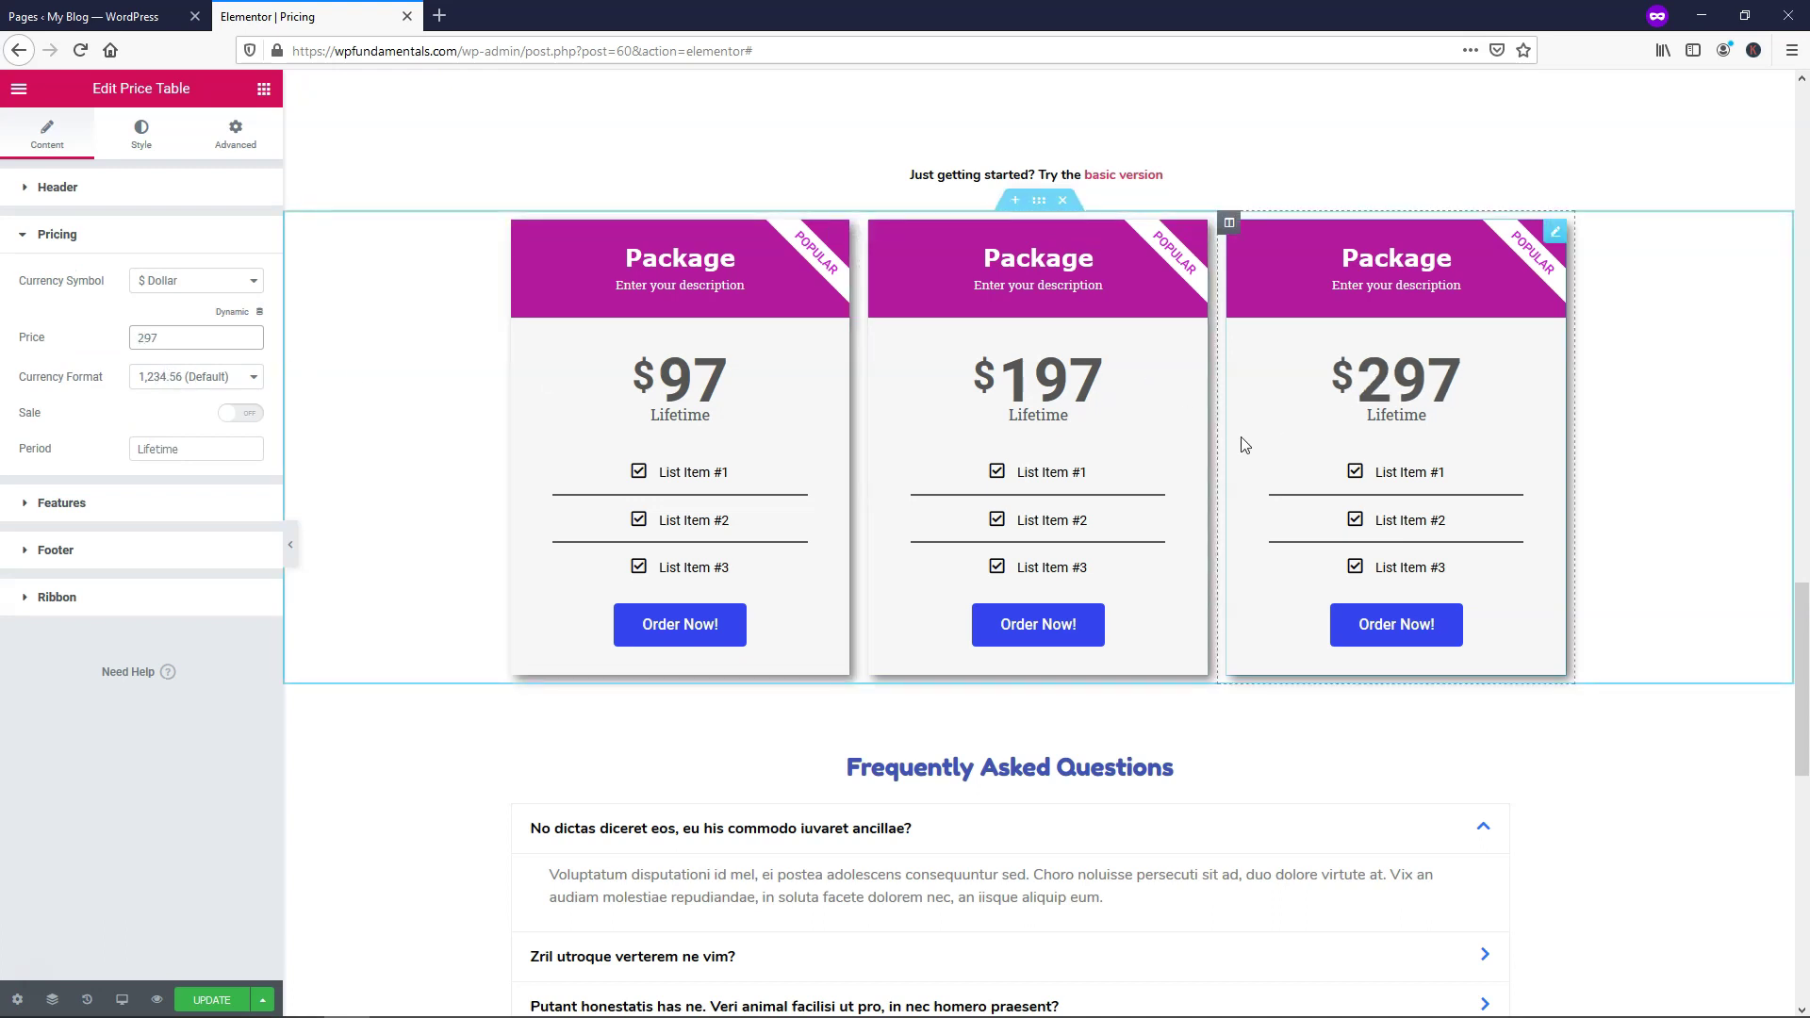